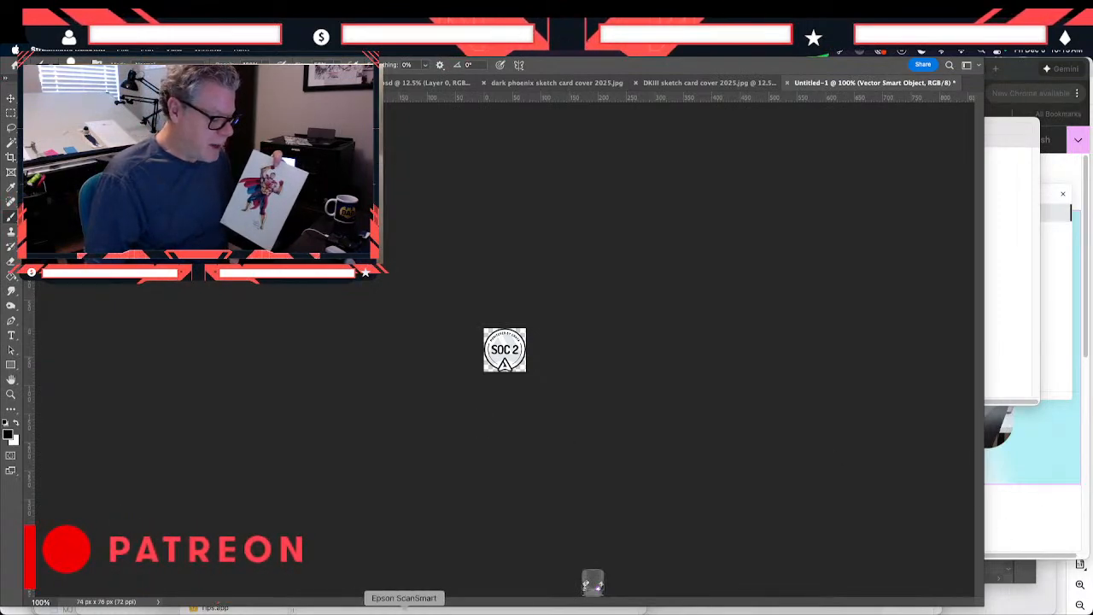
- Switch to Epson ScanSmart and scan the superhero drawing as a single-sided original
click(404, 608)
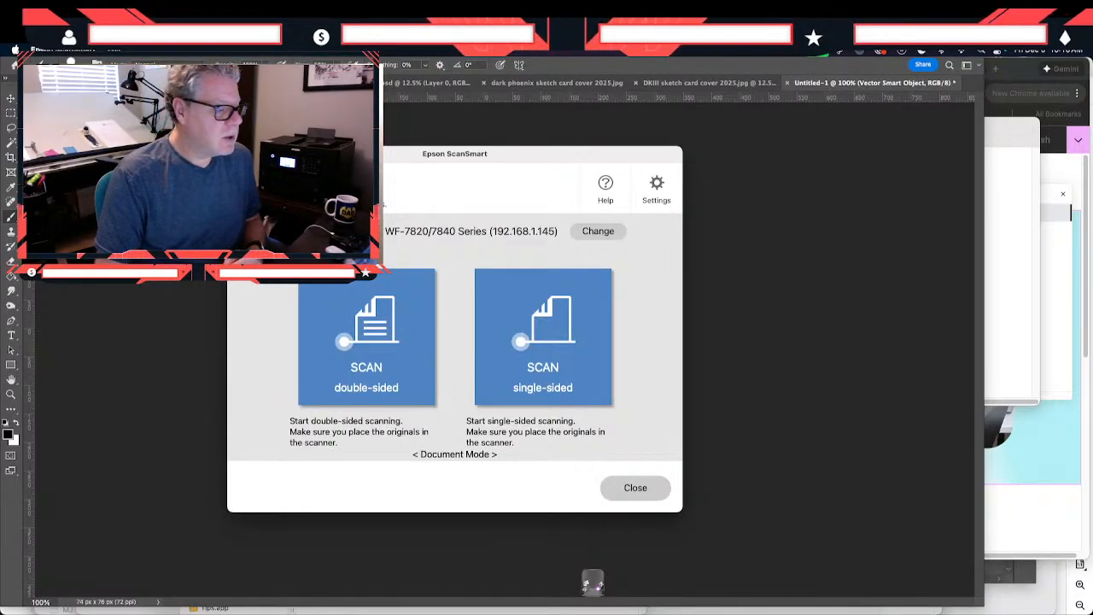
drag(371, 157, 385, 139)
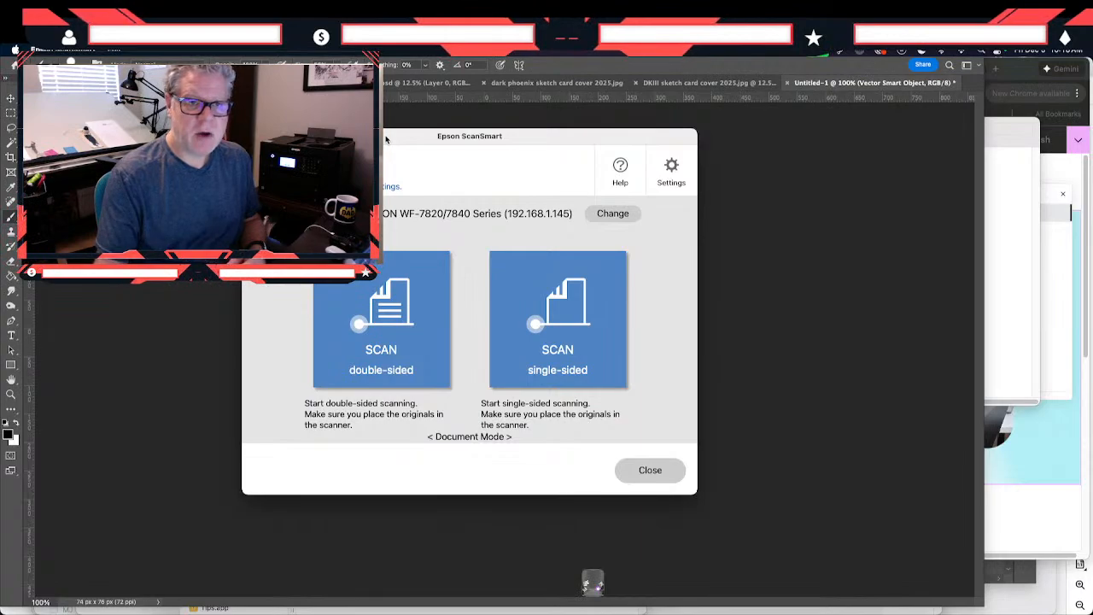
drag(385, 139, 380, 142)
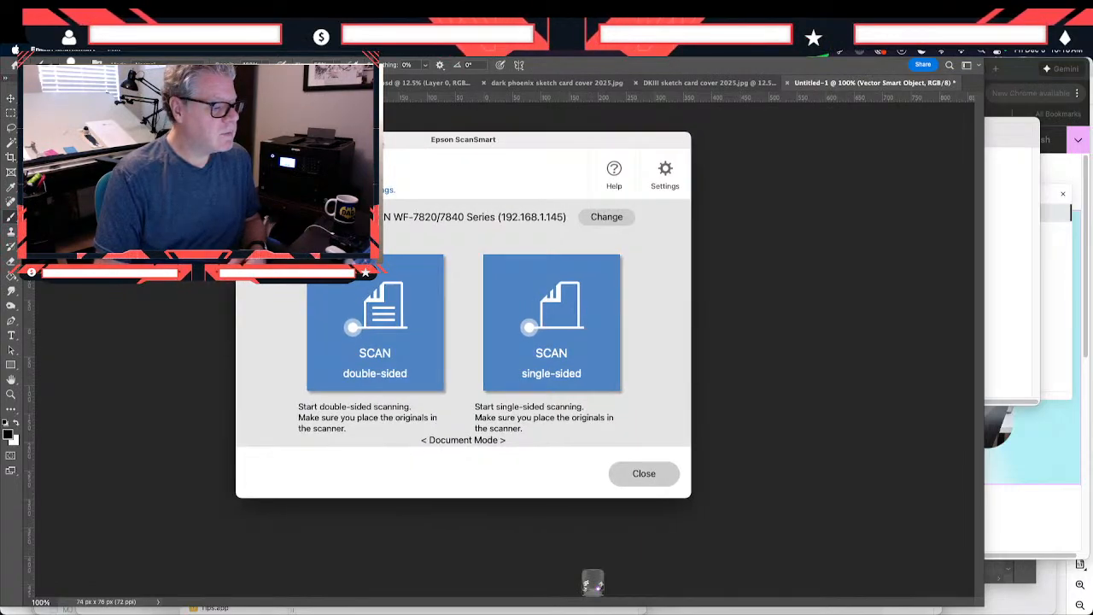
click(539, 332)
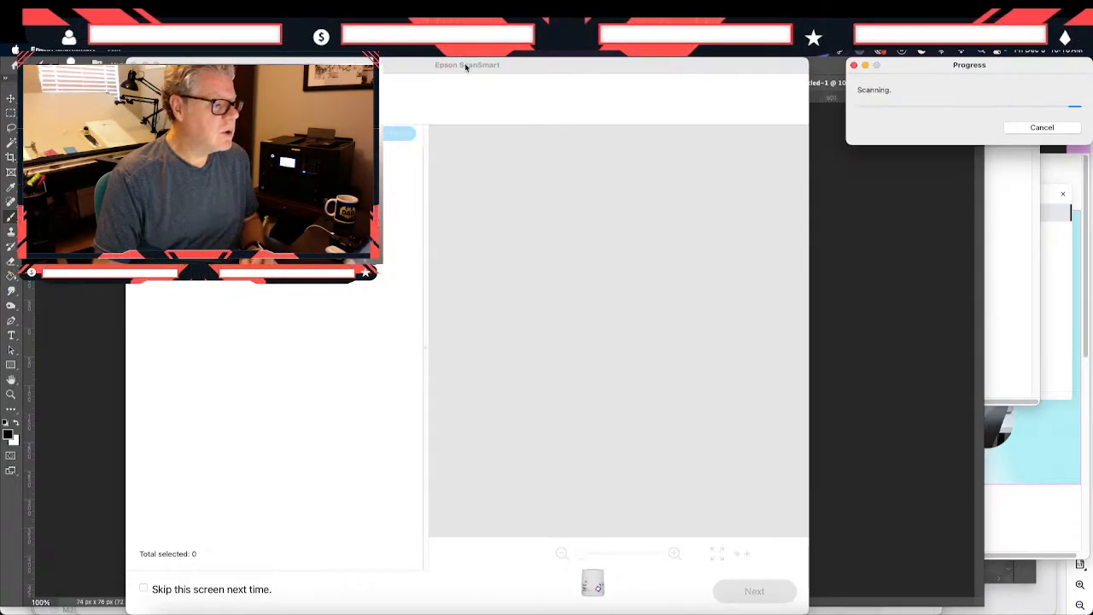
drag(467, 65, 445, 60)
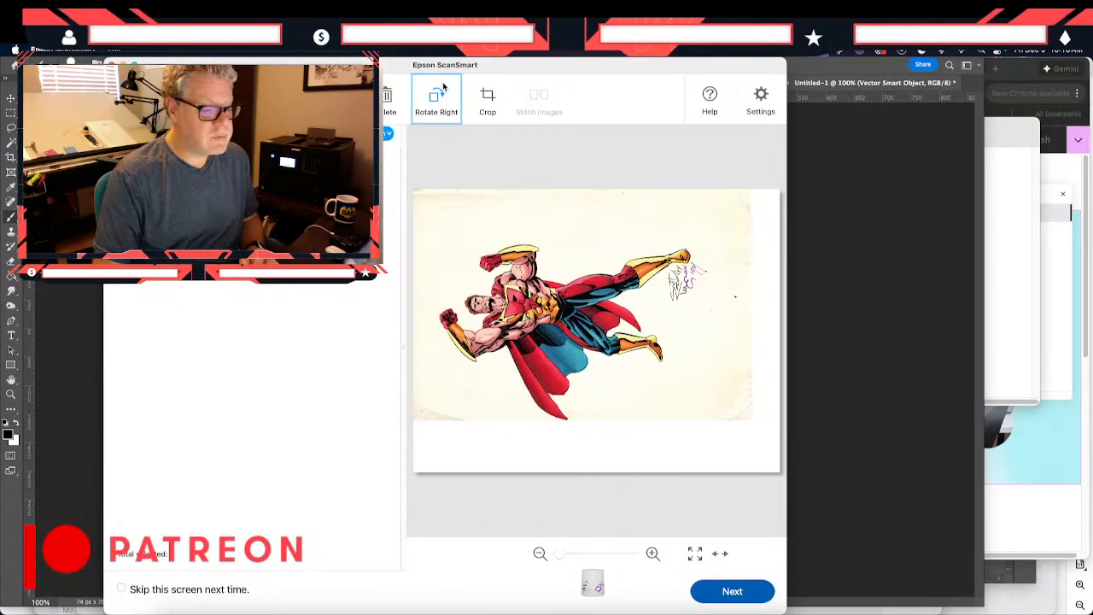
- Rotate the scanned drawing a quarter turn clockwise and crop off the blank white margins beside and below the paper
click(446, 107)
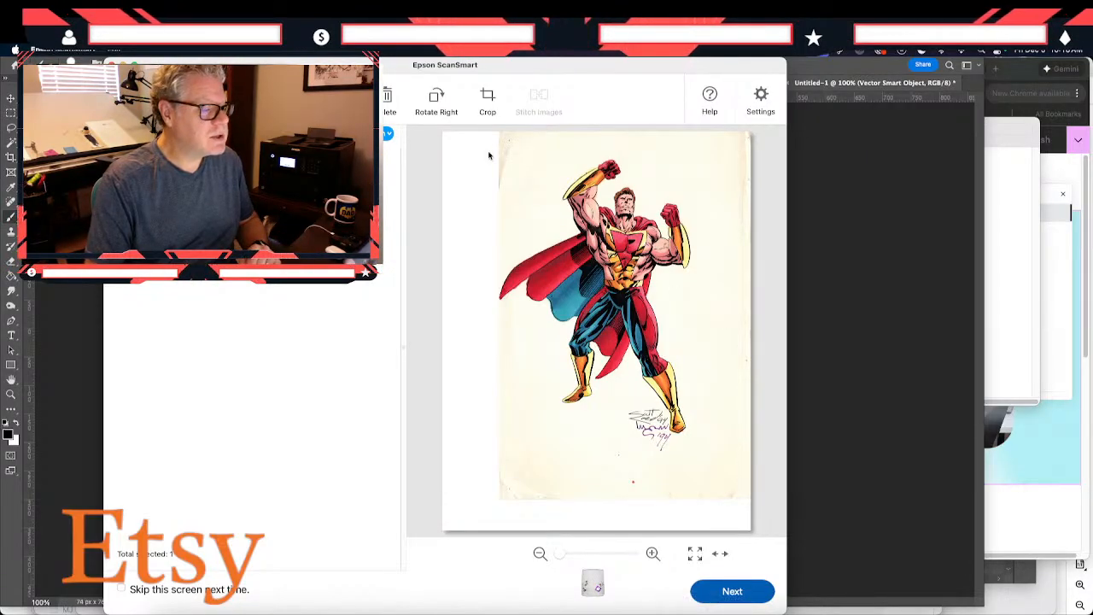
click(481, 116)
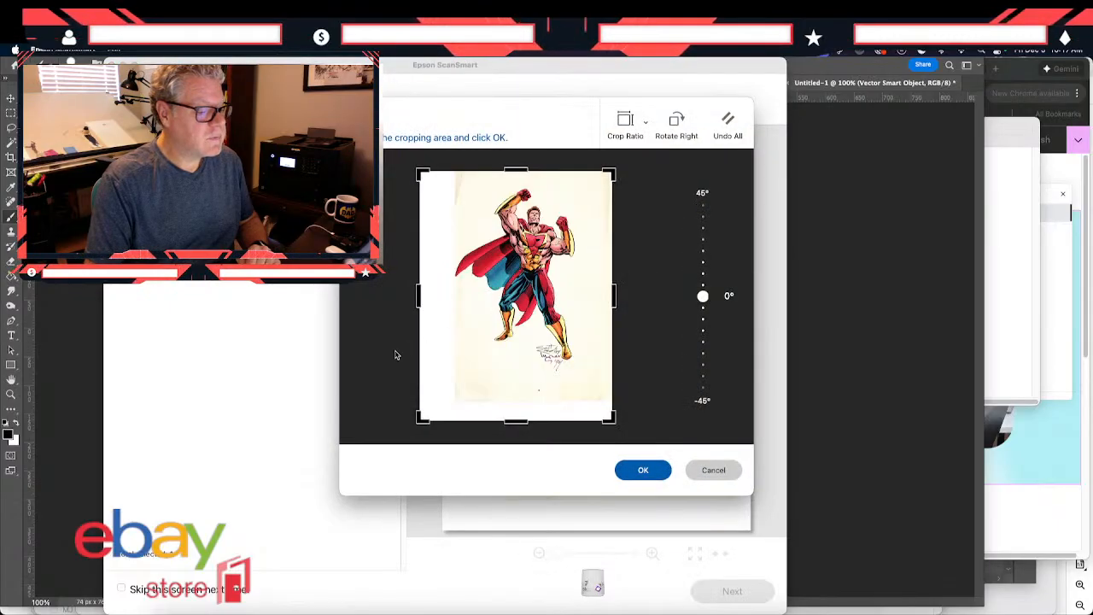
drag(421, 426, 453, 400)
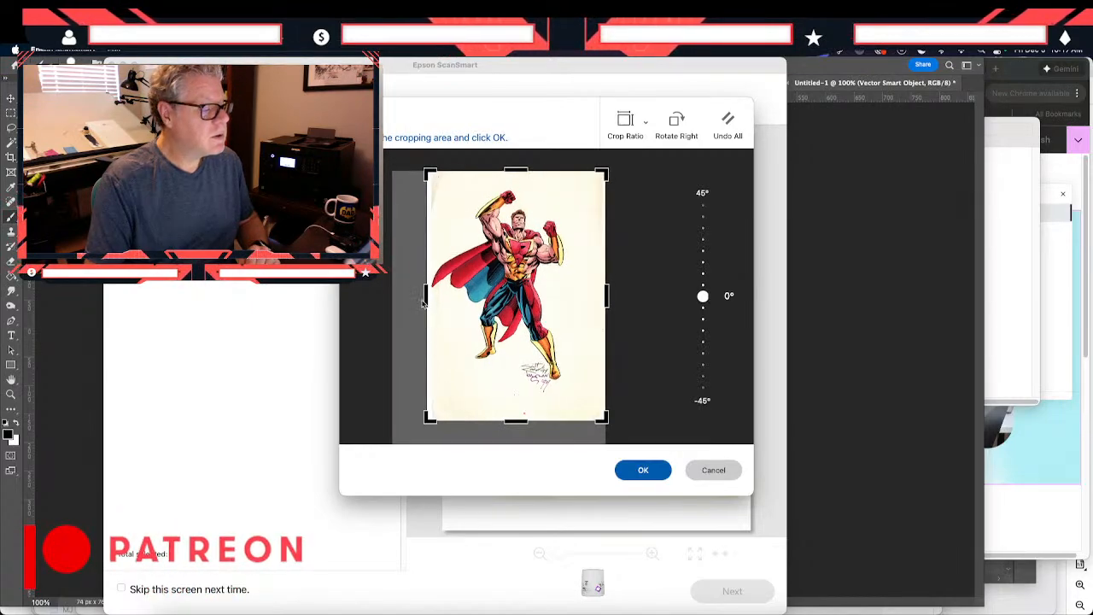
drag(426, 297, 428, 296)
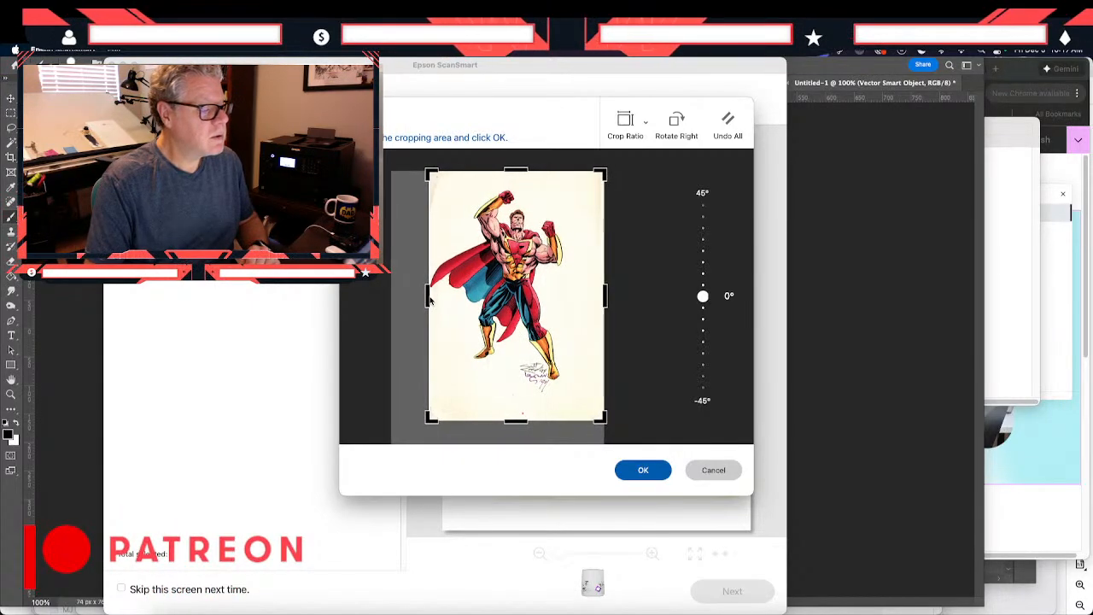
click(643, 471)
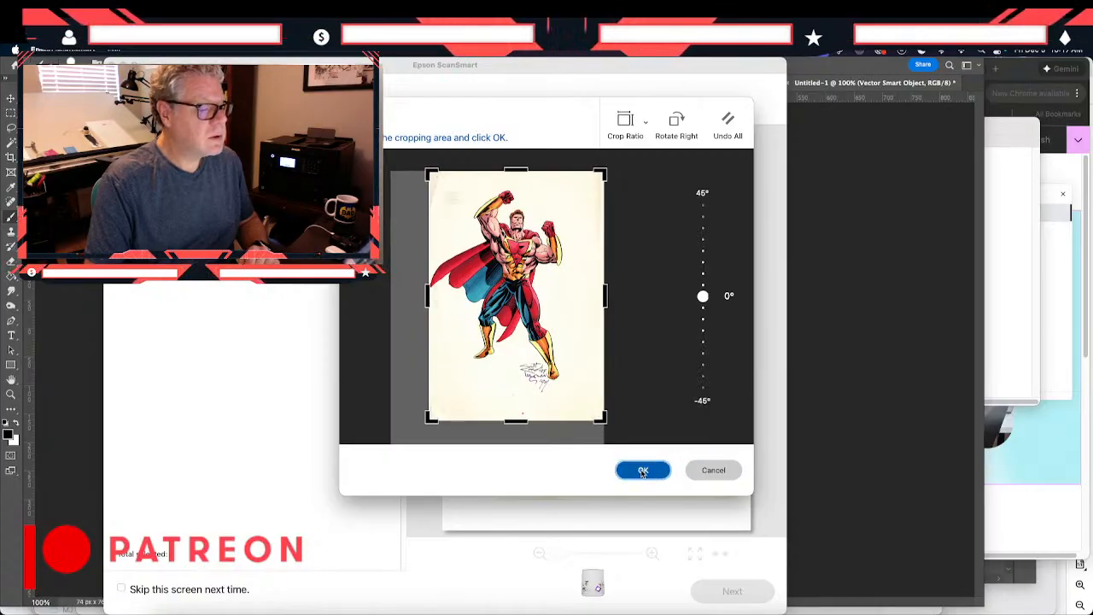
click(416, 240)
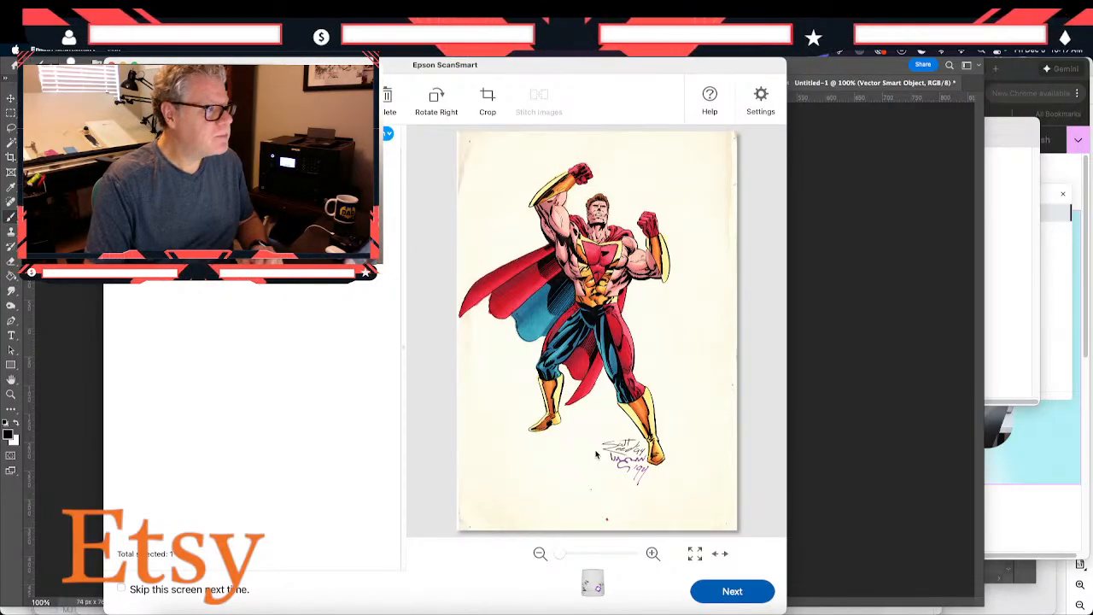
- Choose to save the scan to the computer and name the JPEG file PRIME drawing 1994
click(724, 593)
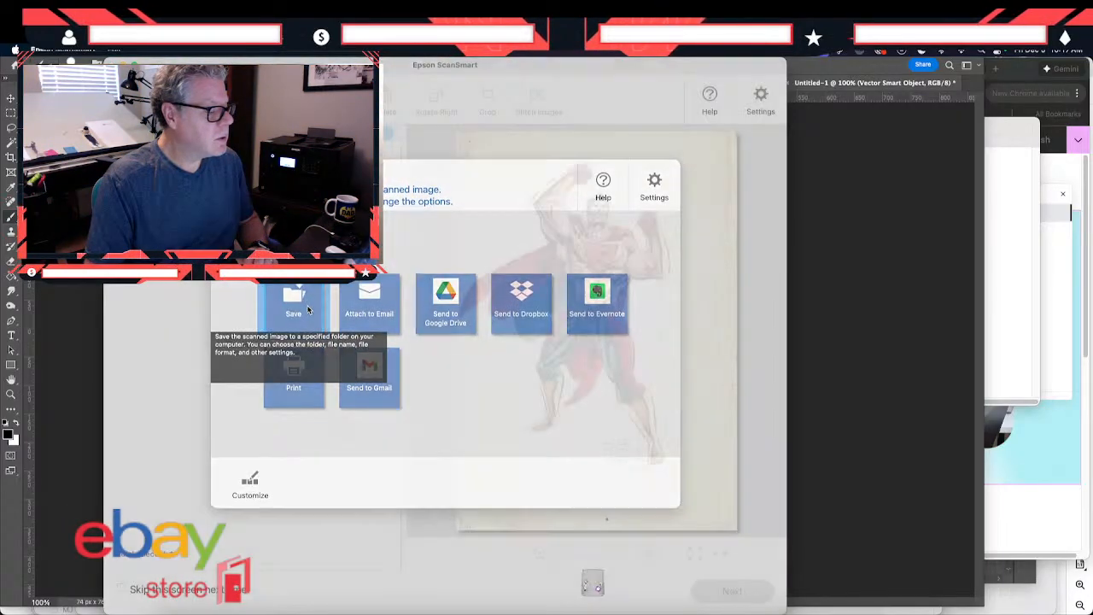
click(308, 310)
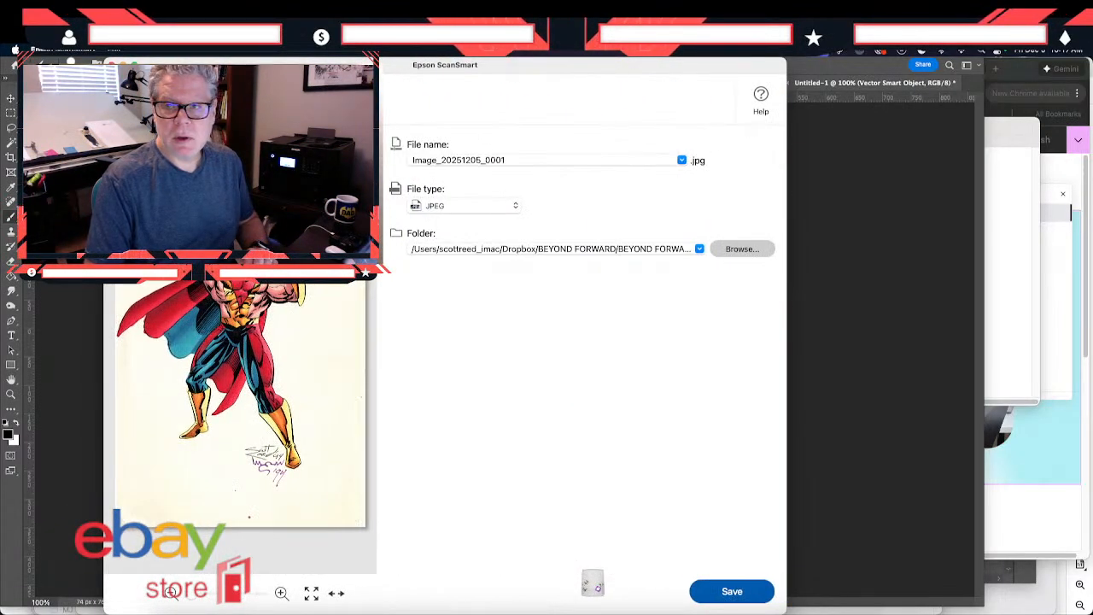
key(super+Tab)
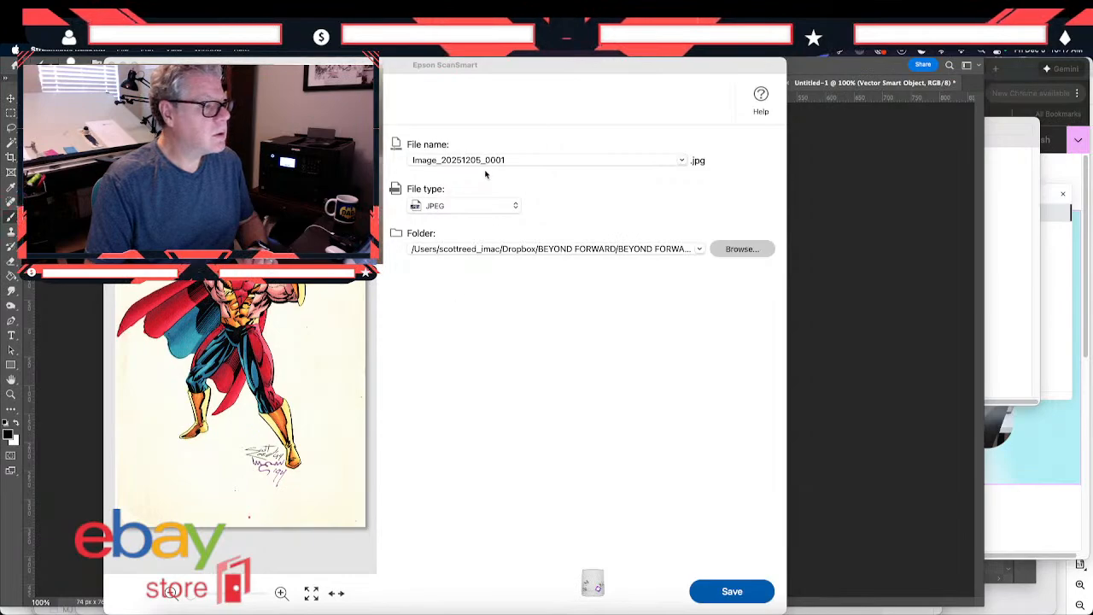
click(510, 161)
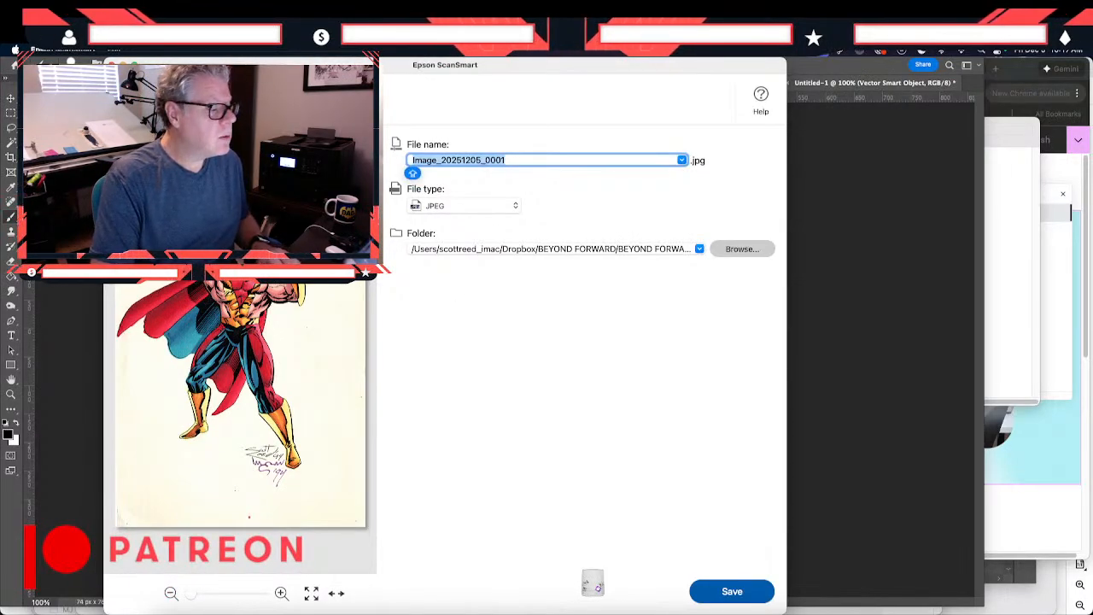
text(PRIME )
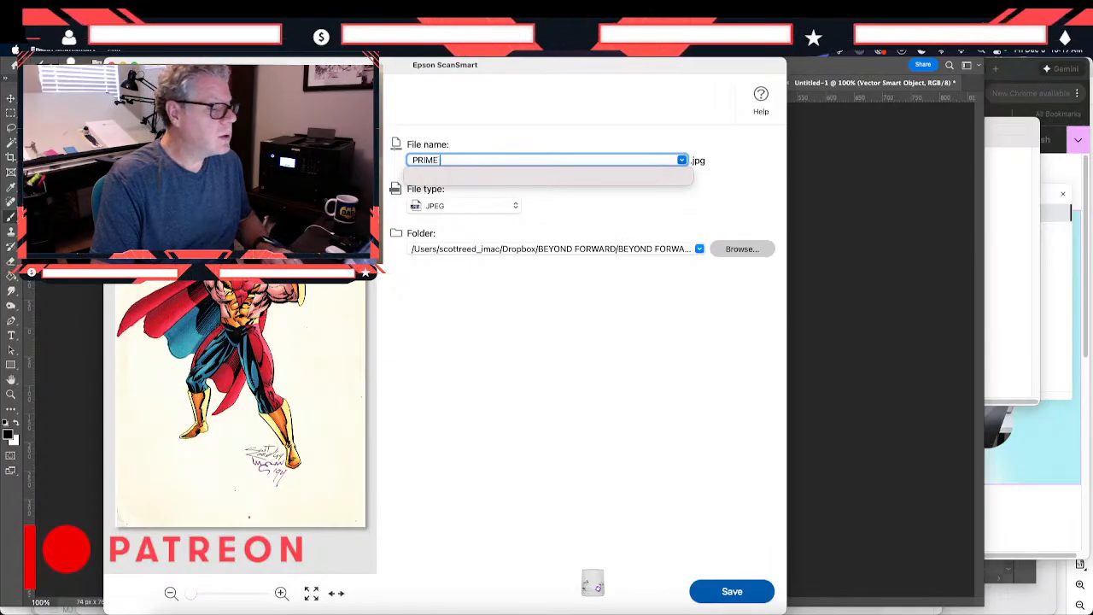
text(drawing)
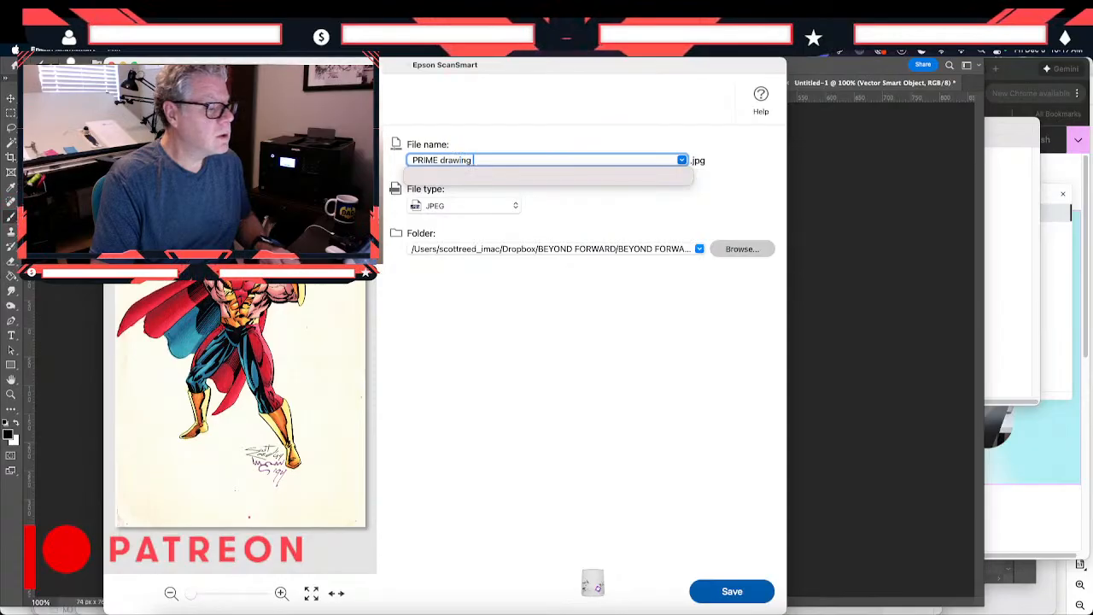
text( 199)
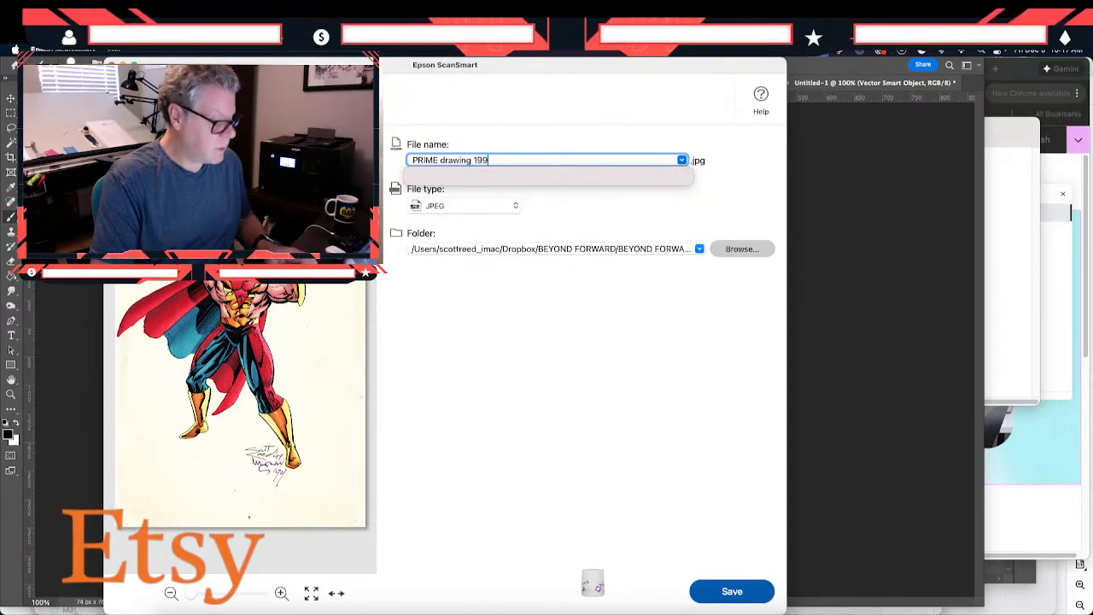
text(4)
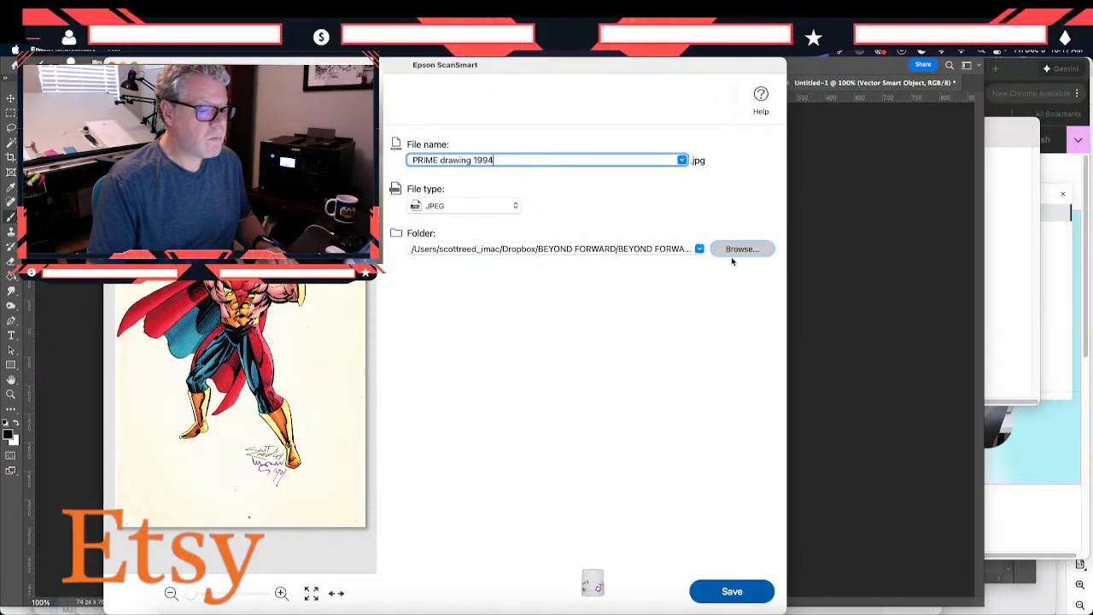
- Save the scan in the ART SCANS 2 folder and close the scanning window
click(733, 254)
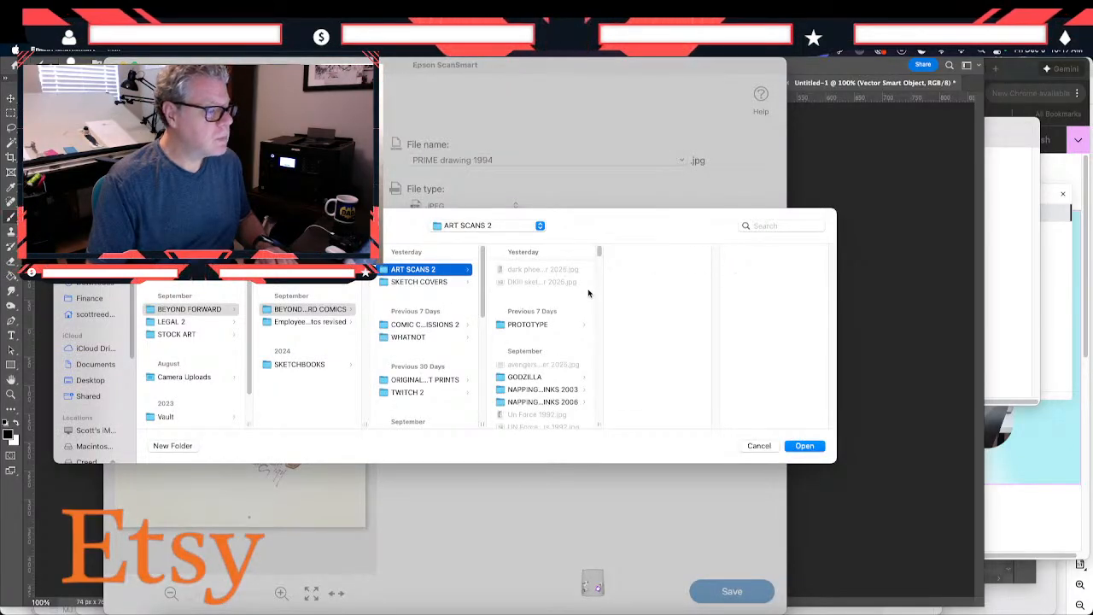
click(813, 444)
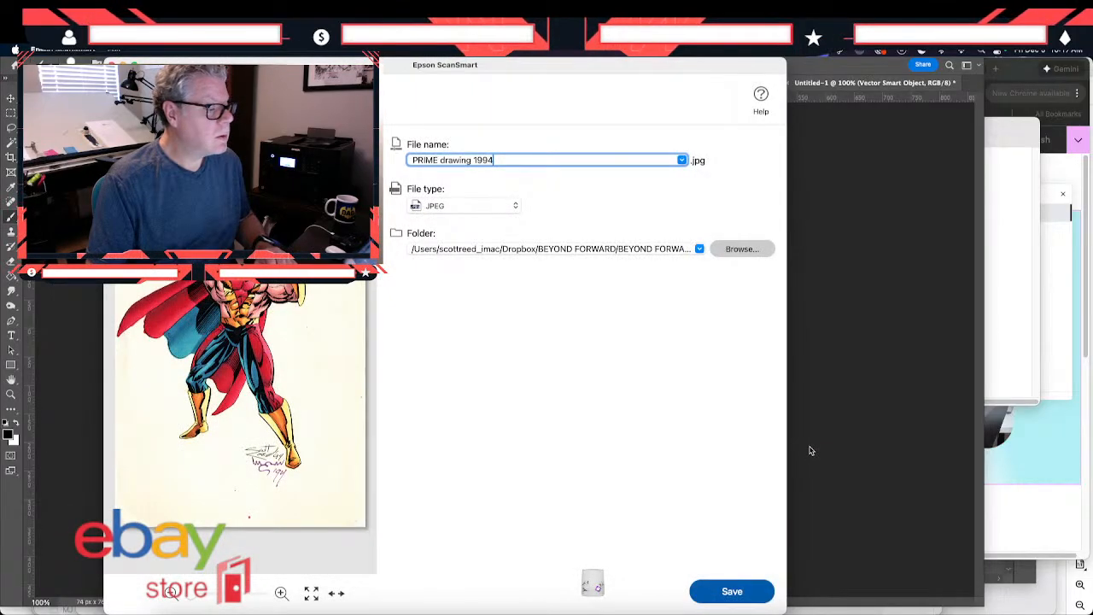
click(721, 588)
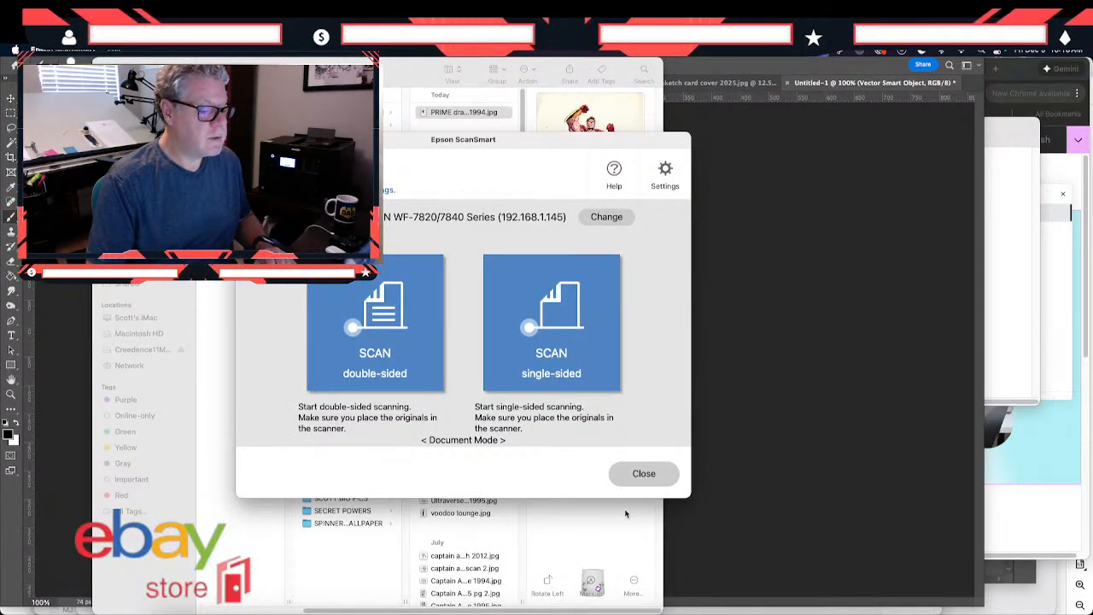
click(640, 478)
- Switch to Photoshop and open PRIME drawing 1994.jpg from the ART SCANS 2 folder
click(678, 447)
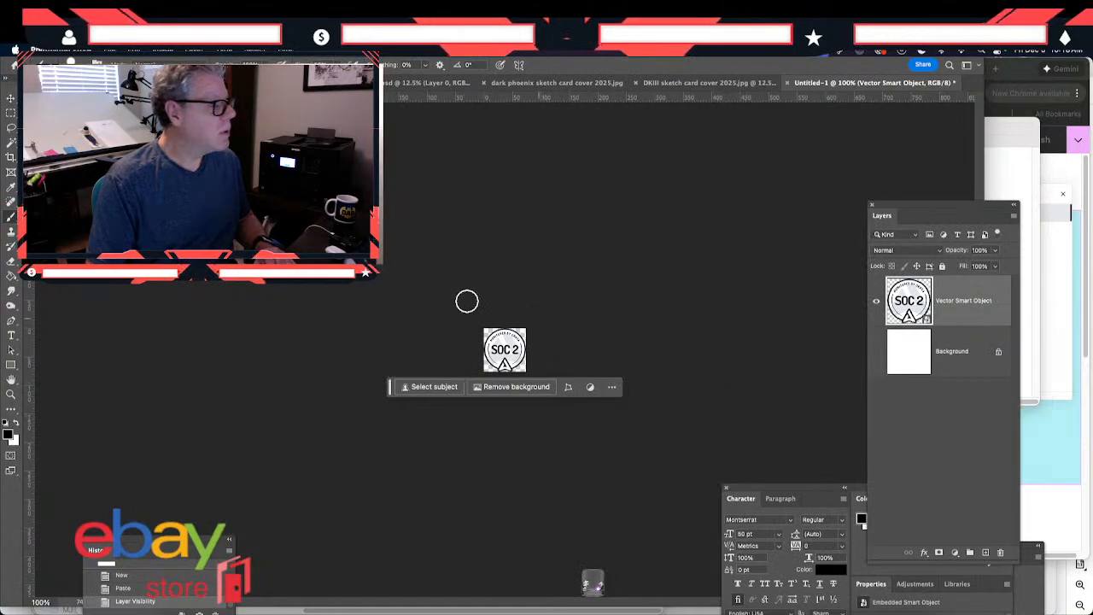
click(109, 49)
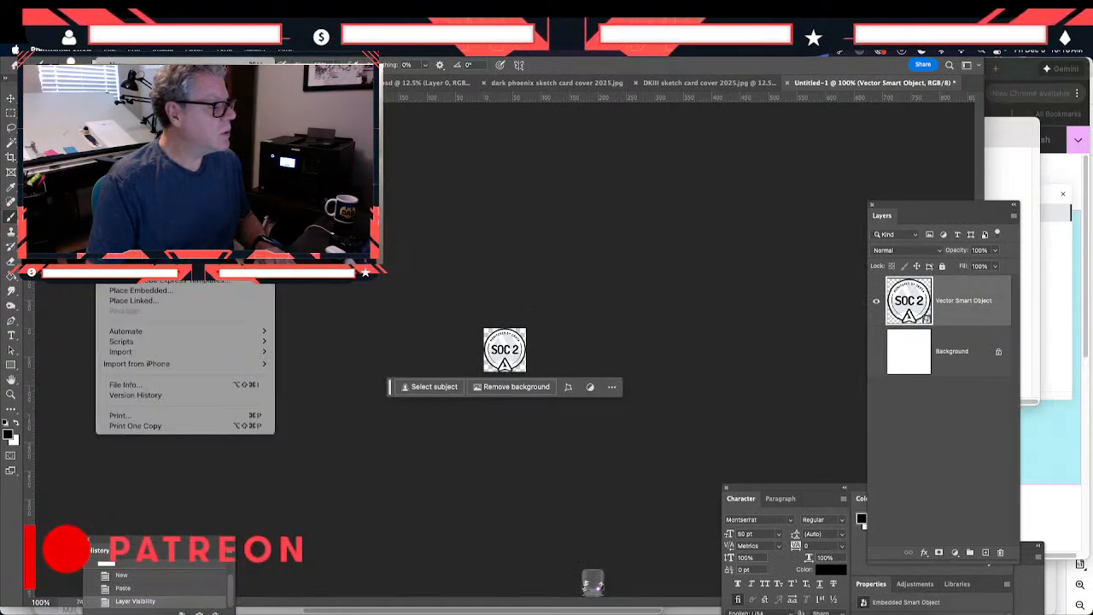
click(122, 75)
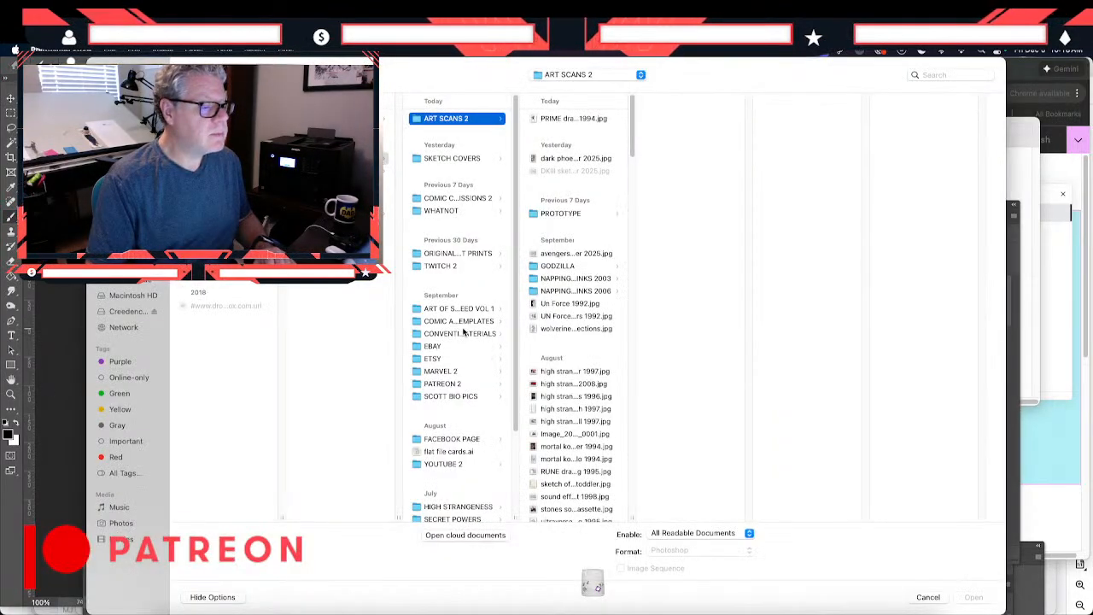
double_click(586, 120)
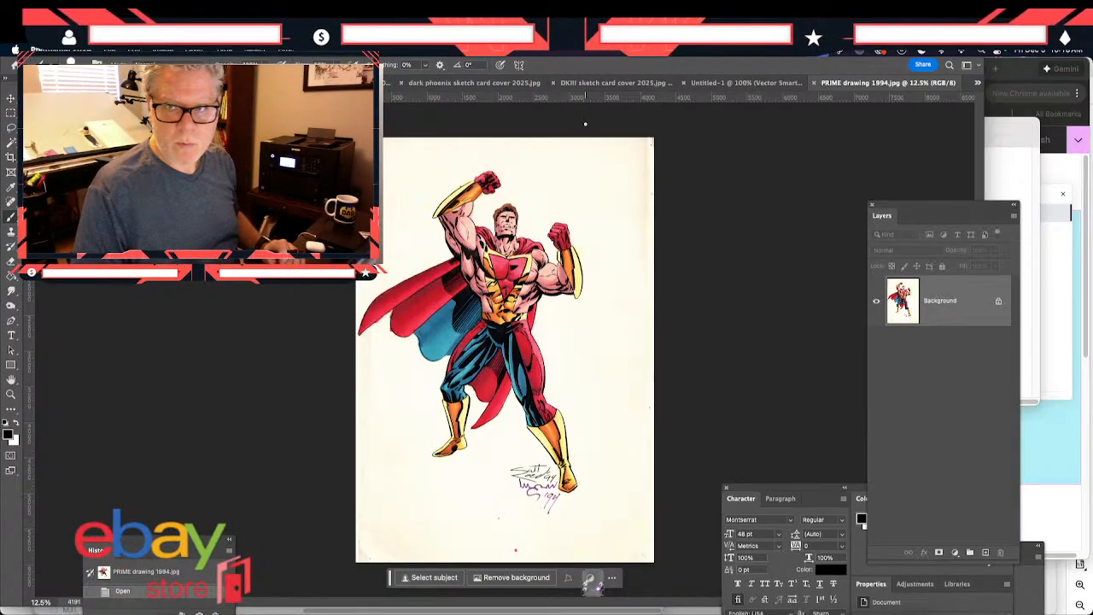
key(super+plus)
key(super+plus)
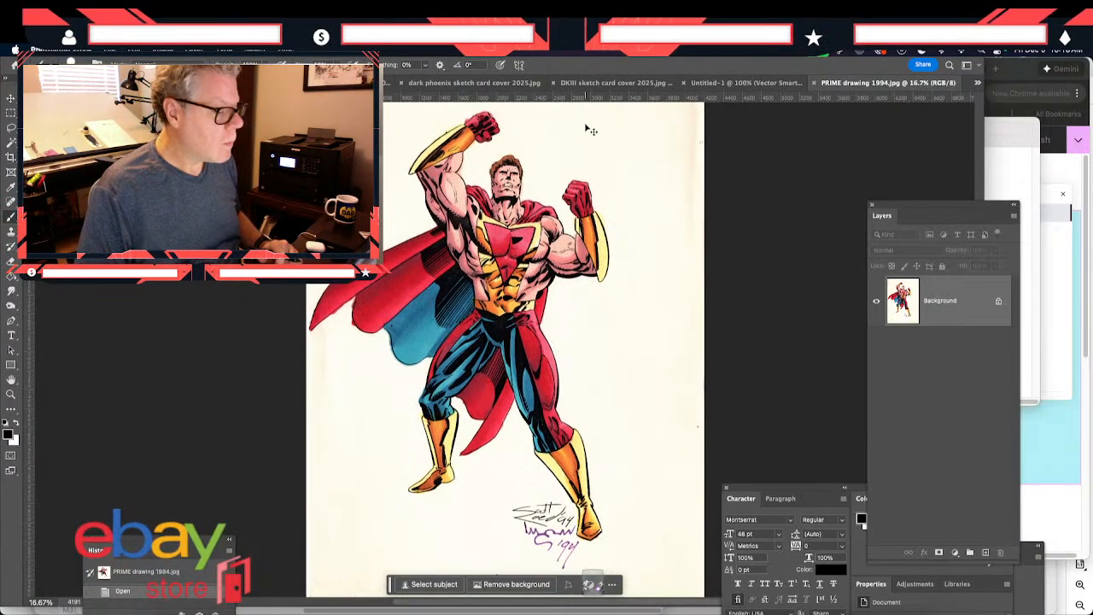
scroll(585, 124, up, 3)
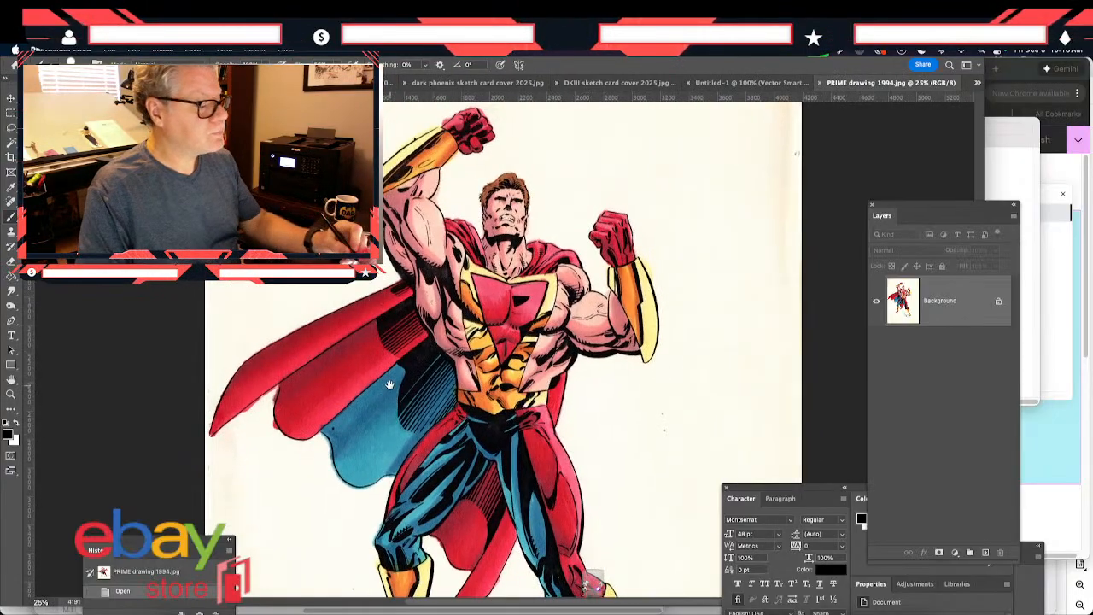
- Adjust the scan's Levels with a black input of 17 and a white input of 221
mouse_move(184, 85)
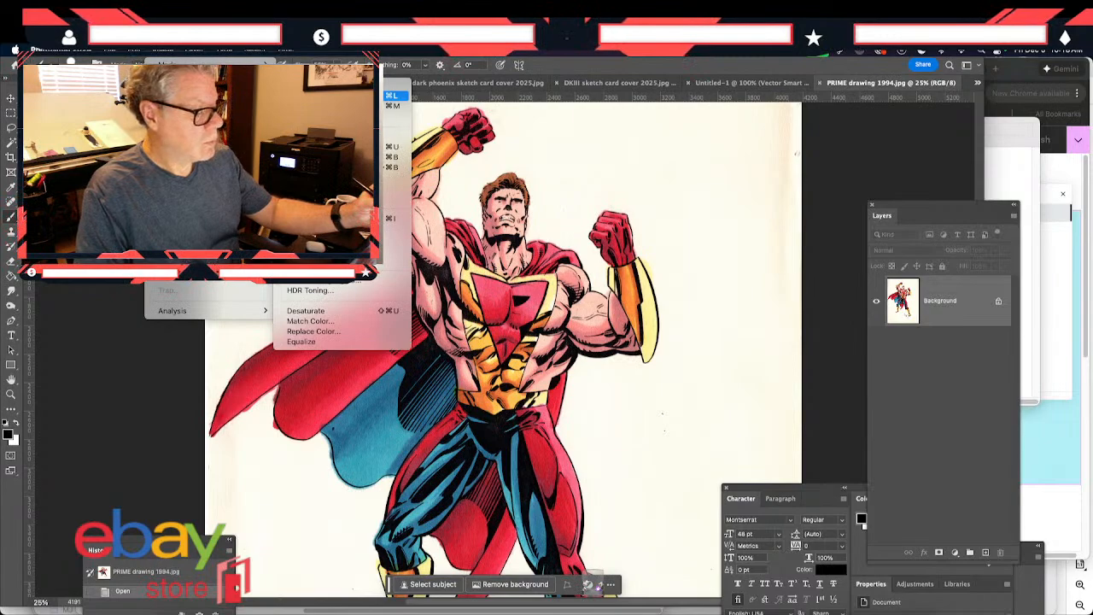
click(303, 95)
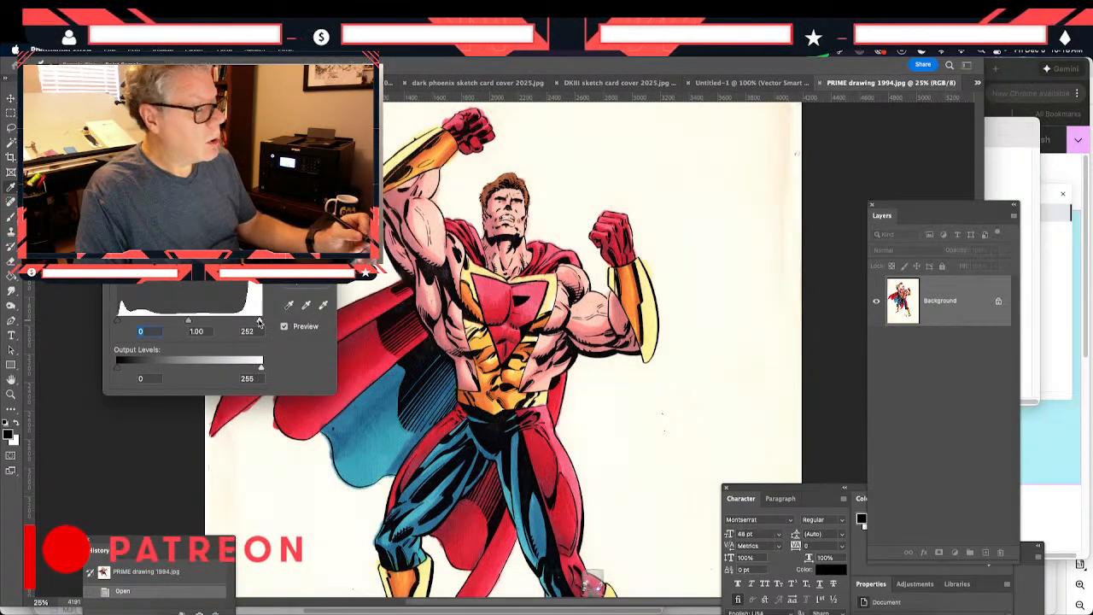
drag(259, 322, 244, 322)
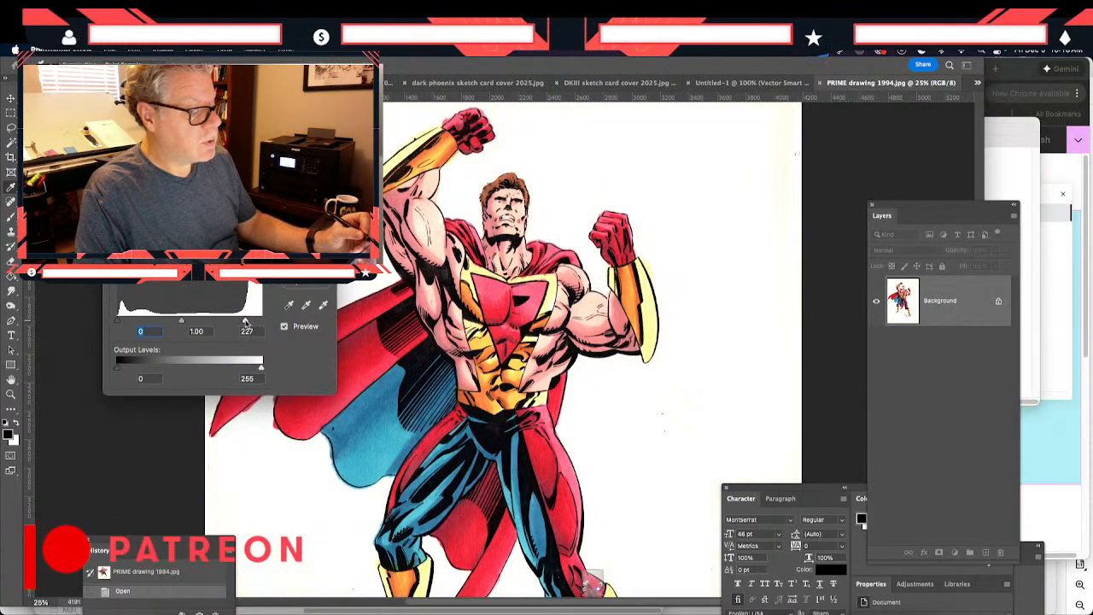
click(244, 322)
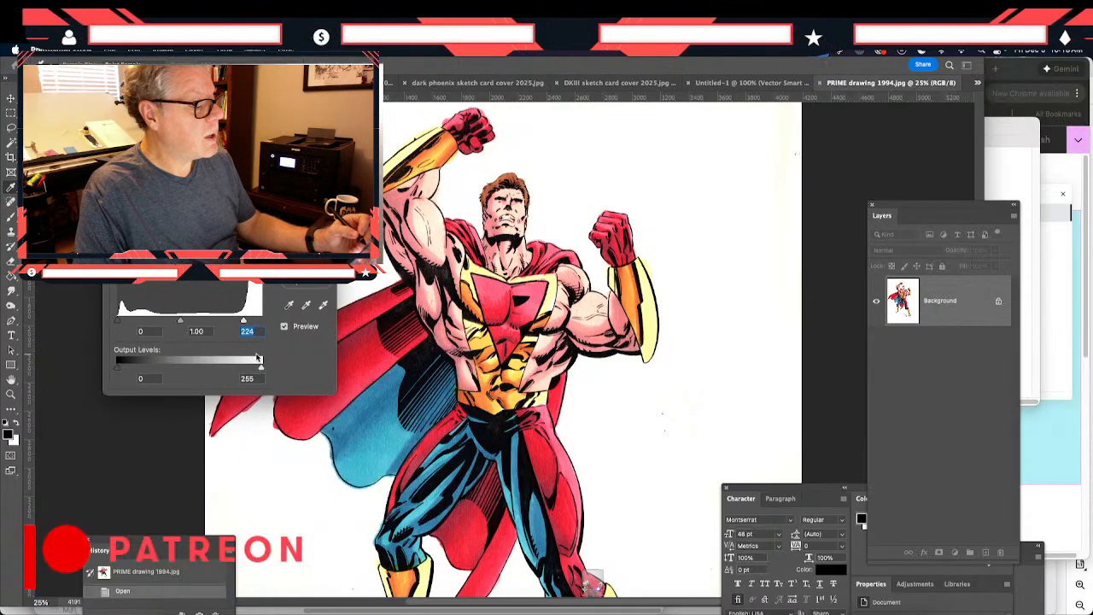
drag(118, 322, 126, 325)
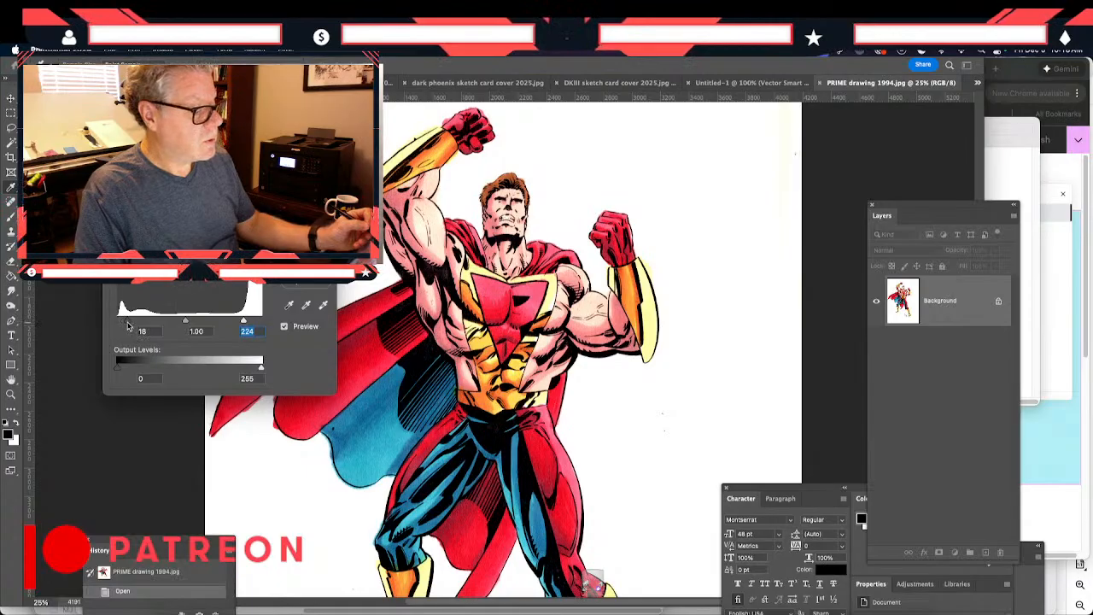
drag(128, 324, 127, 325)
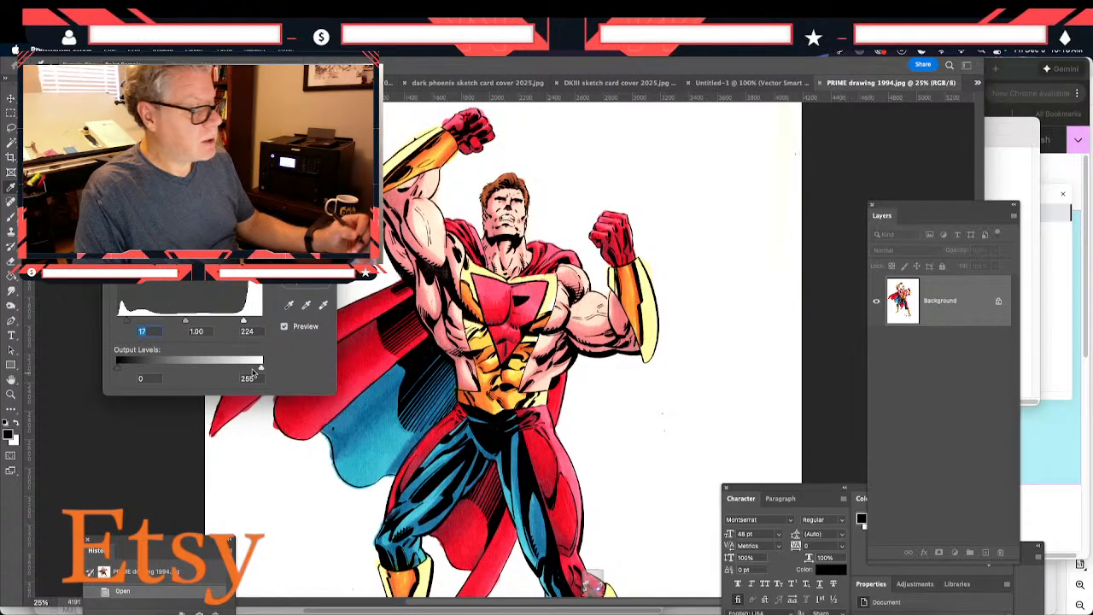
drag(244, 322, 242, 322)
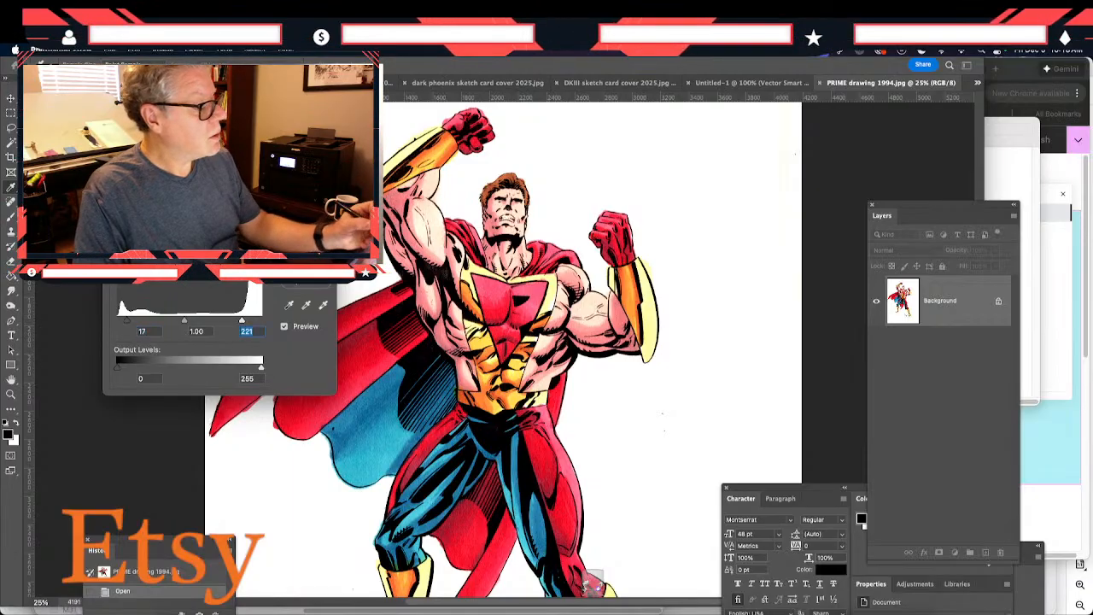
key(Return)
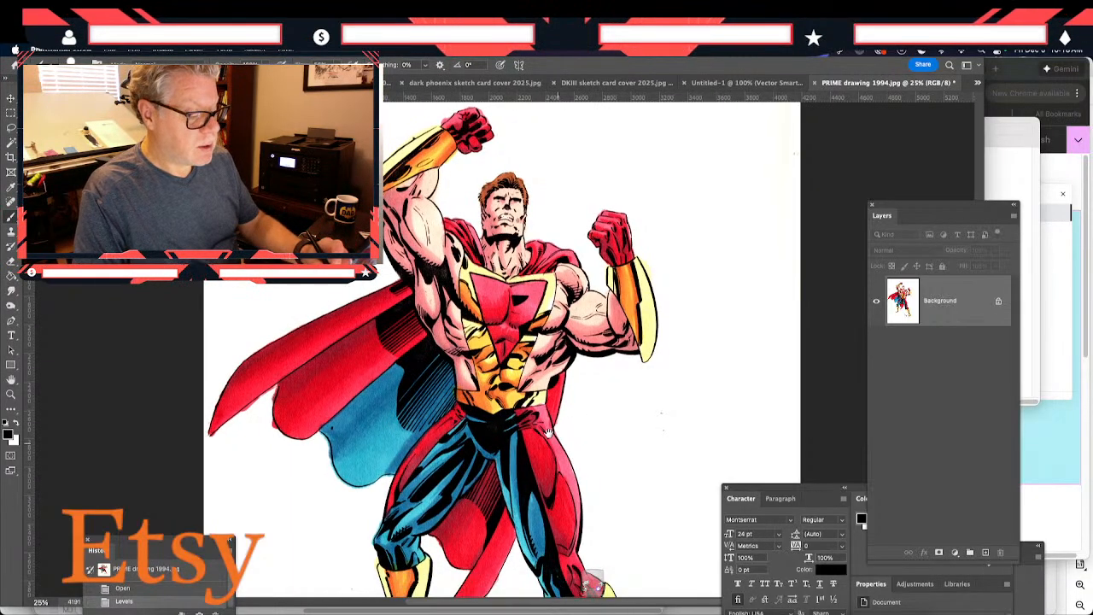
- Make white the painting colour, enlarge the brush, and paint out the red specks on the paper below the signatures
drag(548, 432, 476, 248)
drag(399, 478, 370, 263)
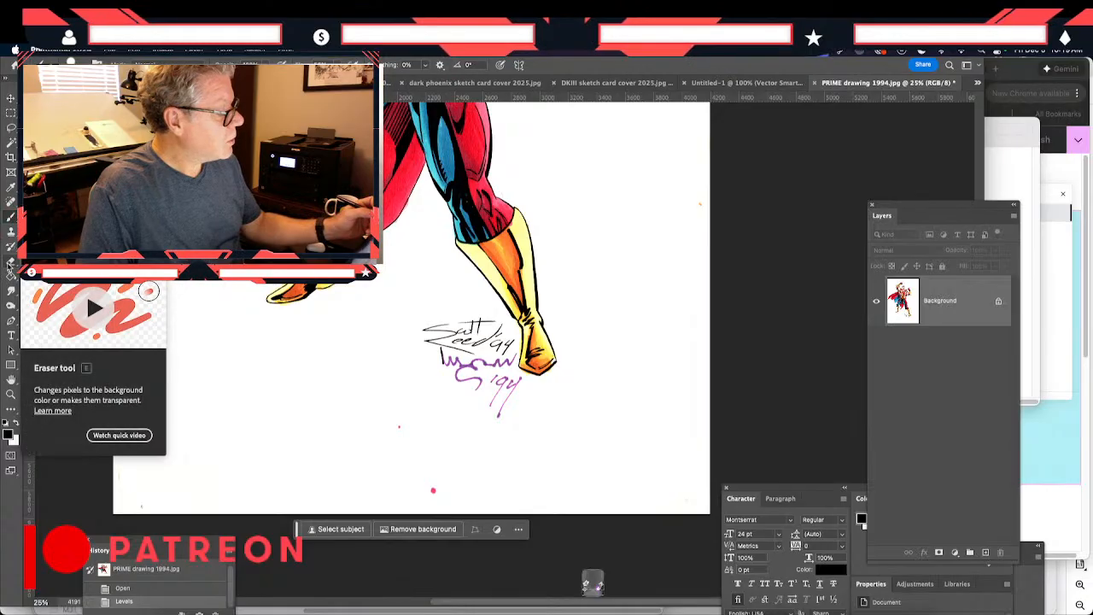
click(16, 423)
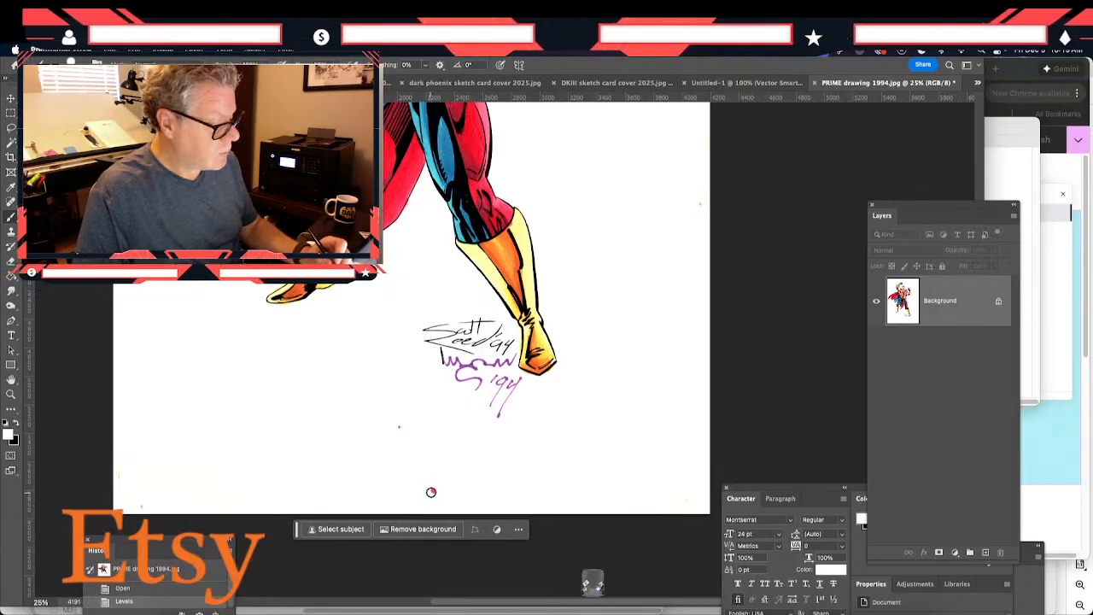
key(bracketright)
key(bracketright)
key(bracketright)
key(bracketright)
key(bracketright)
key(bracketright)
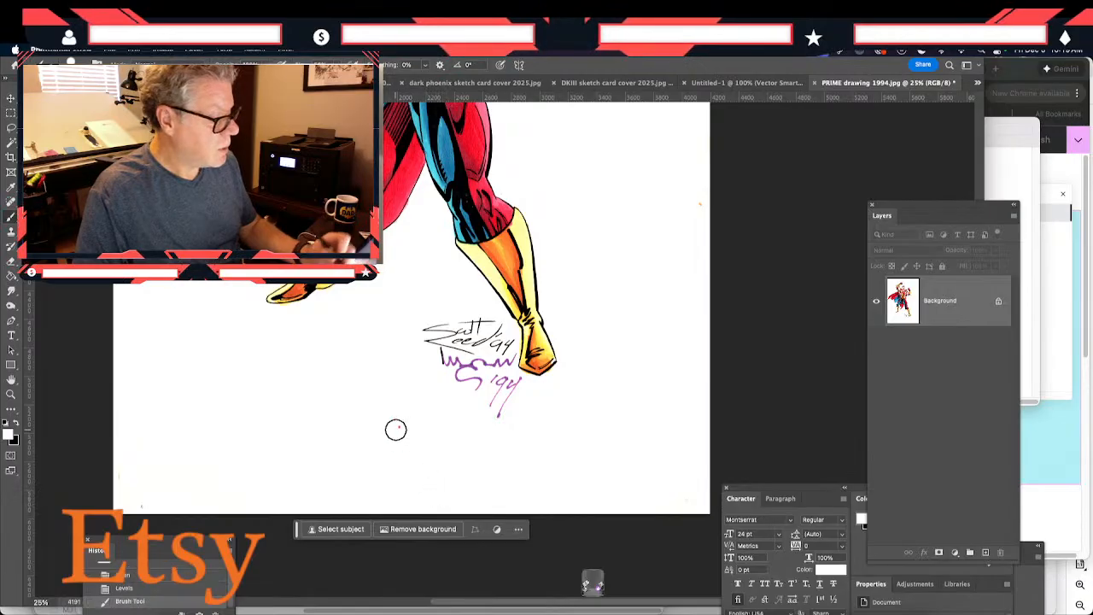
- Paint out the stray marks around the raised forearm and the specks along the lower part of the paper
mouse_move(213, 273)
mouse_down()
mouse_move(246, 422)
mouse_move(321, 563)
mouse_up()
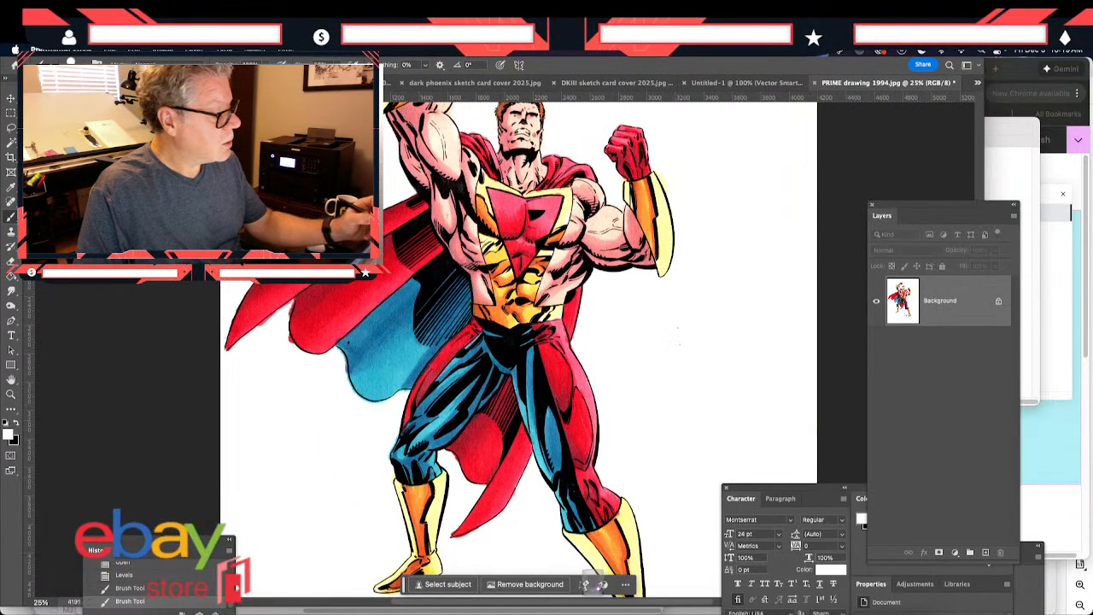
drag(224, 217, 225, 398)
click(447, 210)
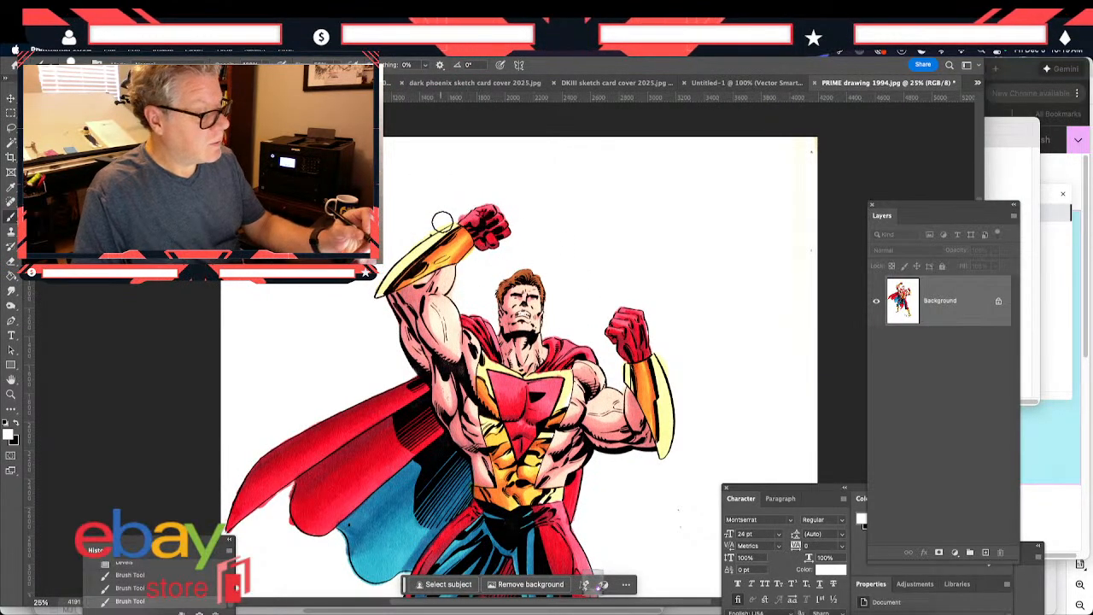
mouse_move(341, 451)
mouse_down()
mouse_move(275, 383)
mouse_move(242, 242)
mouse_up()
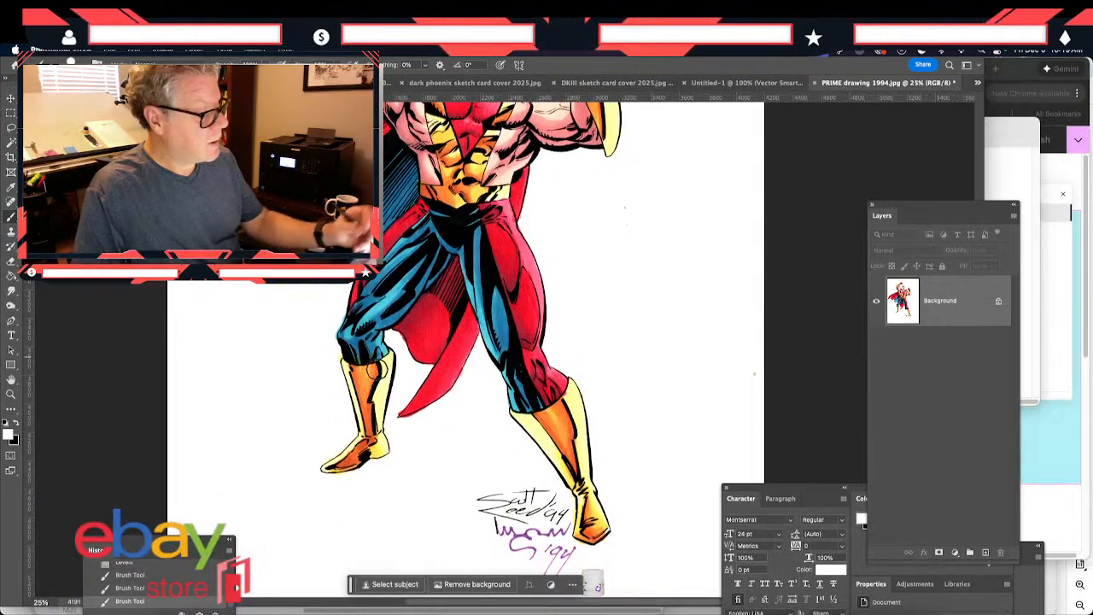
drag(413, 490, 363, 422)
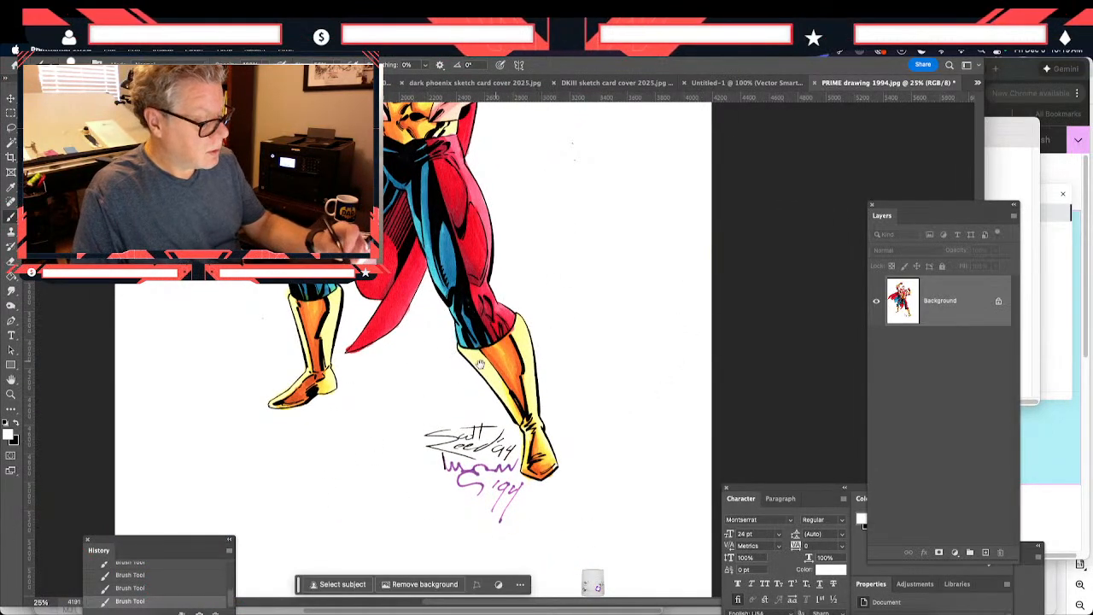
mouse_move(357, 484)
mouse_down()
mouse_move(345, 427)
mouse_move(356, 361)
mouse_up()
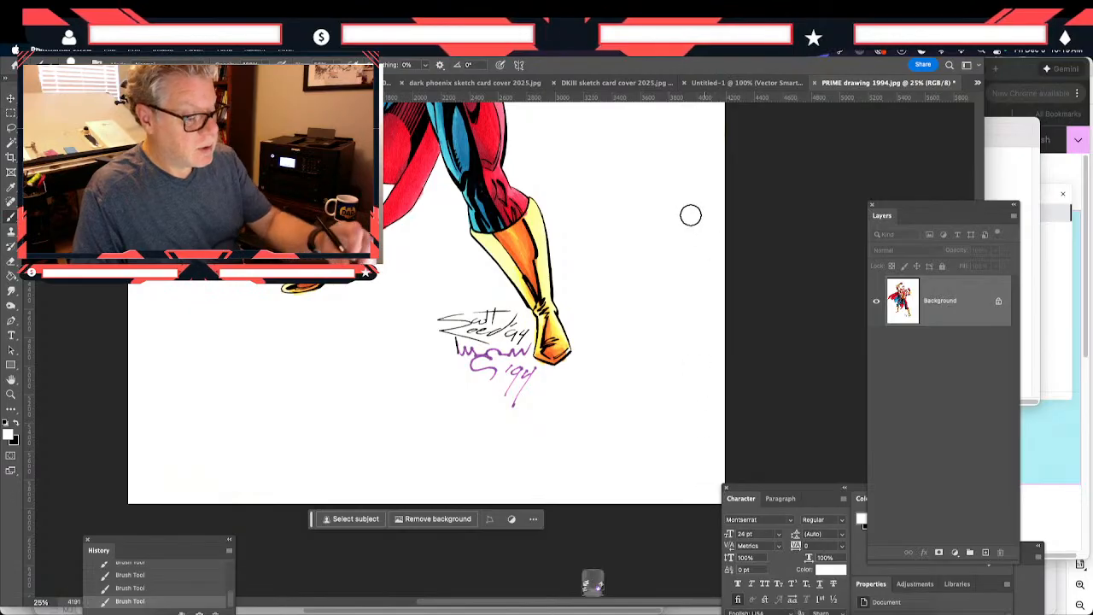
- With a larger white brush, cover the yellowed strip and specks along the paper's upper right edge and the specks beside the figure
drag(216, 235, 277, 466)
drag(236, 219, 240, 389)
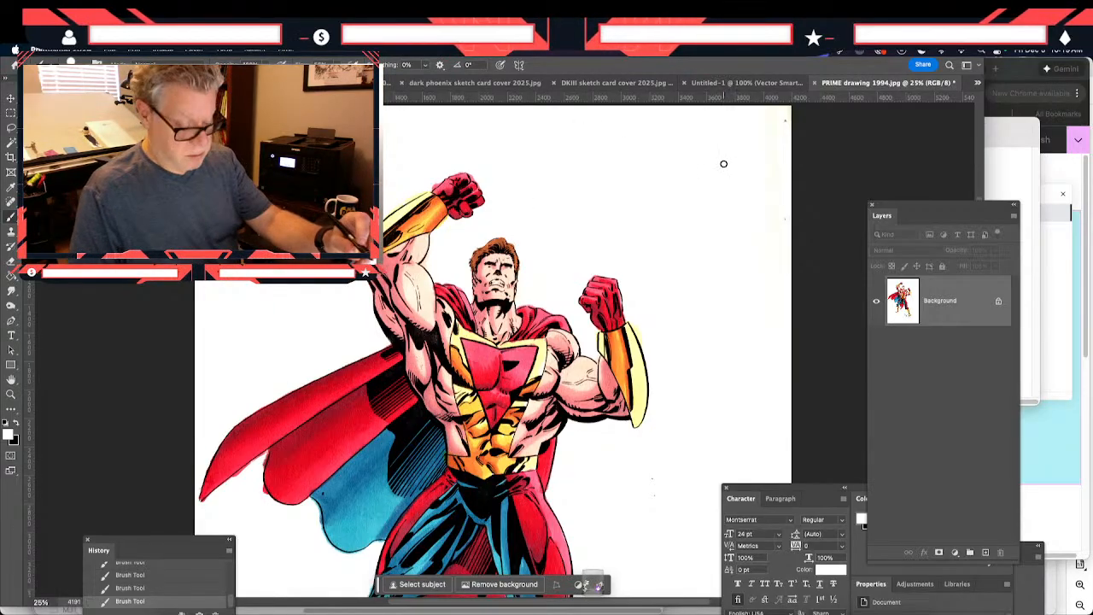
key(bracketright)
key(bracketright)
key(bracketright)
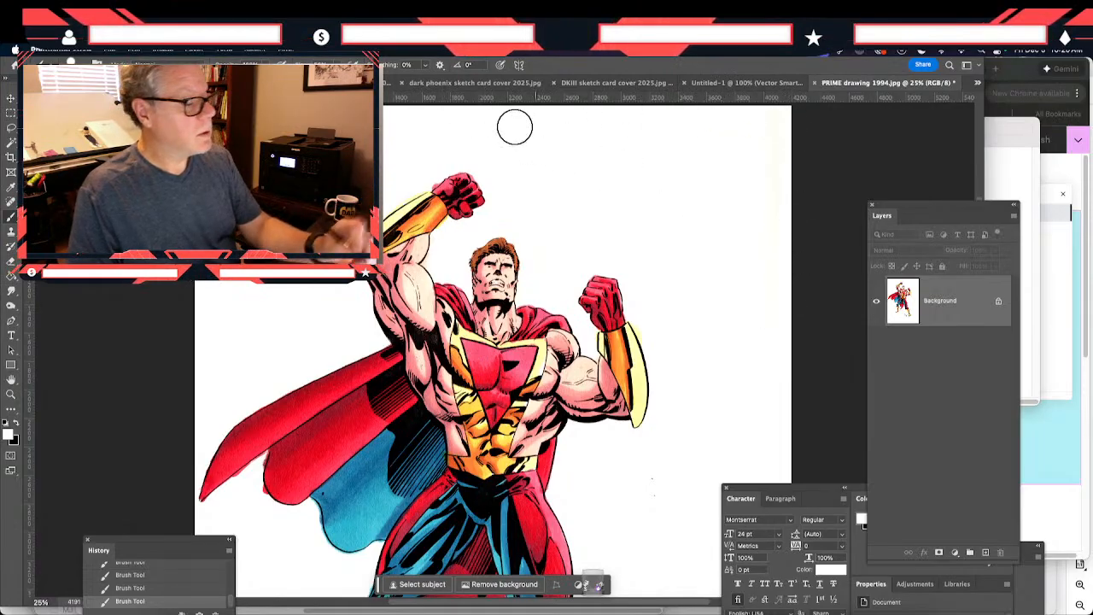
scroll(568, 357, down, 5)
scroll(568, 357, right, 3)
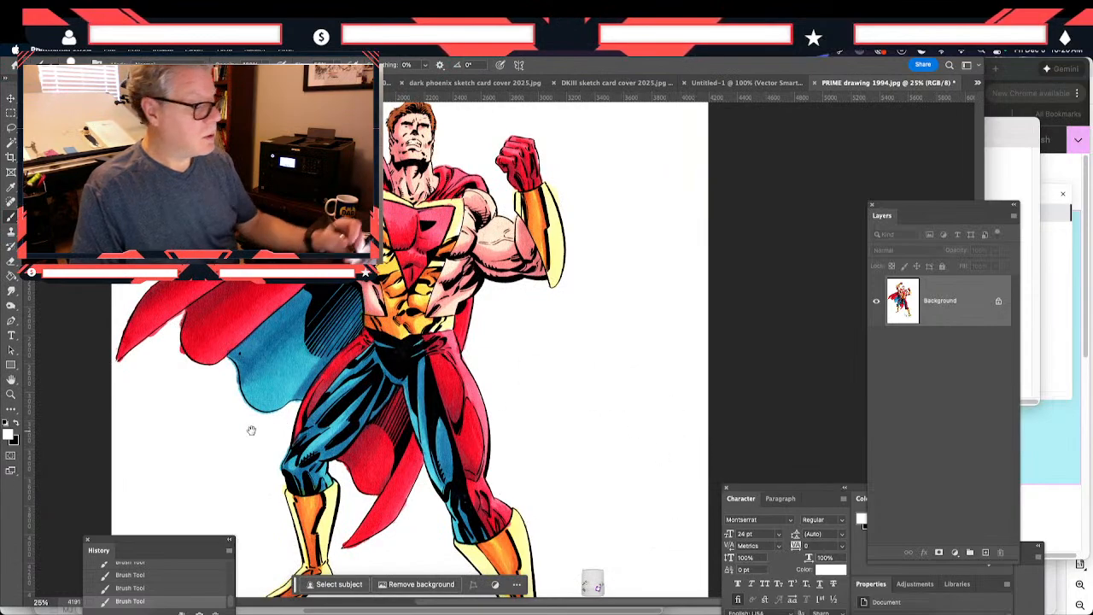
scroll(251, 429, down, 4)
drag(292, 399, 240, 289)
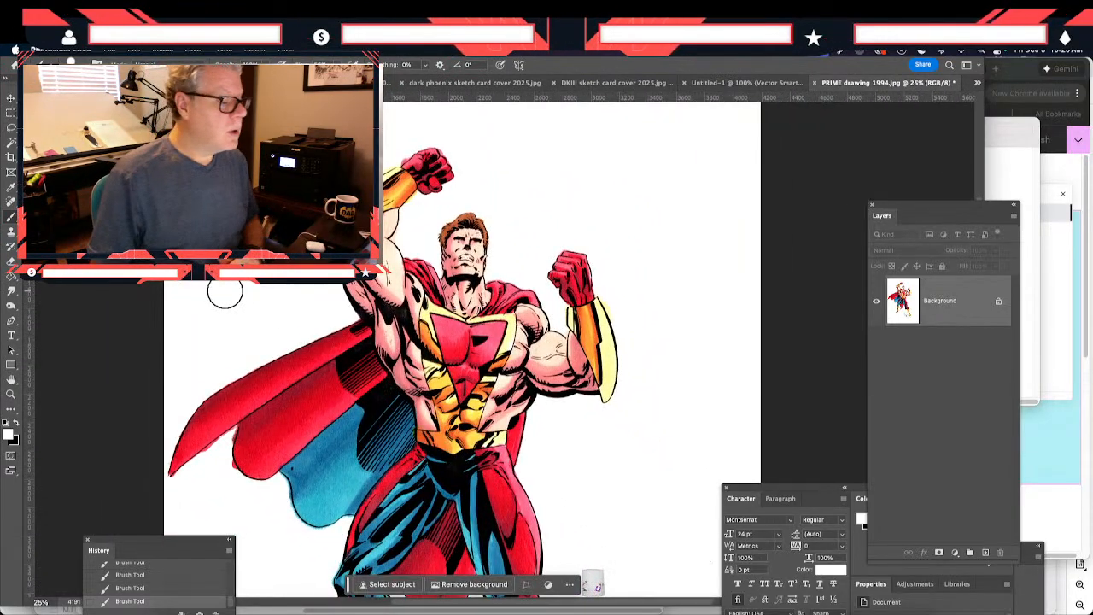
- Save the cleaned drawing as a JPEG at quality 12 (Maximum) with the Baseline ("Standard") format
click(109, 51)
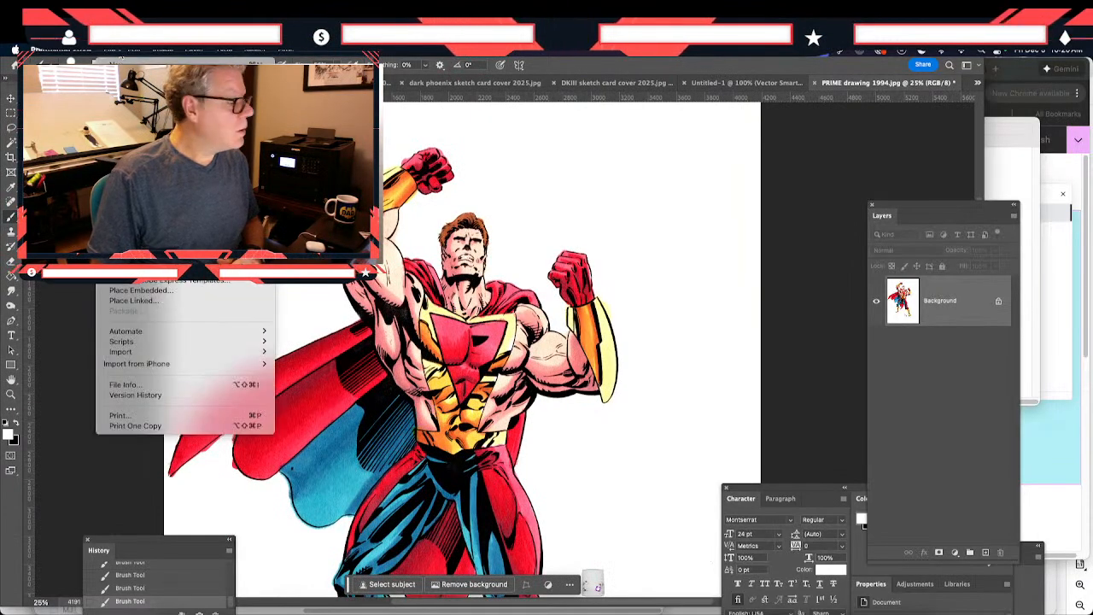
click(125, 168)
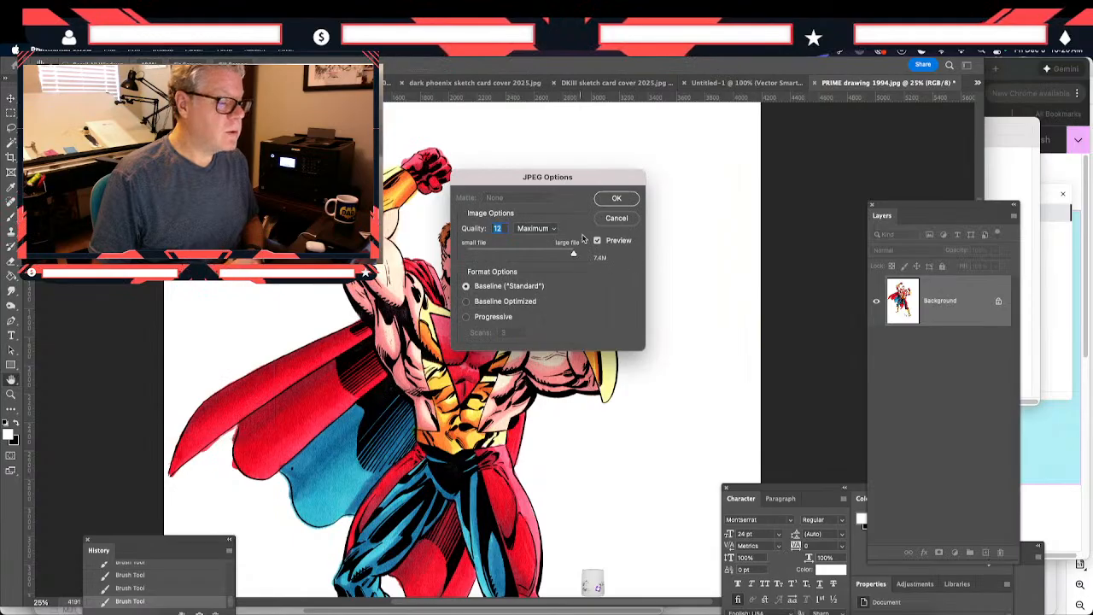
click(617, 199)
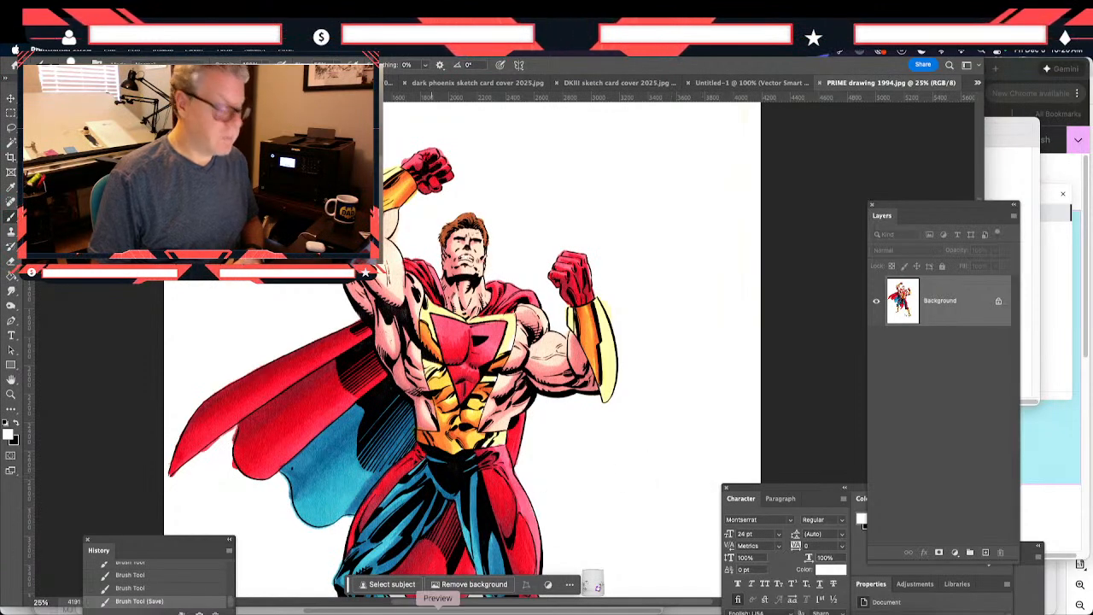
- Switch to Finder and open the HIGH STRANGENESS folder inside the comics folder
key(Tab)
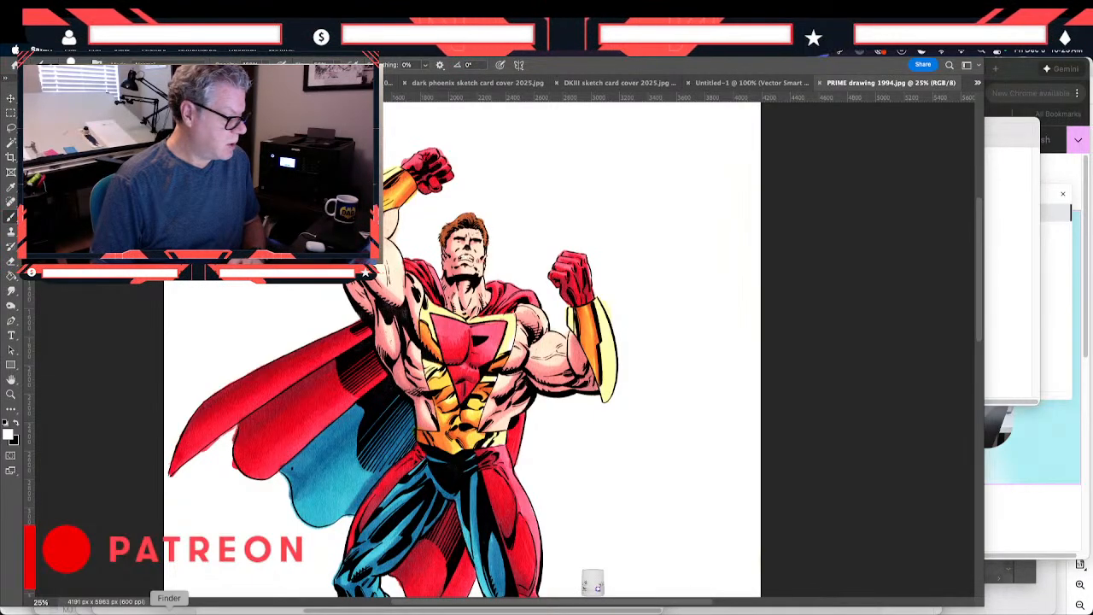
click(168, 608)
scroll(598, 588, left, 3)
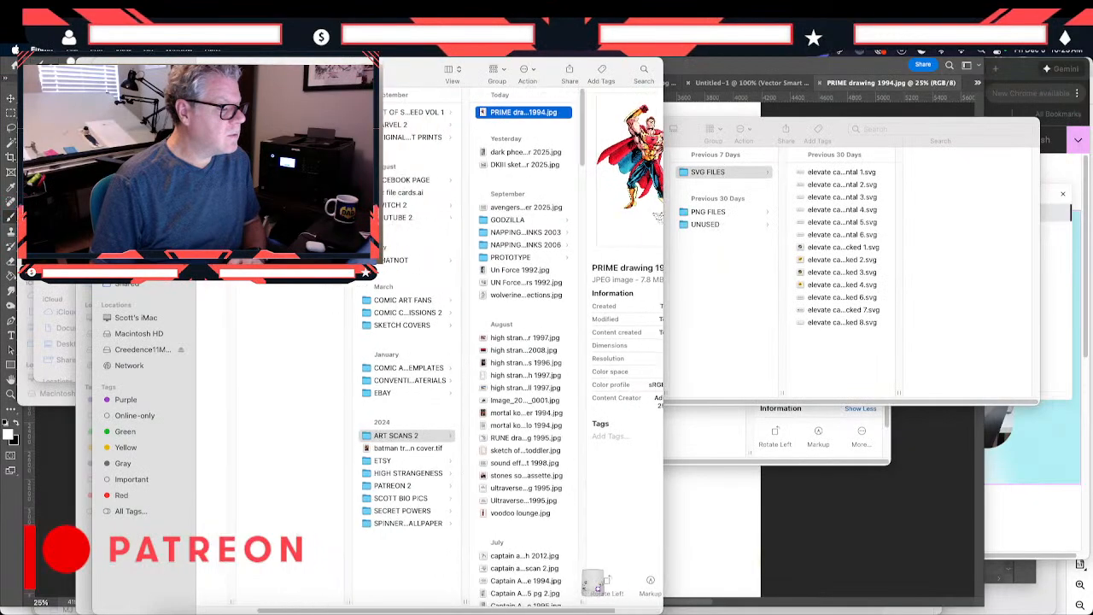
scroll(598, 588, left, 2)
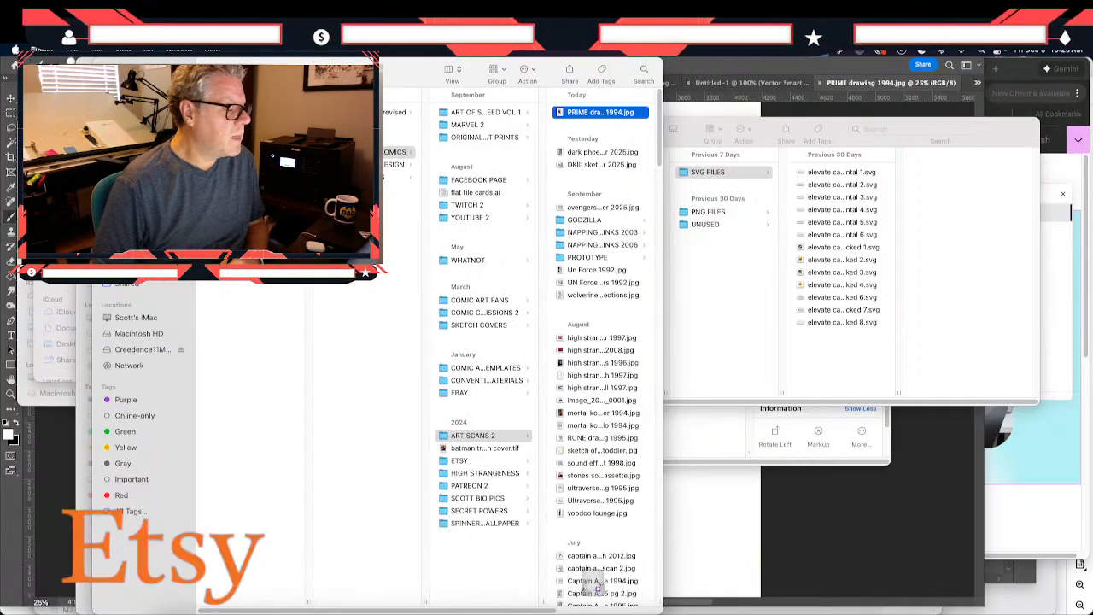
click(394, 164)
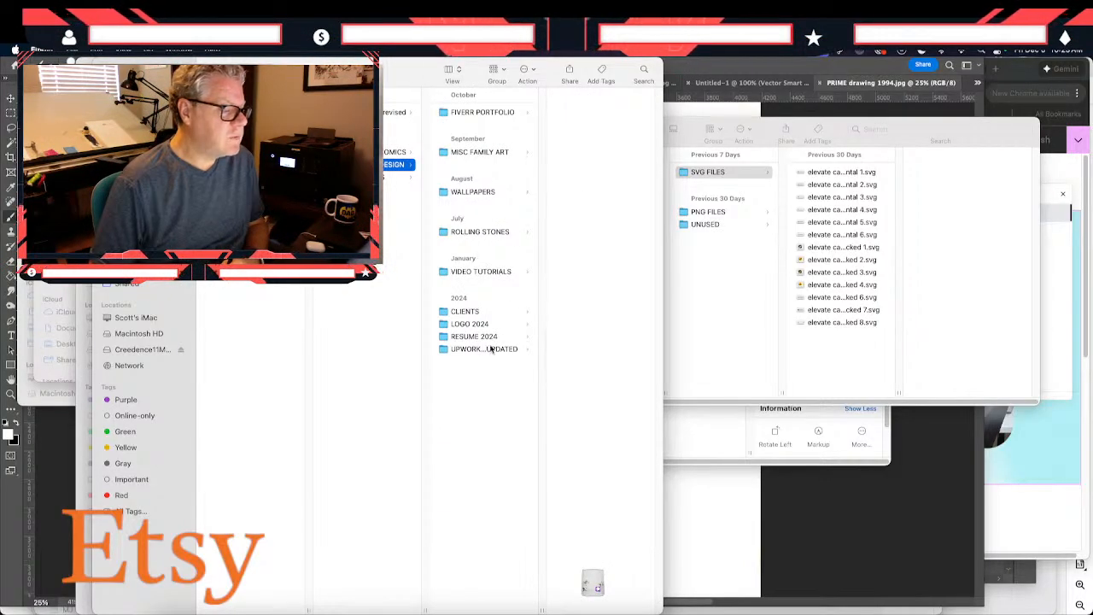
click(394, 152)
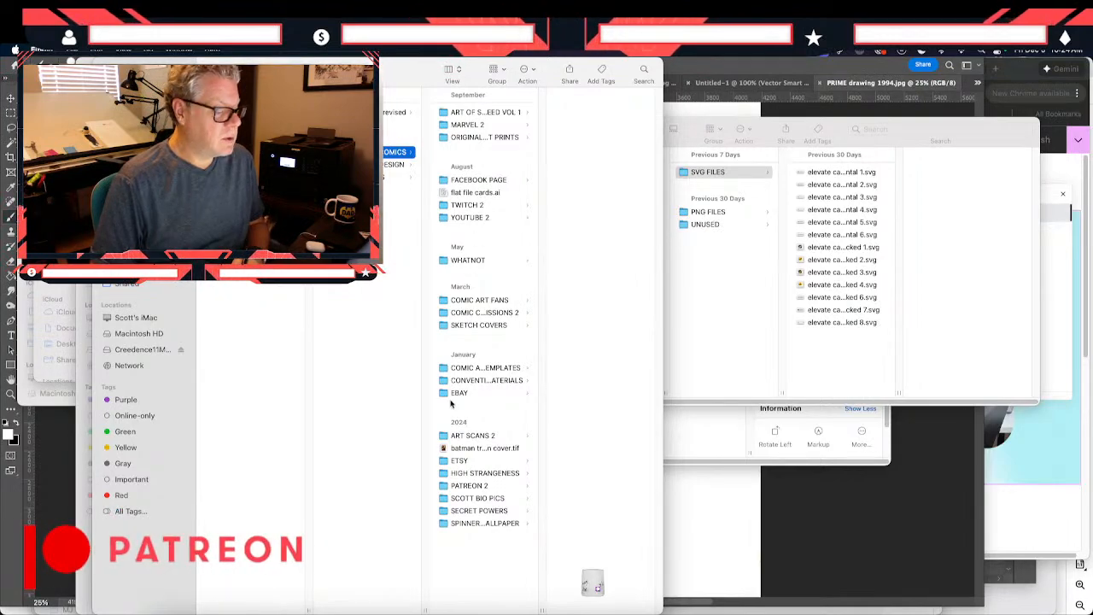
click(462, 475)
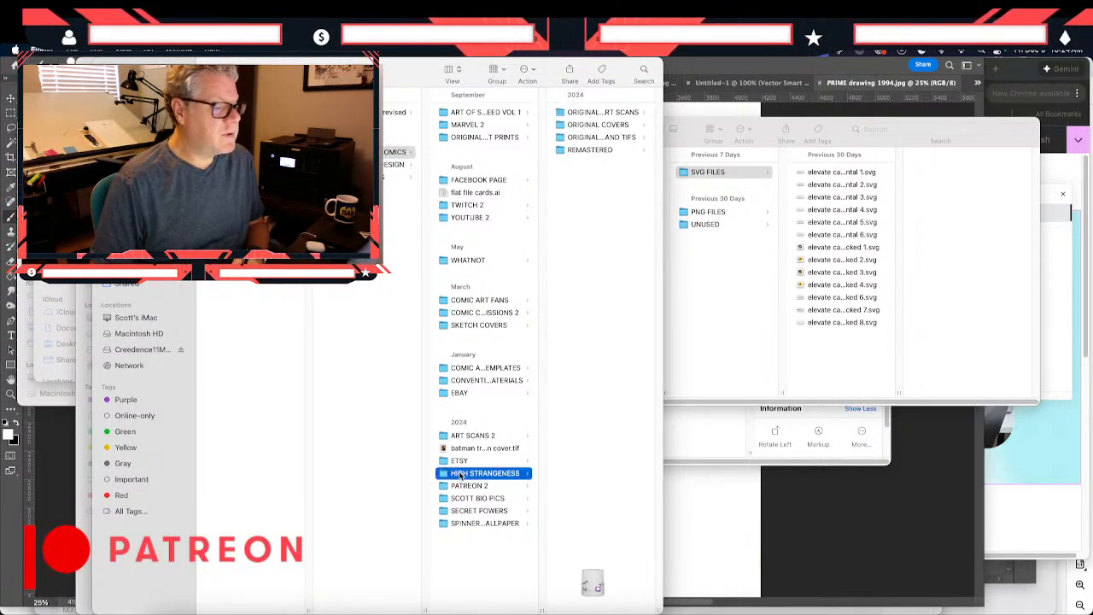
- Widen the Finder window and its folder column to fit the full names, and open the ORIGINAL COVERS folder
drag(661, 67, 749, 64)
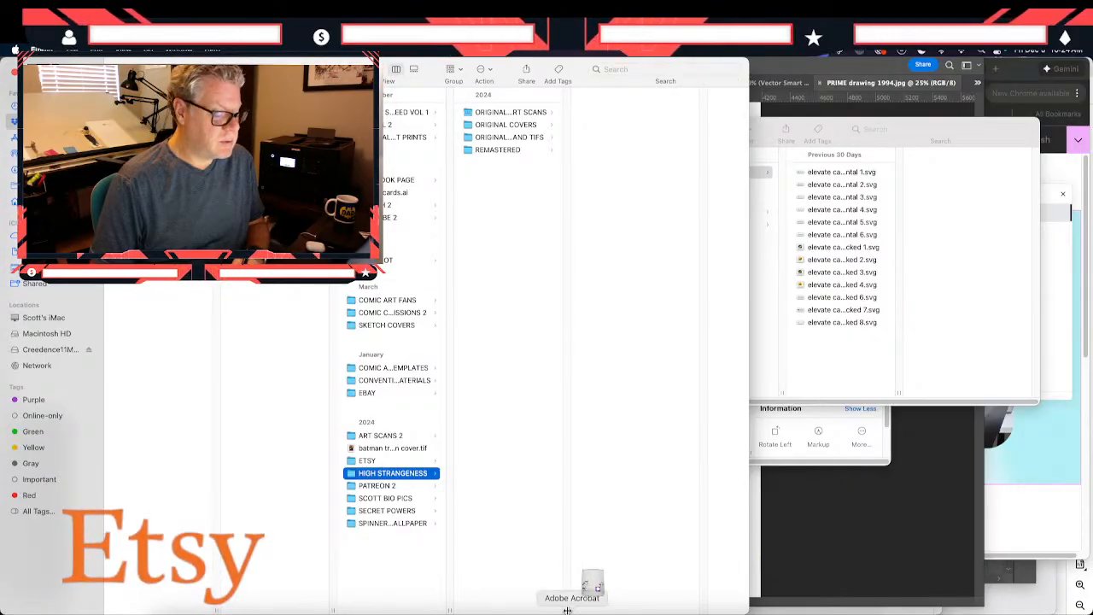
drag(561, 609, 716, 607)
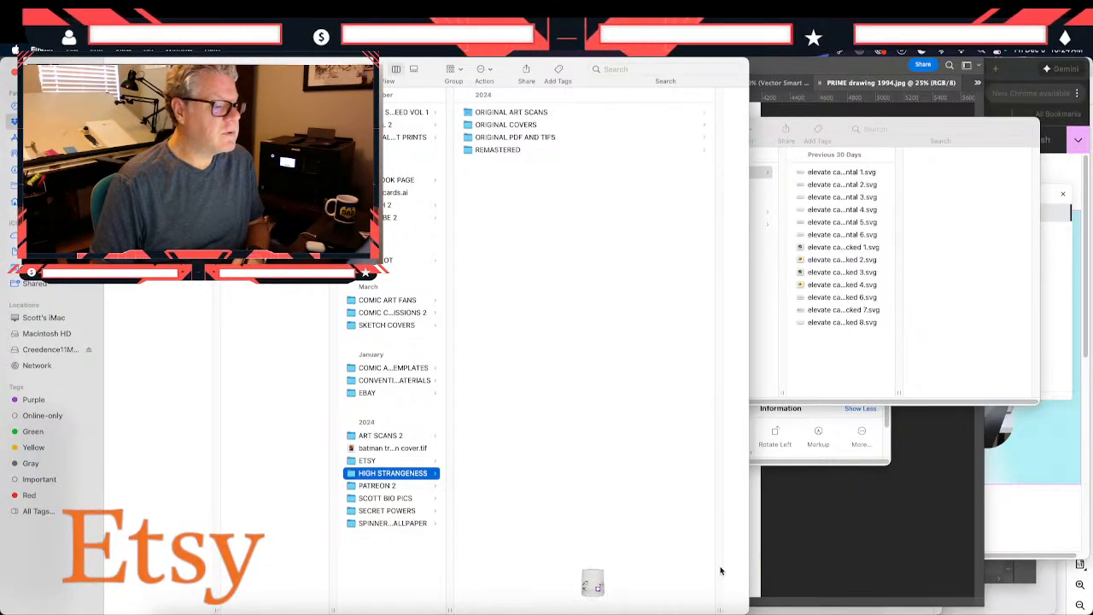
click(518, 126)
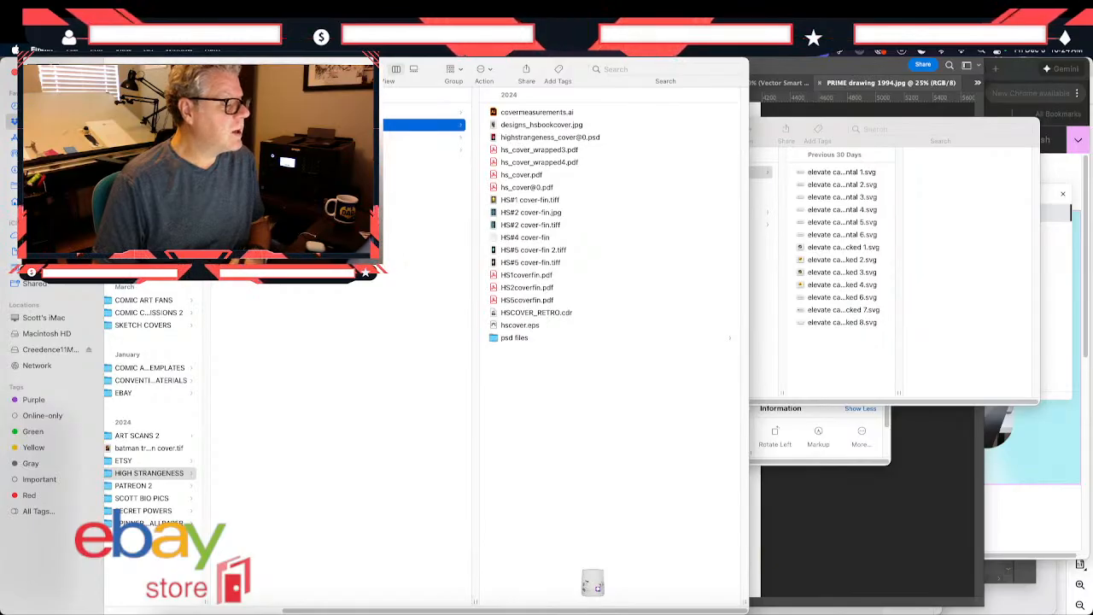
- Open the REMASTERED folder and view the page files in its TIFF FILES folder
click(341, 150)
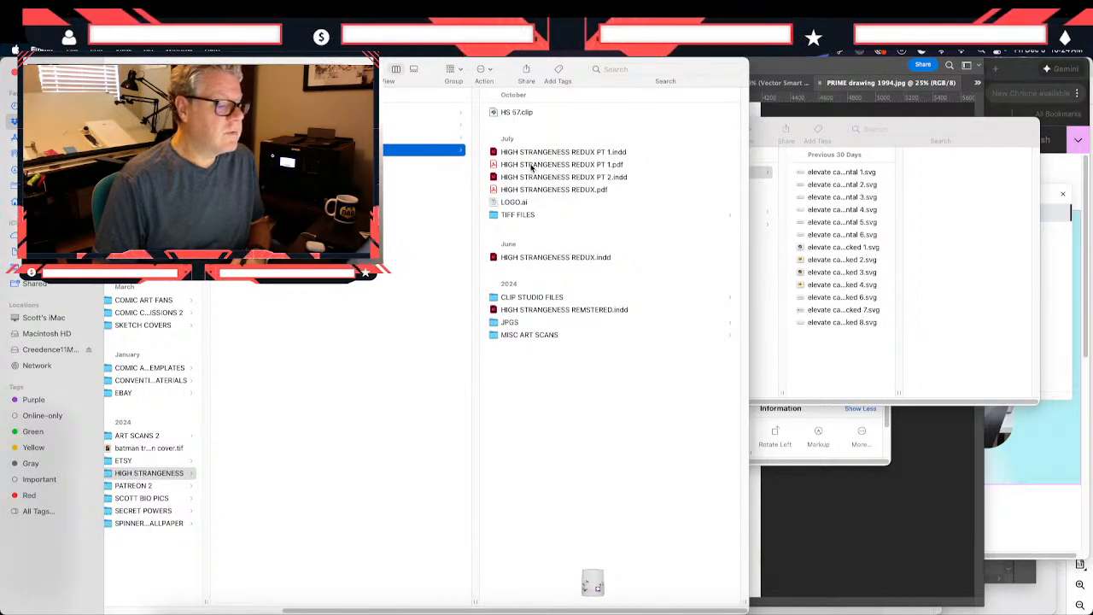
click(511, 216)
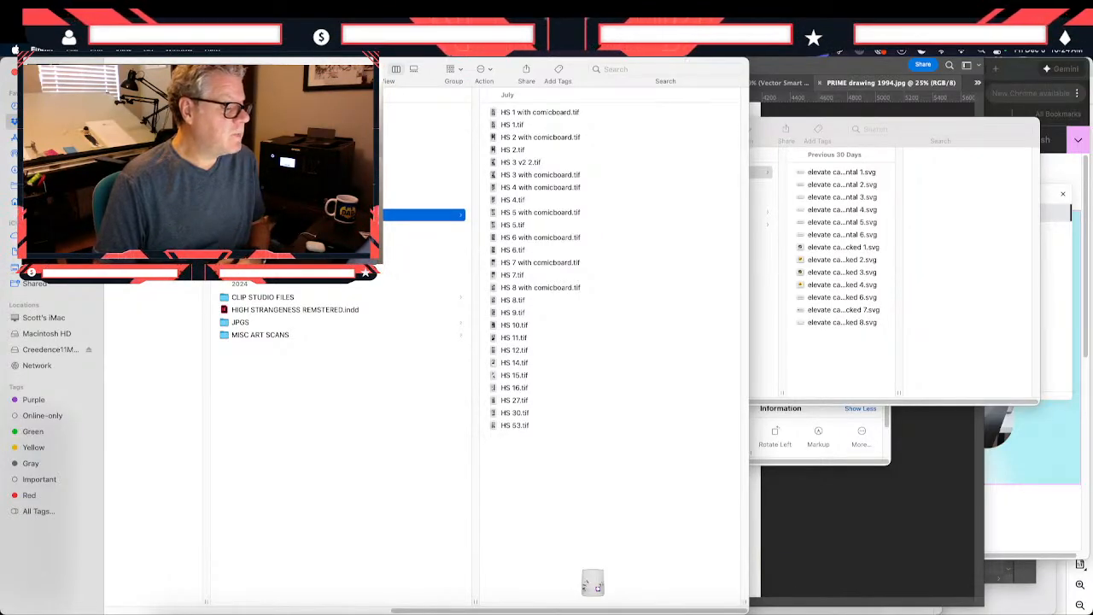
scroll(479, 358, left, 1)
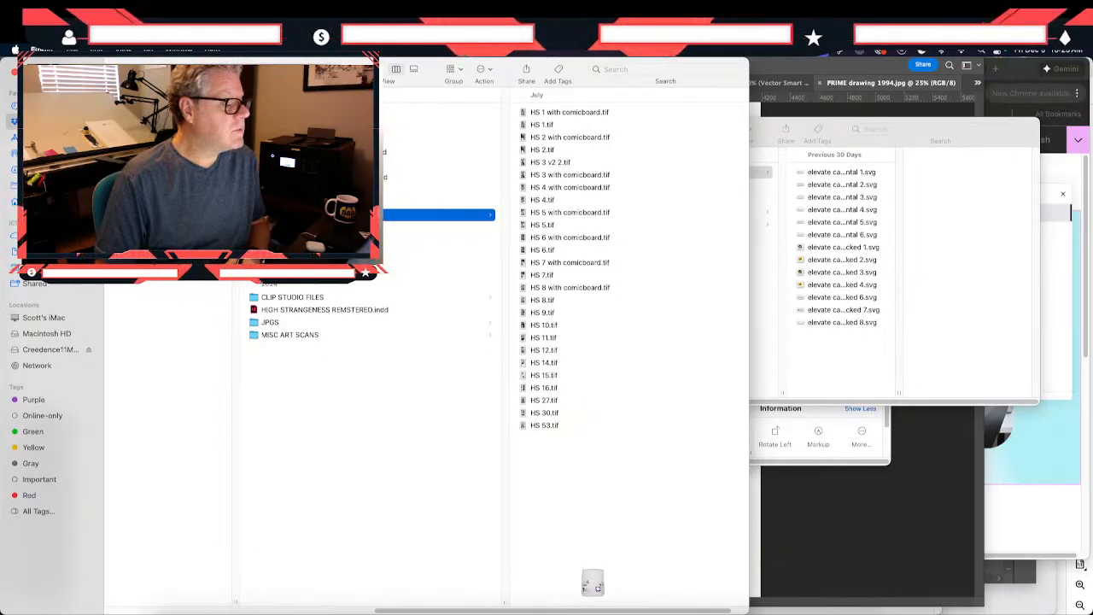
- Switch to InDesign and look through the High Strangeness layout from page 28 through the kitchen scene on page 31
click(325, 152)
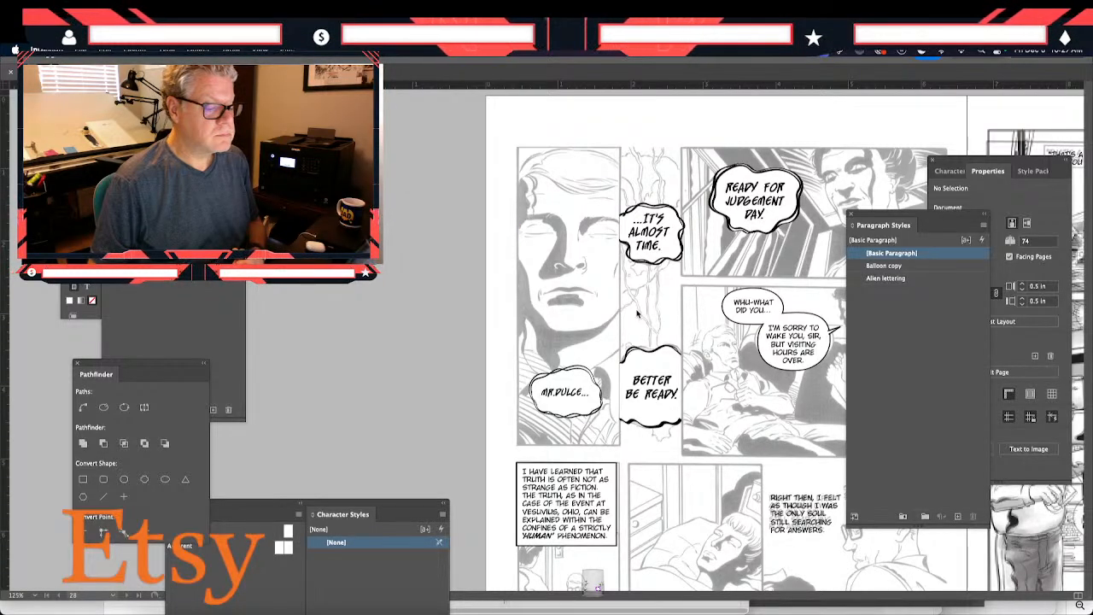
scroll(630, 302, right, 10)
scroll(630, 302, down, 2)
click(636, 314)
scroll(637, 313, down, 5)
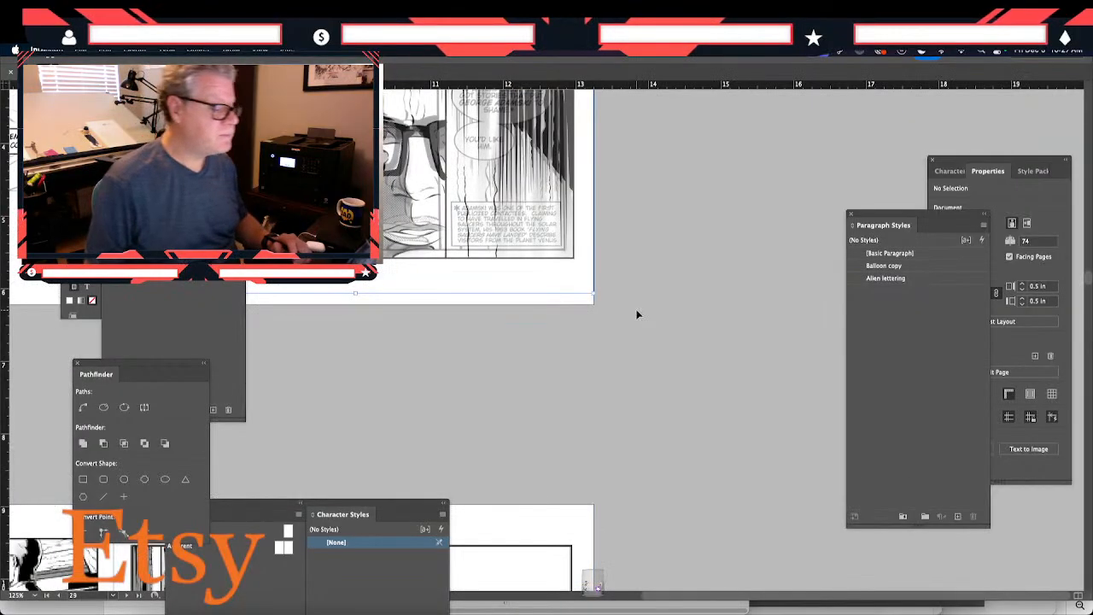
scroll(637, 313, down, 3)
scroll(429, 289, left, 4)
scroll(429, 289, down, 1)
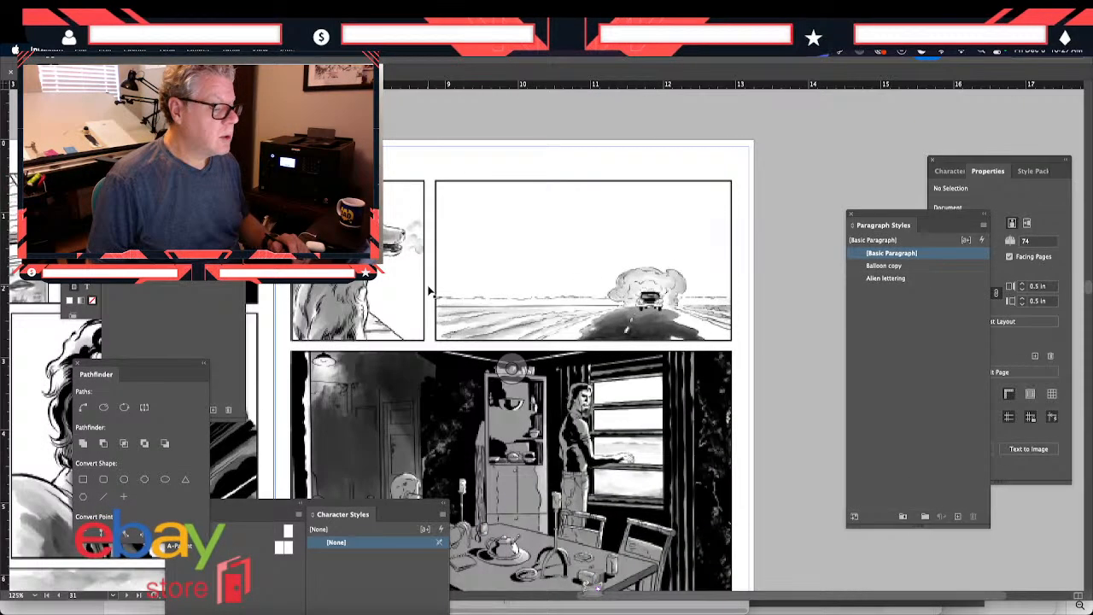
scroll(429, 288, down, 2)
scroll(429, 289, left, 1)
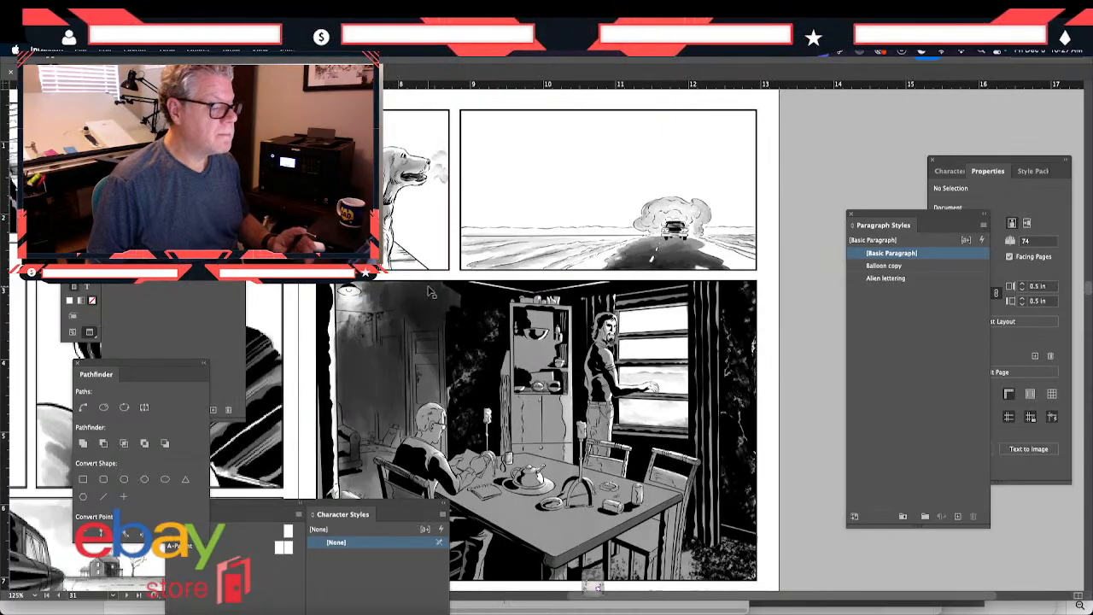
- Return to the spread of pages 28 and 29 and examine its lettering against the original balloons
scroll(432, 292, left, 3)
scroll(431, 292, up, 1)
scroll(429, 290, up, 15)
scroll(428, 291, left, 3)
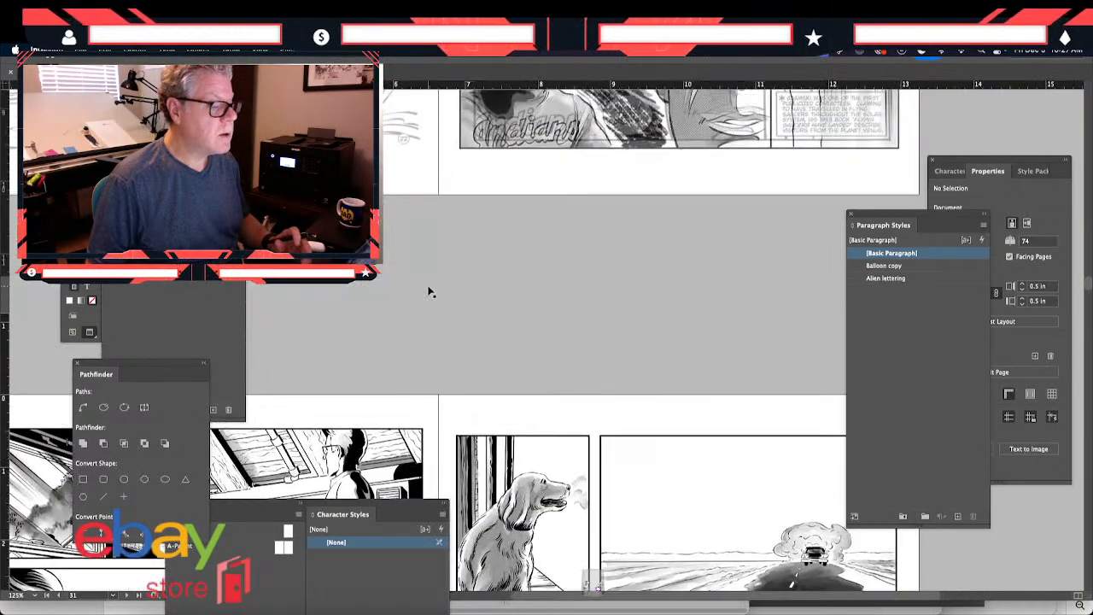
scroll(429, 292, up, 8)
scroll(430, 292, left, 1)
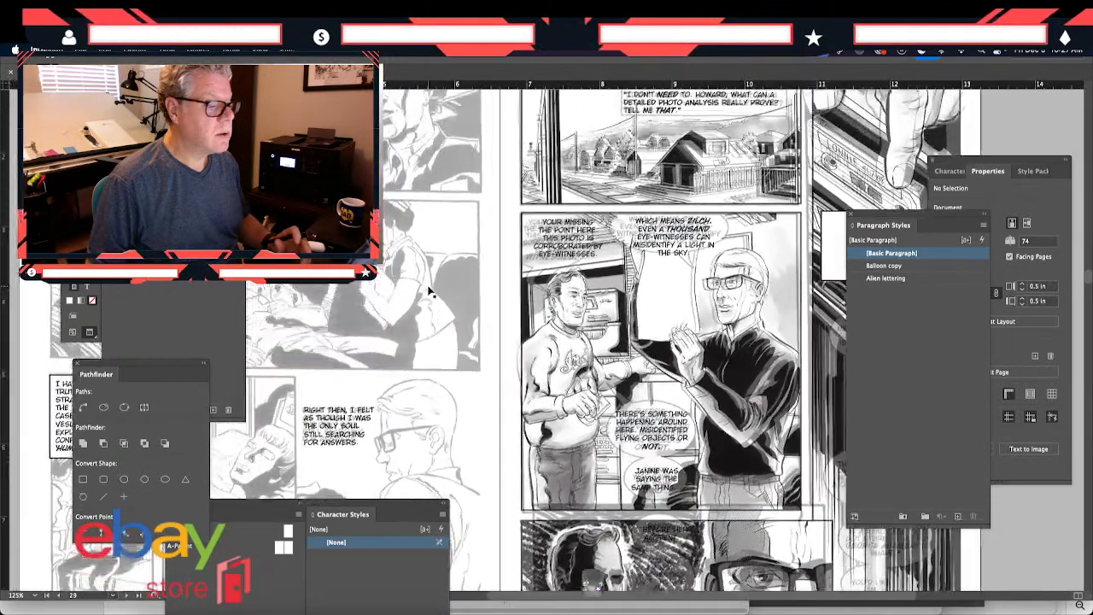
scroll(431, 292, down, 6)
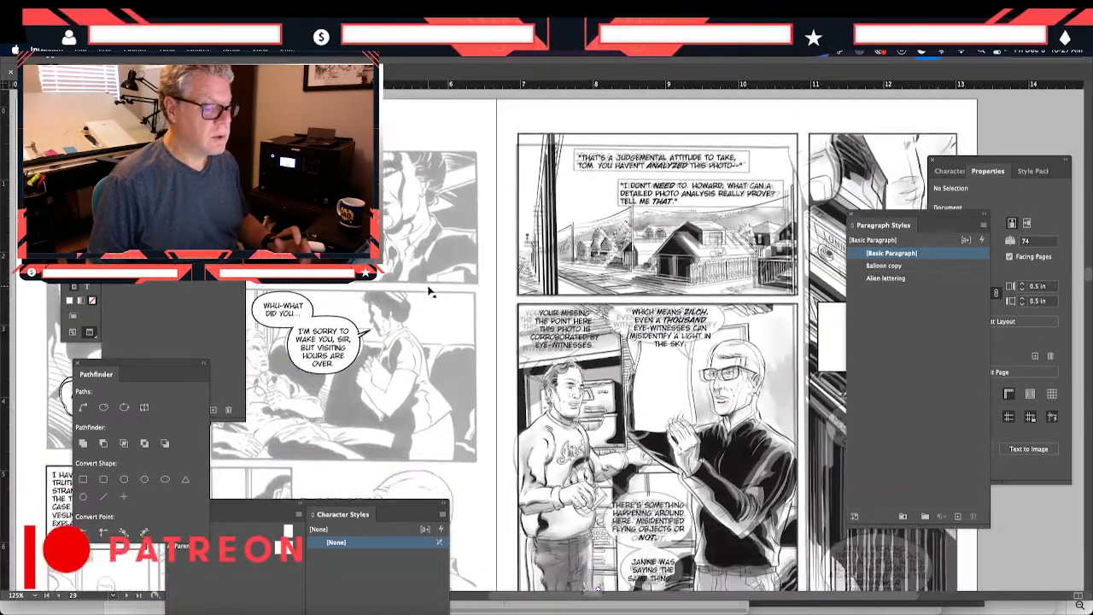
scroll(432, 292, left, 5)
scroll(431, 292, down, 1)
scroll(432, 292, left, 1)
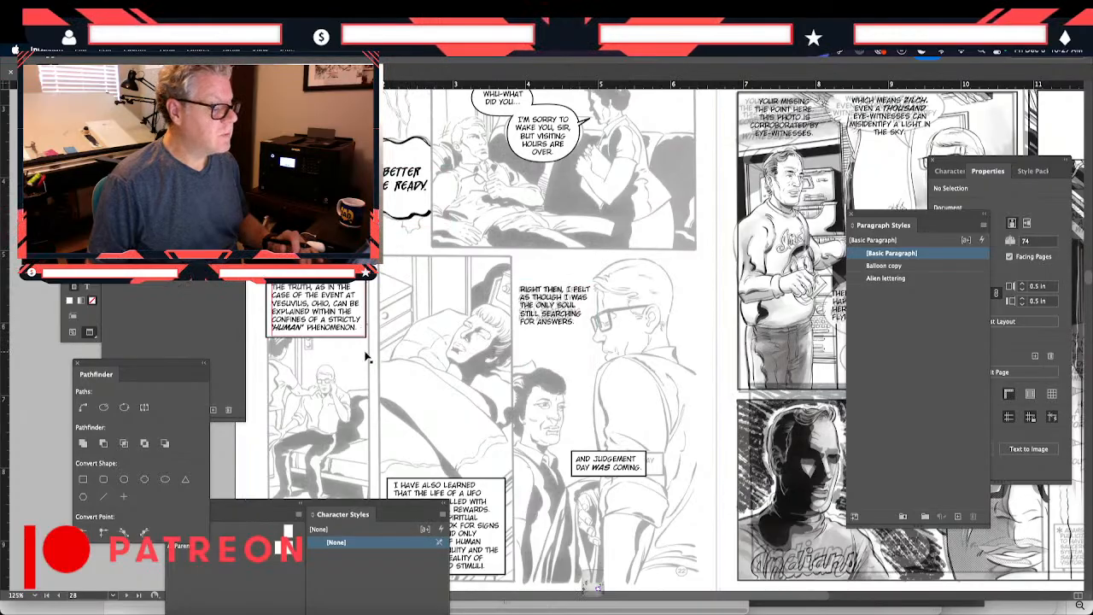
scroll(622, 244, right, 10)
scroll(622, 244, up, 4)
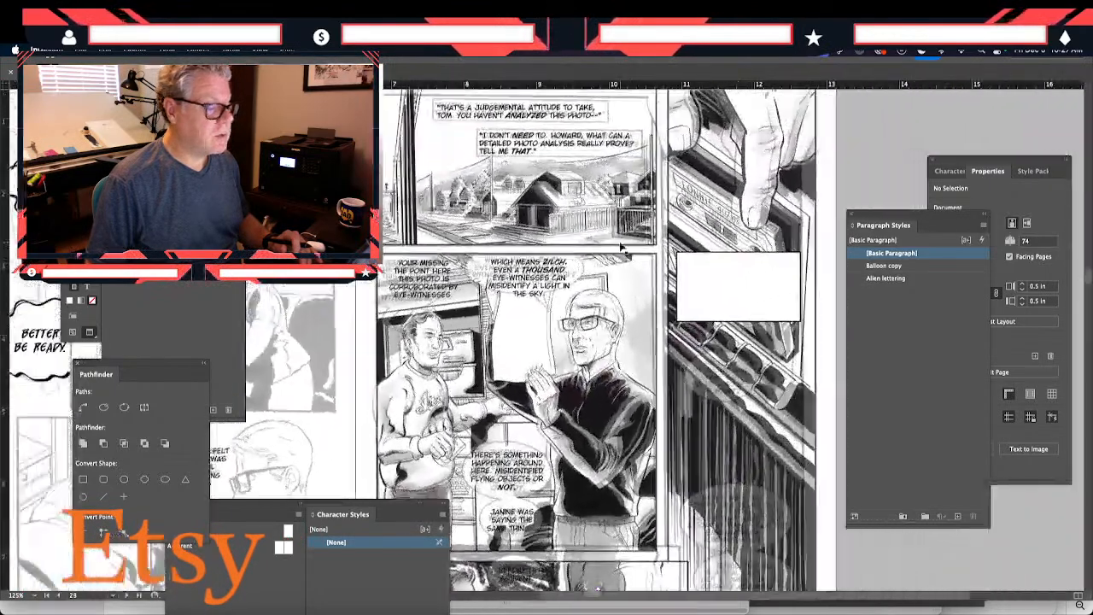
- Widen the "WHICH MEANS ZILCH" text frame on page 29 to about 1.39 in and align it over the original balloon
click(524, 208)
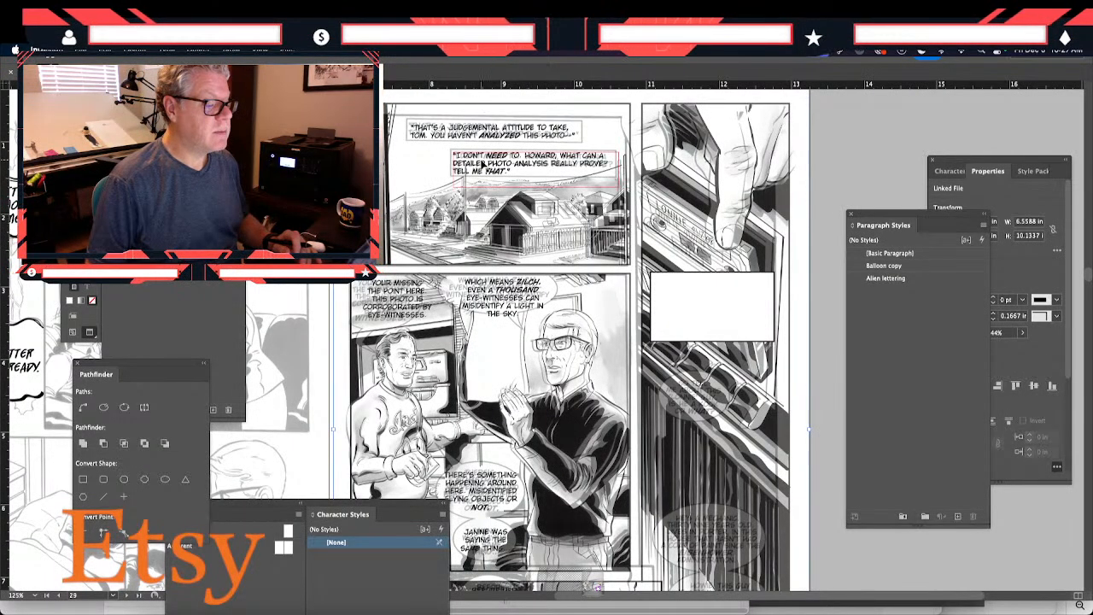
click(505, 283)
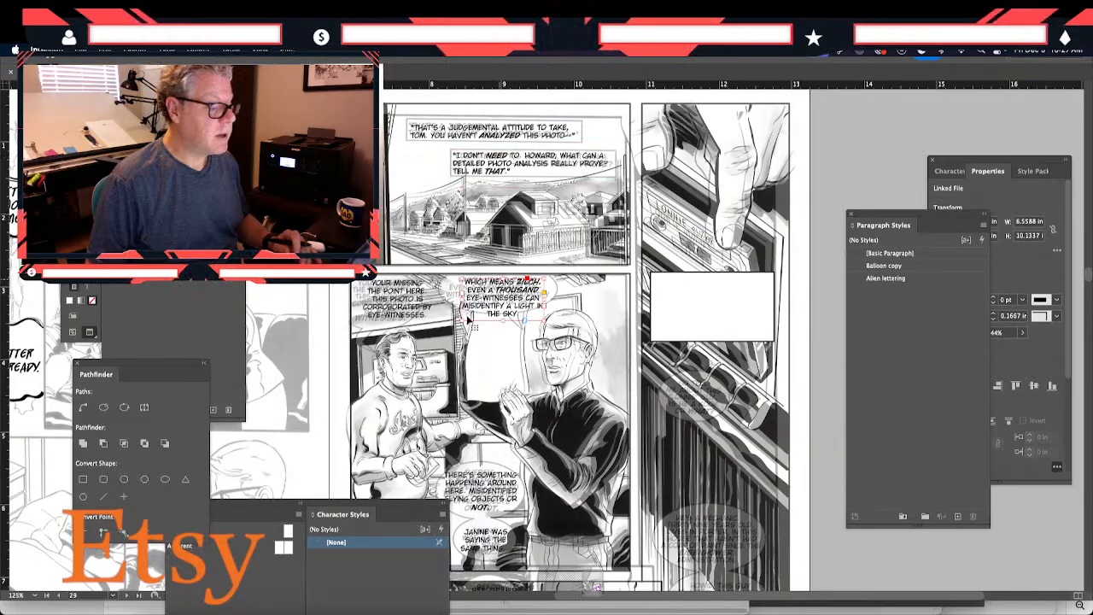
key(super+equal)
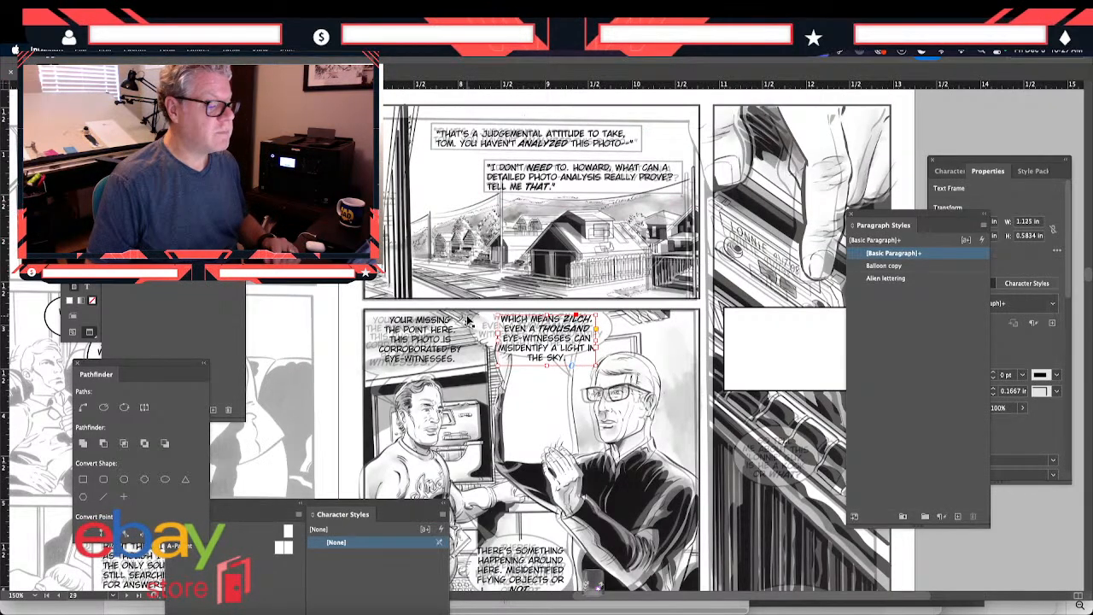
key(super+equal)
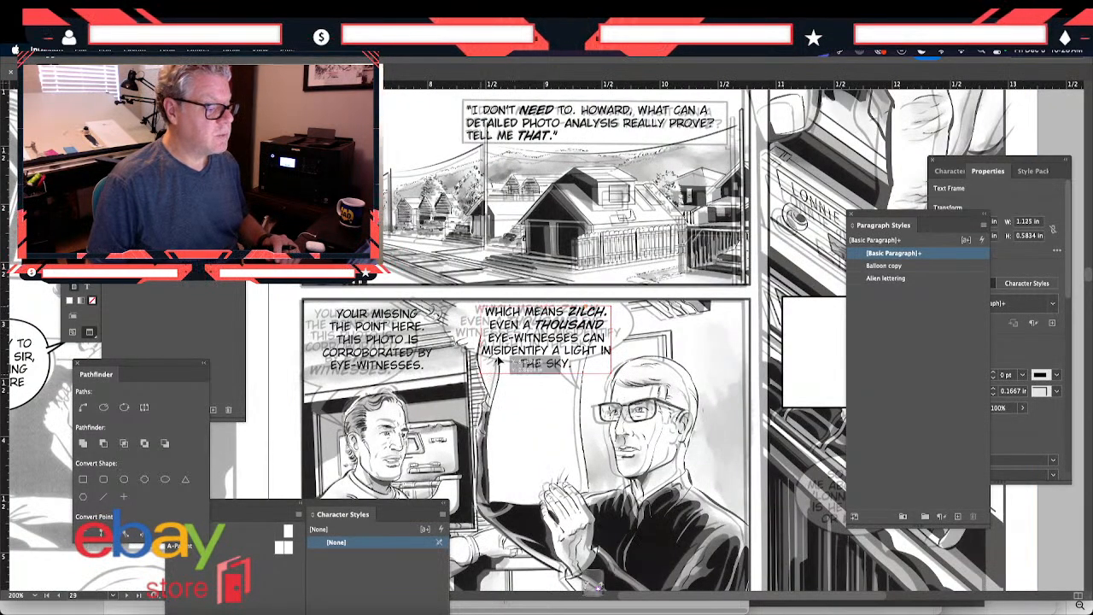
drag(499, 360, 499, 368)
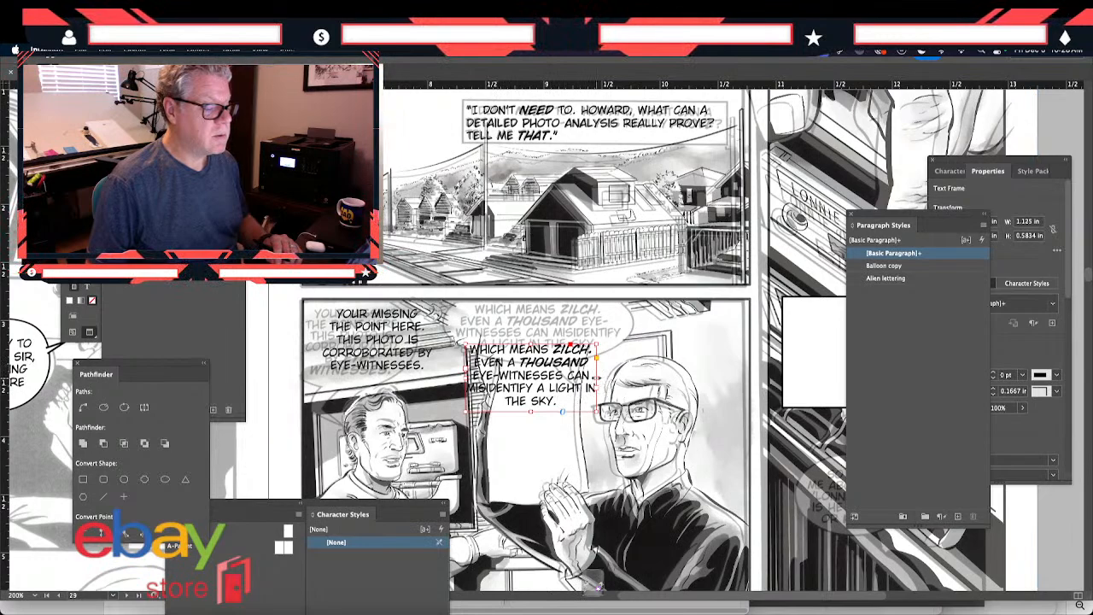
drag(597, 378, 629, 378)
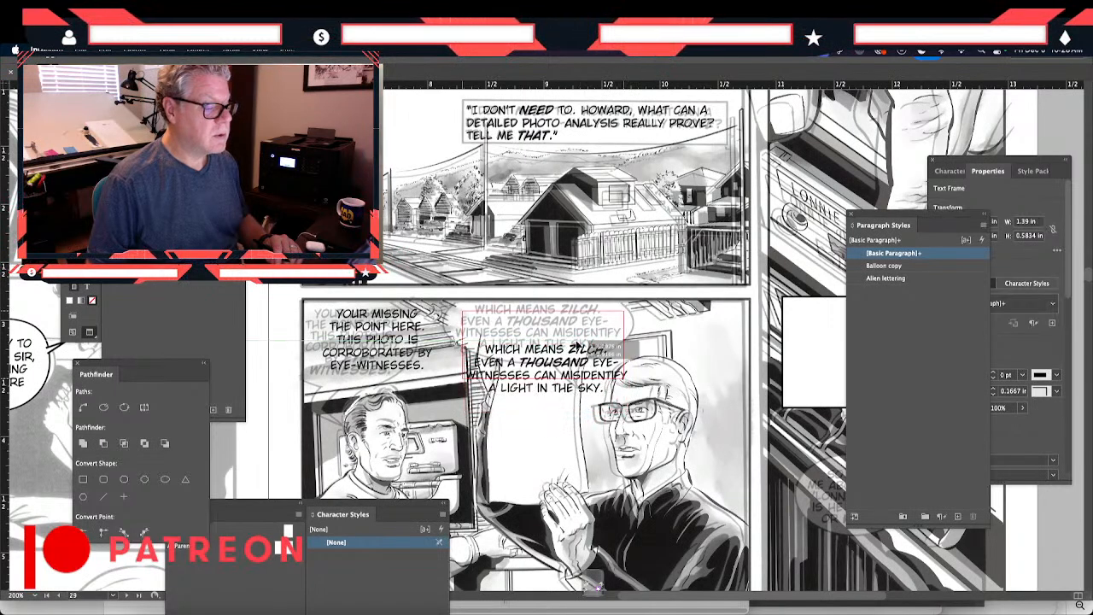
drag(578, 346, 577, 340)
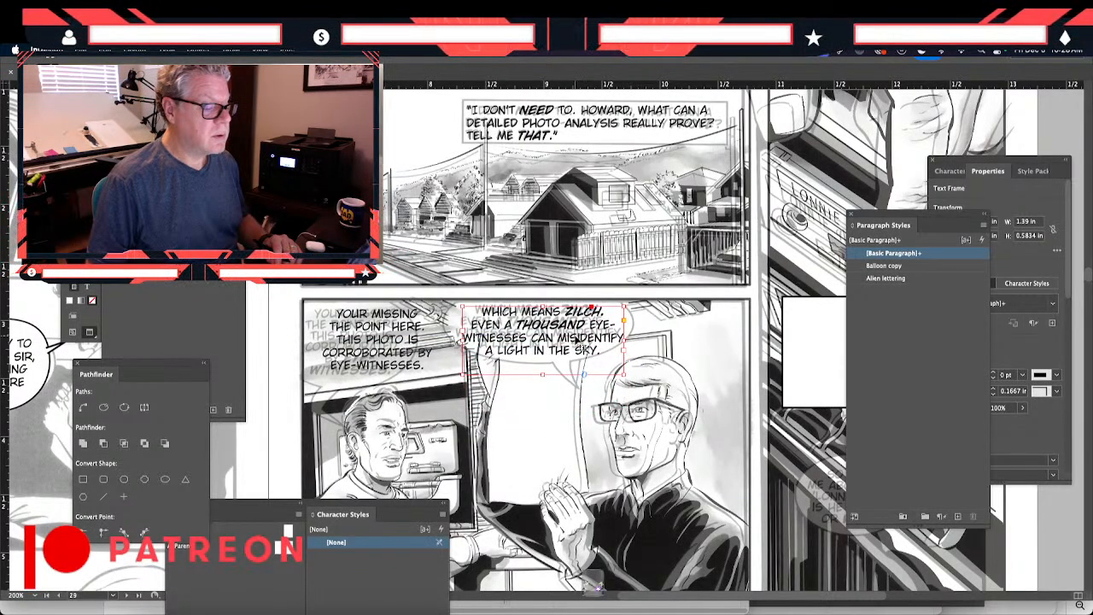
- Move the blank white caption rectangle in page 29's tall cassette panel upward, closer to the pointing hand
scroll(577, 342, down, 10)
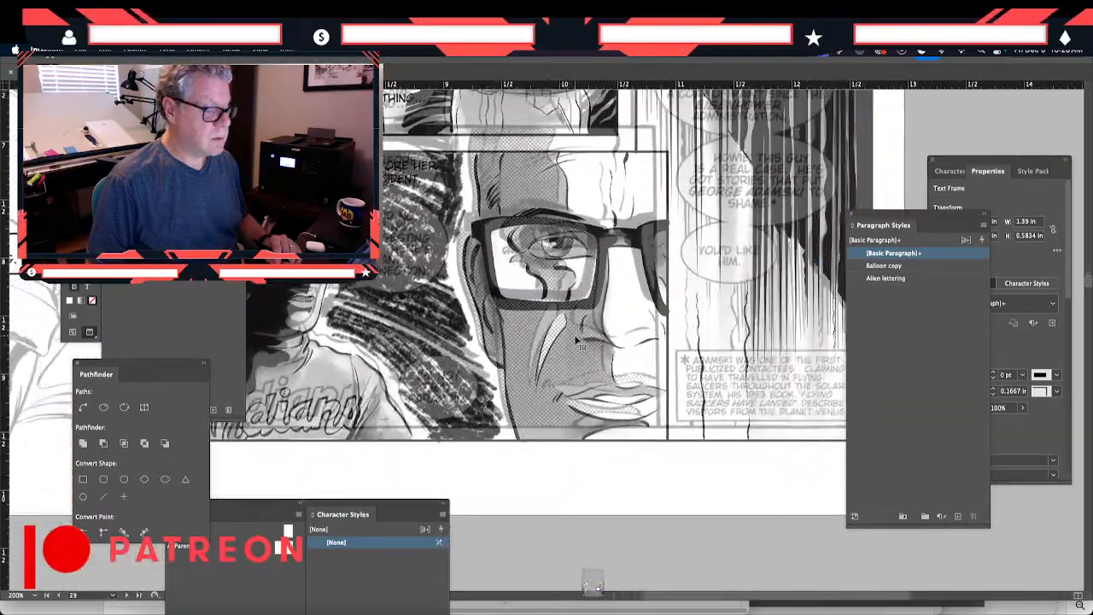
scroll(577, 342, up, 10)
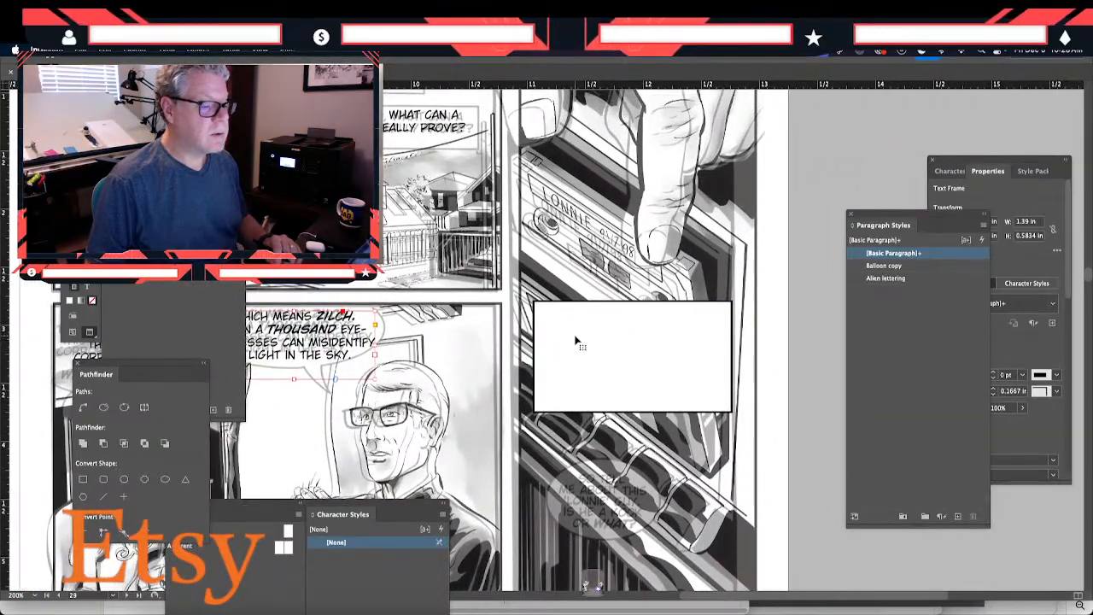
scroll(577, 342, up, 3)
scroll(578, 341, down, 5)
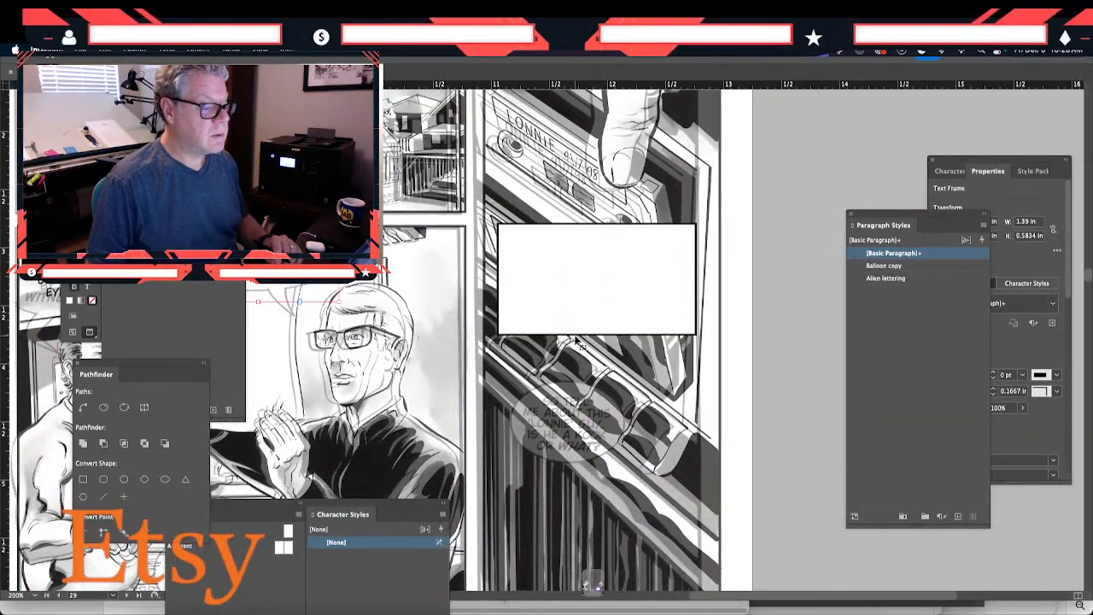
click(607, 305)
drag(607, 305, 609, 209)
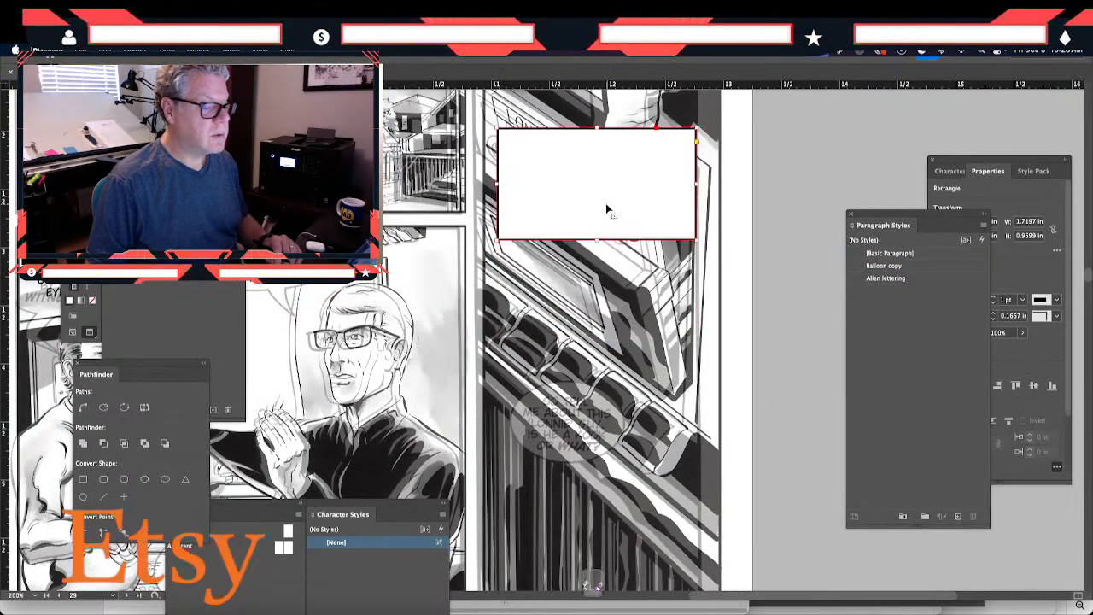
- Paste a copy of the "WHICH MEANS ZILCH" text frame and place it beside the cassette panel's first balloon
scroll(607, 210, down, 8)
scroll(604, 171, up, 6)
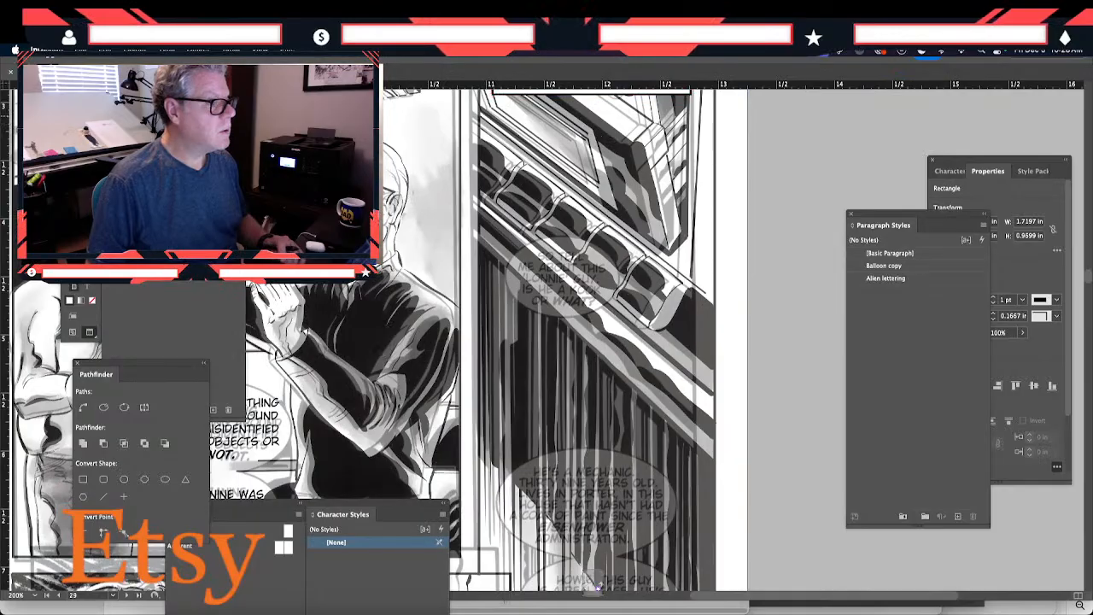
key(Tab)
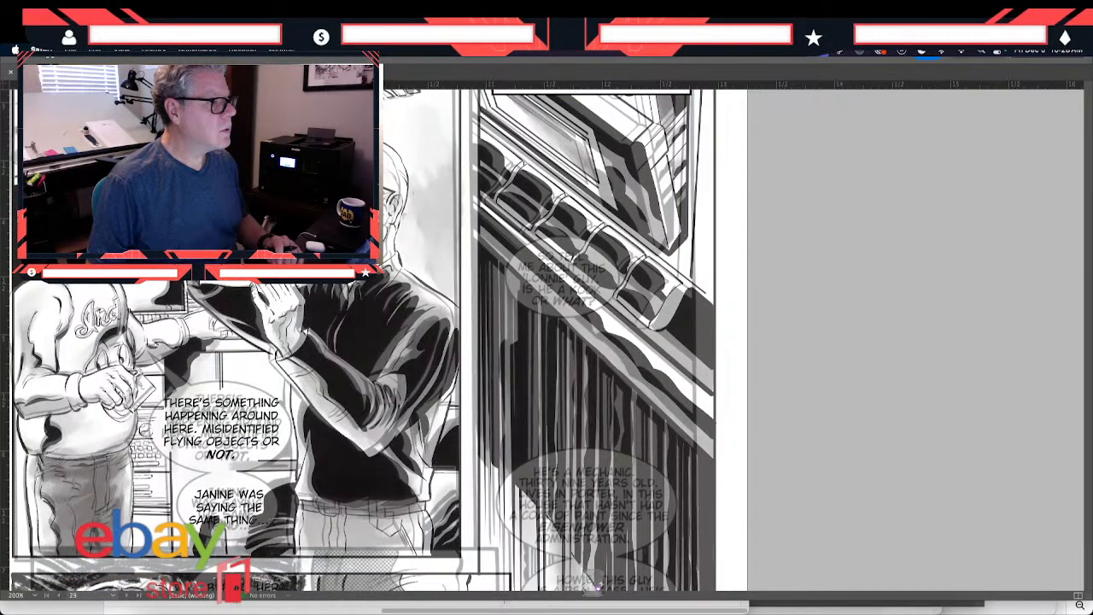
key(Tab)
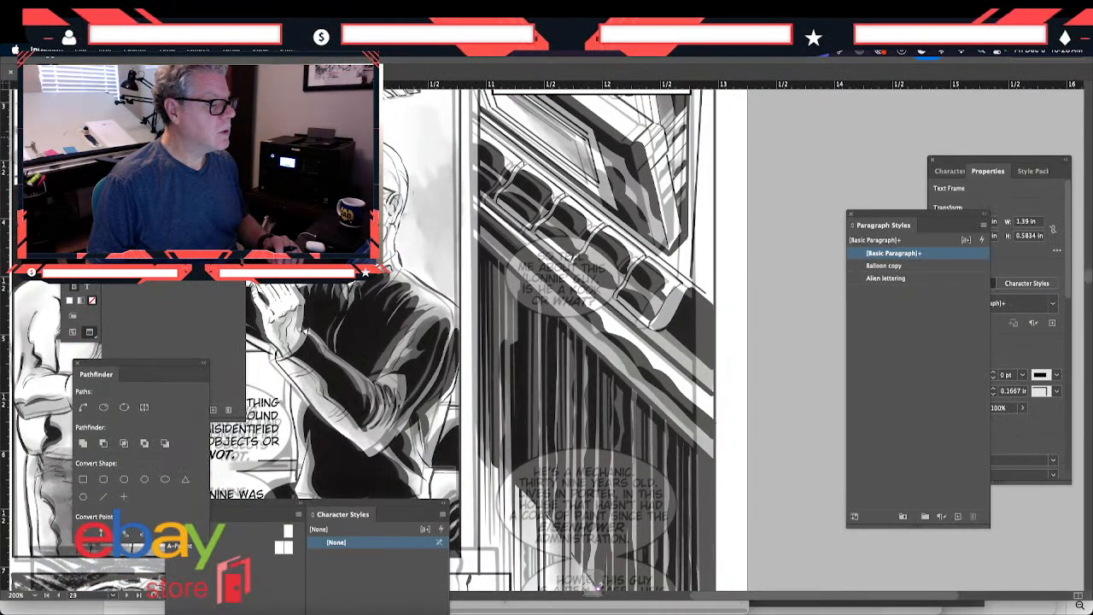
scroll(598, 586, up, 4)
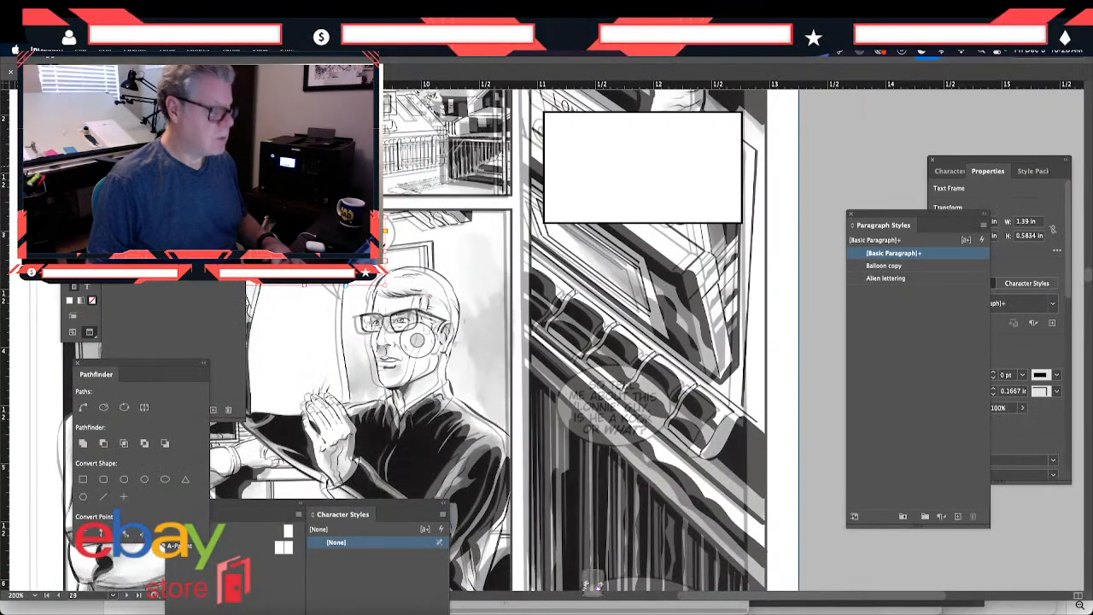
key(super+v)
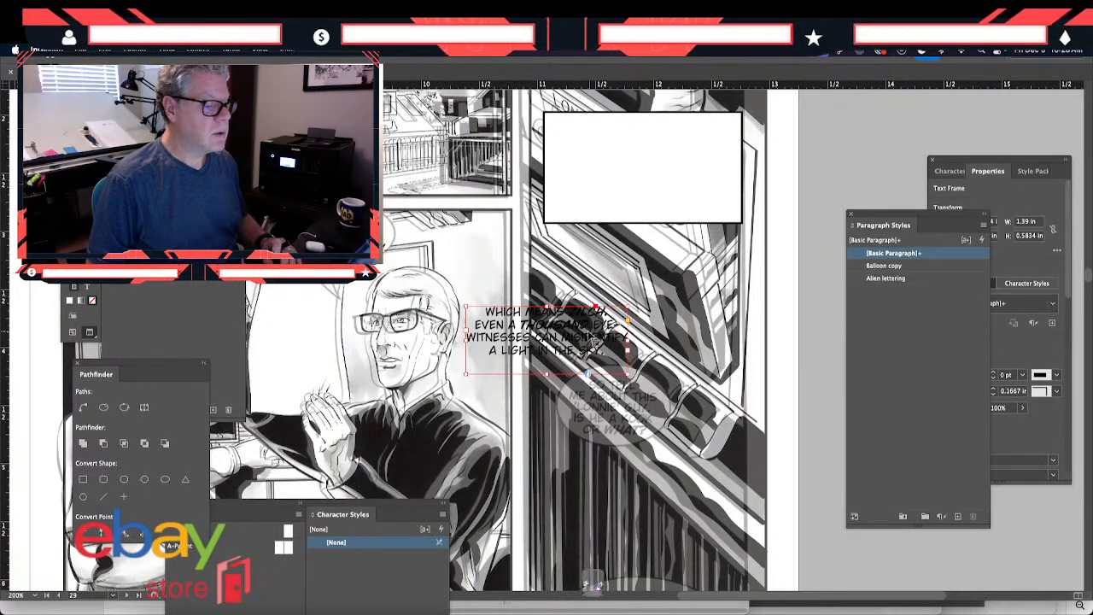
drag(591, 338, 656, 387)
scroll(657, 386, down, 5)
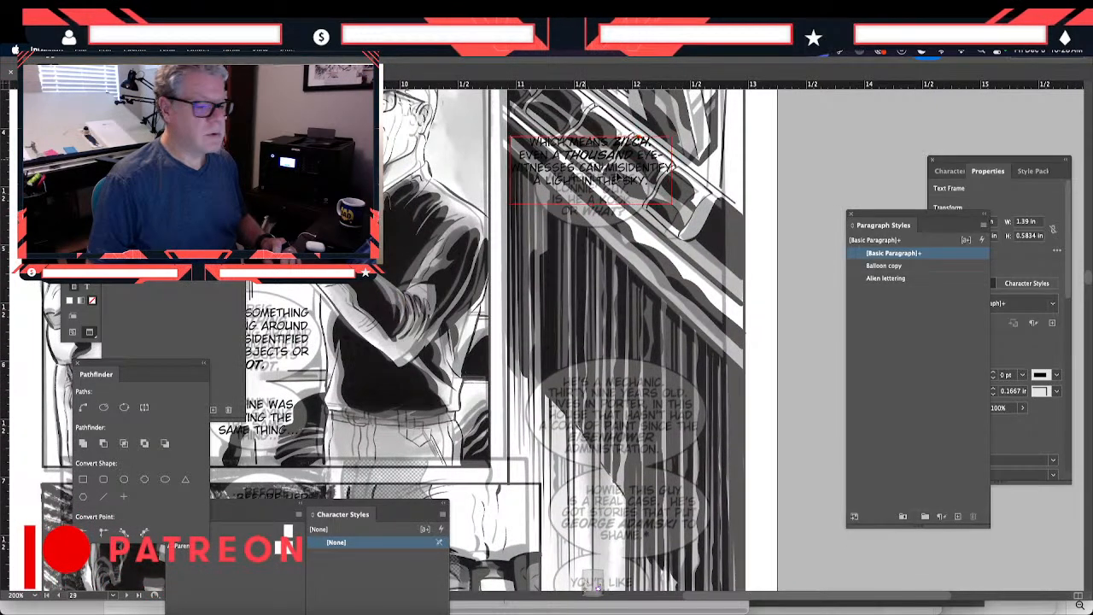
drag(590, 167, 454, 169)
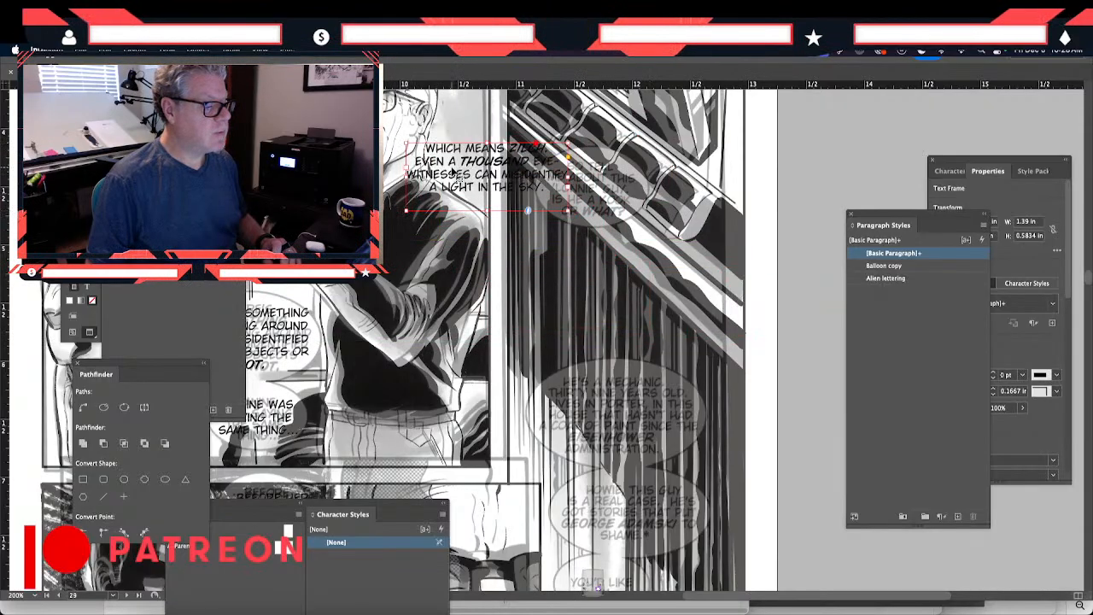
- Replace all the text in the pasted "WHICH MEANS ZILCH" copy with "HE'S A MECHANIC. THIRTY-NINE YEARS OLD."
double_click(456, 173)
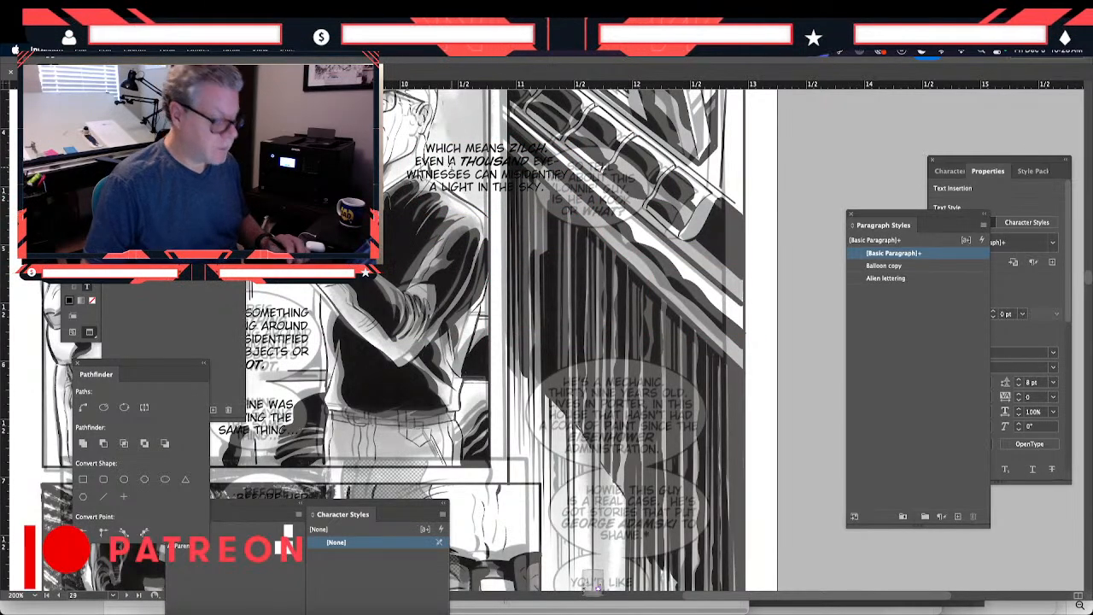
key(super+a)
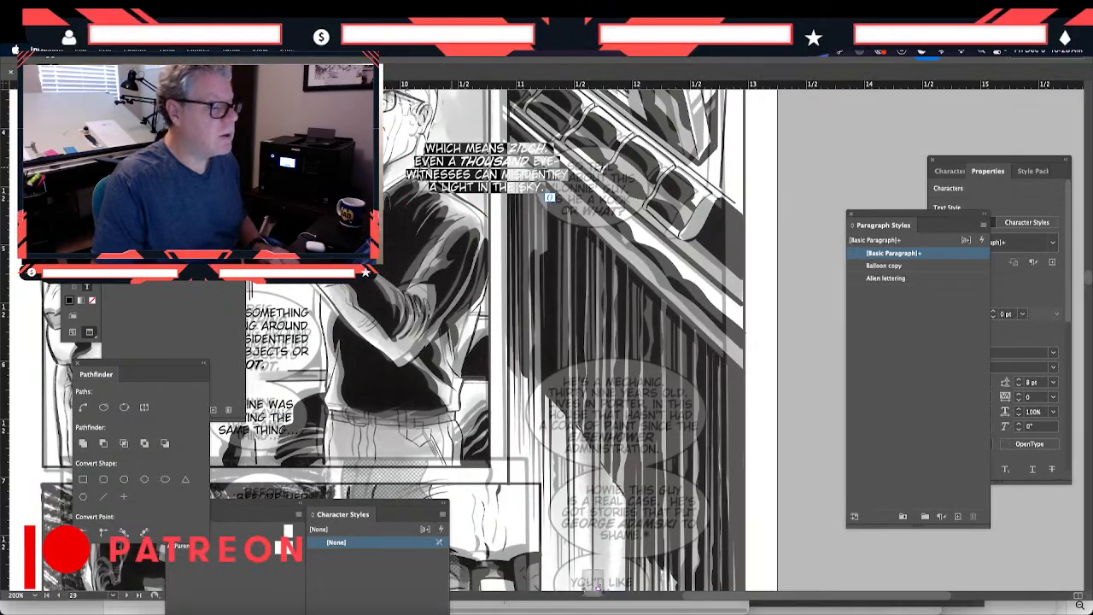
text(HE'S )
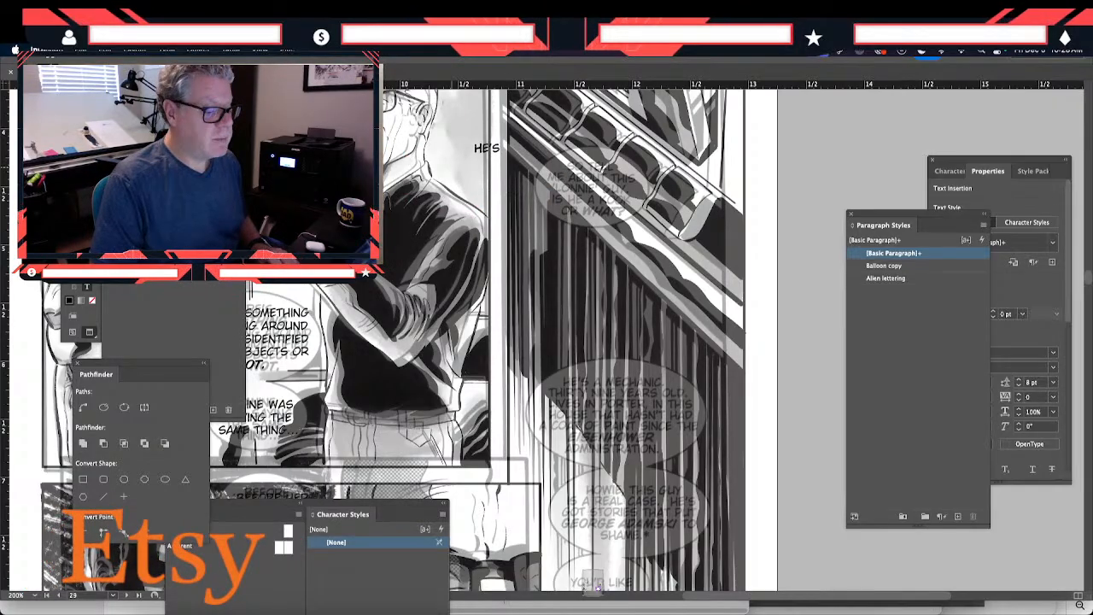
text(A M)
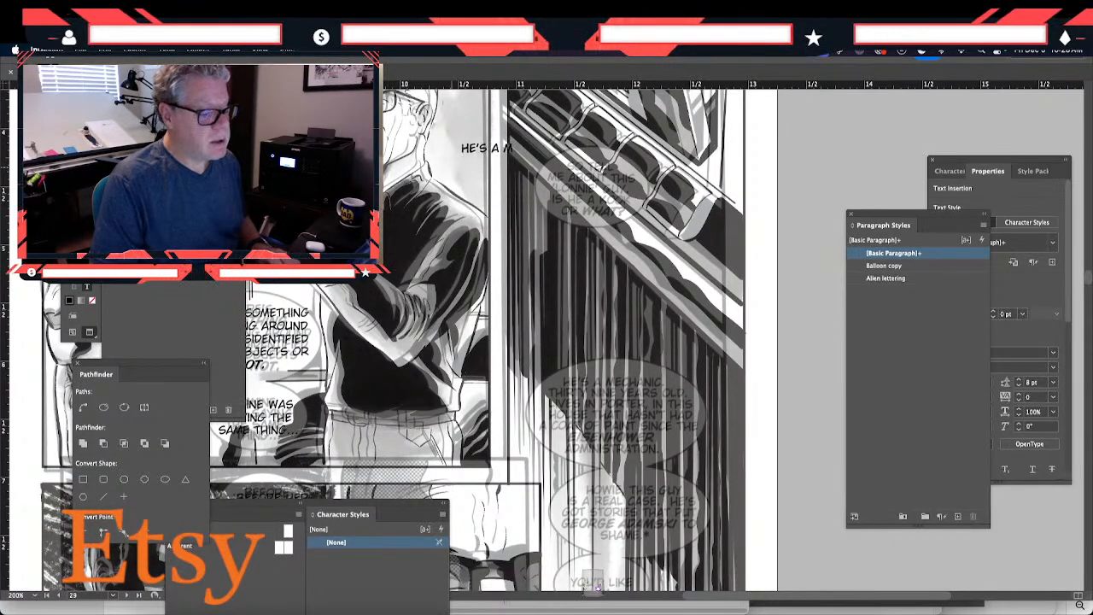
text(ECHA)
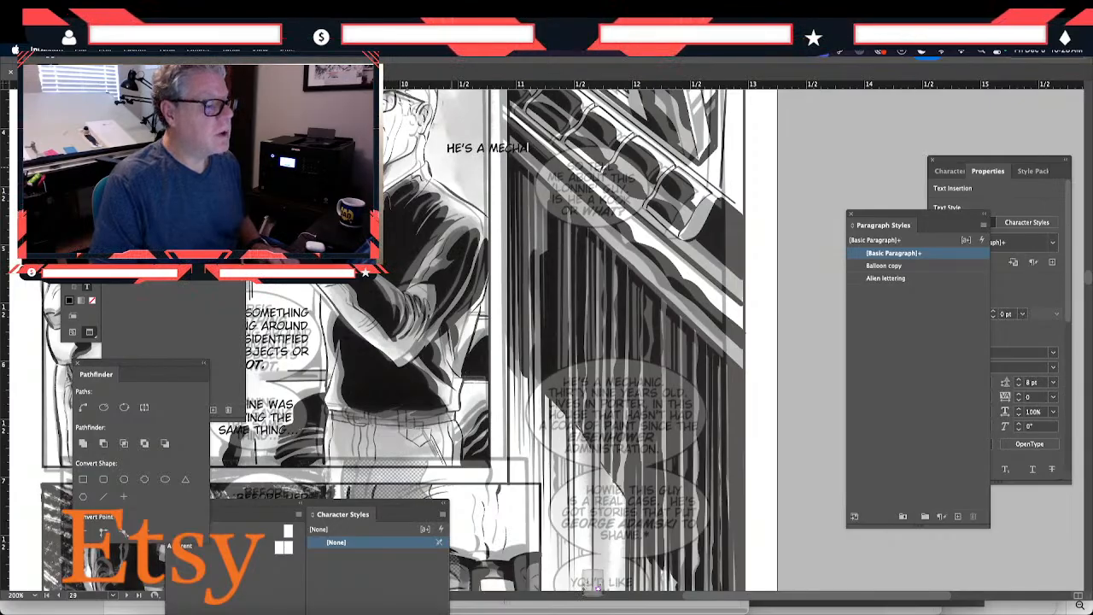
text(NIC)
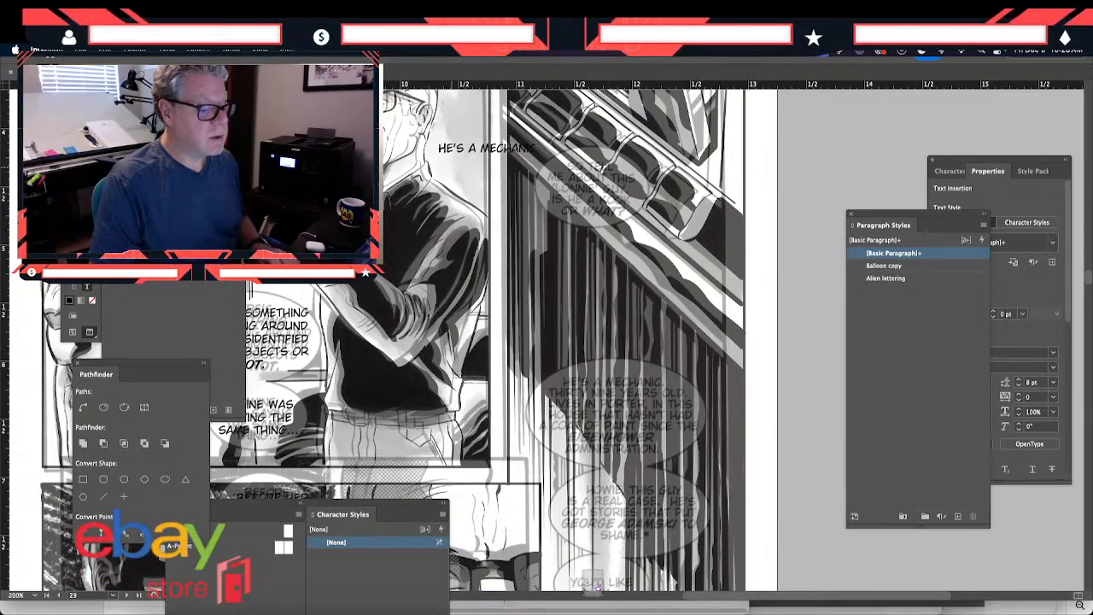
text(, THIR)
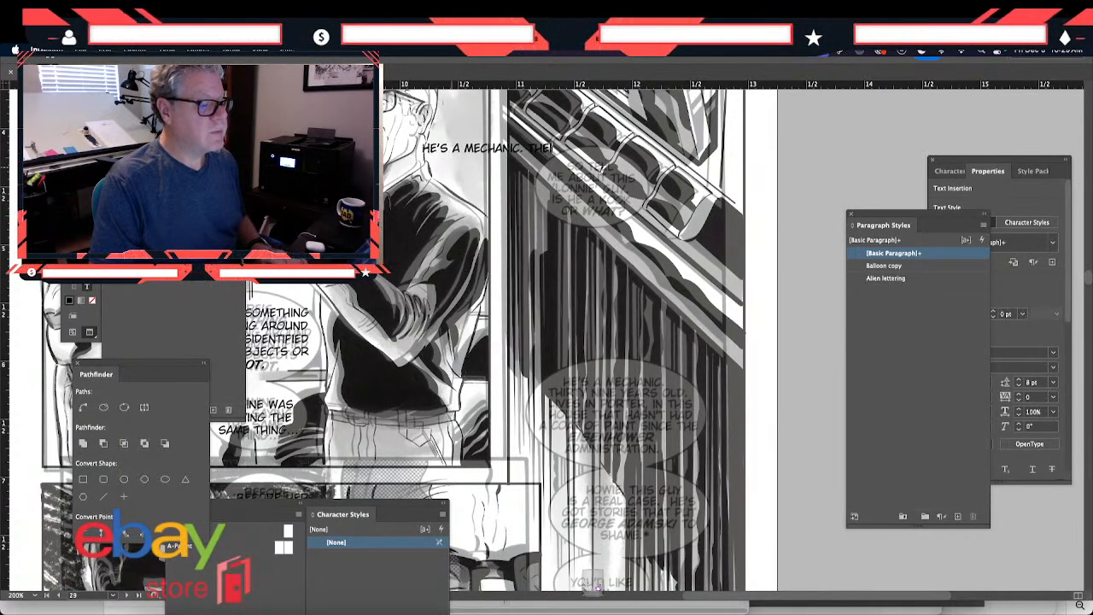
text(TY)
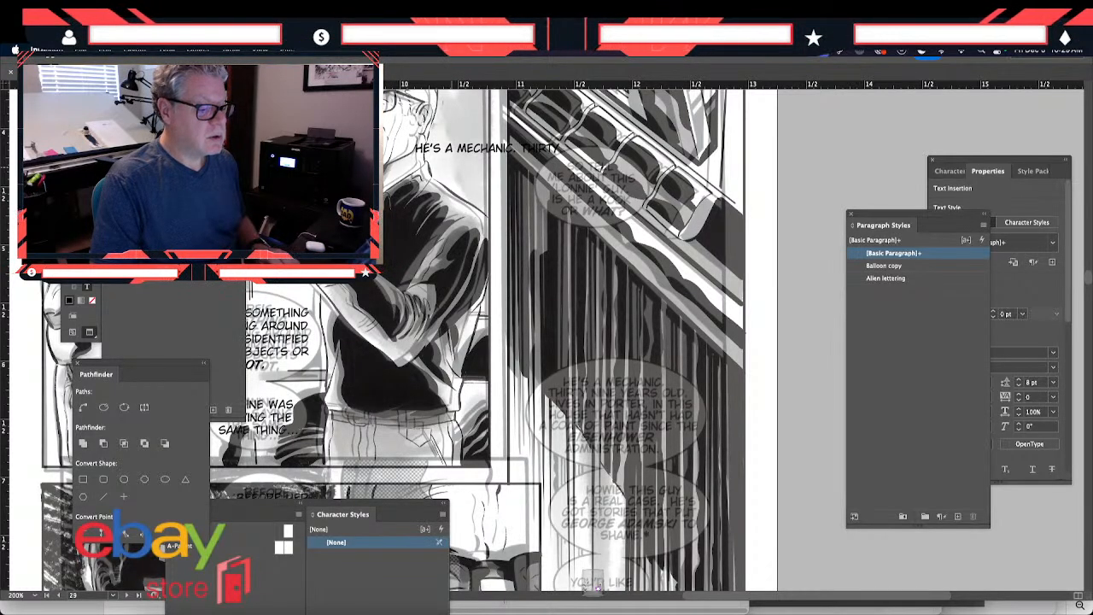
text( NINE)
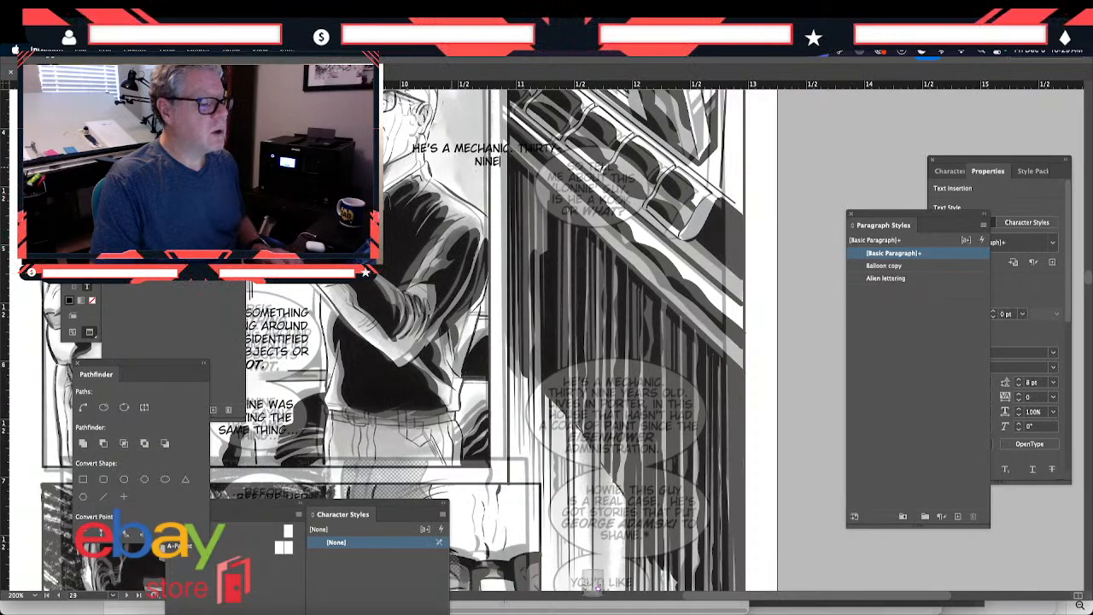
text( YEARS)
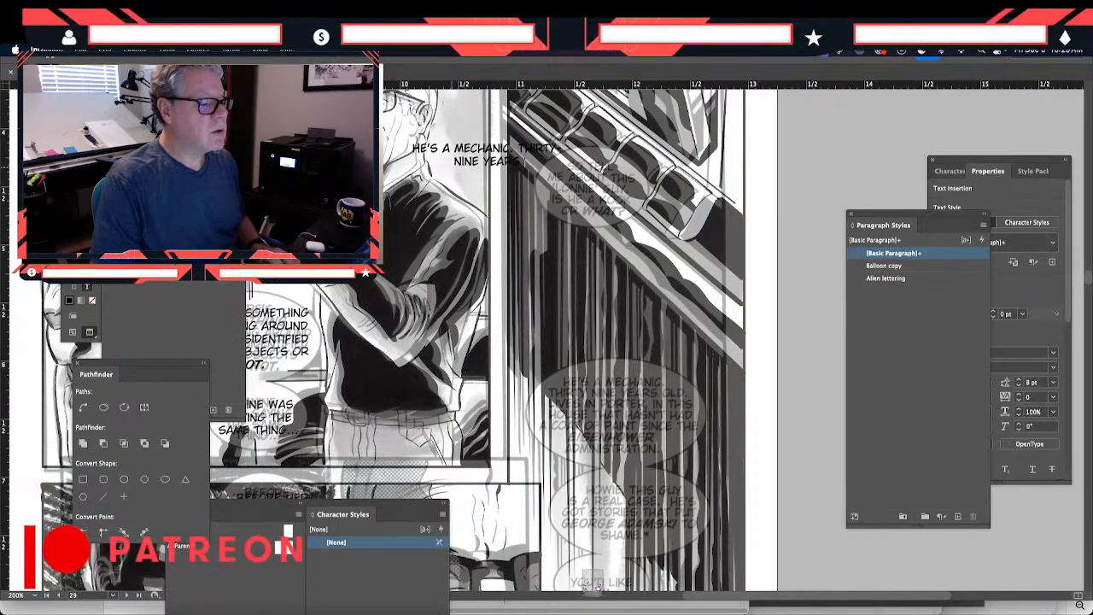
text( OLD.)
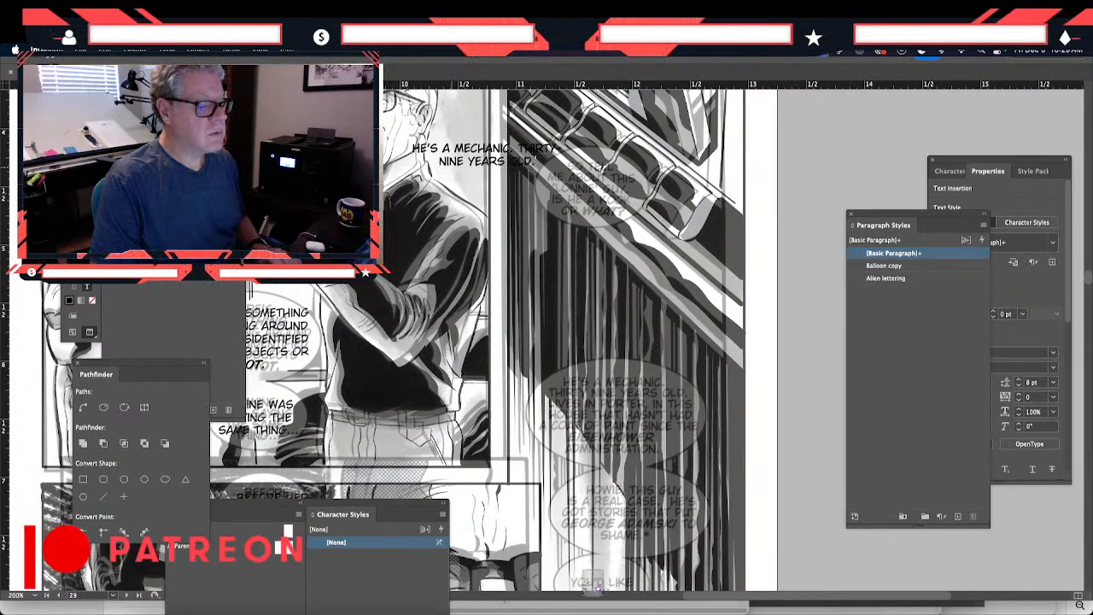
text( LIVES IN)
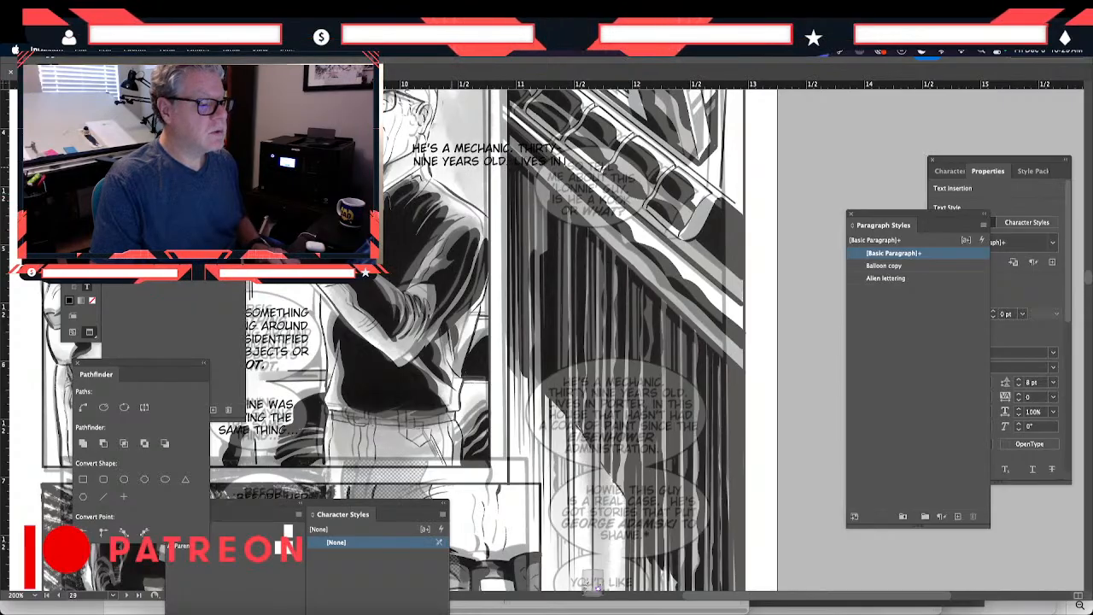
text( PORTER, )
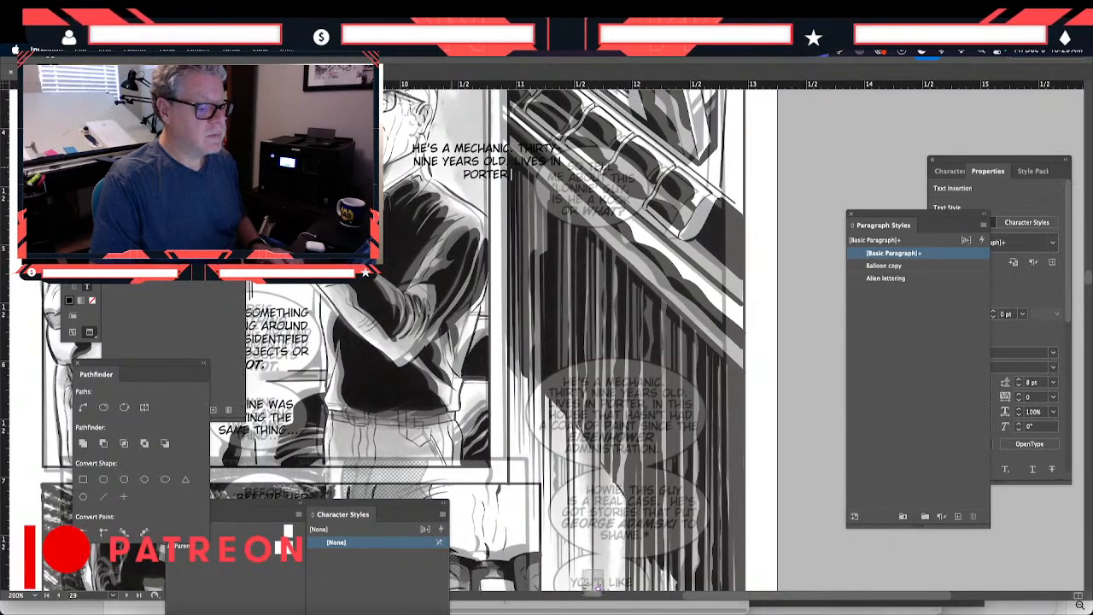
text(IN THIS)
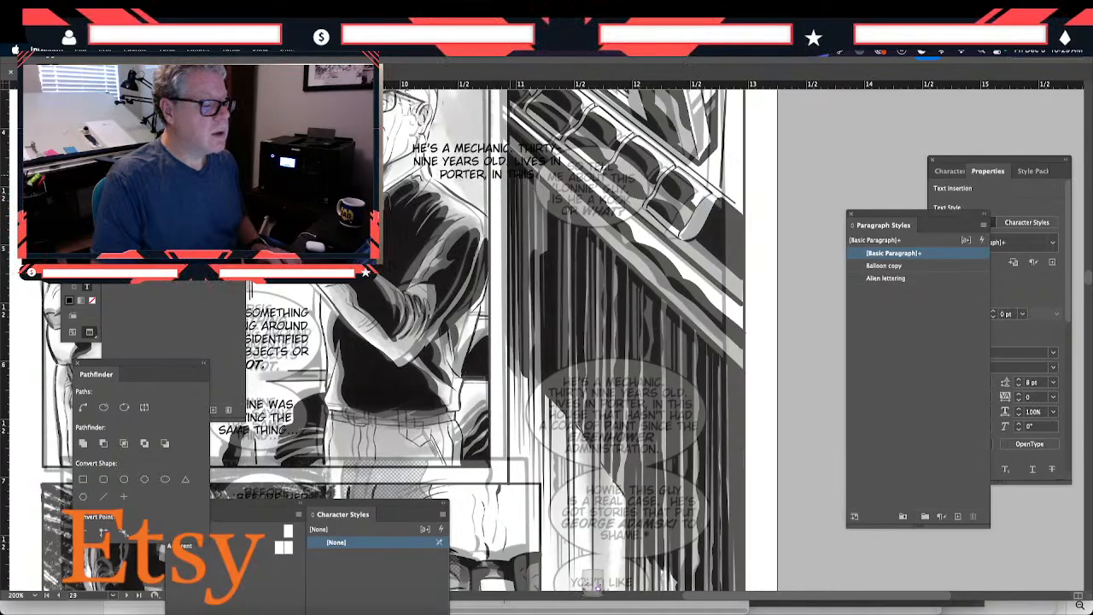
- Continue the mechanic balloon's text with "LIVES IN PORTER, IN THIS HOUSE THAT HASN'T HAD A"
text(HOUSE.)
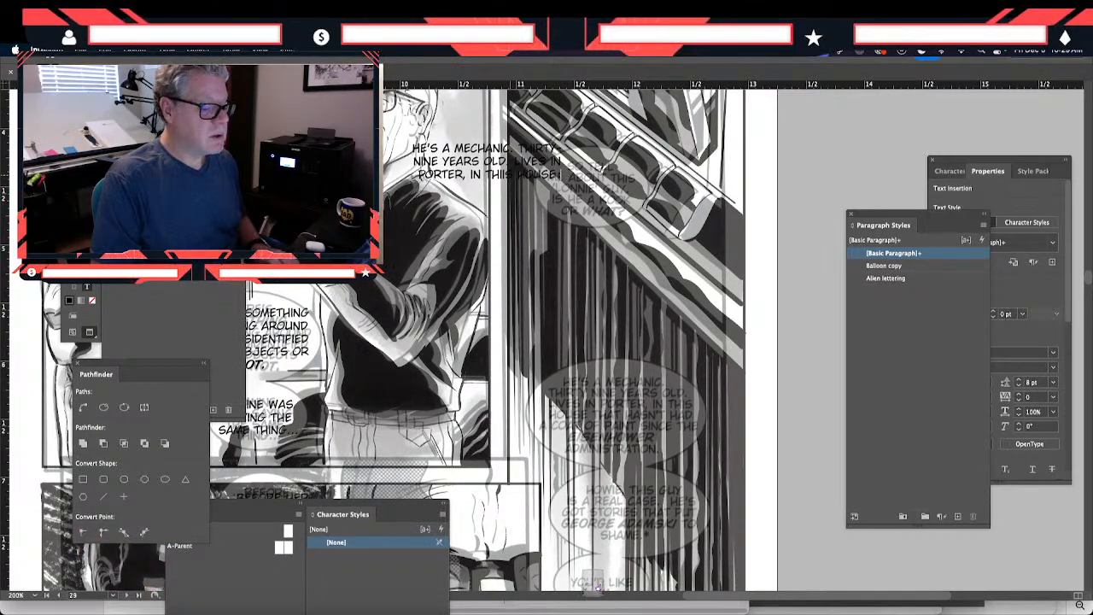
text(TAHT)
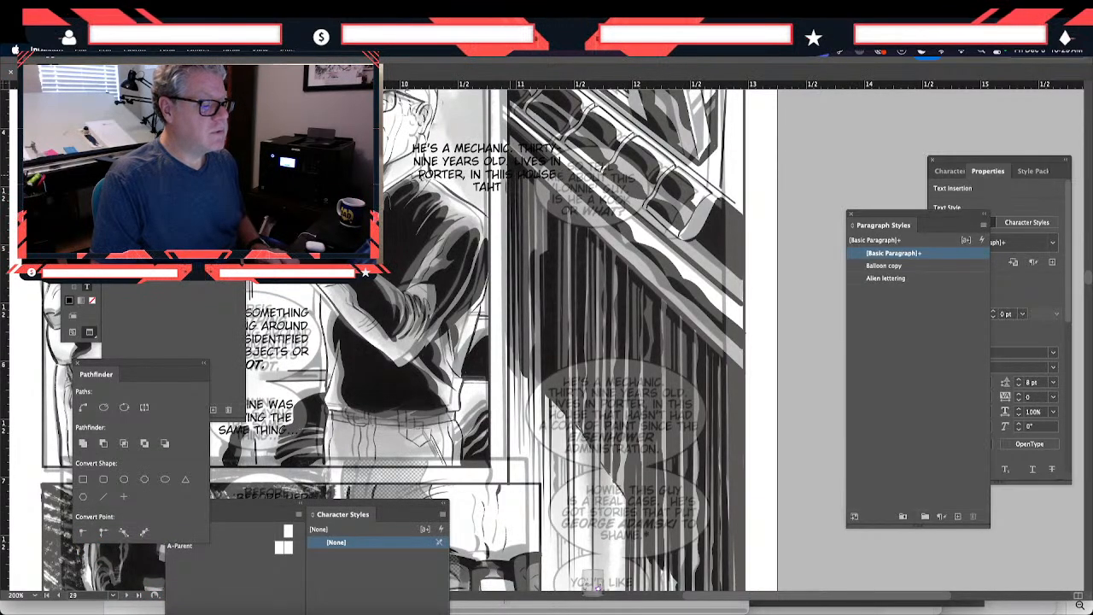
key(BackSpace)
key(BackSpace)
key(BackSpace)
text(HAT)
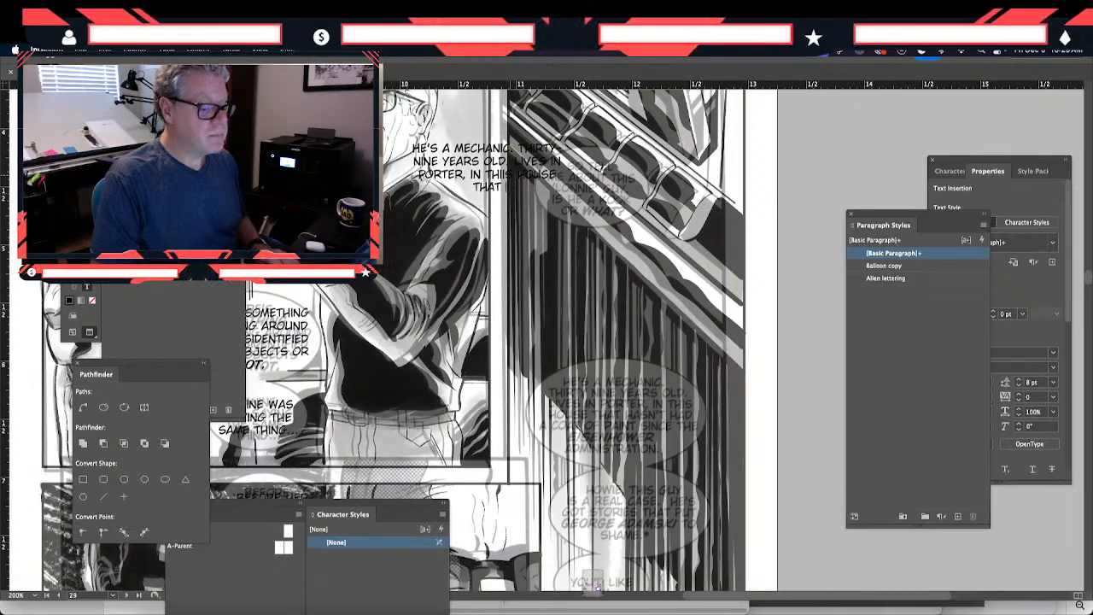
text( HASN')
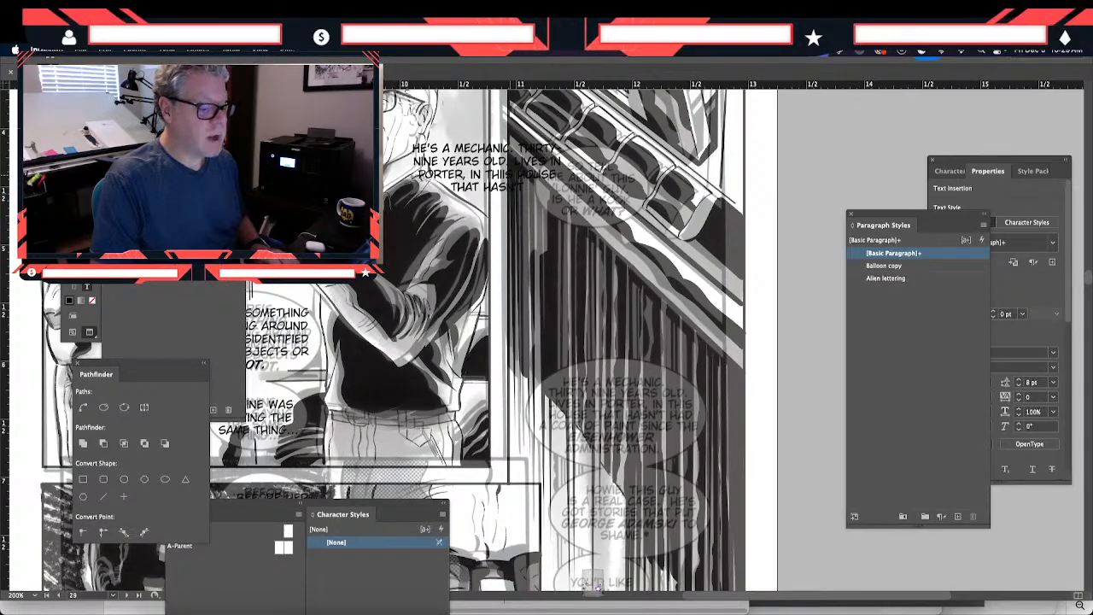
text(T HAD)
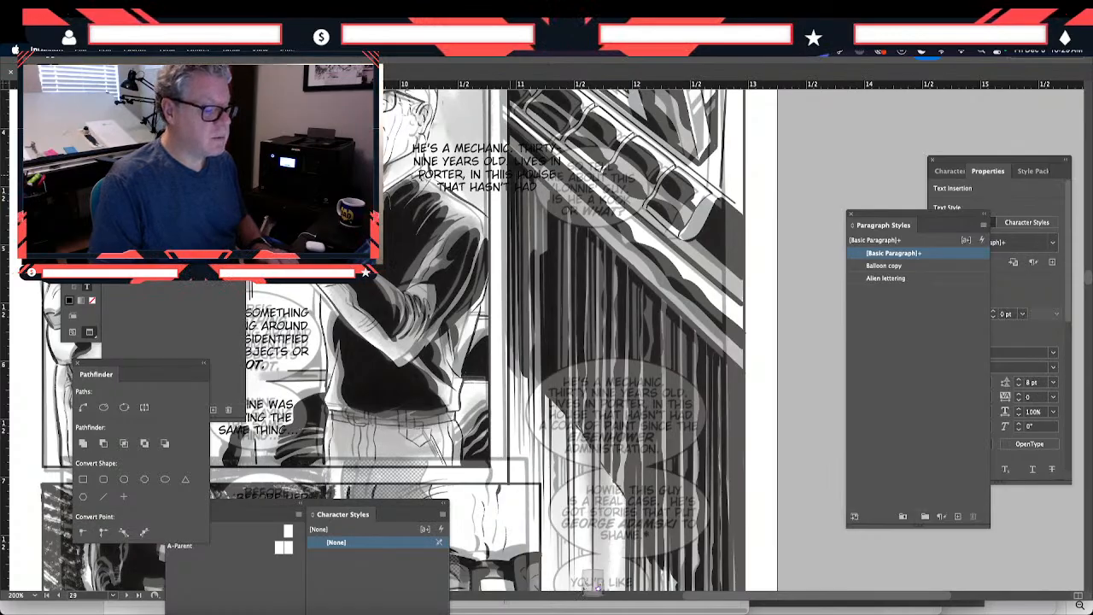
text(A)
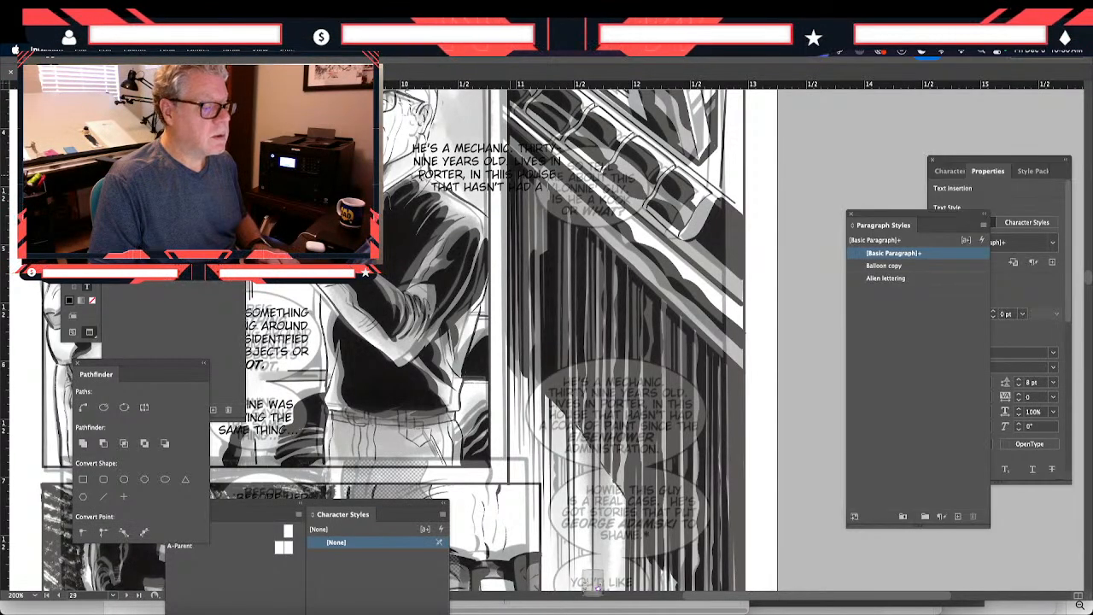
- Complete the mechanic balloon's text with "COAT OF PAINT SINCE THE EISENHOWER ADMINISTRATION."
text(COAS)
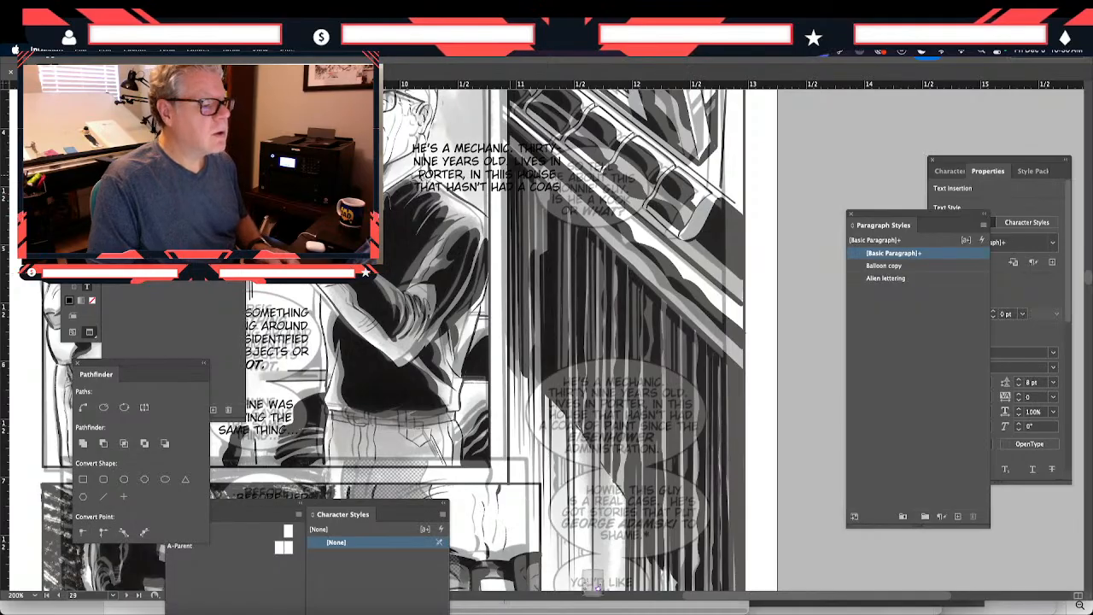
text(T OF)
key(BackSpace)
key(BackSpace)
key(BackSpace)
key(BackSpace)
text(T OF)
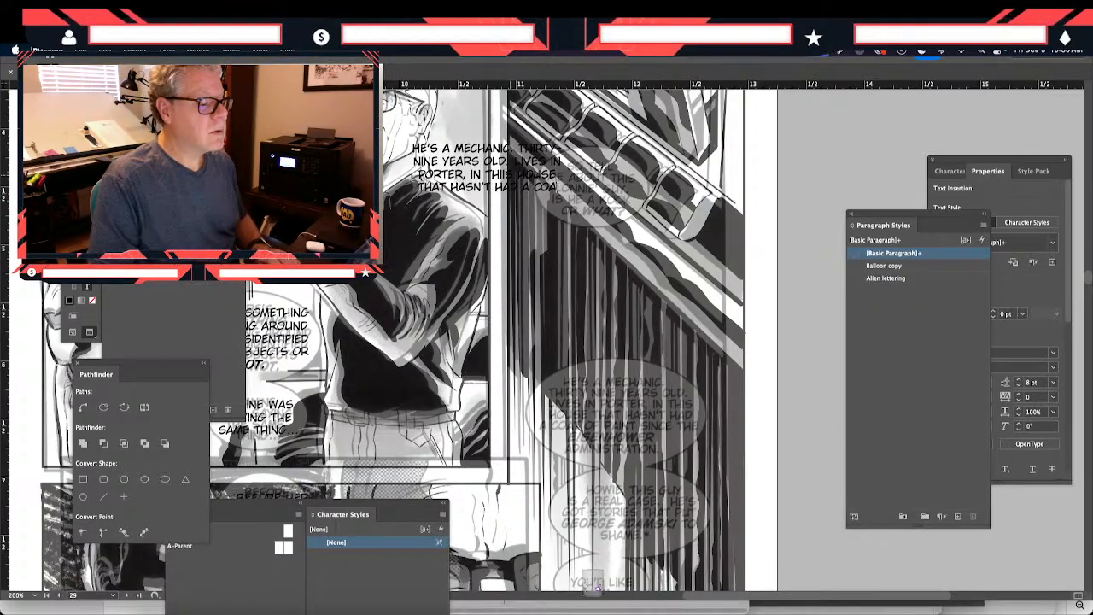
text( PAINT)
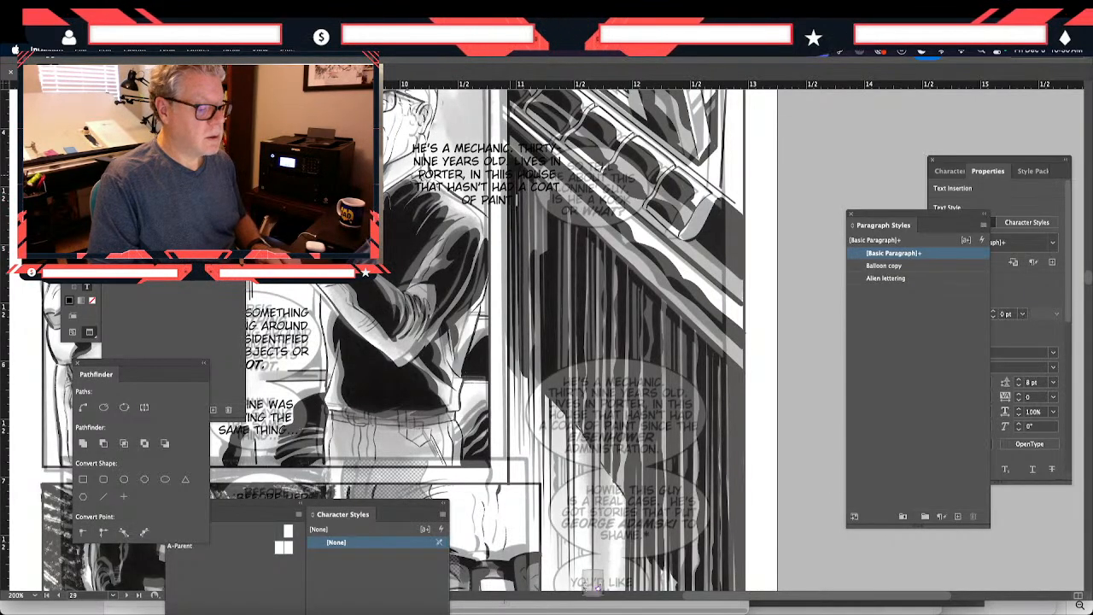
text( SINCE THE)
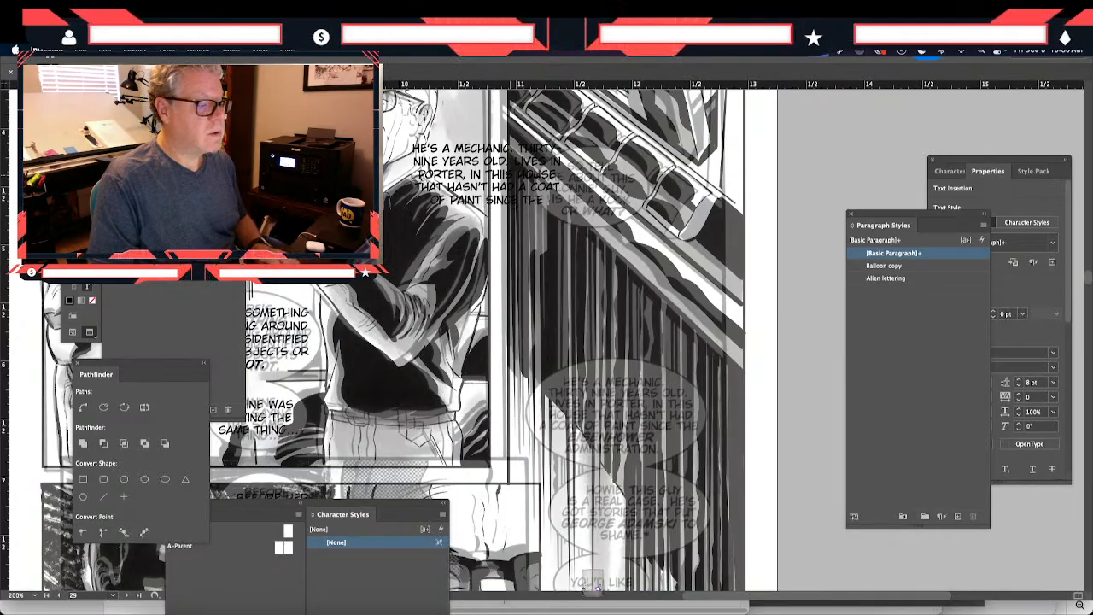
text( EIS)
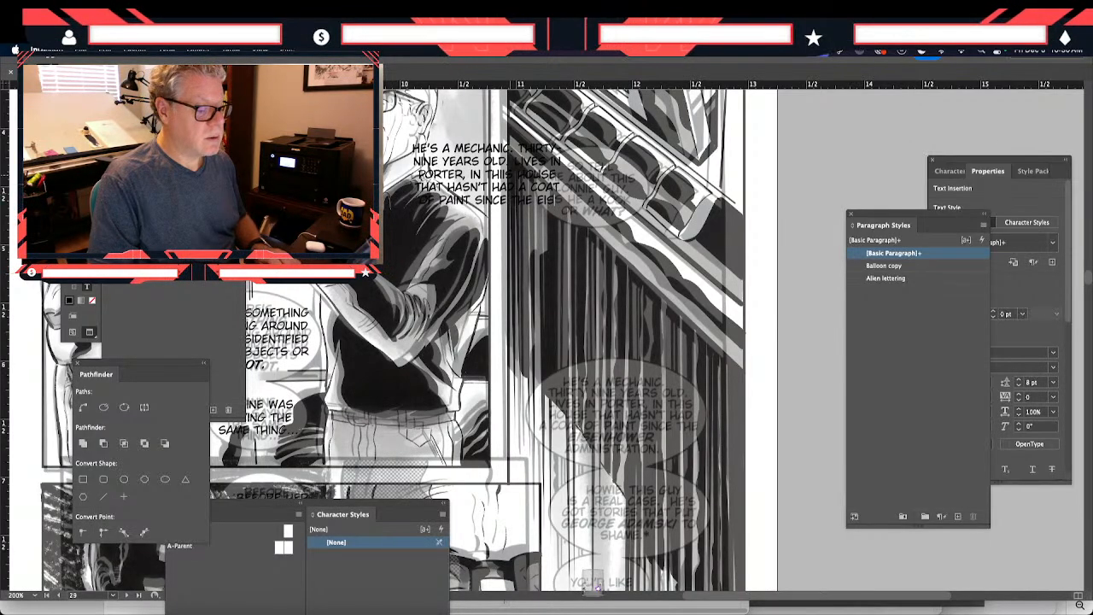
key(BackSpace)
key(BackSpace)
key(BackSpace)
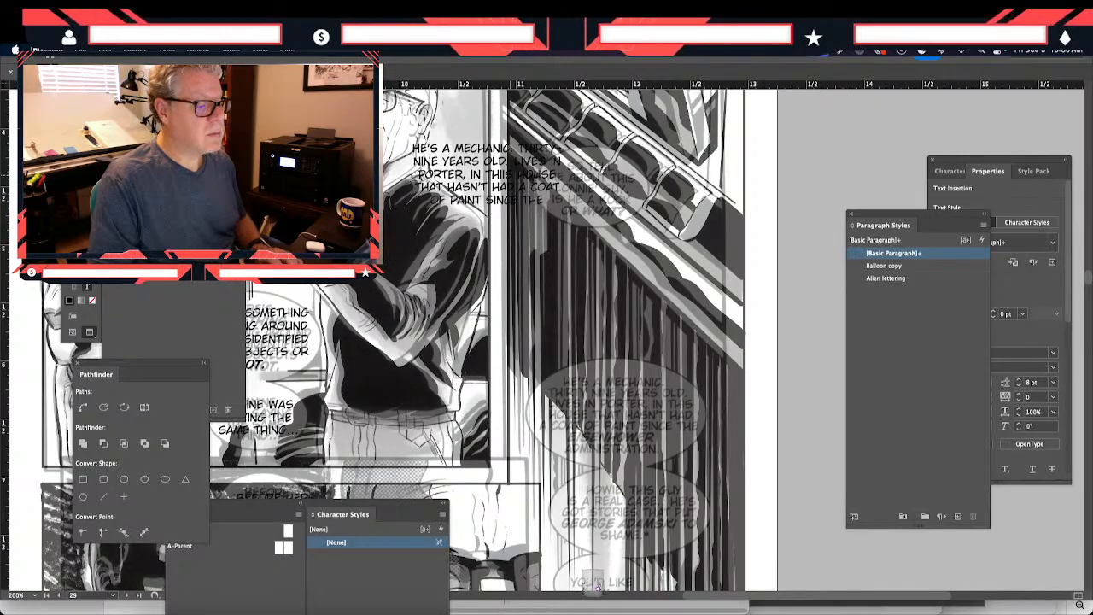
key(BackSpace)
key(BackSpace)
key(BackSpace)
key(BackSpace)
key(BackSpace)
key(BackSpace)
key(BackSpace)
key(BackSpace)
key(BackSpace)
key(BackSpace)
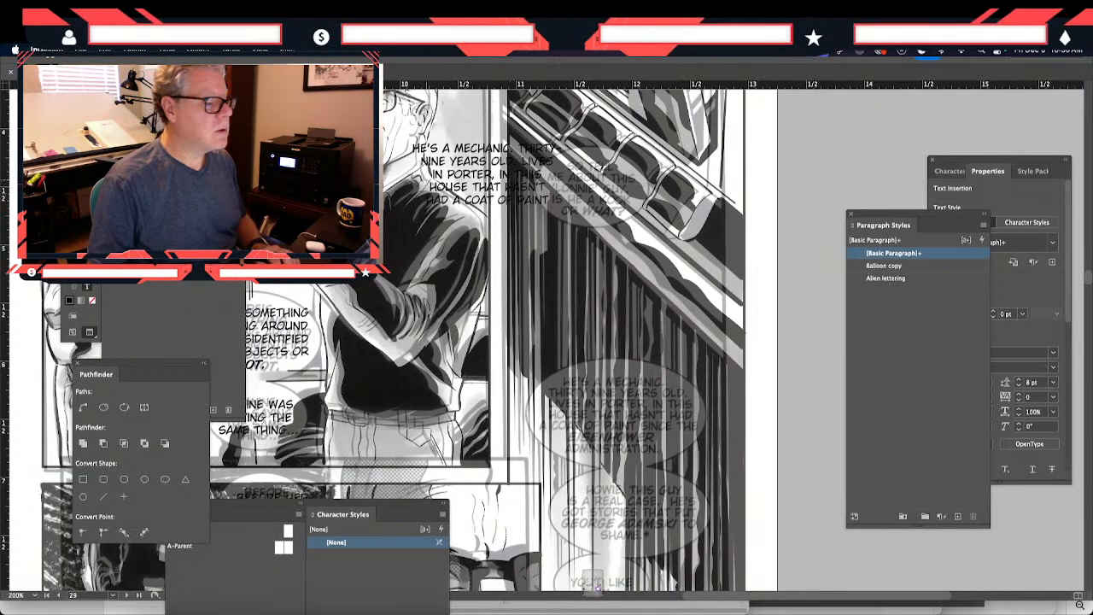
key(Escape)
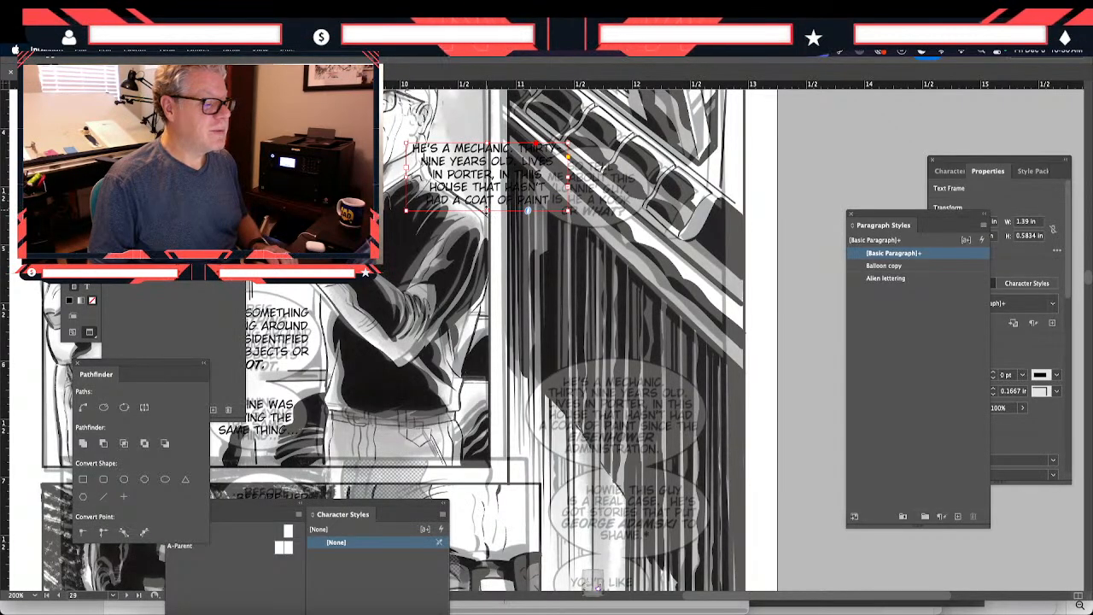
- Enlarge the mechanic text frame to about 1.54 in wide by 0.81 in high and align it over its original balloon
drag(527, 210, 527, 236)
drag(476, 212, 601, 430)
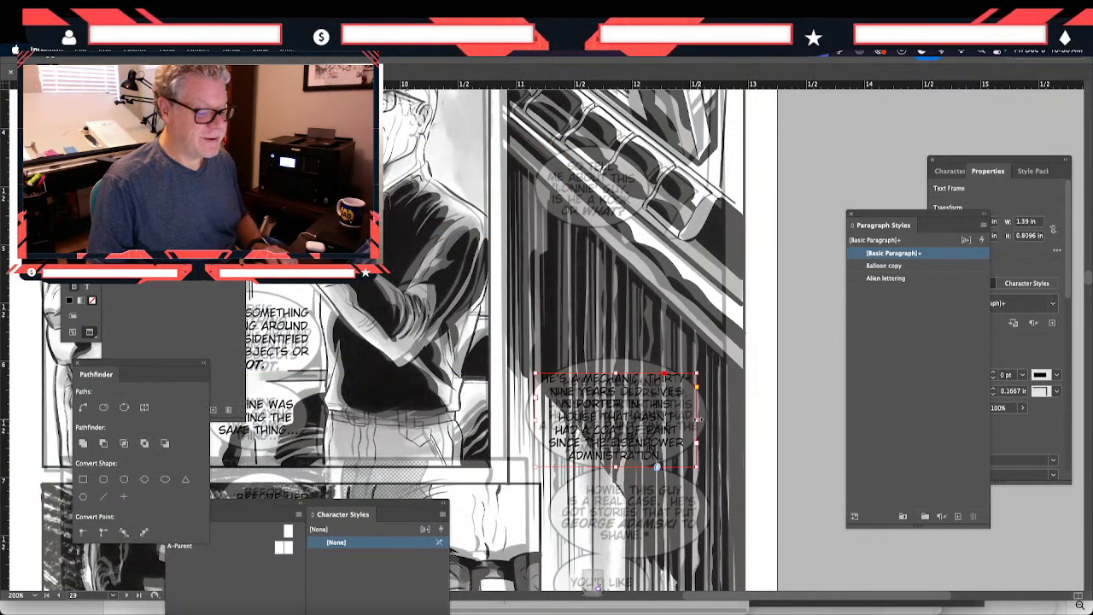
drag(698, 419, 705, 421)
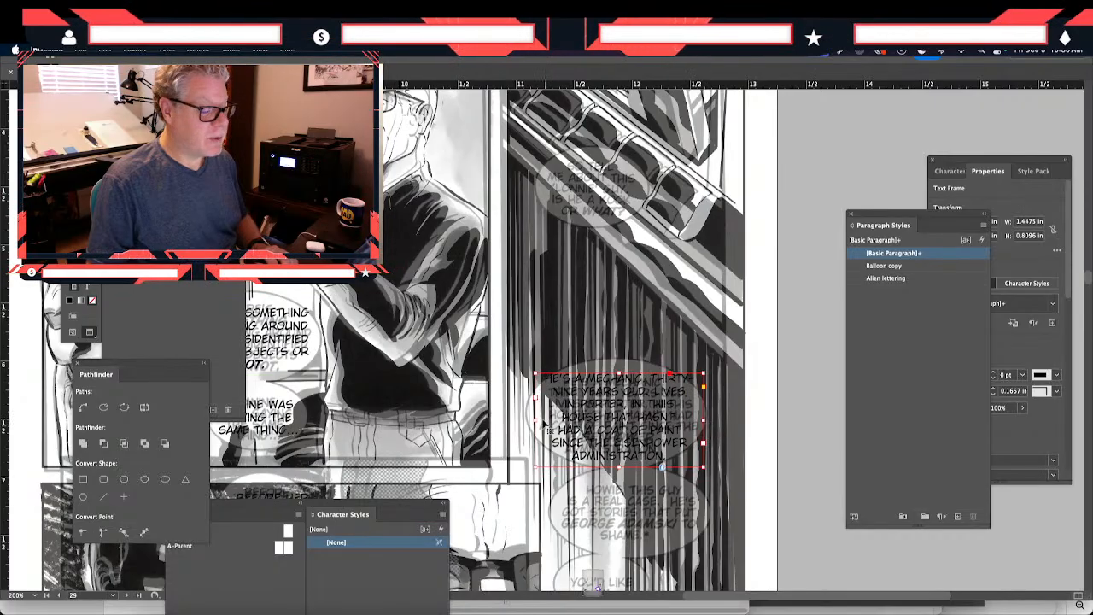
drag(534, 420, 594, 431)
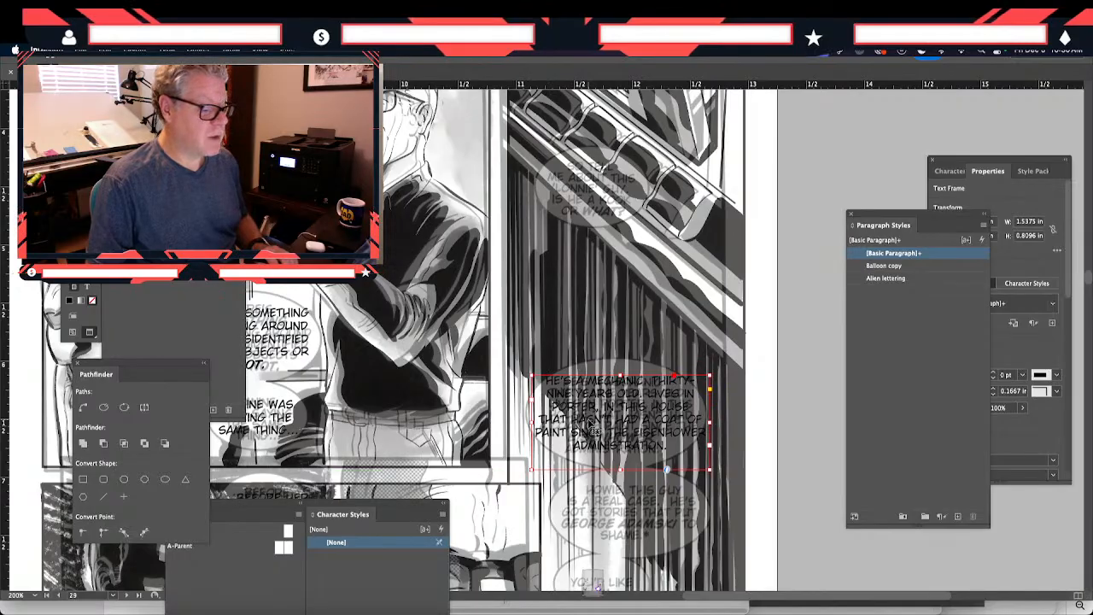
- Duplicate the mechanic text frame and place the copy beside the "HOWIE, THIS GUY" balloon, over the bespectacled face
scroll(590, 422, down, 6)
scroll(590, 422, up, 5)
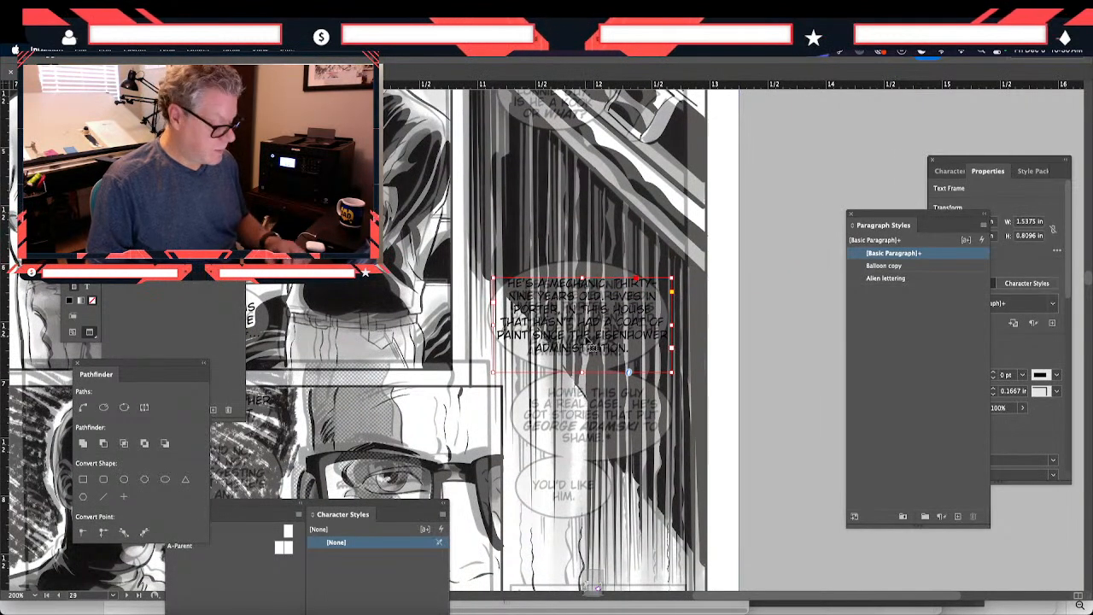
drag(592, 349, 618, 428)
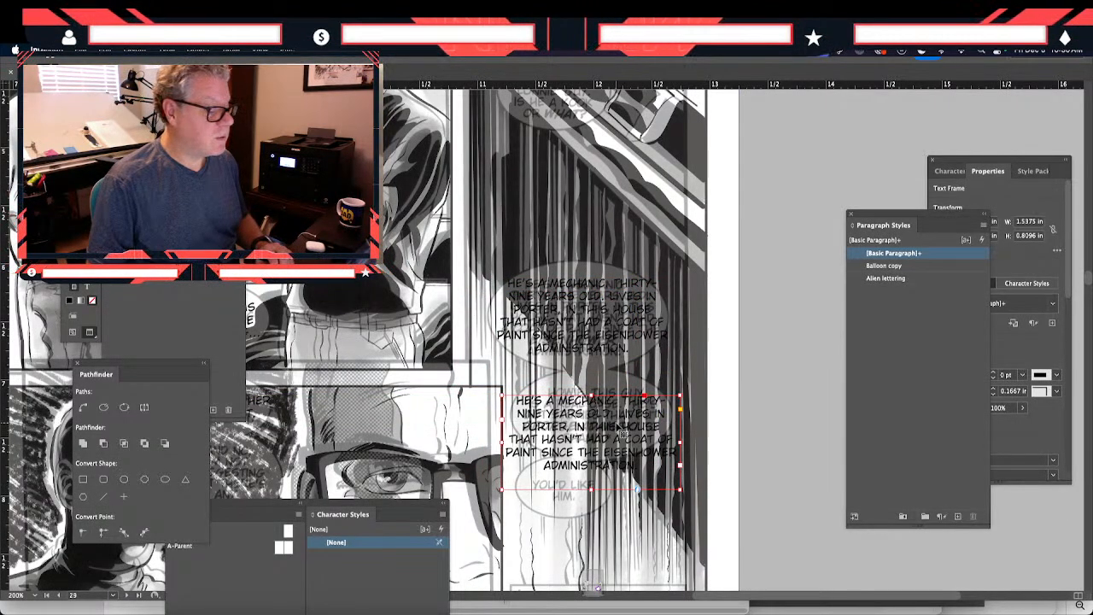
scroll(619, 430, down, 5)
scroll(620, 430, left, 2)
drag(665, 297, 490, 302)
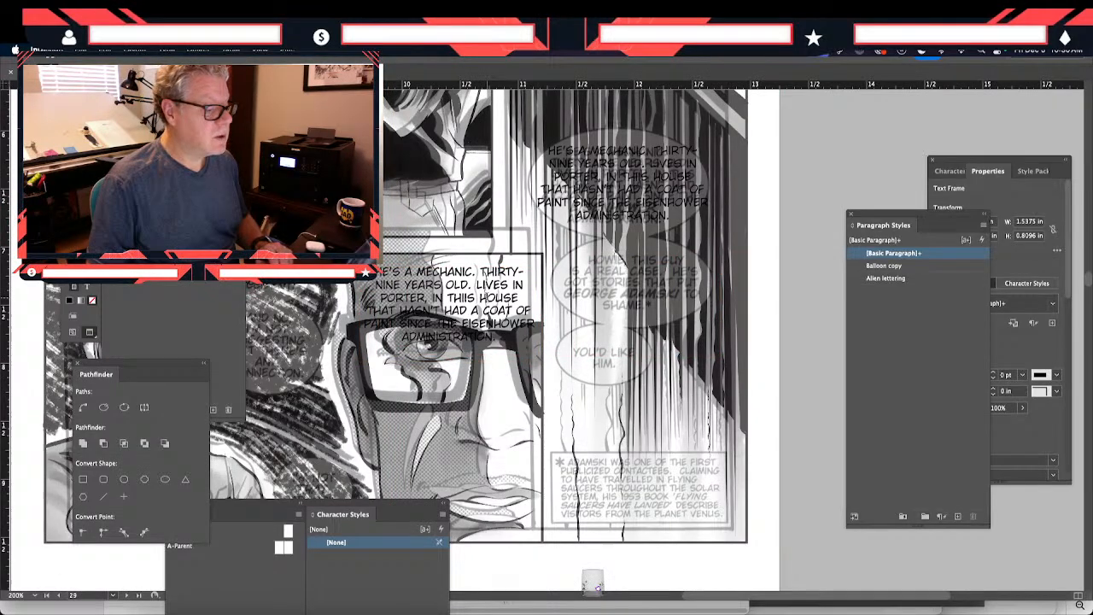
- Replace the duplicated frame's text with "HOWIE, THIS GUY IS A REAL CASE"
double_click(490, 302)
key(ctrl+a)
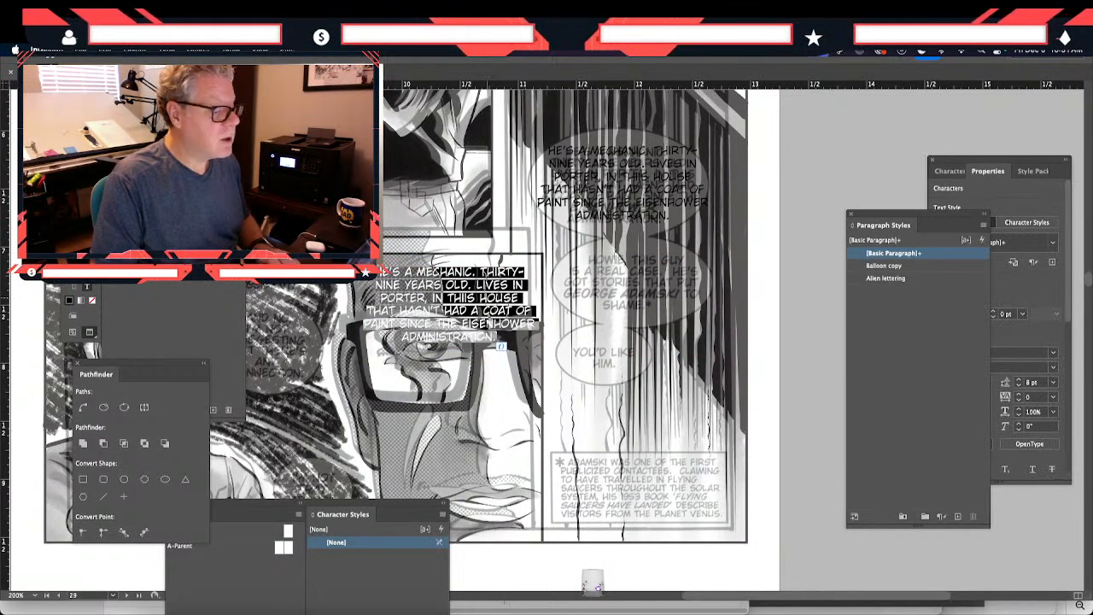
text(HOW)
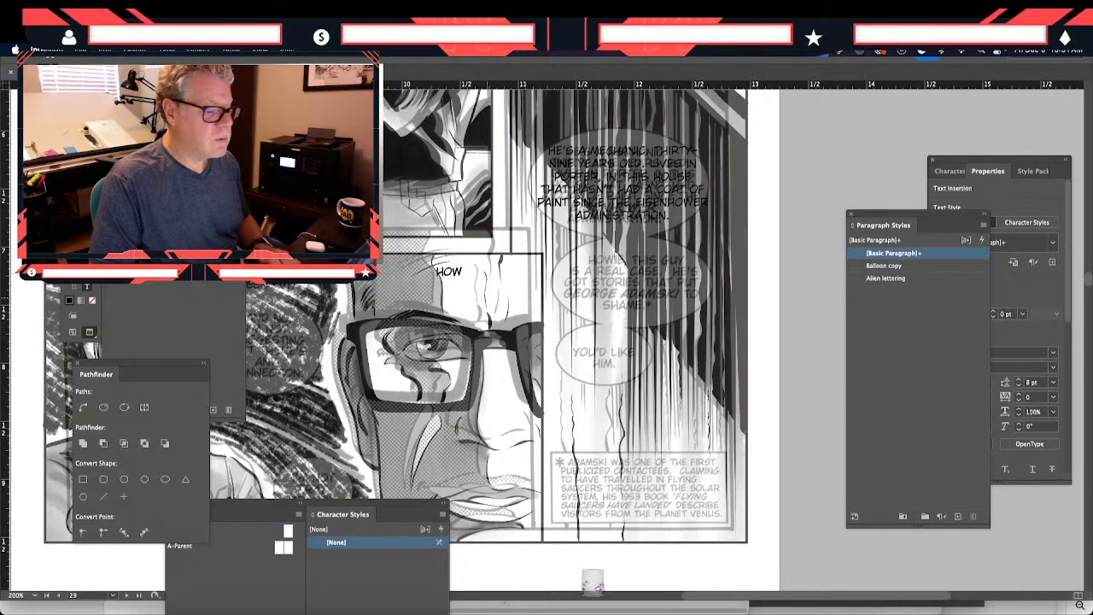
text(IE)
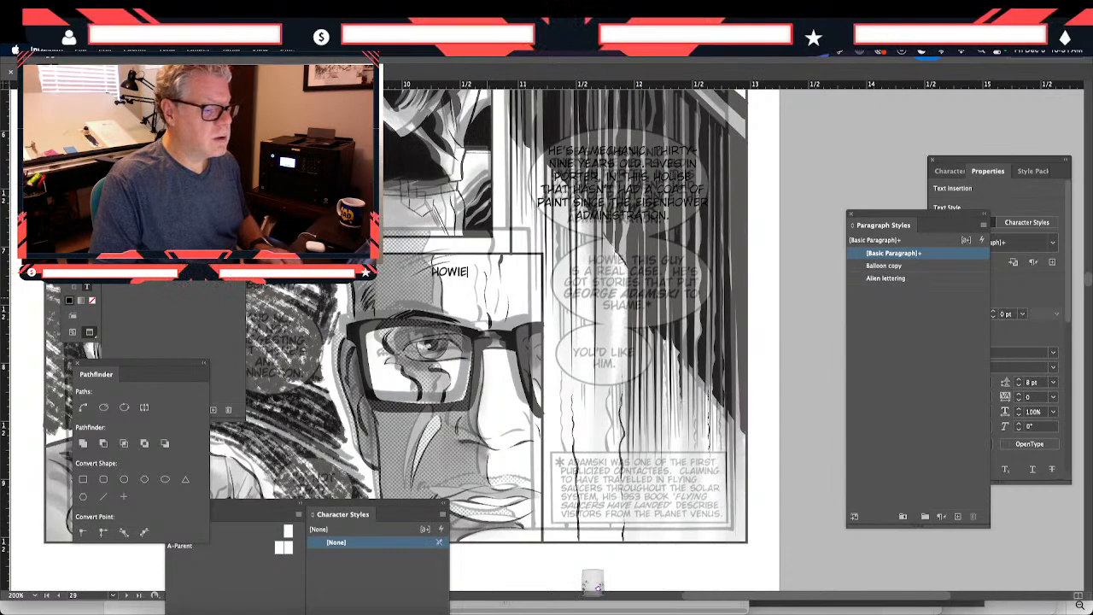
text(, THIS)
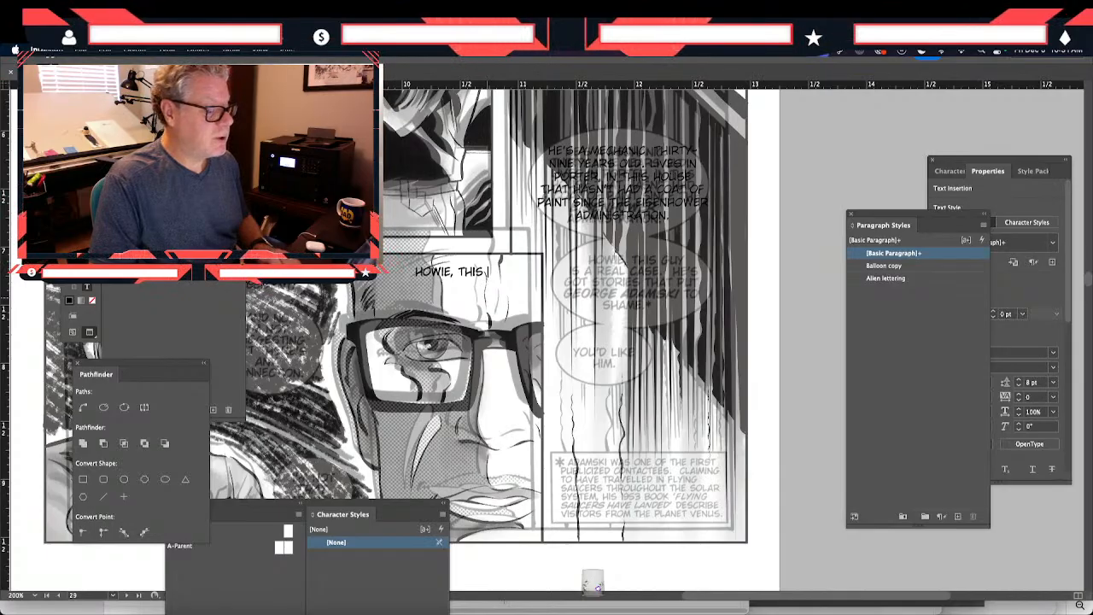
text(GUY)
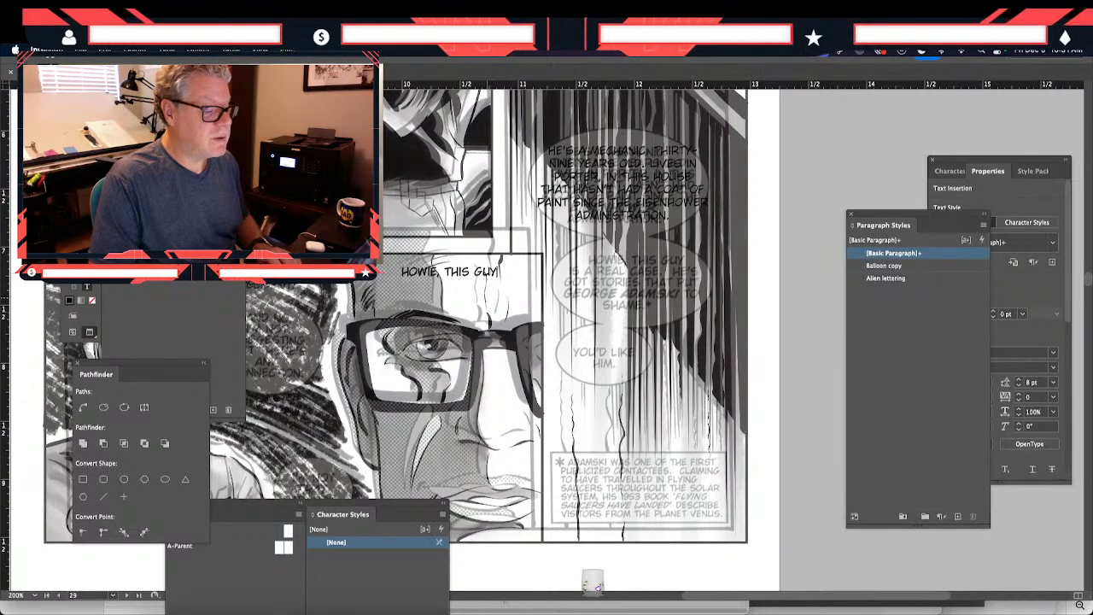
text( IS)
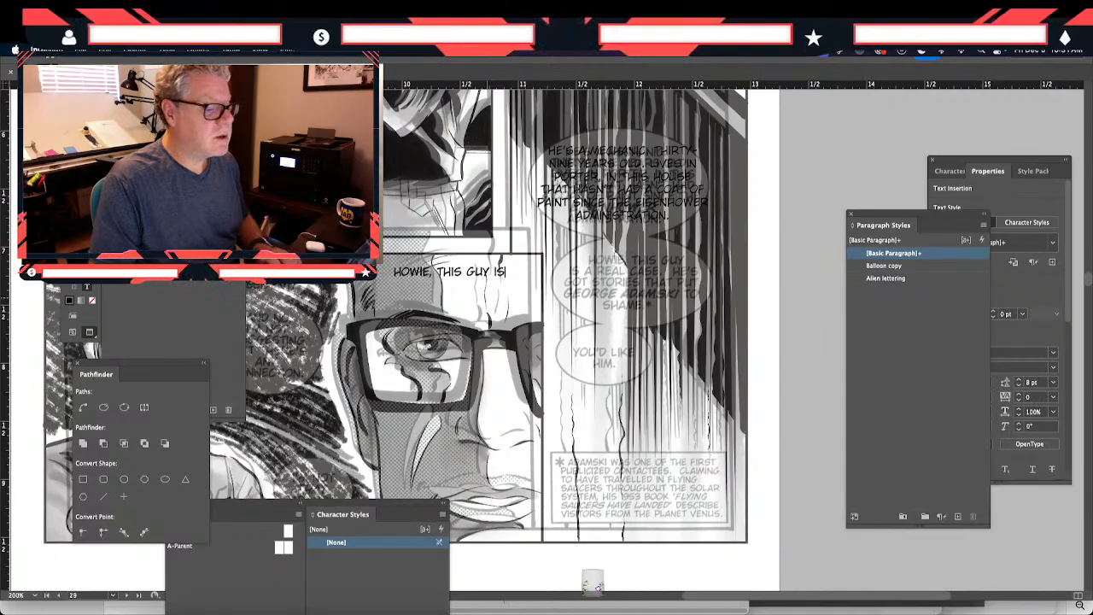
text( A REAL)
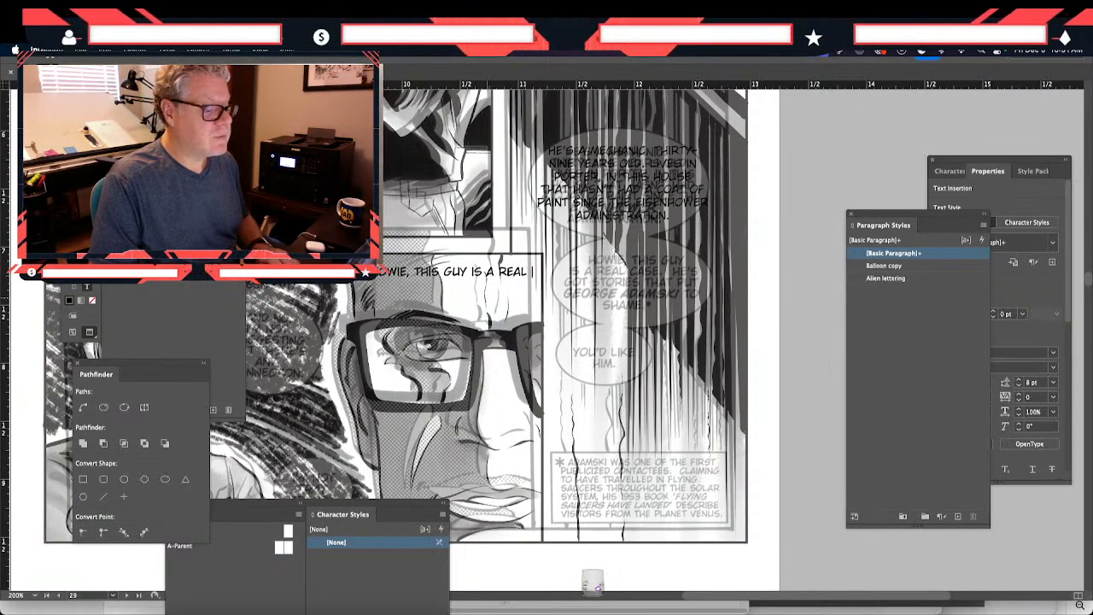
text( CASE)
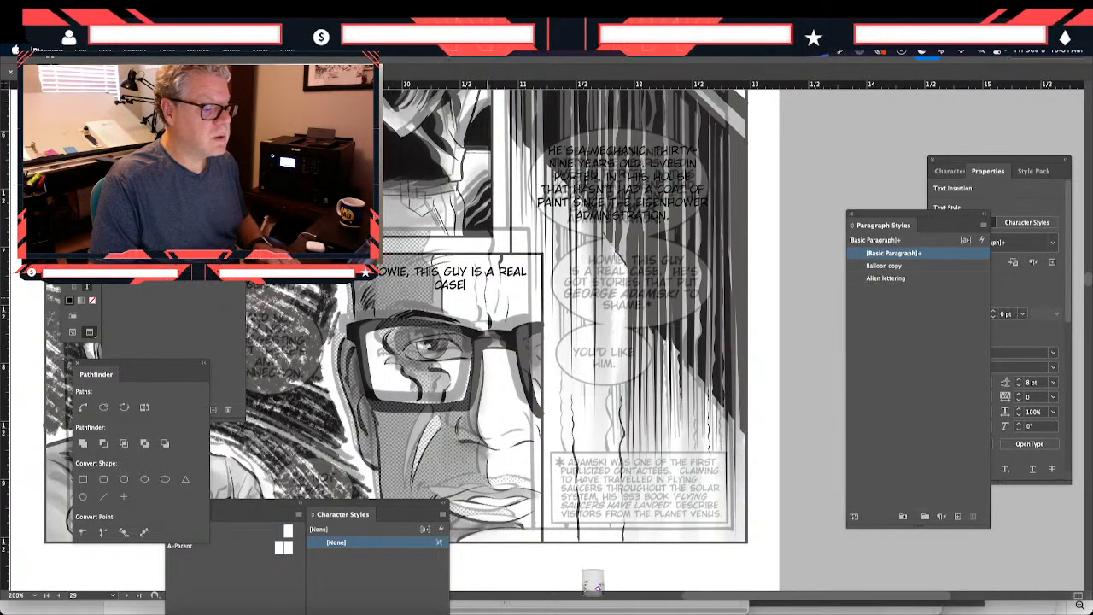
text(. HE'S)
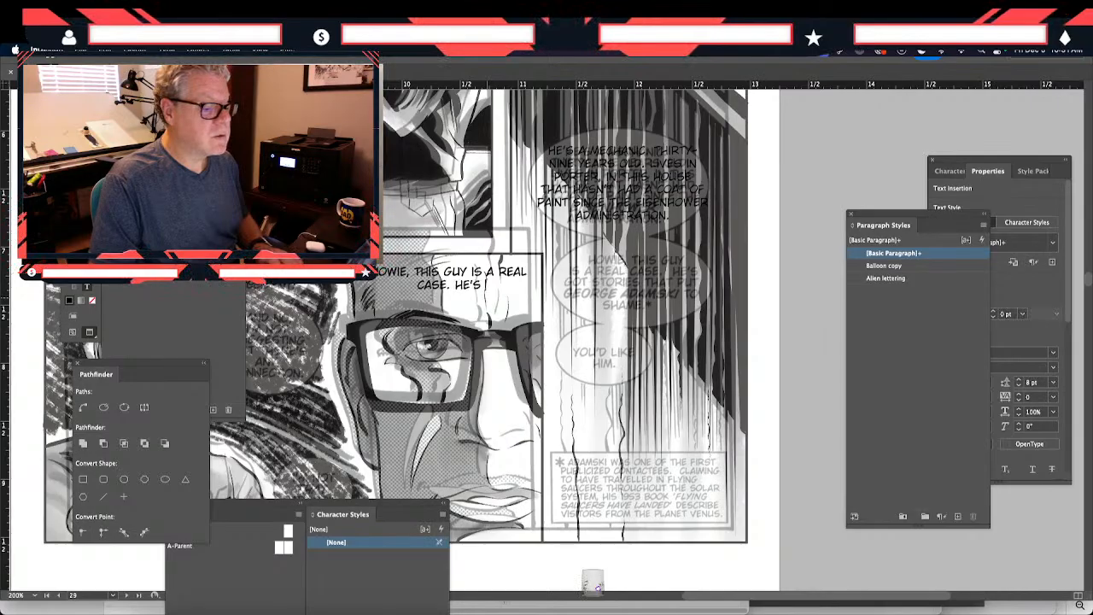
text( GOT STORIES)
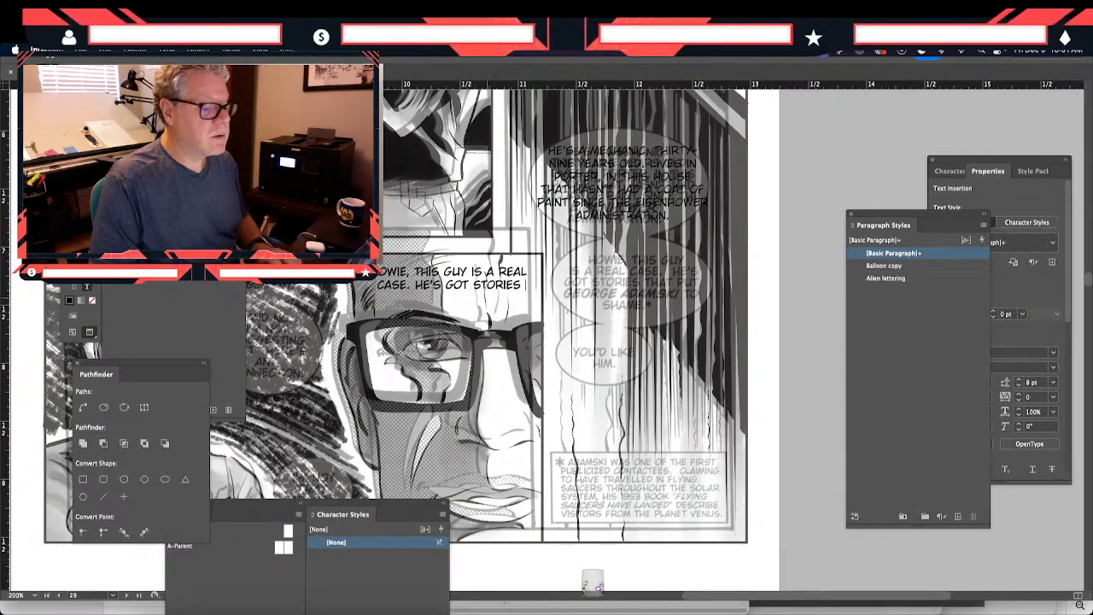
text( THAT PUT GEOR)
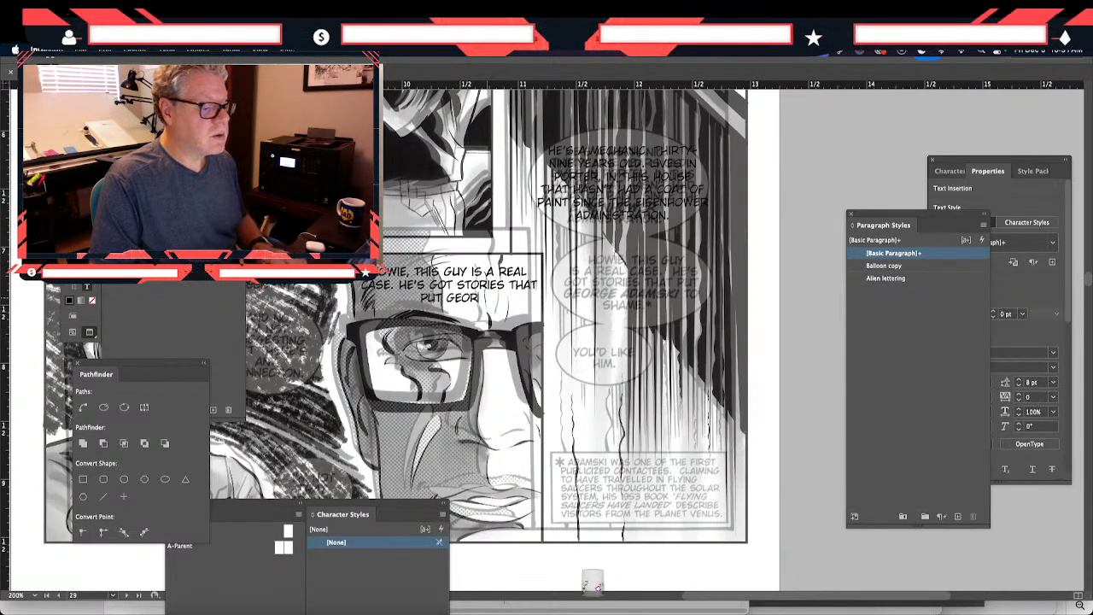
text(GE ADAM)
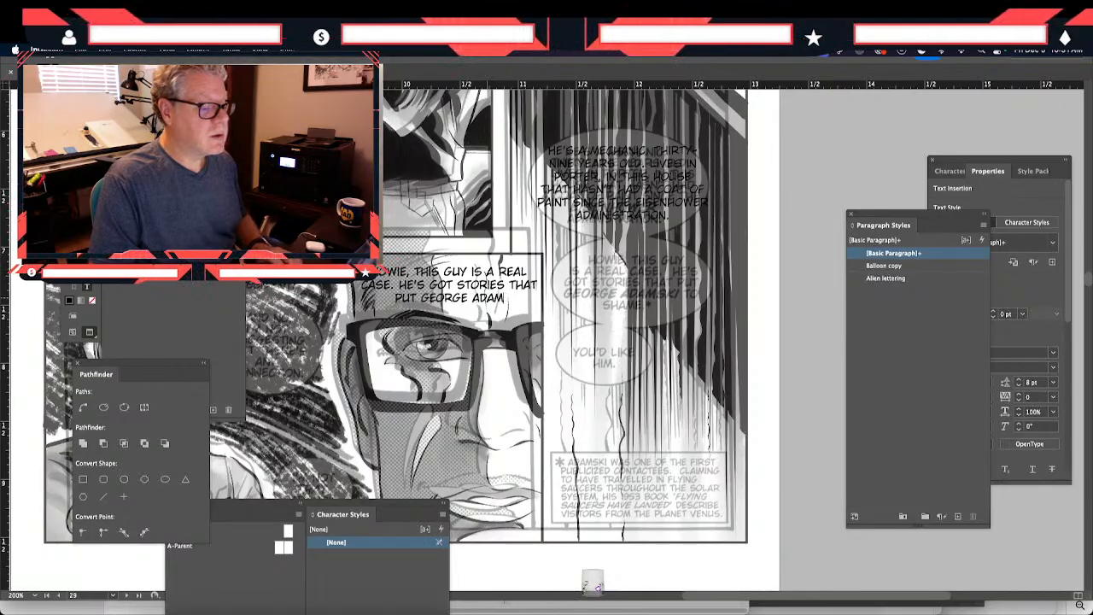
text(SKI TO SHAME.)
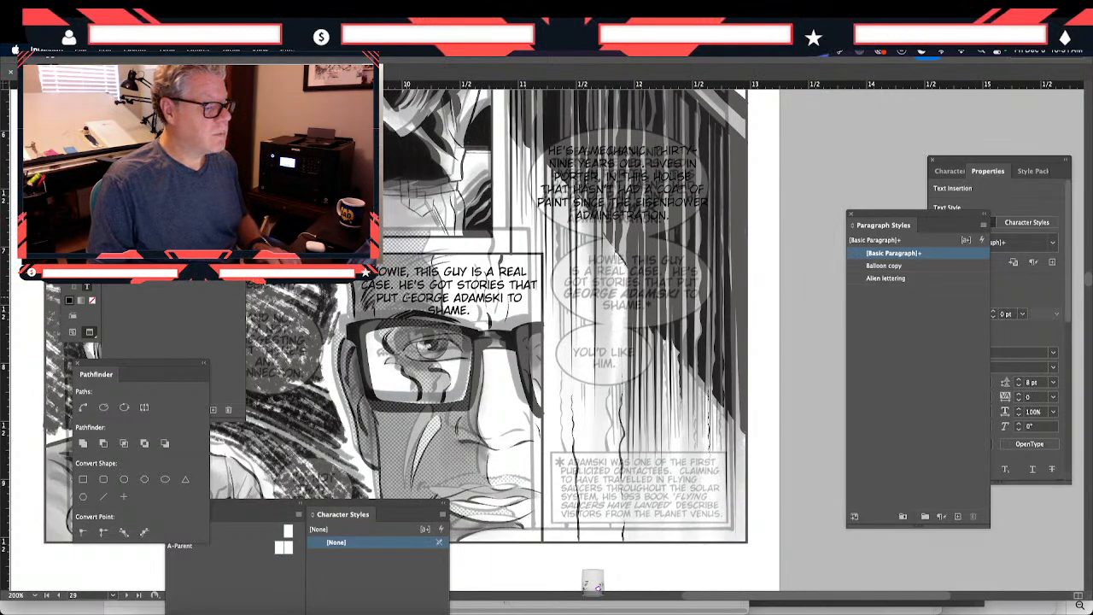
- Set "GEORGE ADAMSKI" in the Howie text to BoldItalic and add an asterisk after the name
drag(403, 298, 502, 298)
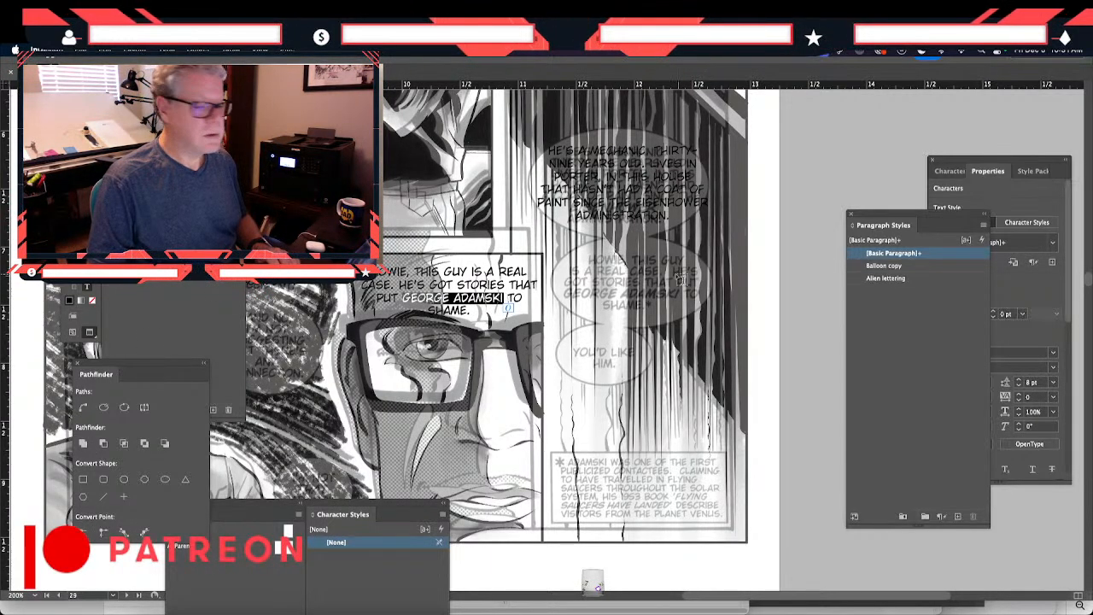
drag(919, 224, 855, 329)
click(1053, 368)
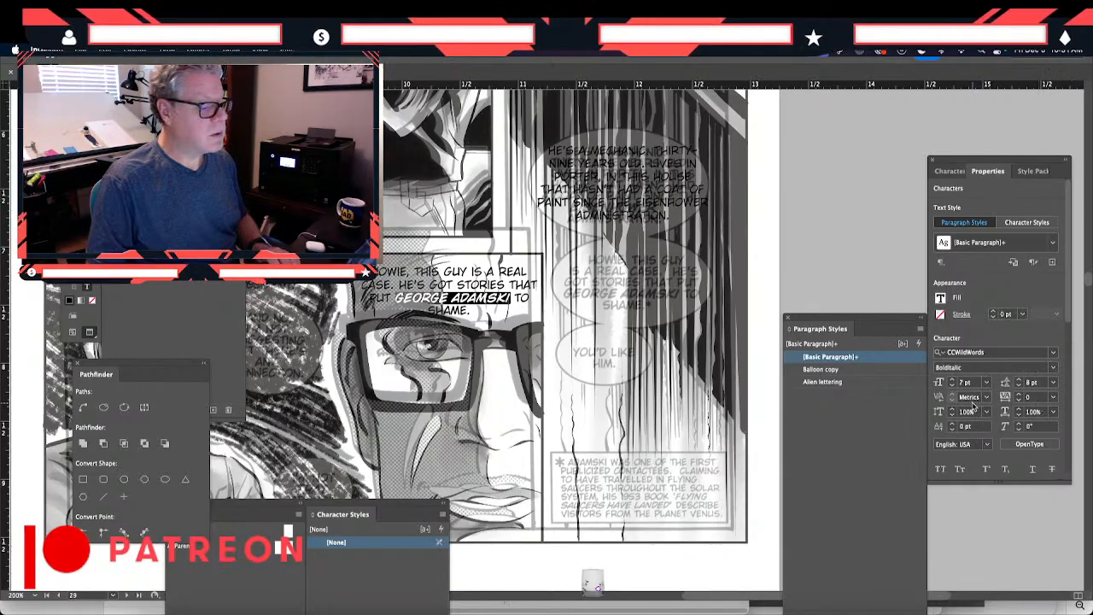
key(Right)
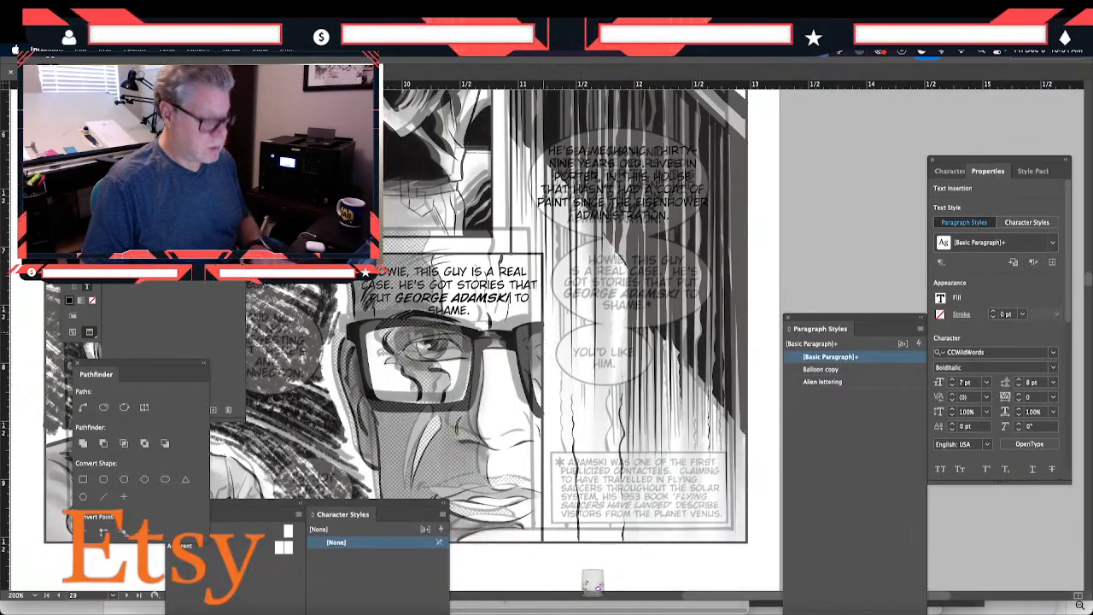
text(*)
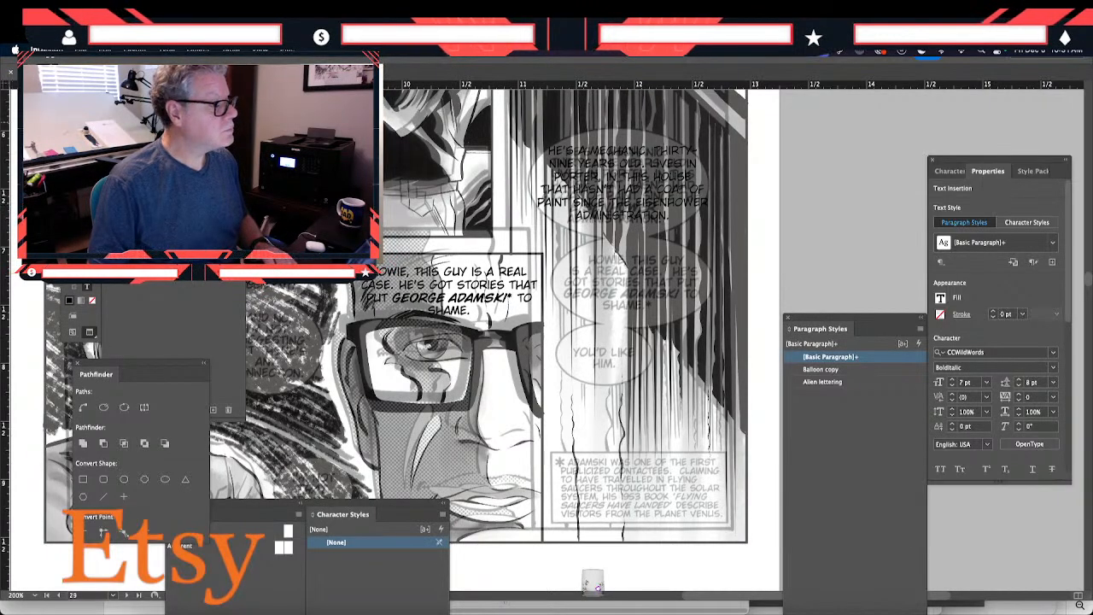
key(Escape)
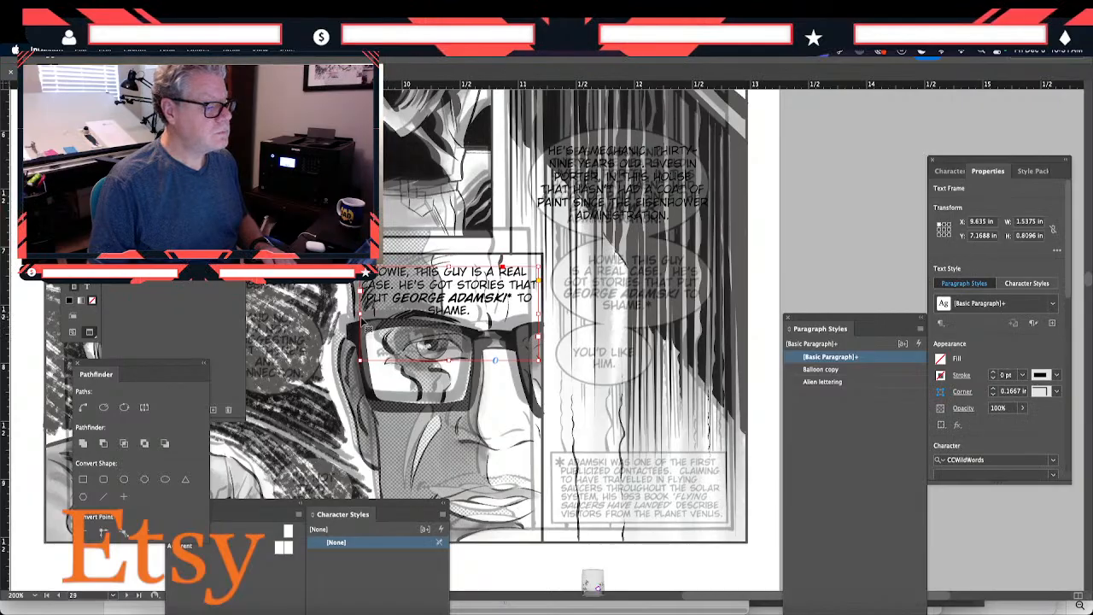
- Resize the Howie text frame to about 1.18 in wide by 0.58 in high and align it over its original balloon
drag(359, 314, 399, 314)
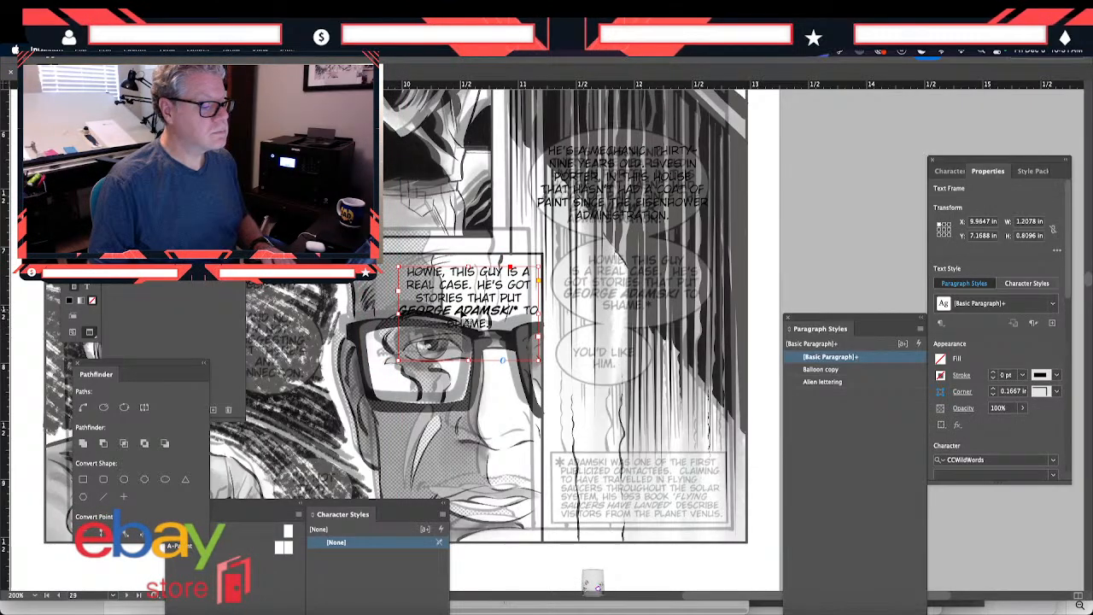
drag(465, 316, 621, 309)
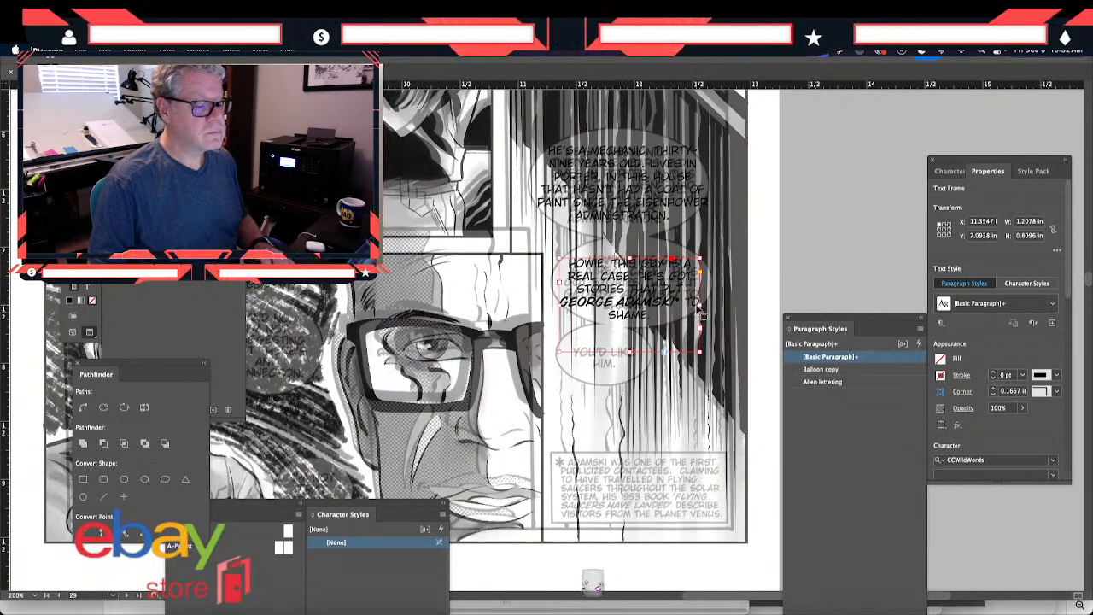
drag(699, 300, 664, 298)
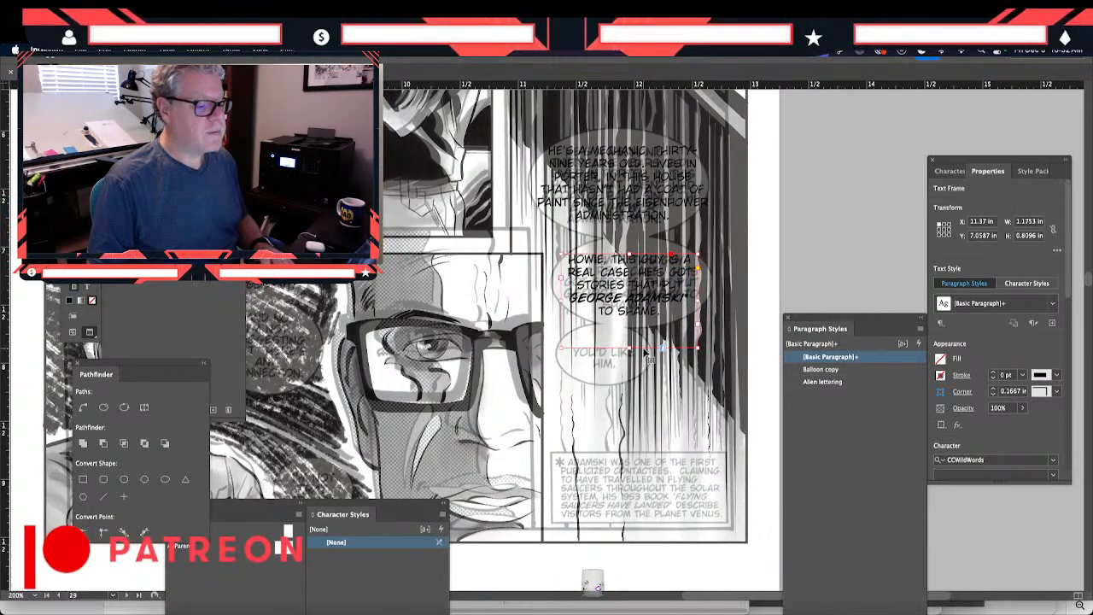
drag(630, 348, 500, 295)
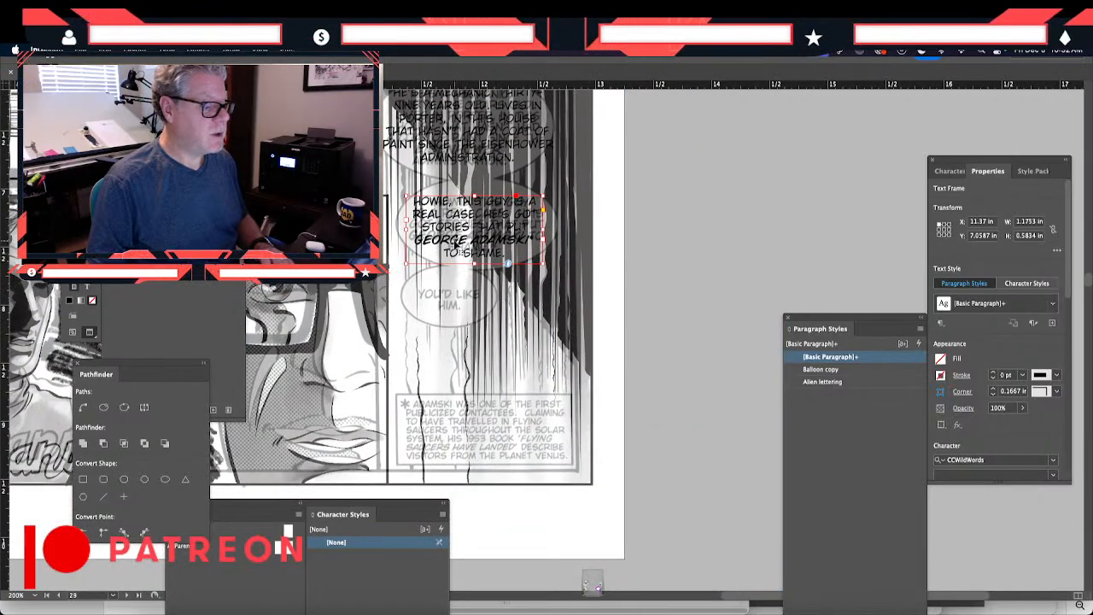
- Duplicate the Howie text frame just below its balloon and replace the copy's text with "YOU'D LIKE HIM."
drag(462, 252, 433, 339)
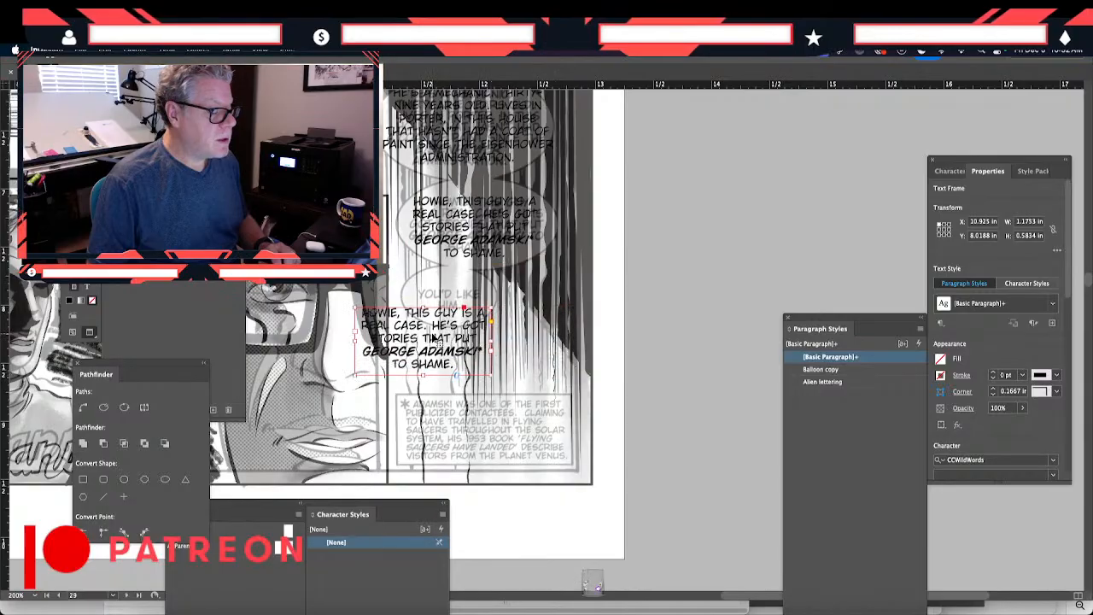
double_click(433, 340)
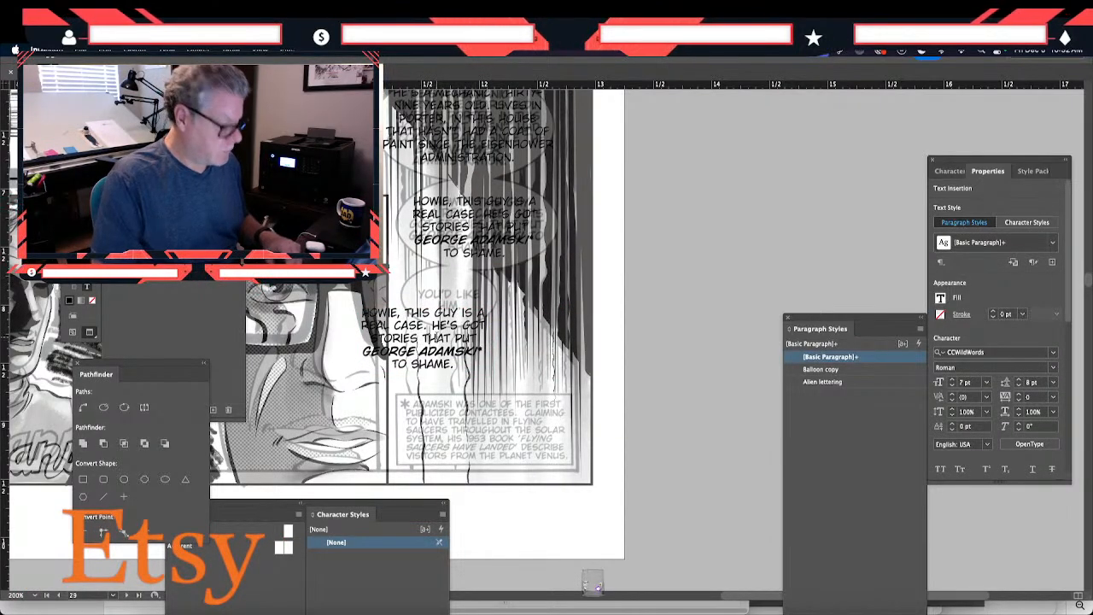
key(super+a)
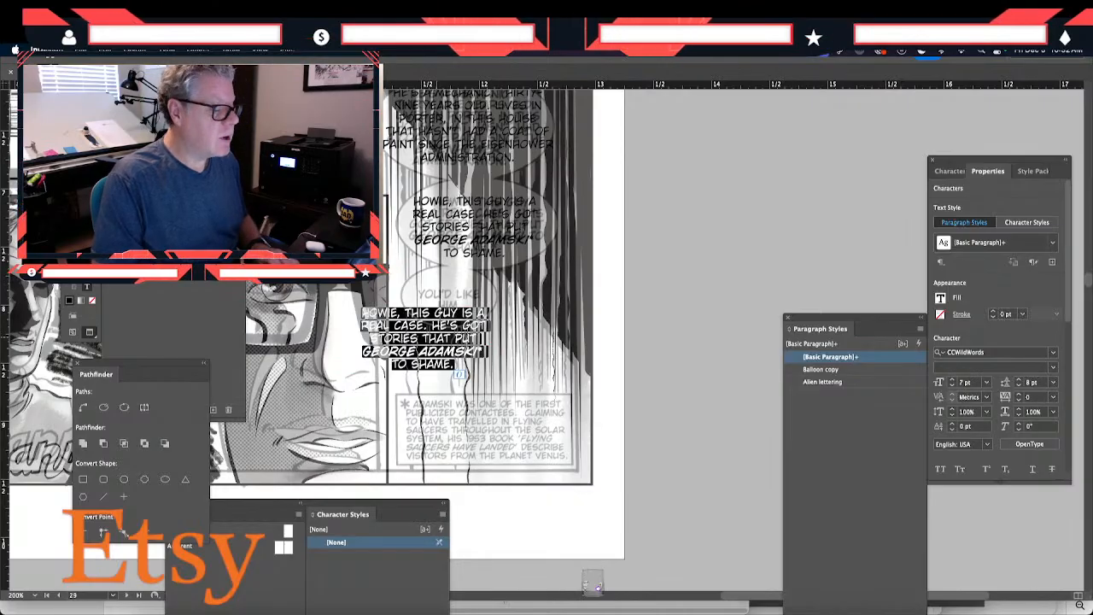
text(YOU'D LIKE )
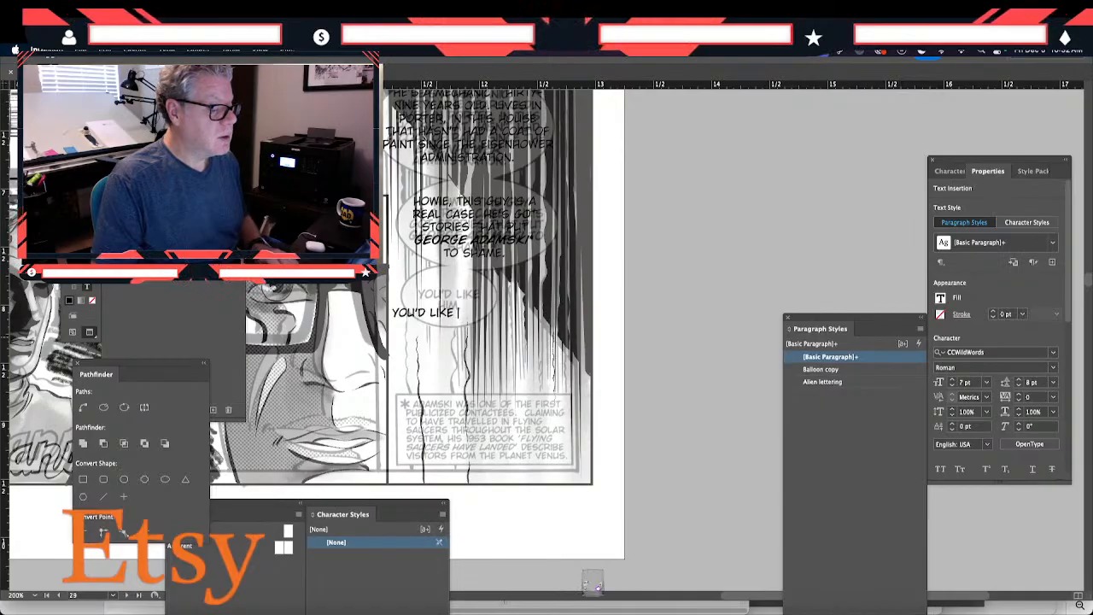
text(HIM.)
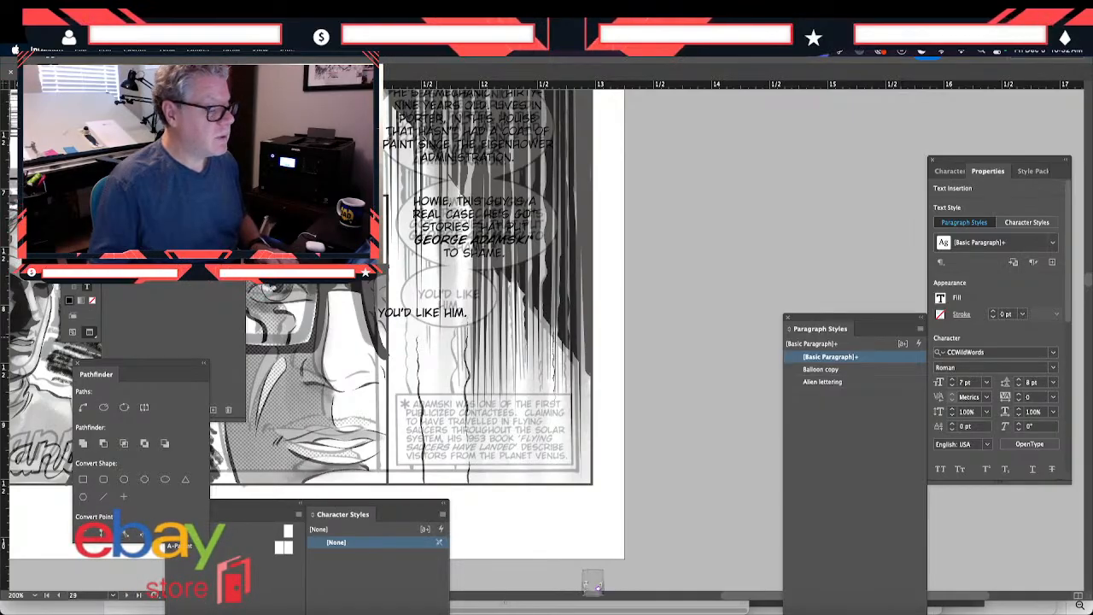
- Shrink the "YOU'D LIKE HIM." frame to about 0.68 in wide by 0.47 in high and place it over its original balloon
key(Escape)
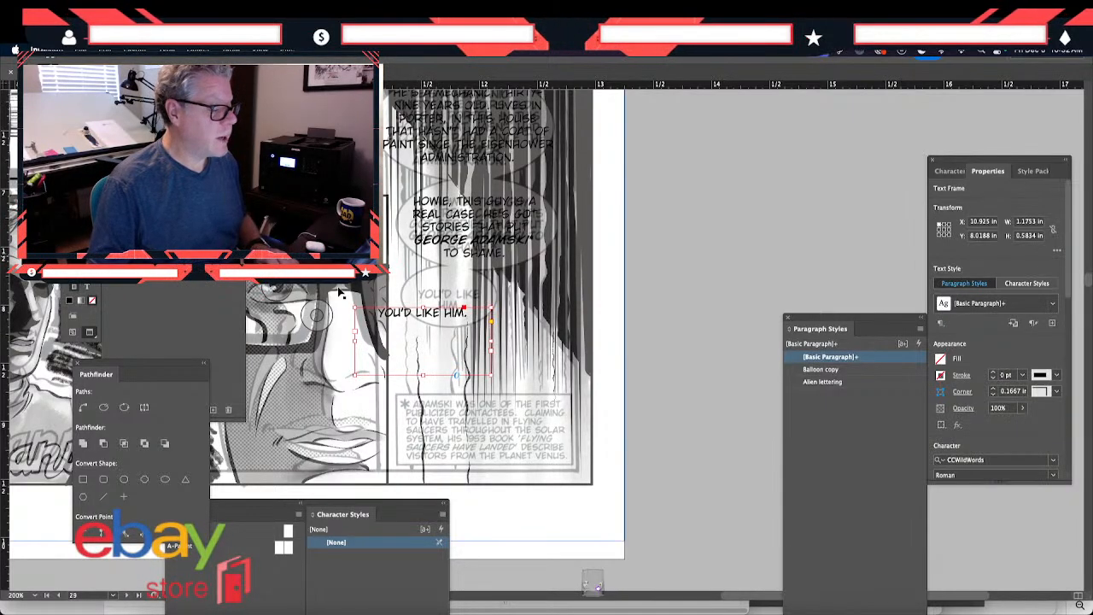
drag(355, 373, 412, 363)
drag(449, 330, 448, 309)
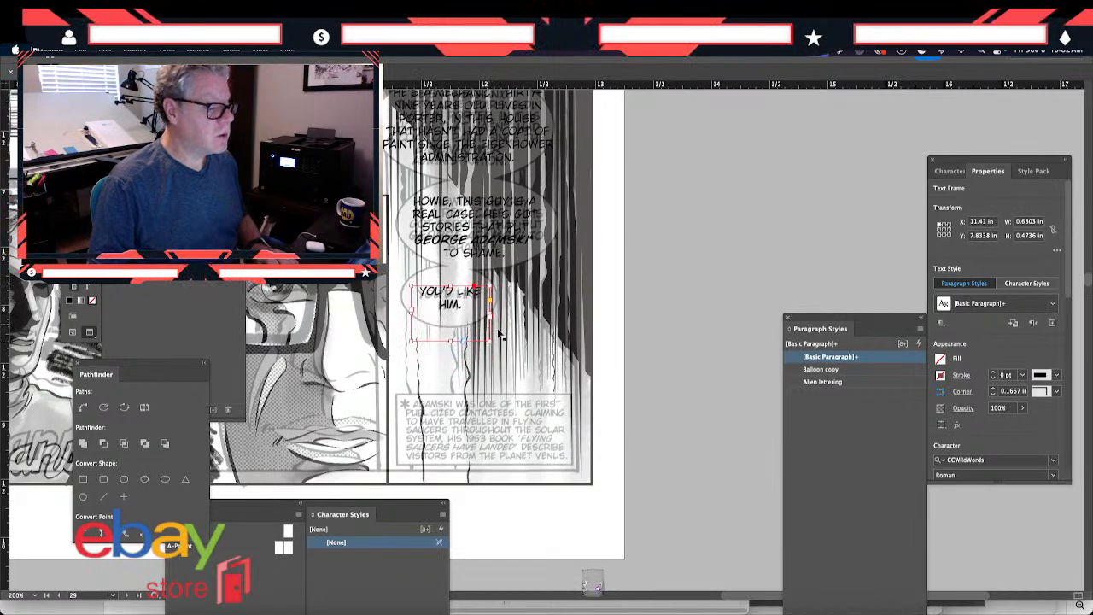
- Paste a copy of the "YOU'D LIKE HIM." frame, place it below the Adamski caption and widen it to about 2.01 in
scroll(495, 415, down, 3)
scroll(495, 415, left, 2)
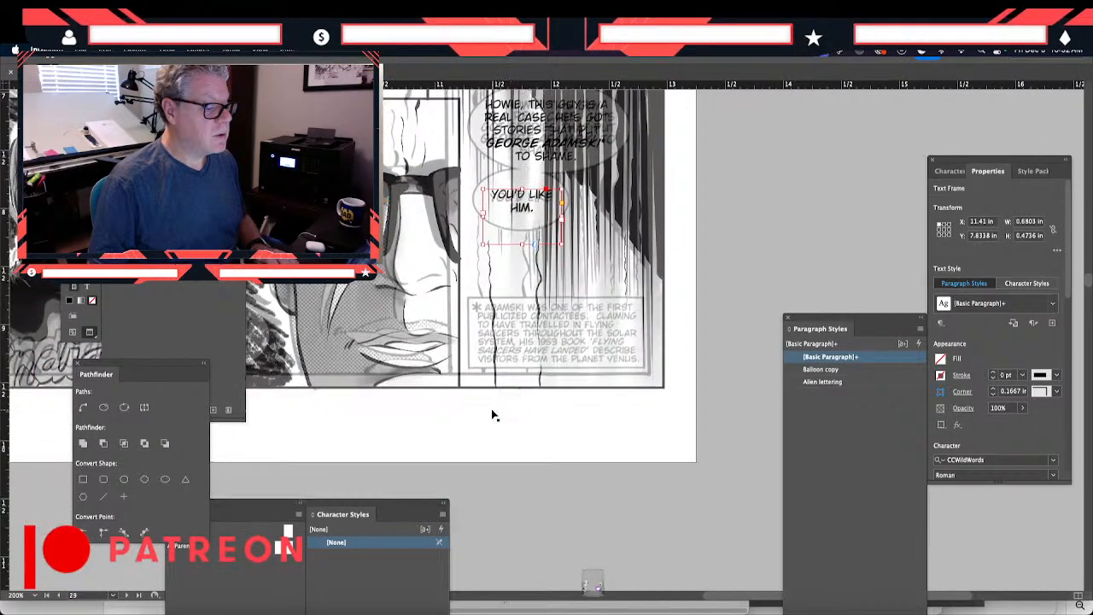
scroll(492, 415, up, 1)
key(ctrl+v)
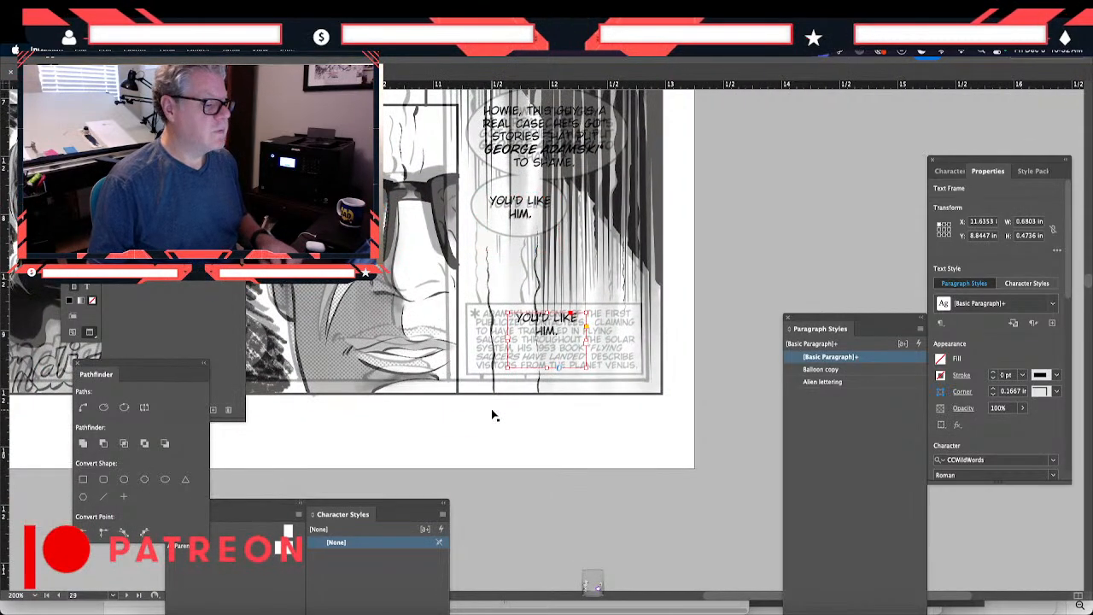
drag(547, 331, 613, 442)
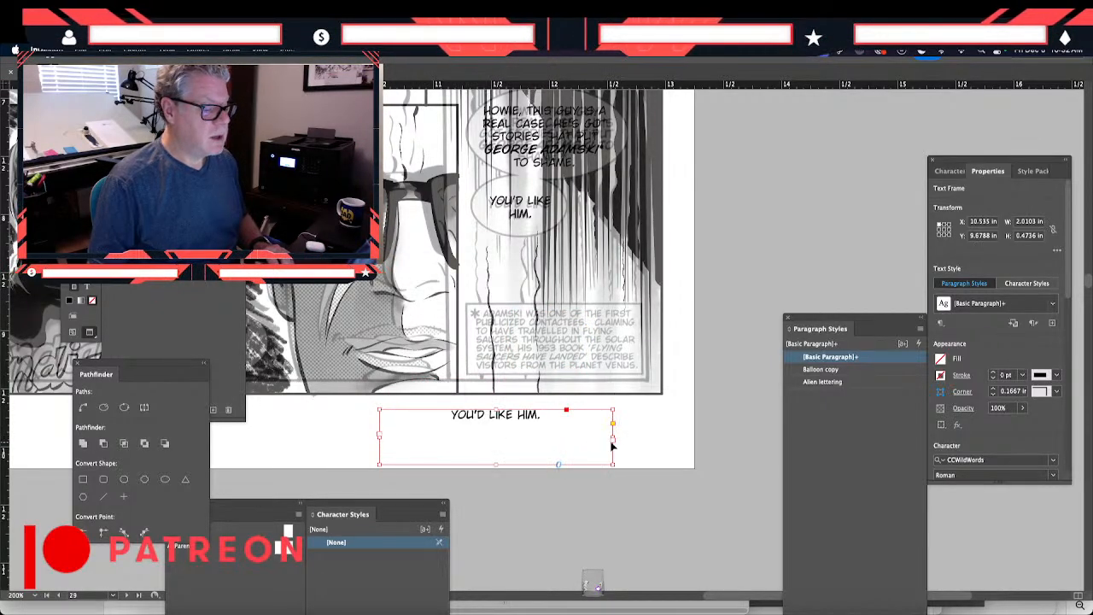
- Replace the widened frame's text with "ADAMSKI WAS ON OF THE FIRST PUBLICIZED CONTACTEES."
double_click(519, 415)
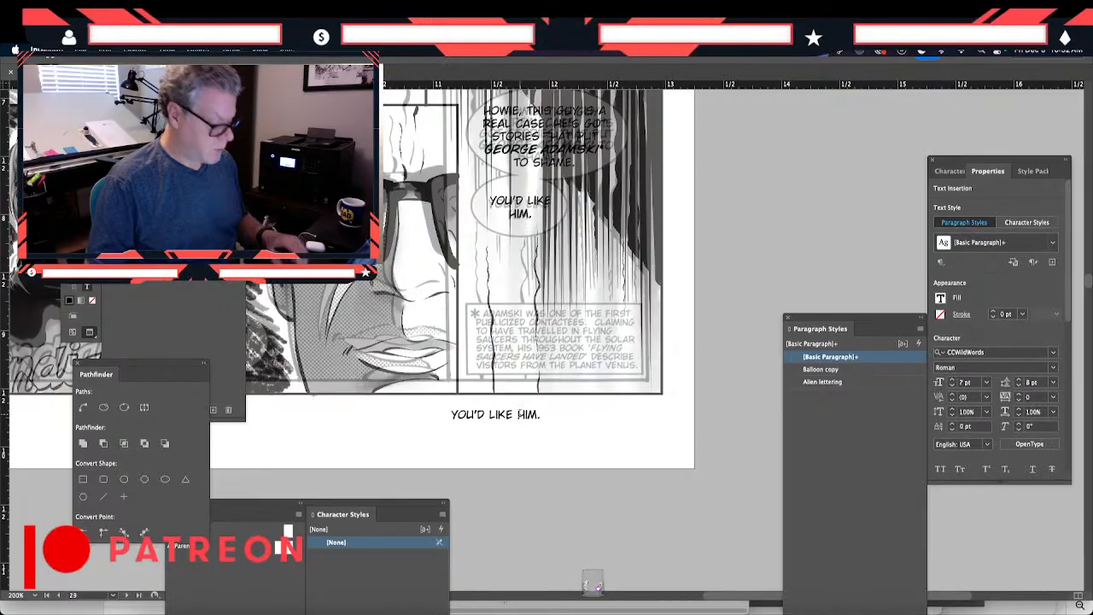
key(super+a)
text(AD)
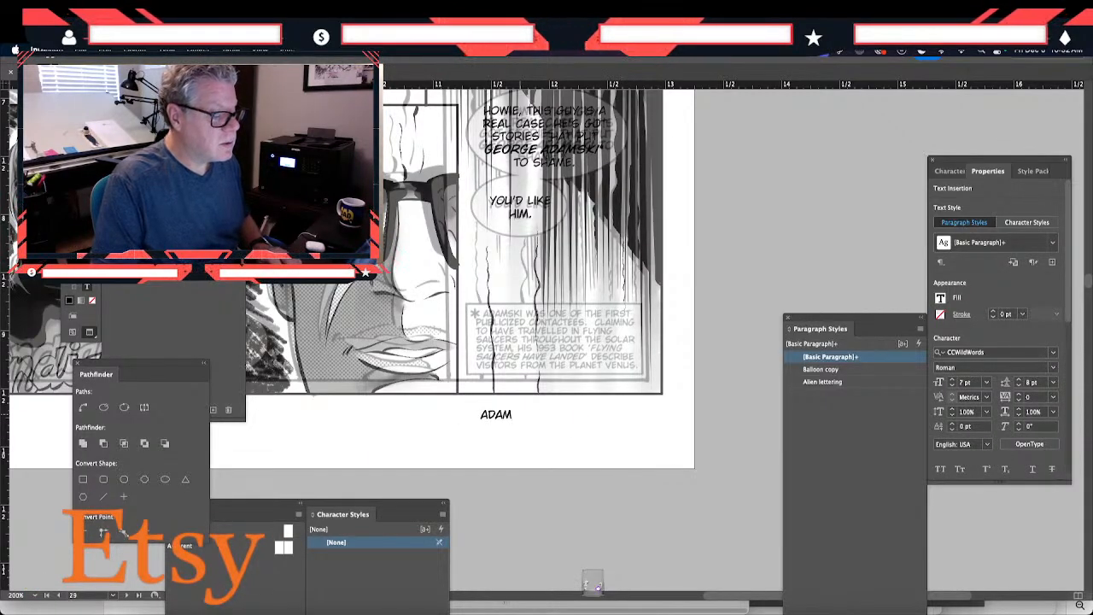
text(AMSKI WAS ON T)
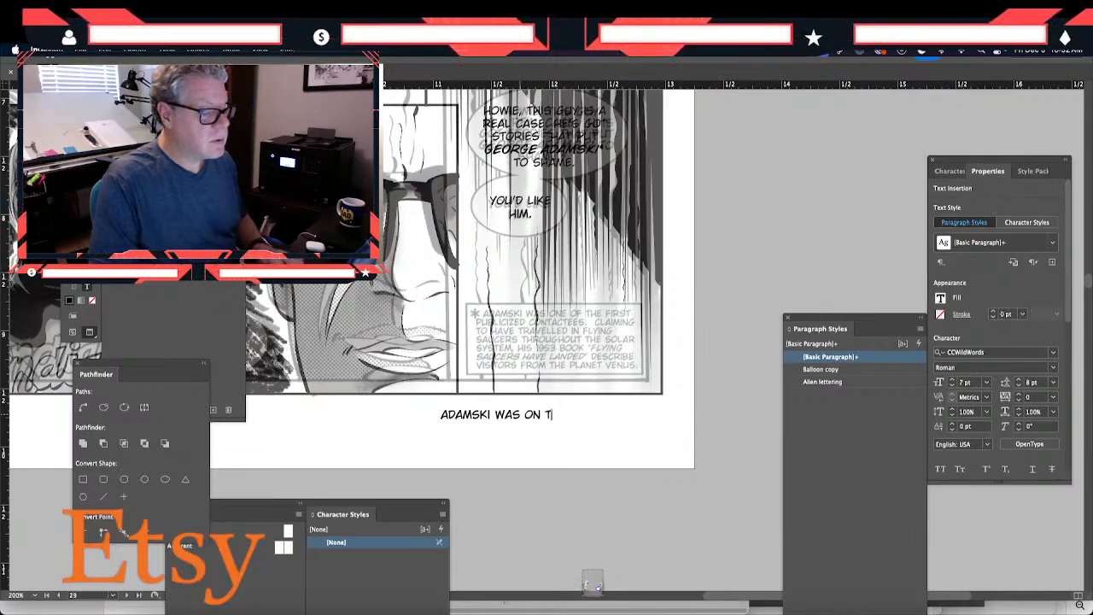
key(BackSpace)
text(OF THE FIRST P)
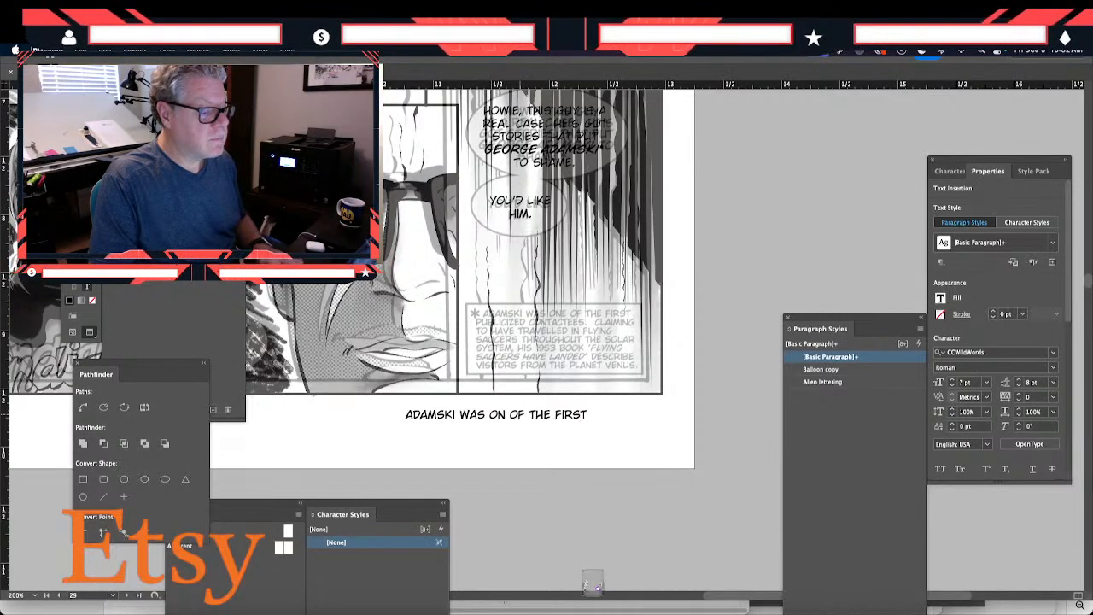
text(UBLICE)
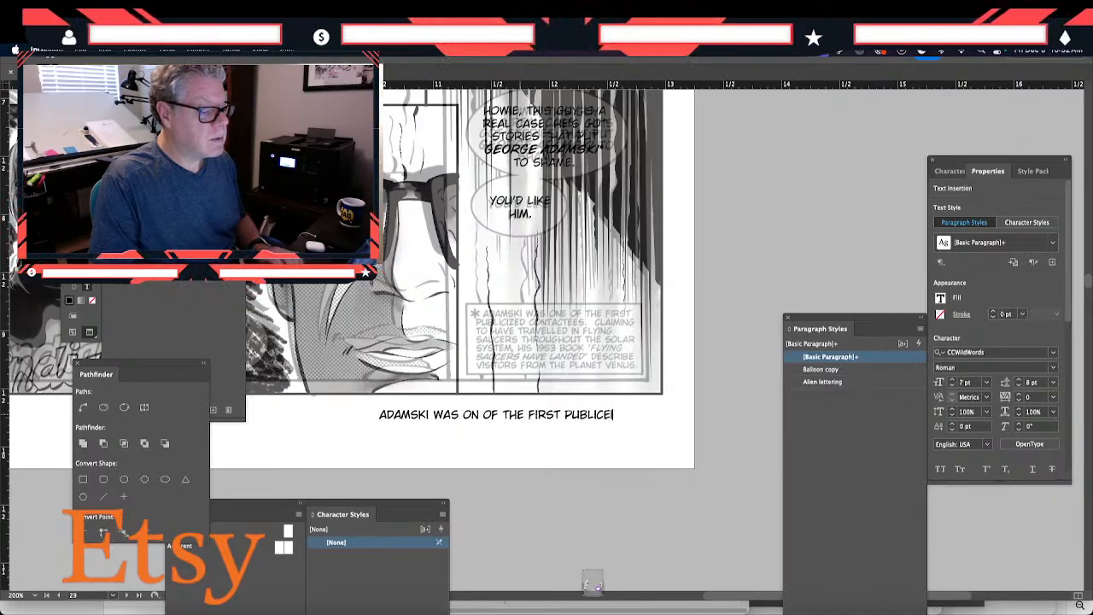
key(BackSpace)
text(IZED )
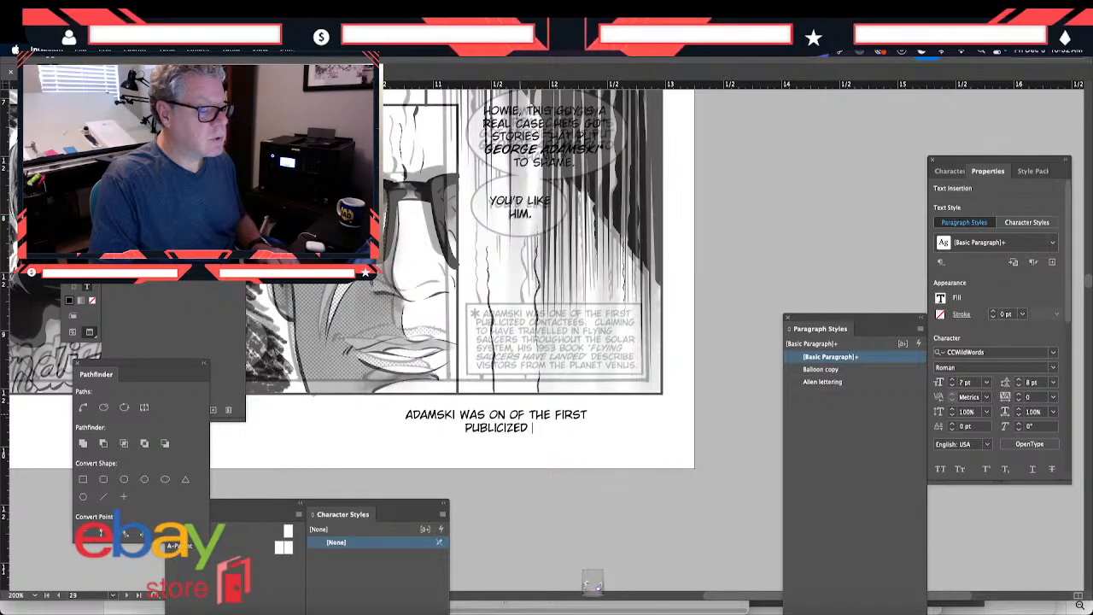
text(CONTACTEES.)
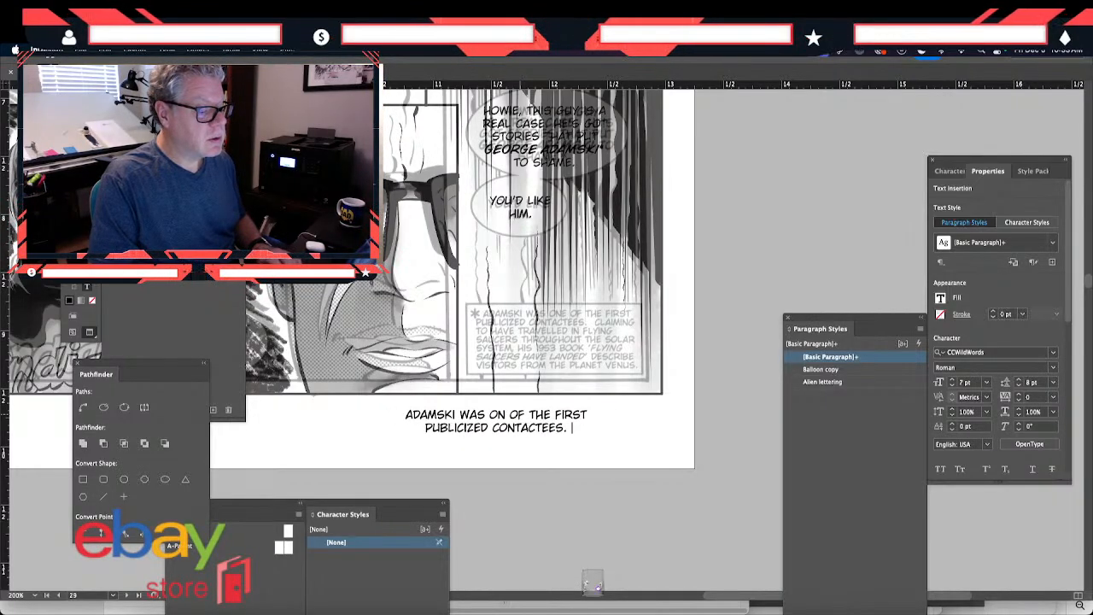
text( CLAIMING TO HAVE)
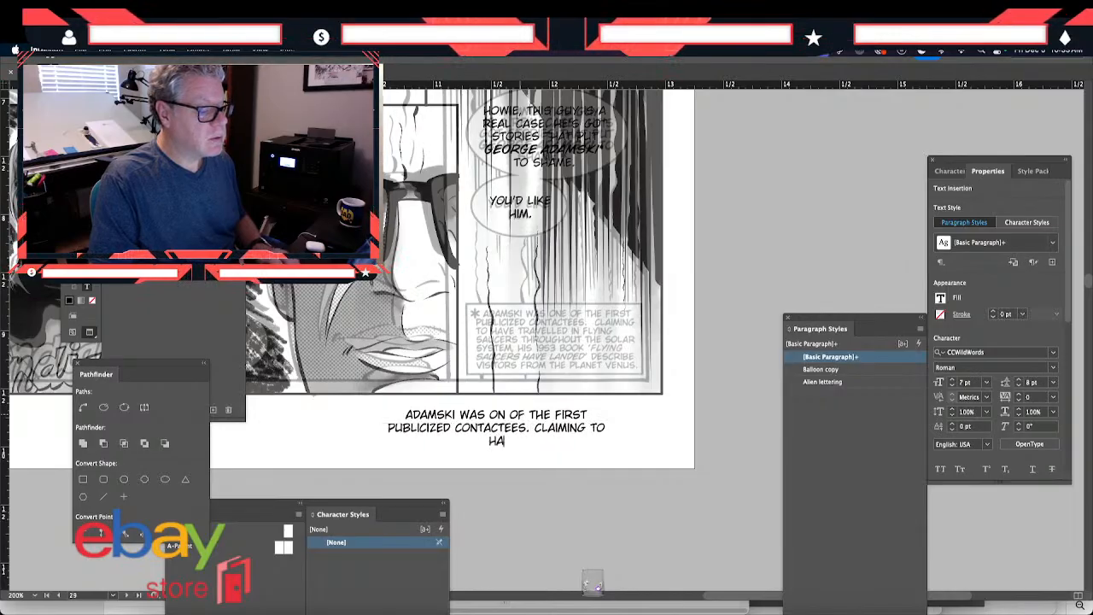
text( TRE)
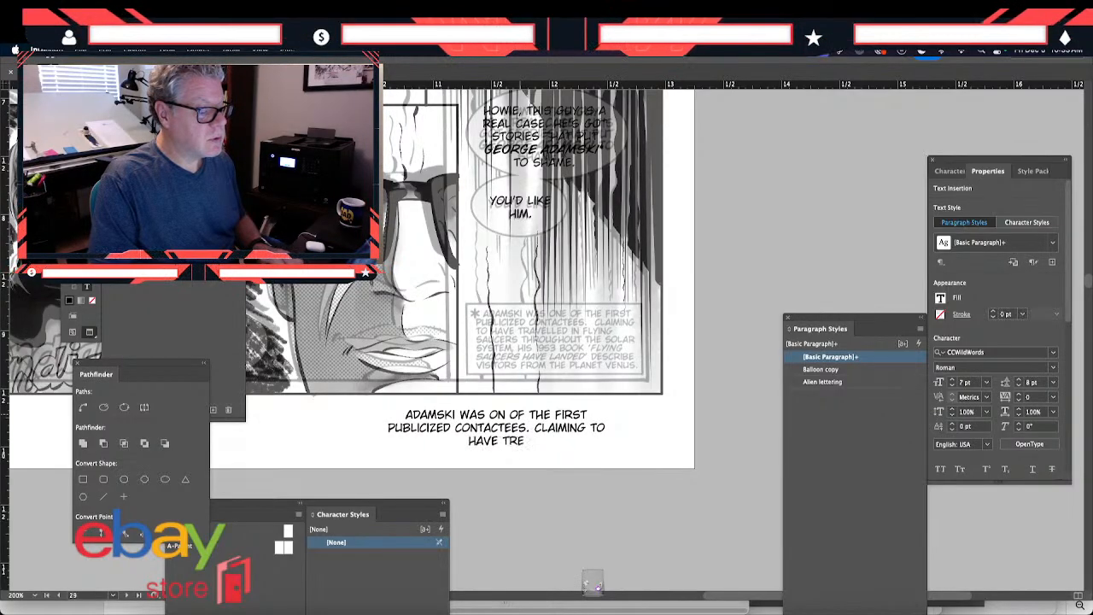
key(BackSpace)
text(AVELLED )
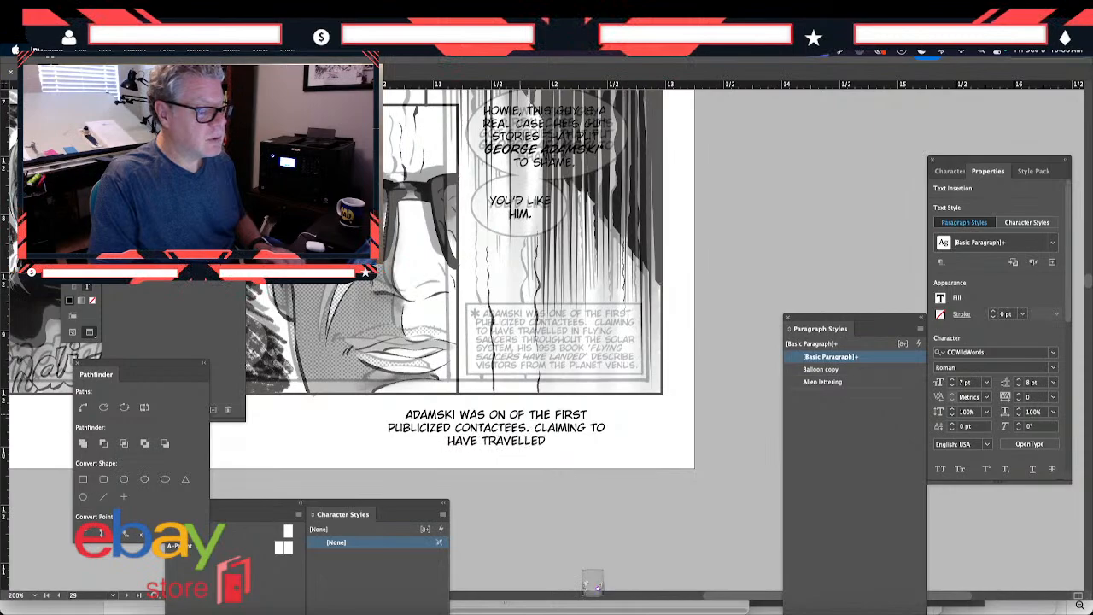
text(IN FLYI)
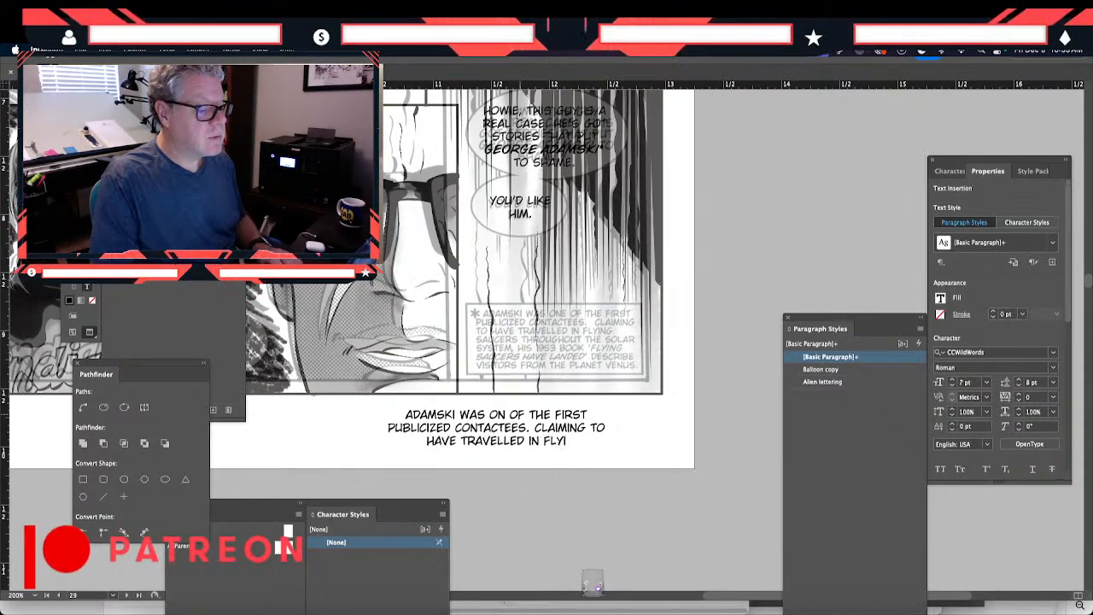
text(NG SAUCERS)
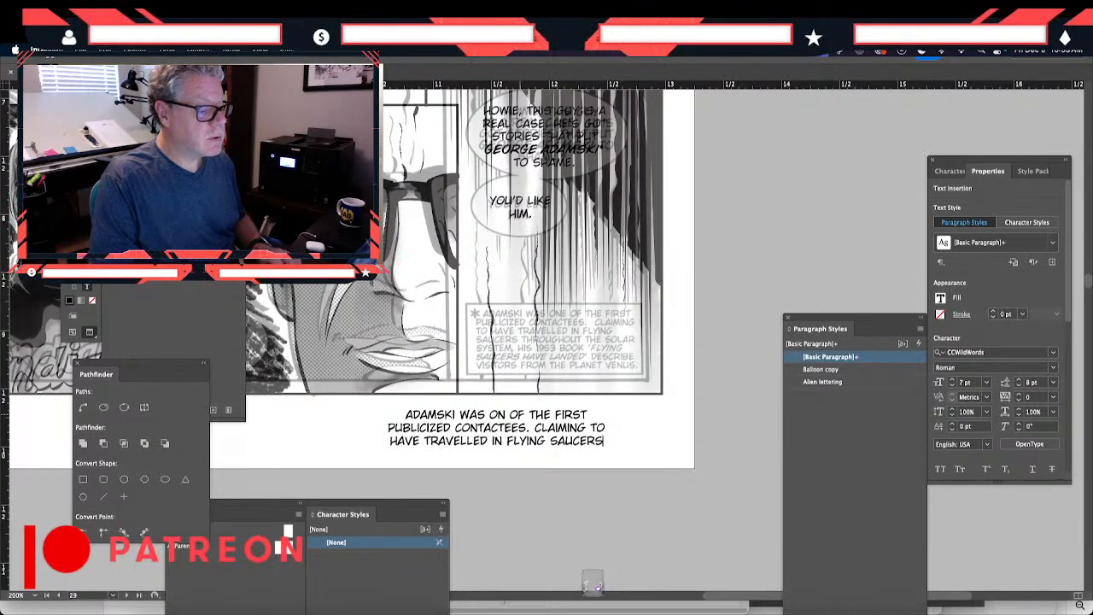
text( THROUGHOUT)
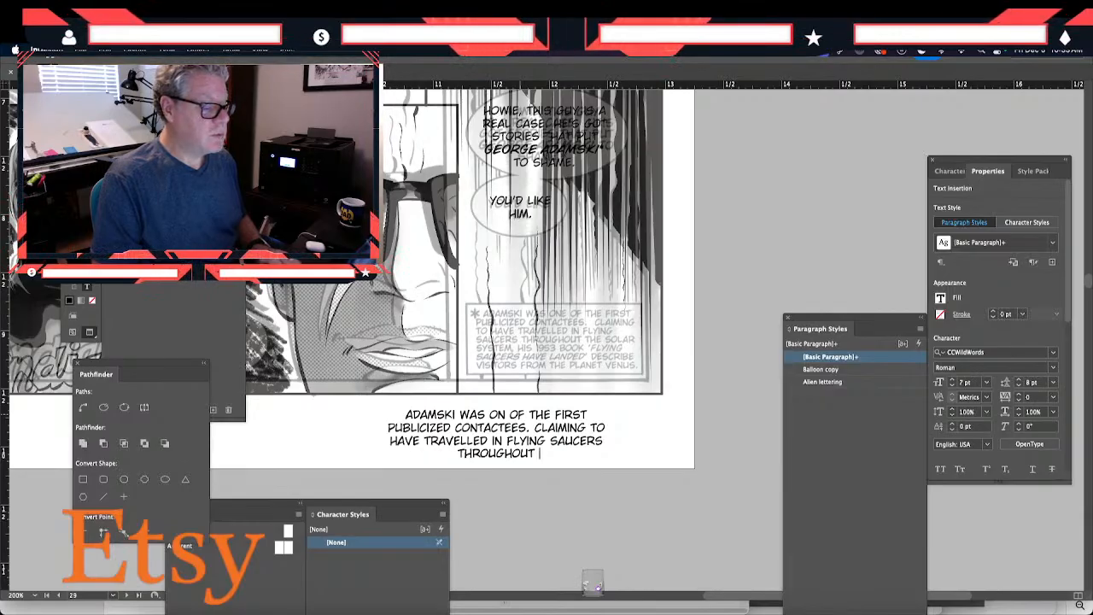
- Continue the caption text with "CLAIMING TO HAVE TRAVELLED IN FLYING SAUCERS THROUGHOUT THE SOLAR SYSTEM"
text(THE)
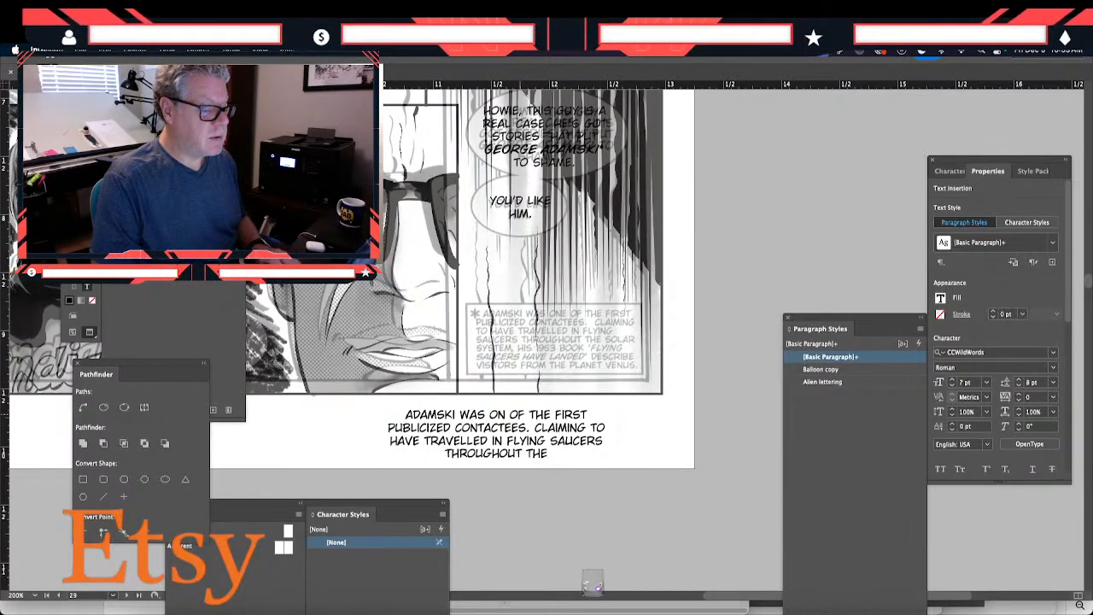
text( SOLAR)
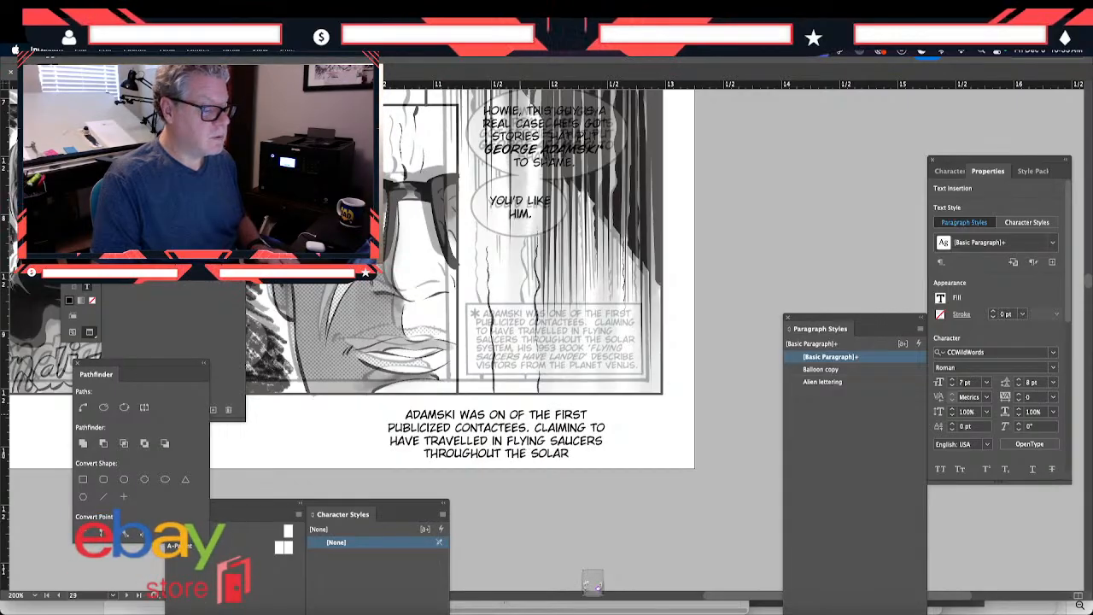
text( SYSTEM)
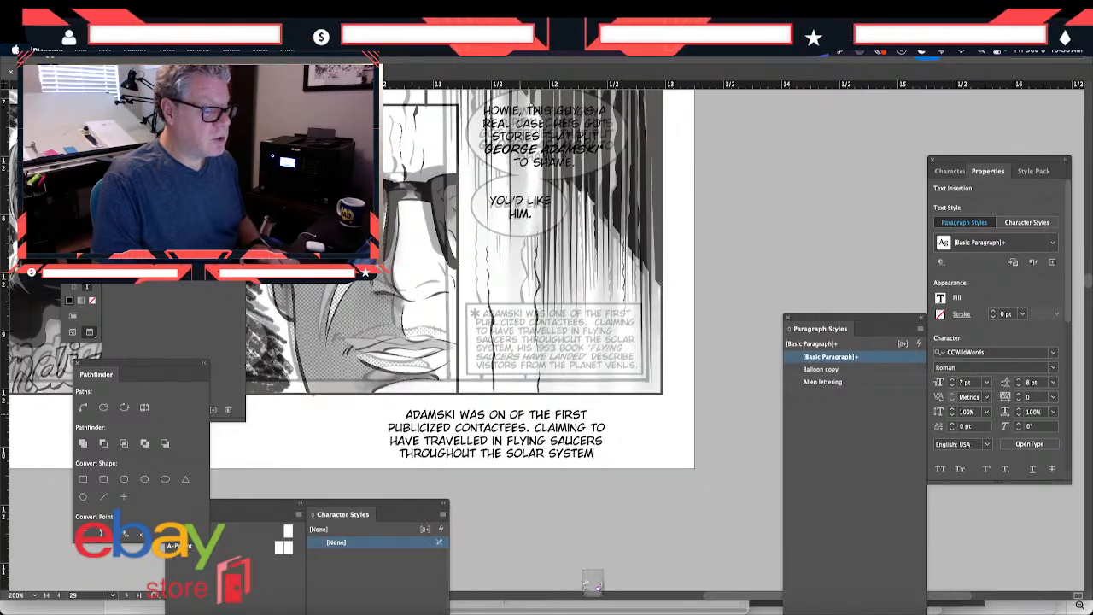
text(.)
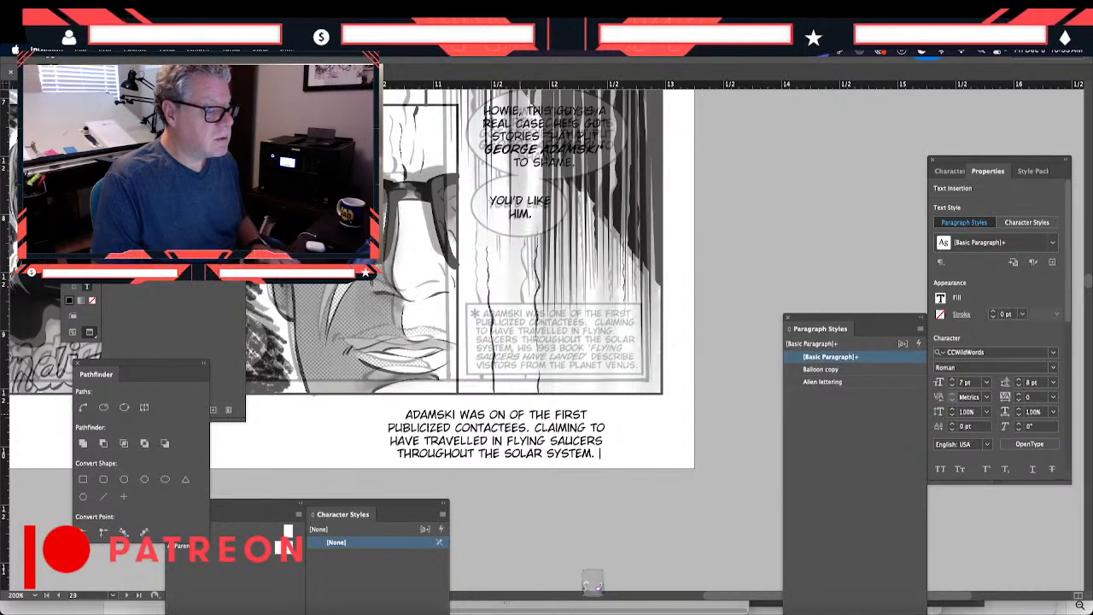
key(BackSpace)
key(BackSpace)
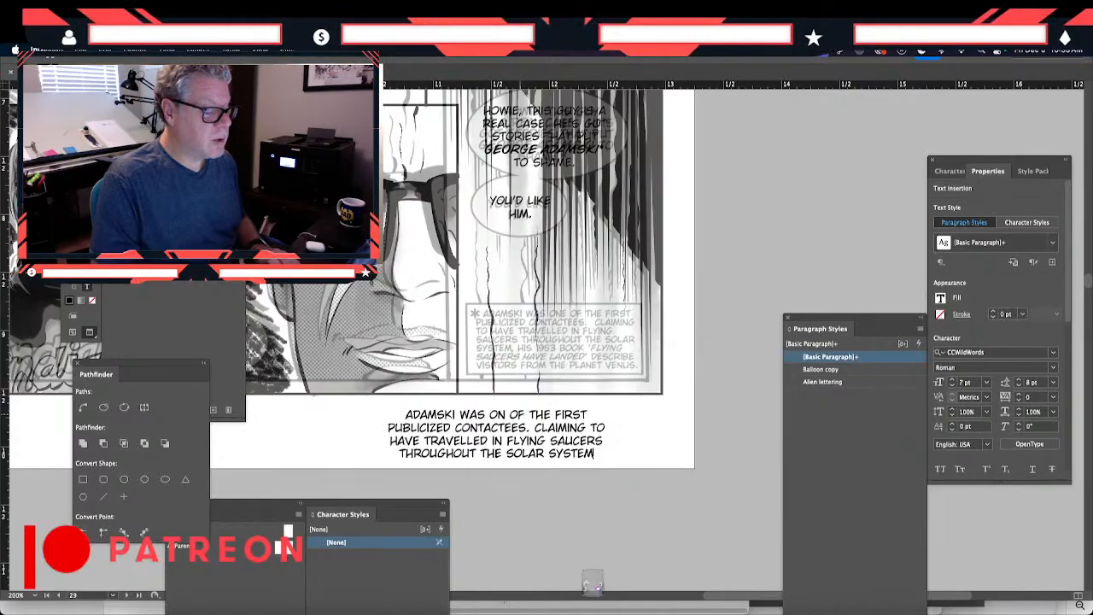
- Finish the caption with ", HIS 1953 BOOK 'FLYING SAUCERS HAVE LANDED' DESCRIBE VISITORS FROM THE PLANET VENUS."
text(, HIS)
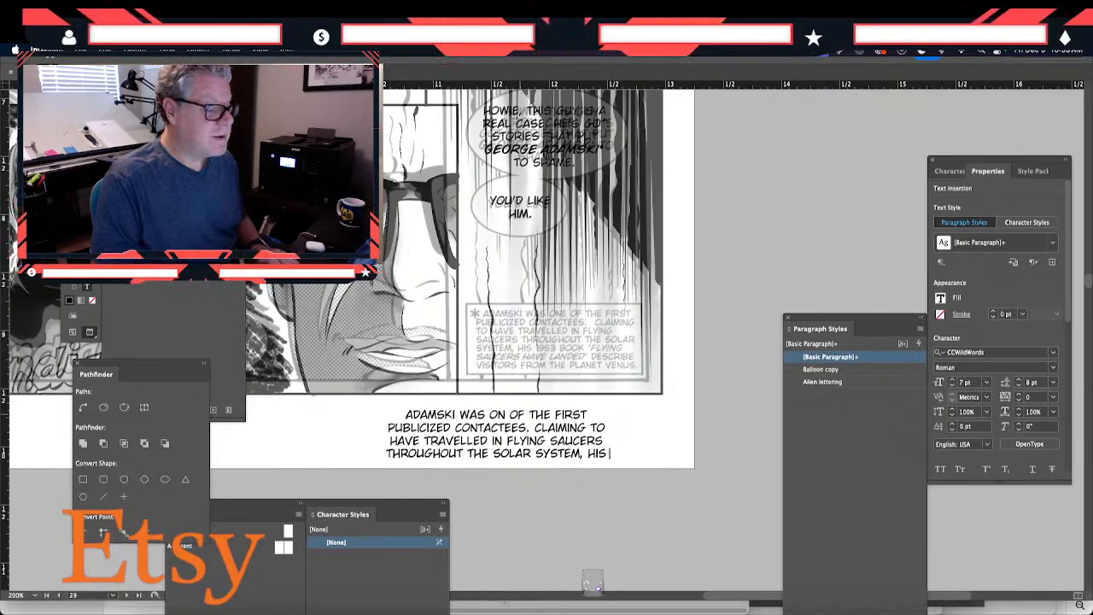
text(1953)
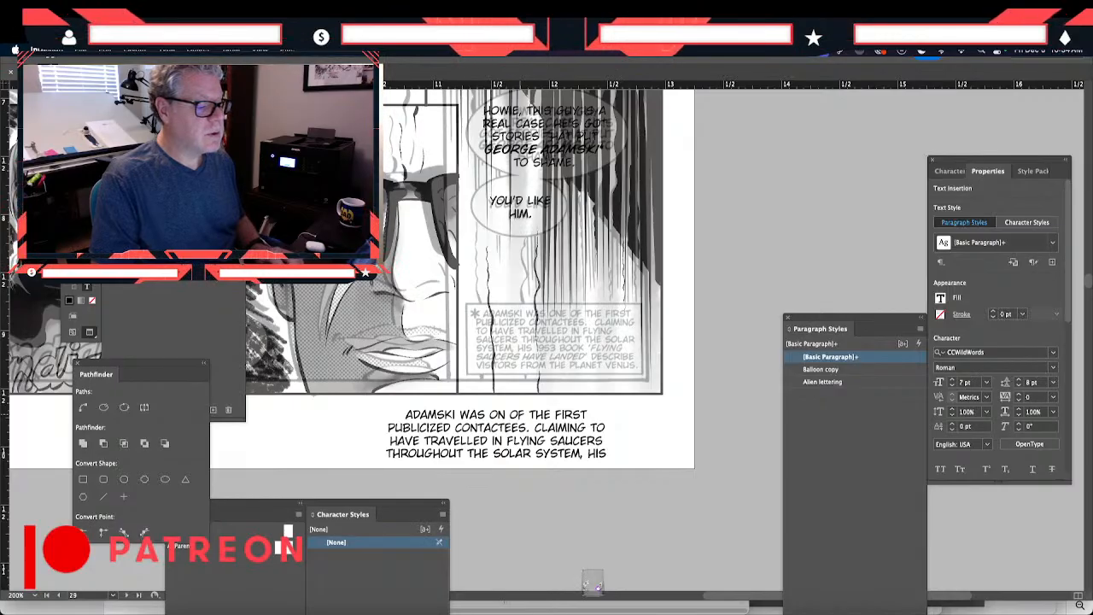
key(Escape)
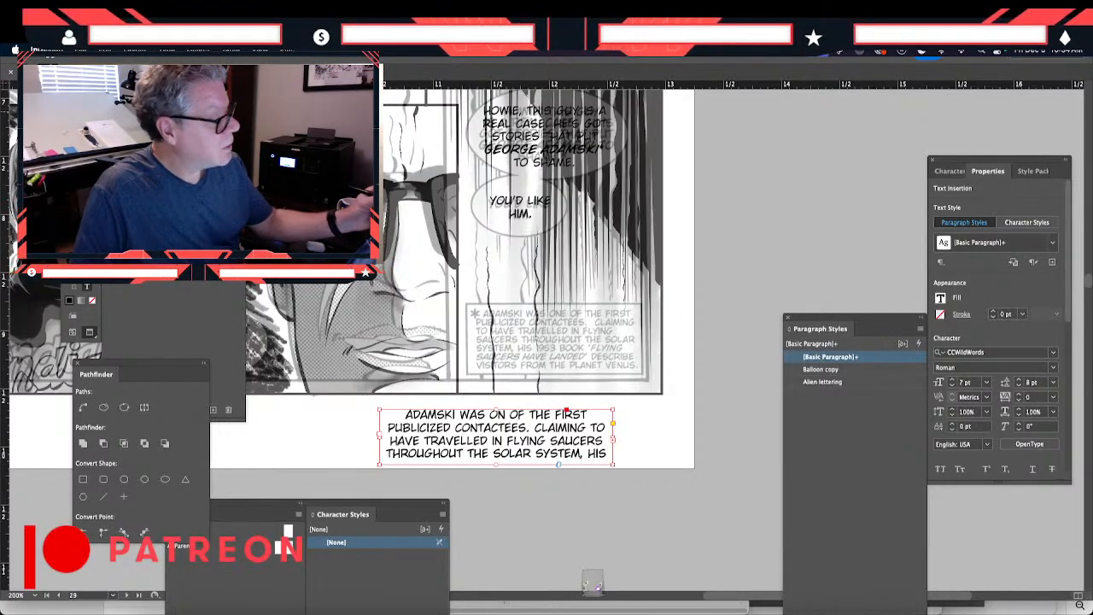
- Extend the new Adamski caption frame to 0.92 in high and move it to about X 9.67 in, Y 9.39 in
drag(496, 465, 496, 516)
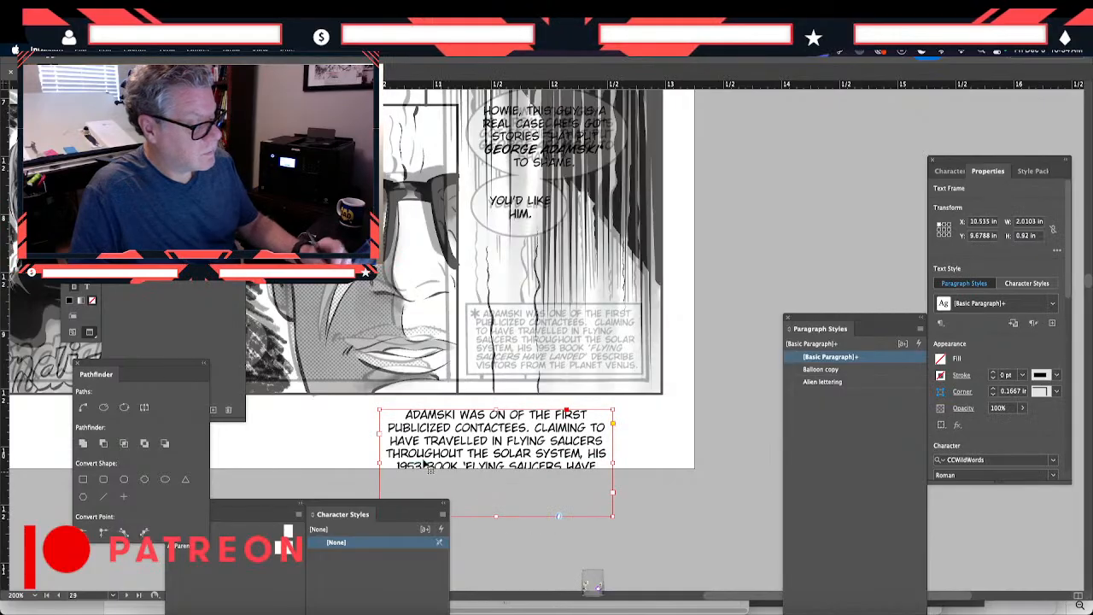
drag(414, 459, 356, 432)
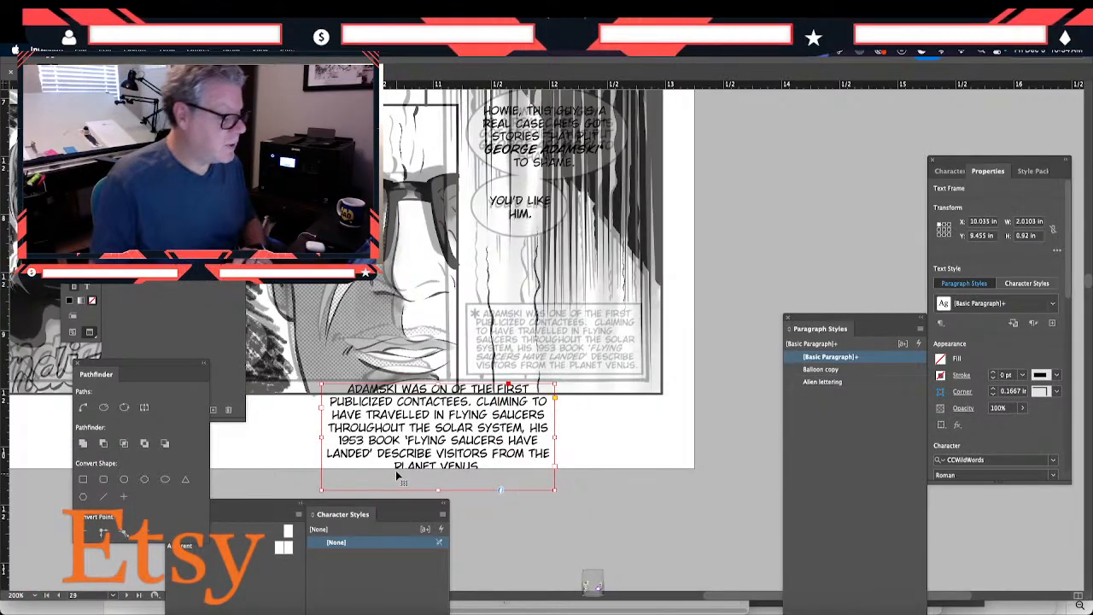
drag(410, 455, 367, 445)
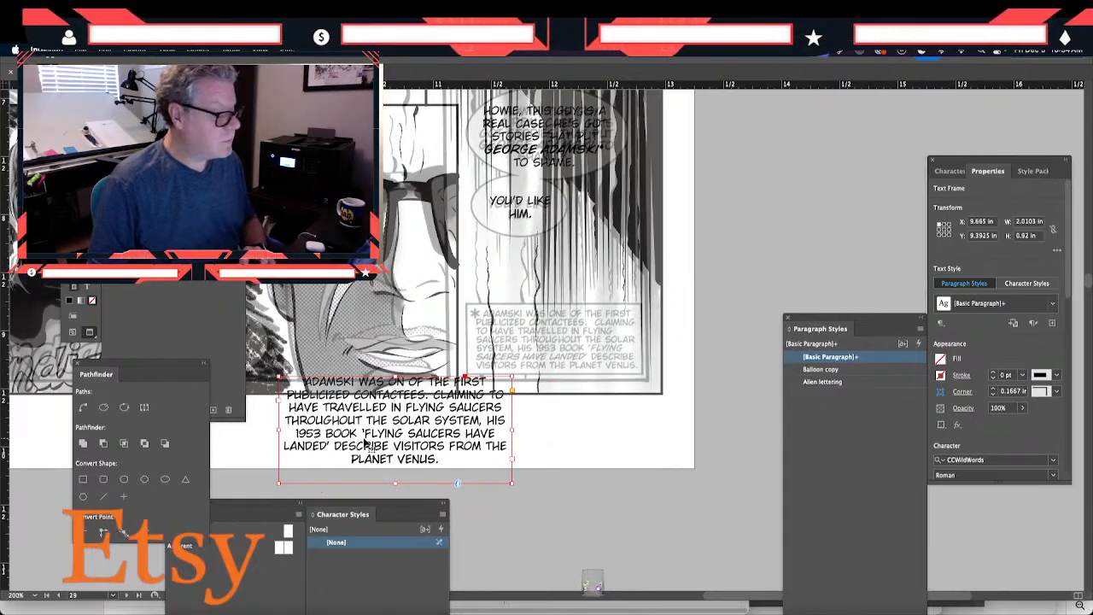
- Left-align all of the new Adamski caption text and narrow its frame to about 1.87 in wide
drag(135, 370, 786, 181)
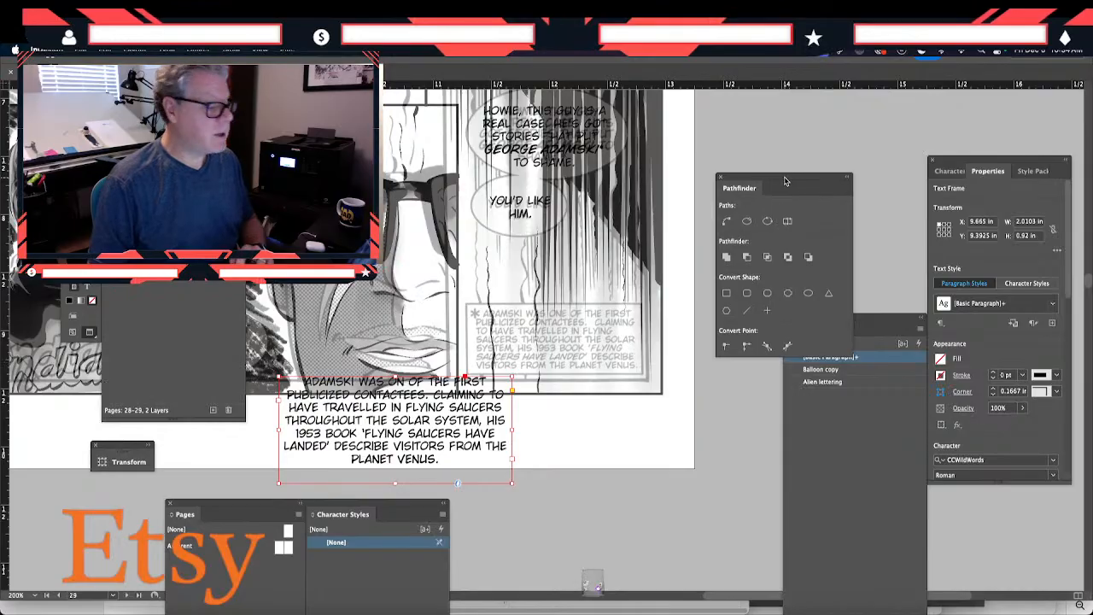
click(953, 172)
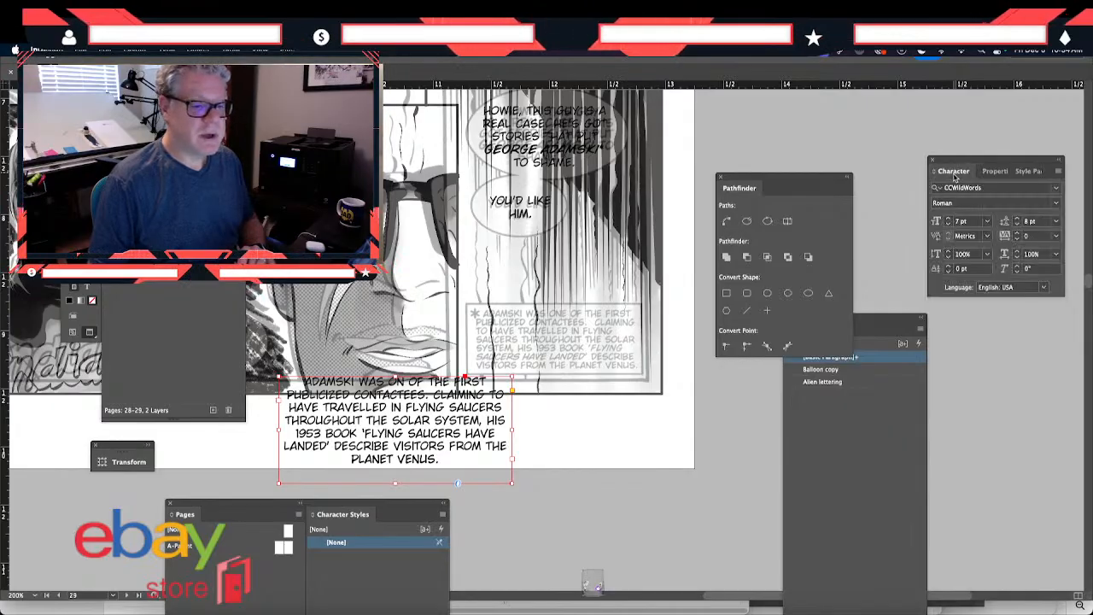
double_click(407, 447)
key(ctrl+a)
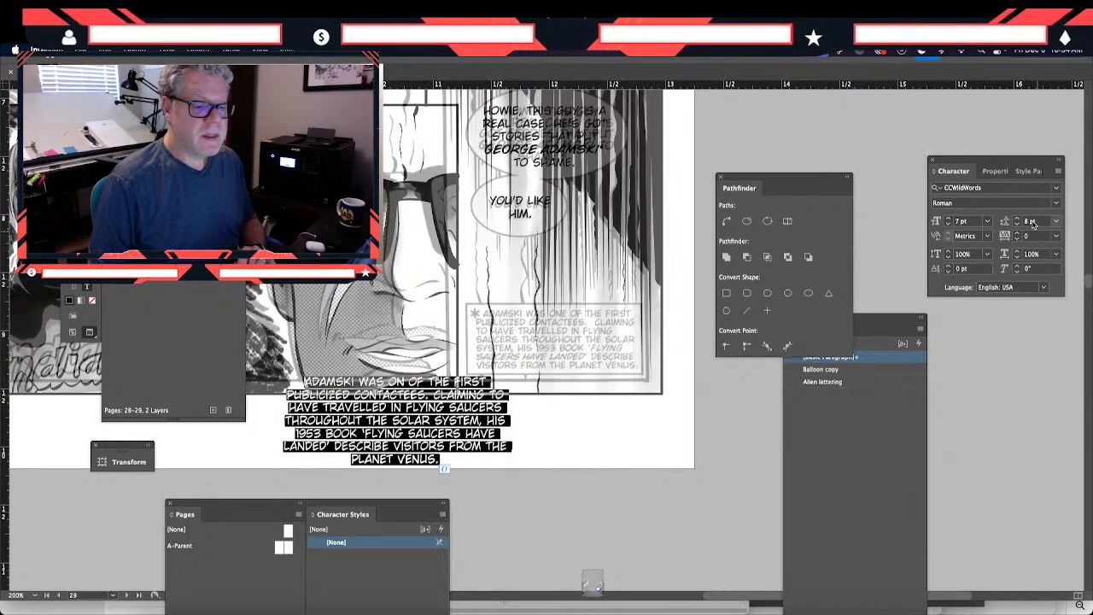
click(991, 172)
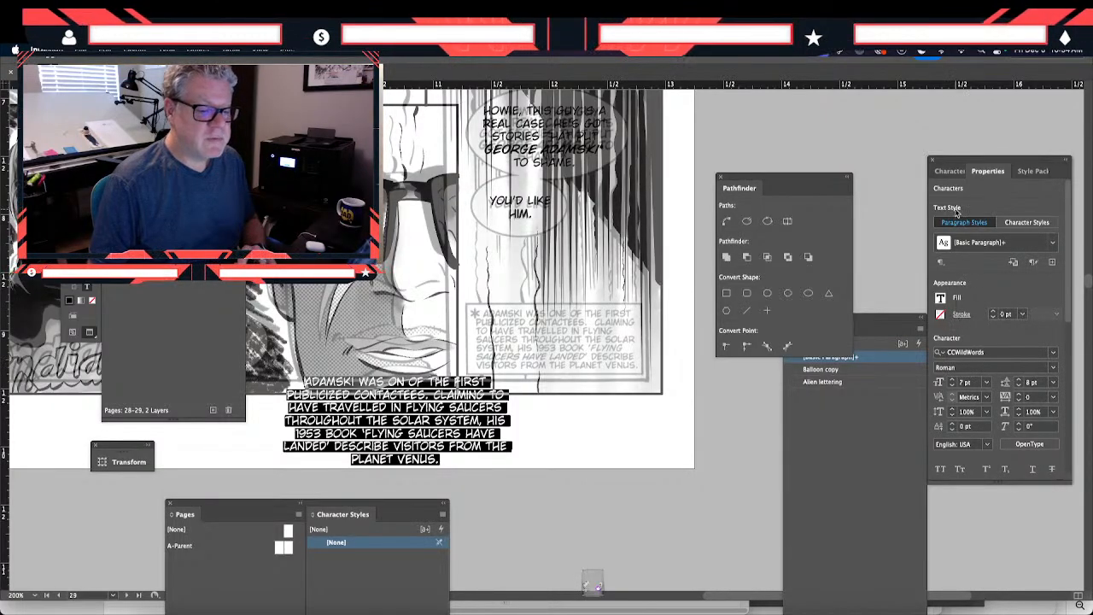
drag(985, 161, 953, 135)
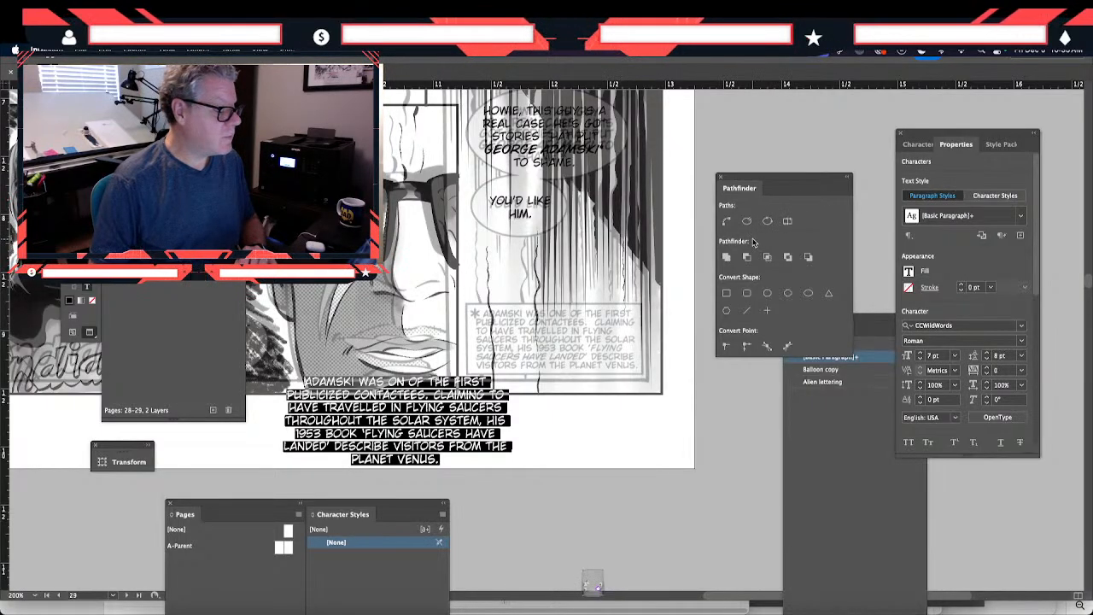
click(925, 145)
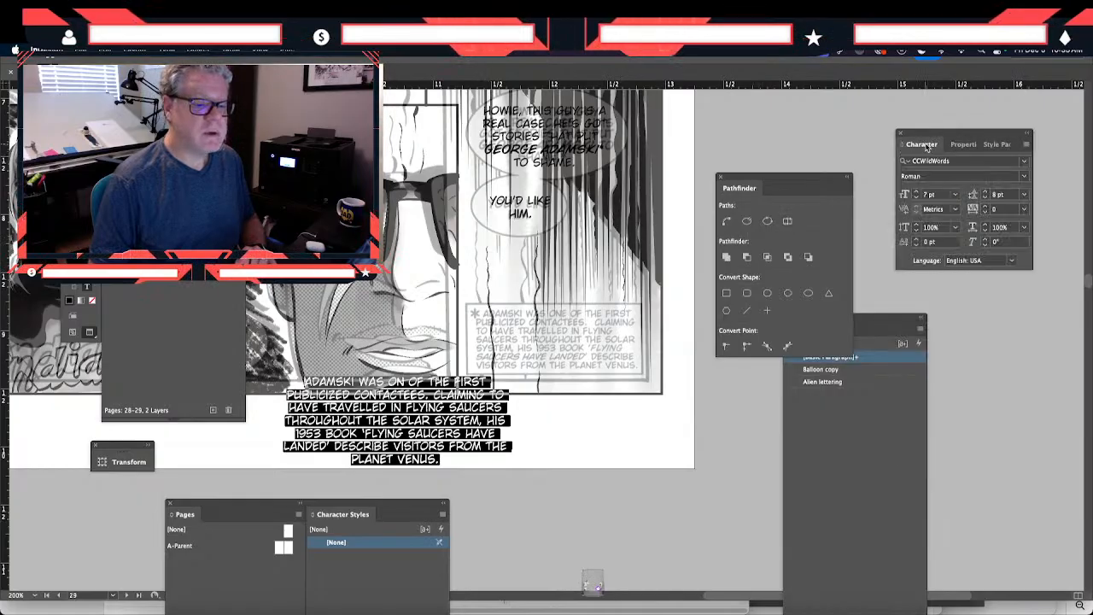
click(963, 145)
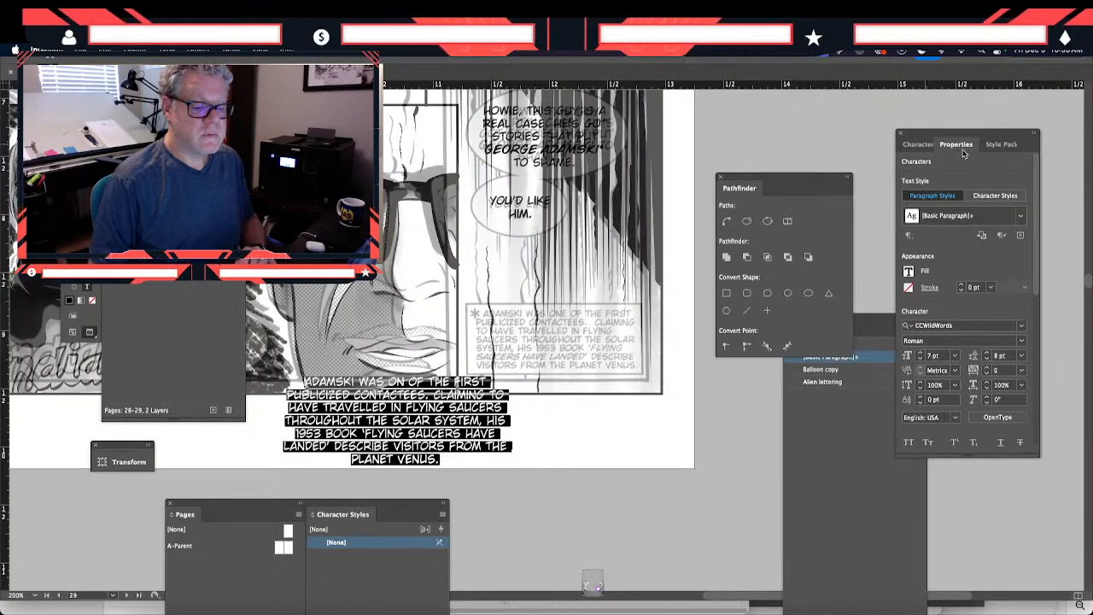
scroll(1036, 270, down, 5)
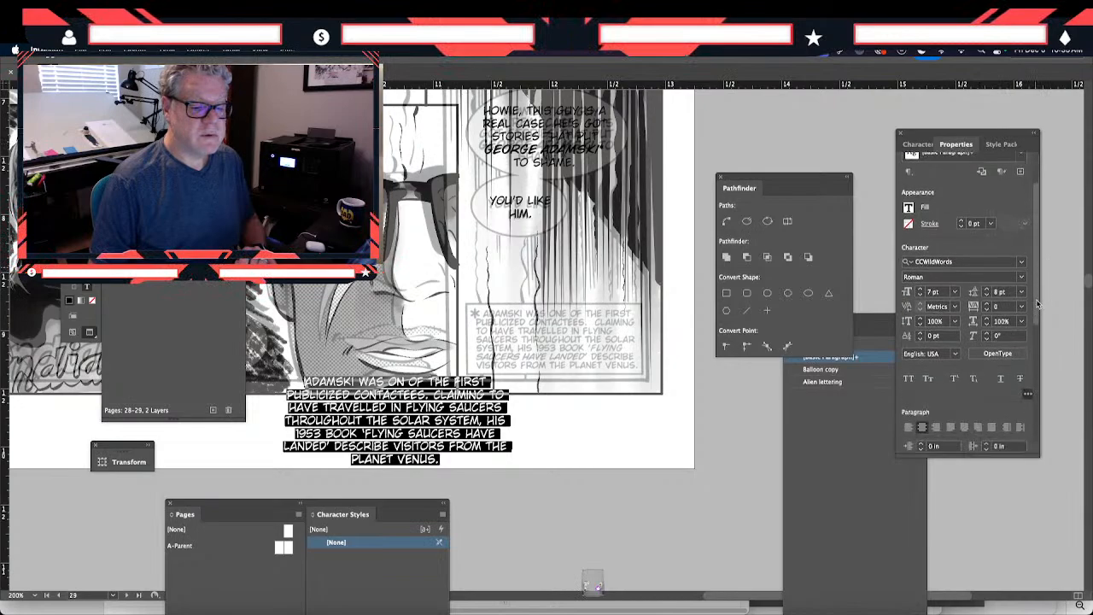
click(909, 326)
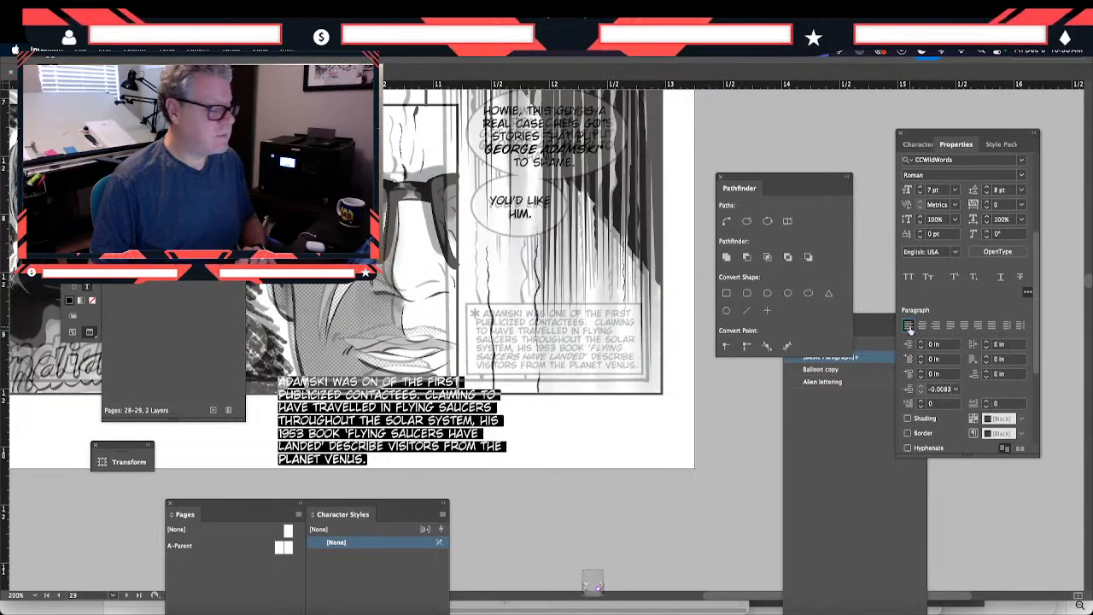
key(Escape)
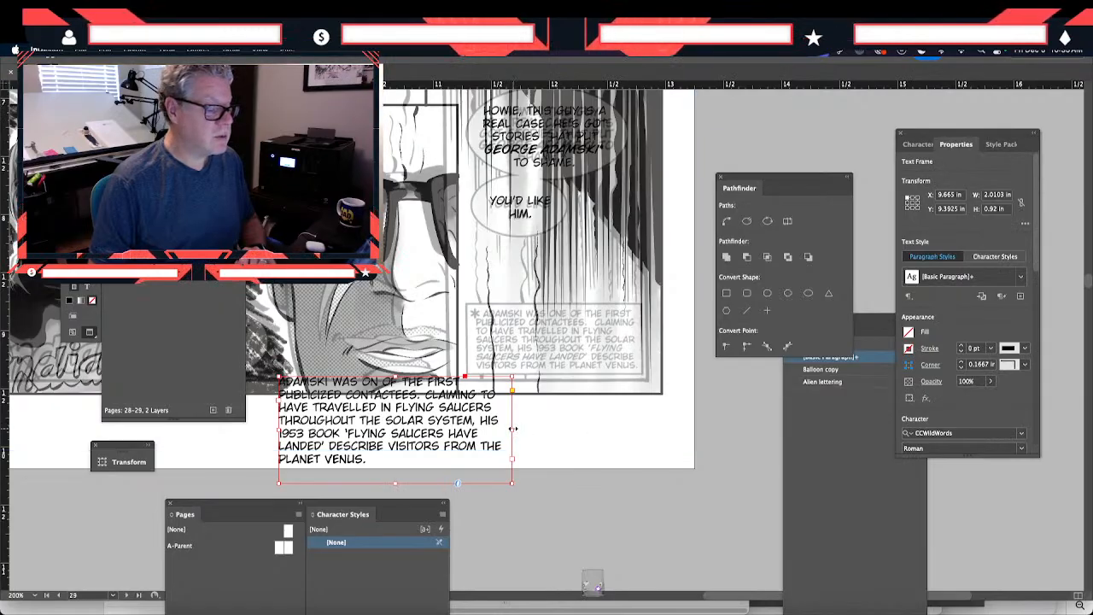
drag(513, 429, 485, 425)
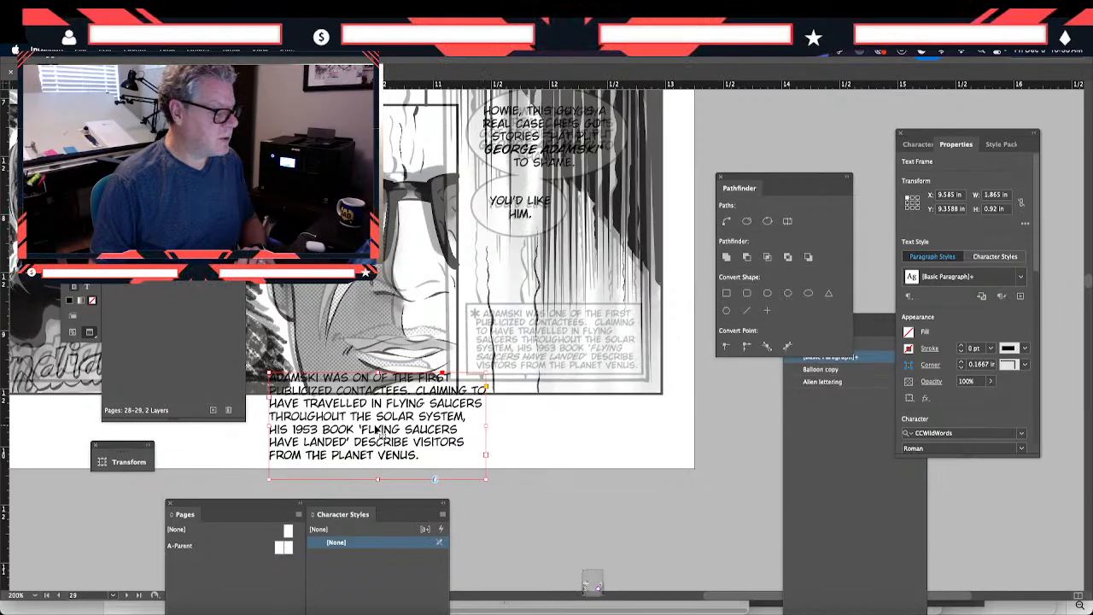
- Move the new Adamski caption frame to about X 9.96 in, Y 9.27 in
drag(379, 430, 405, 419)
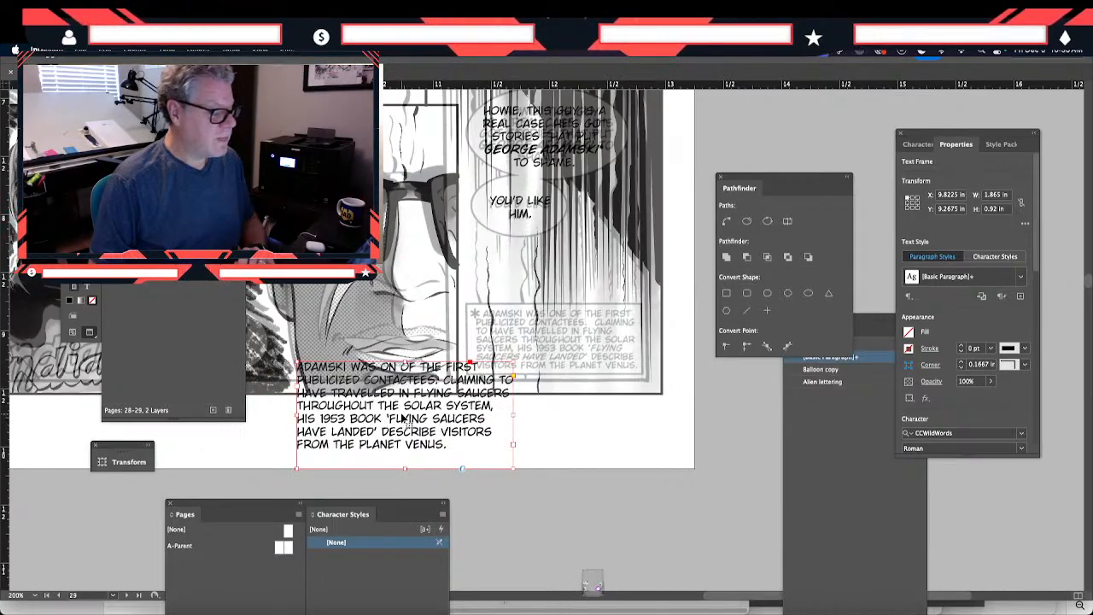
double_click(464, 419)
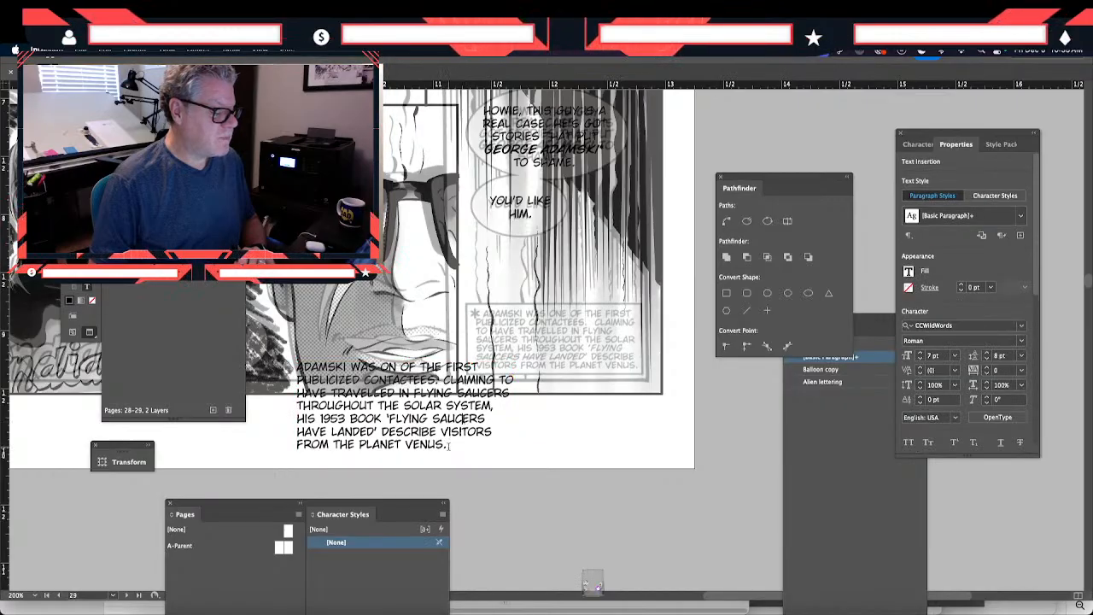
drag(448, 445, 288, 363)
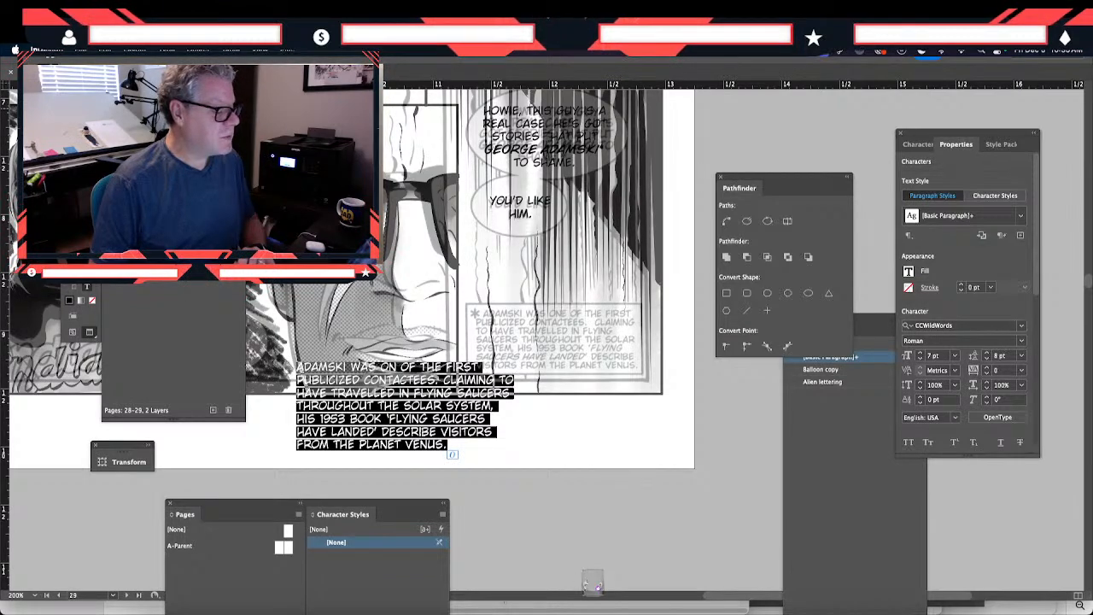
key(Escape)
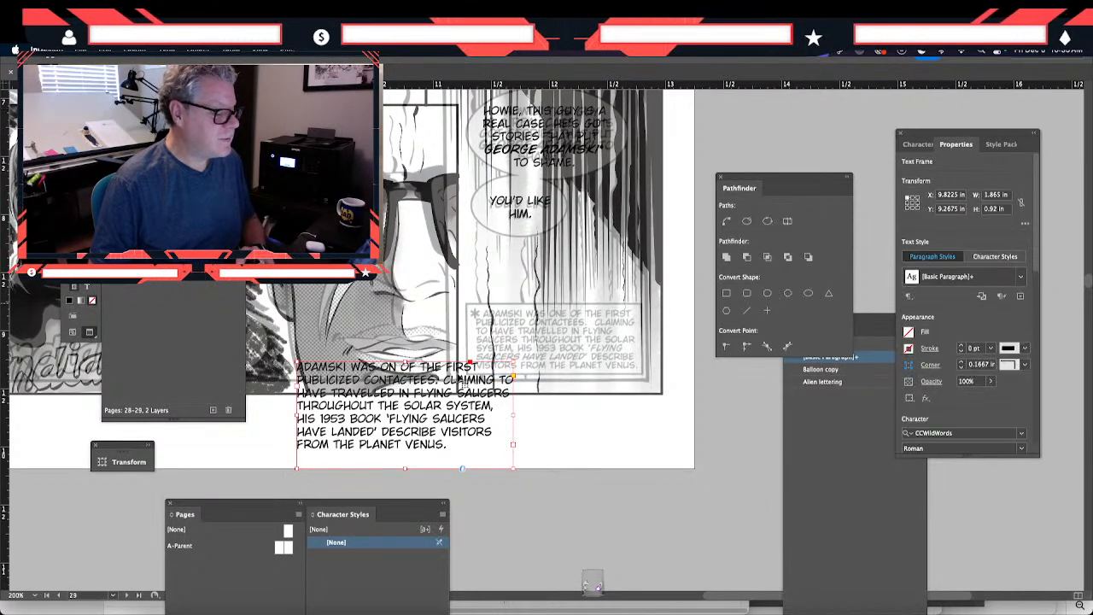
drag(439, 432, 453, 432)
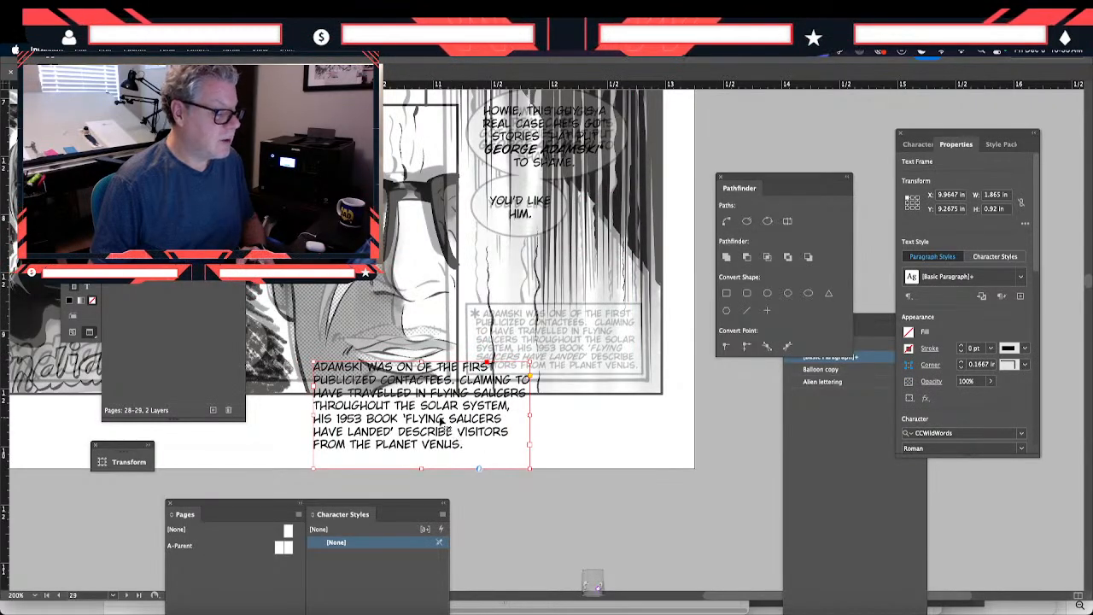
- Set the book title 'FLYING SAUCERS HAVE LANDED' in the new Adamski caption in BoldItalic
double_click(412, 418)
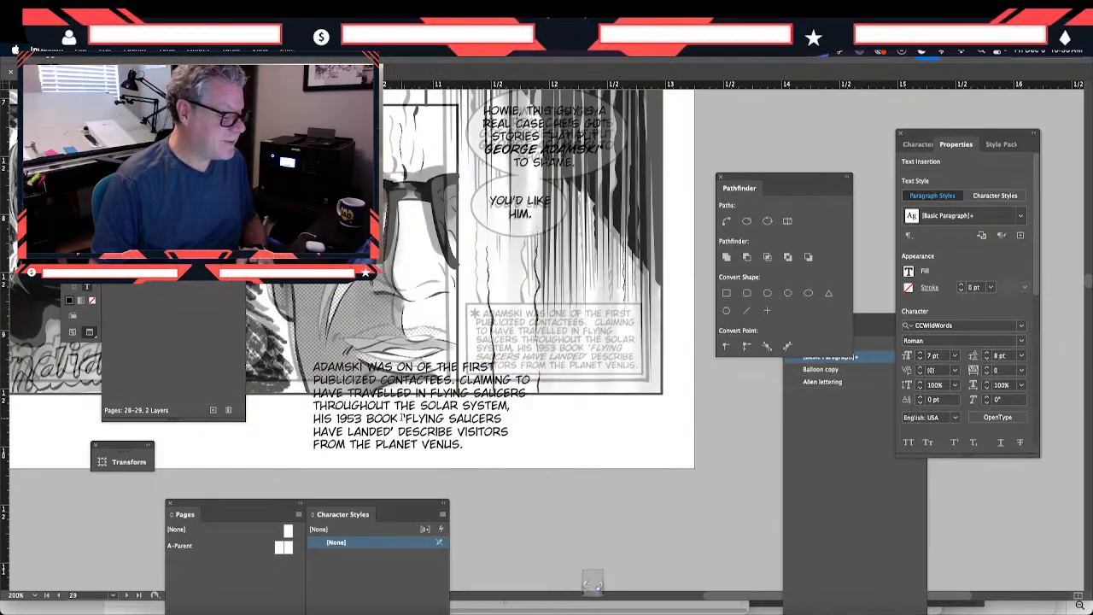
drag(401, 418, 393, 432)
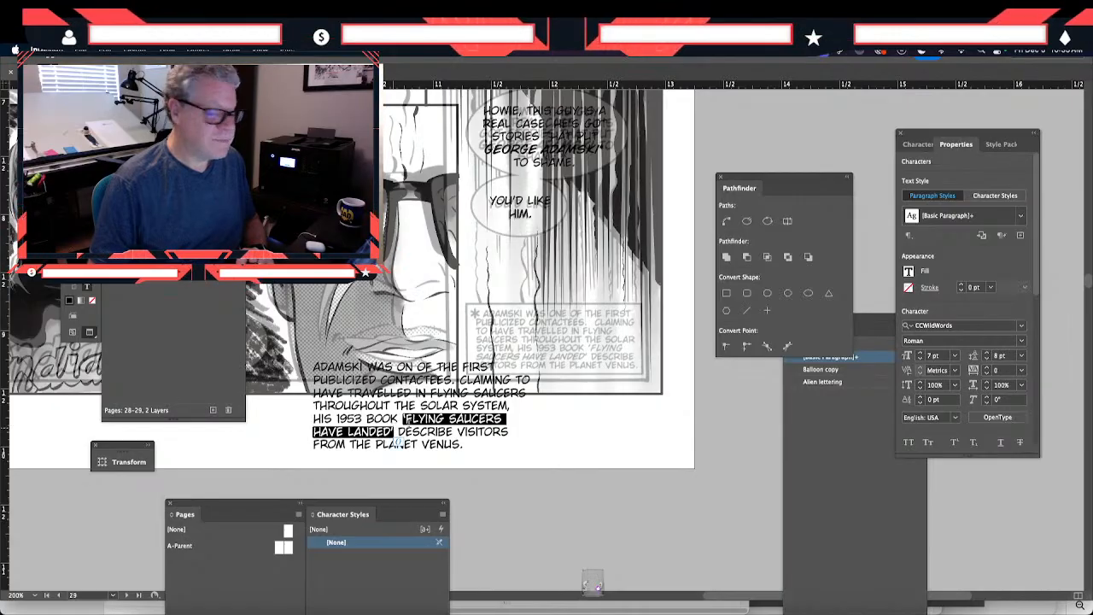
click(1023, 341)
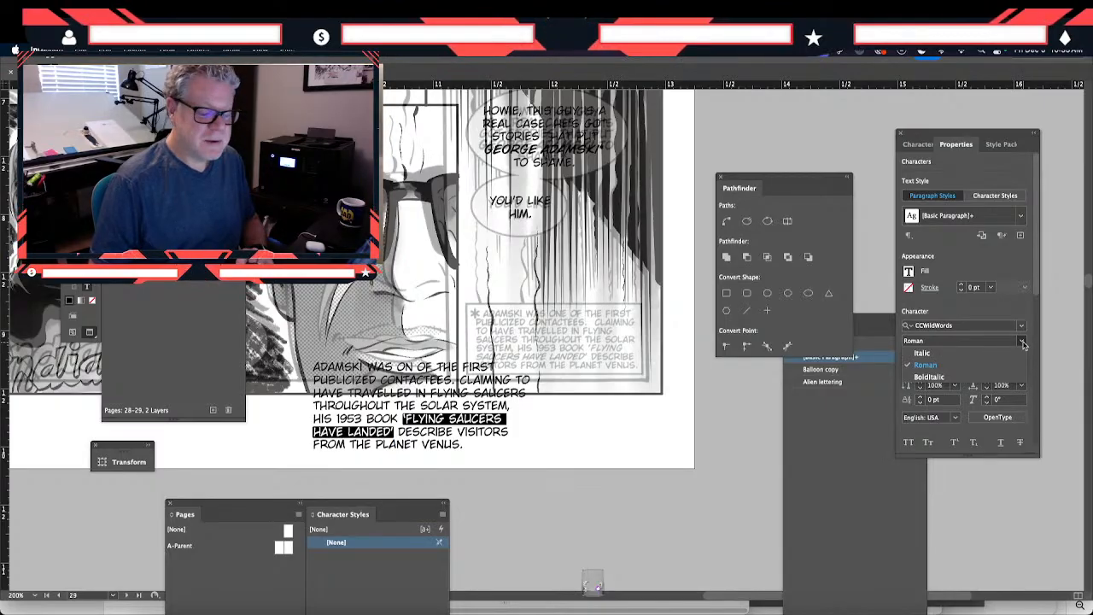
click(1023, 343)
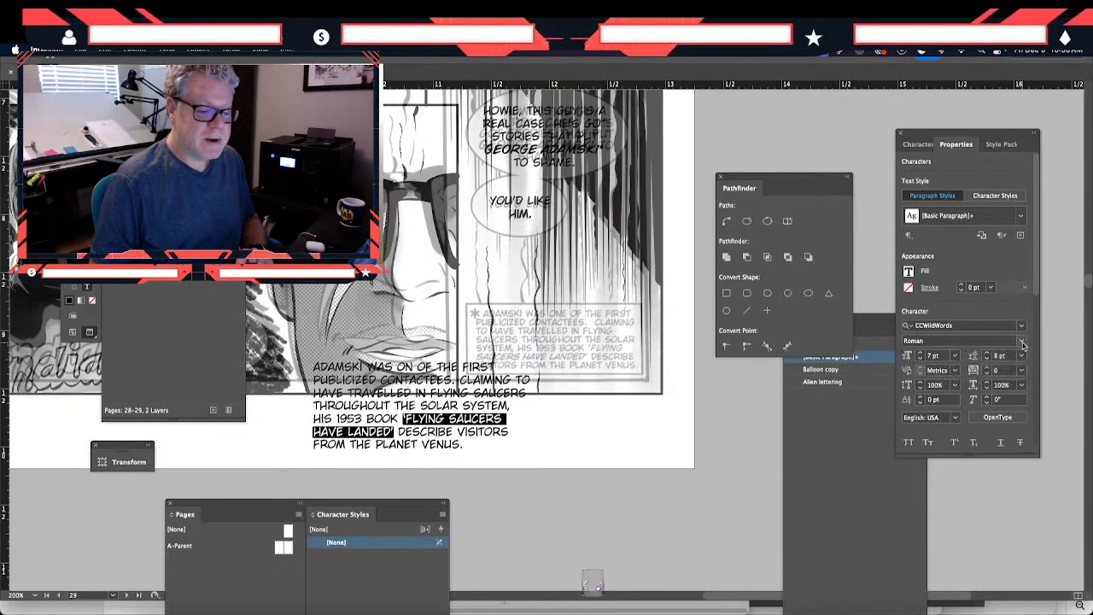
click(1023, 343)
click(991, 382)
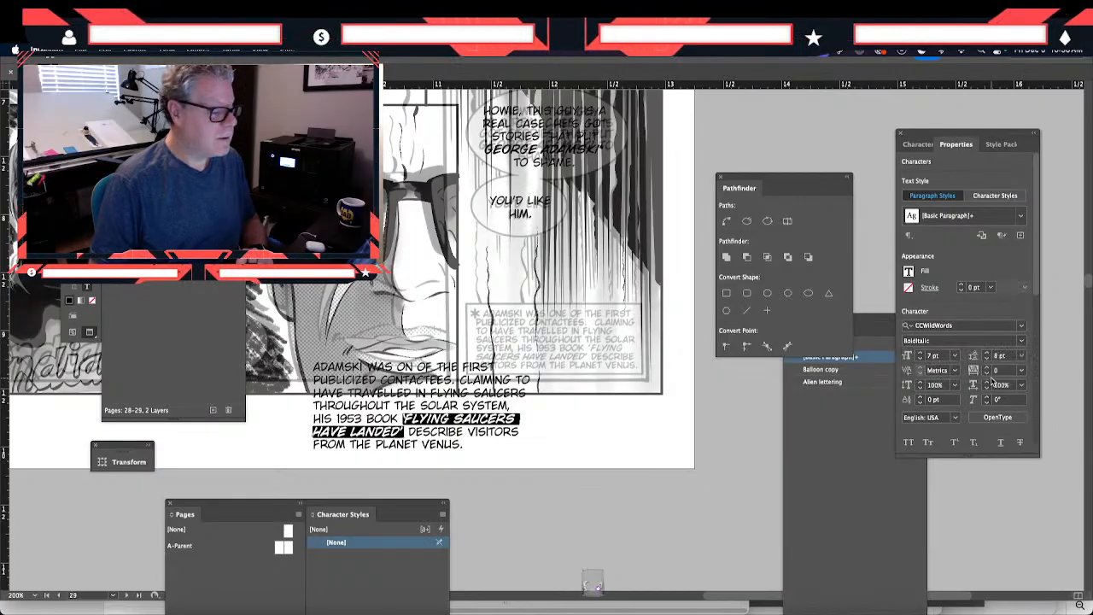
click(674, 471)
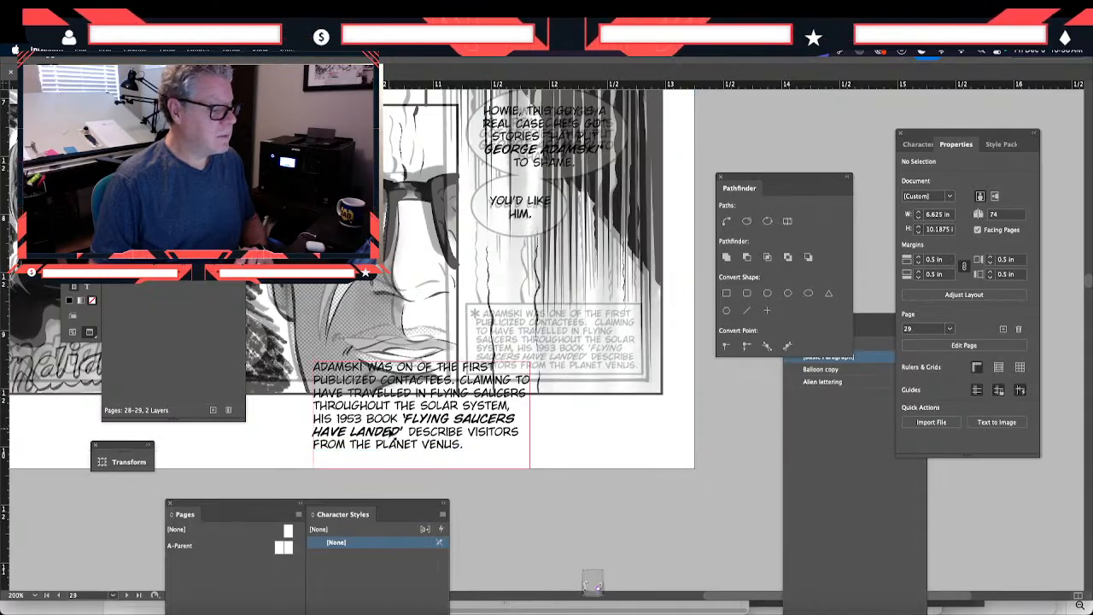
- Scale the new caption with its text down over the original caption box, at about X 11.35 in, Y 8.80 in, and widen its frame to about 1.51 in
click(395, 438)
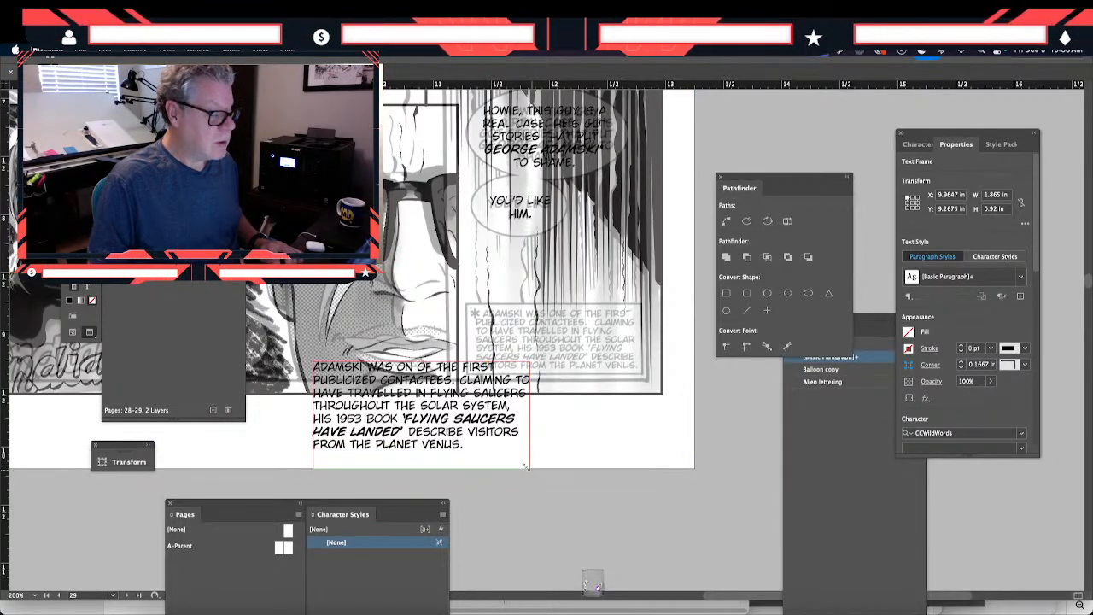
drag(531, 469, 510, 457)
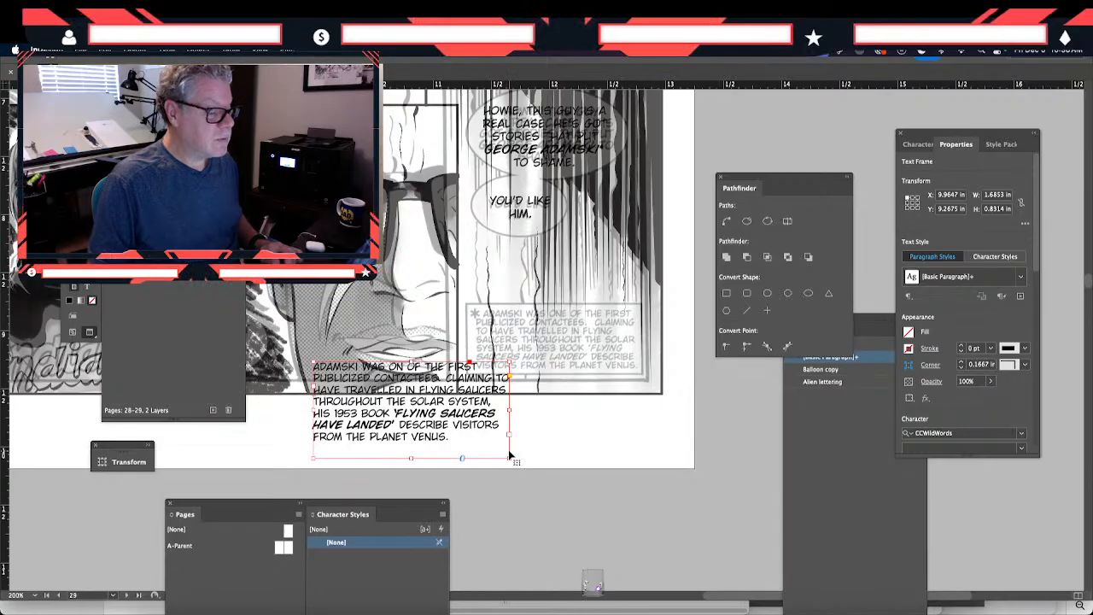
drag(421, 412, 564, 391)
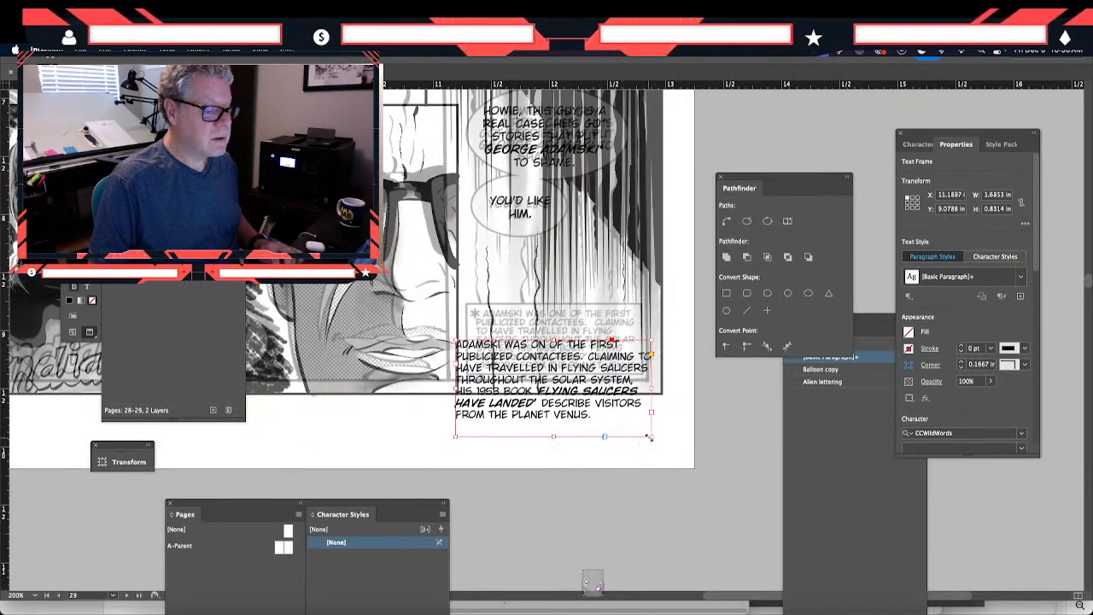
drag(650, 436, 583, 367)
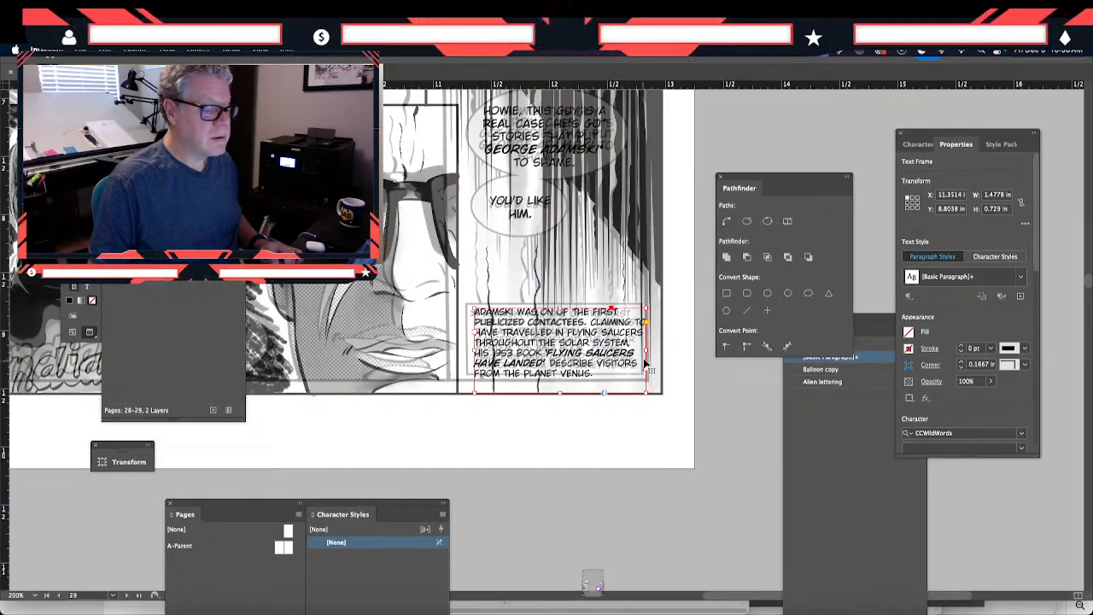
drag(649, 351, 653, 351)
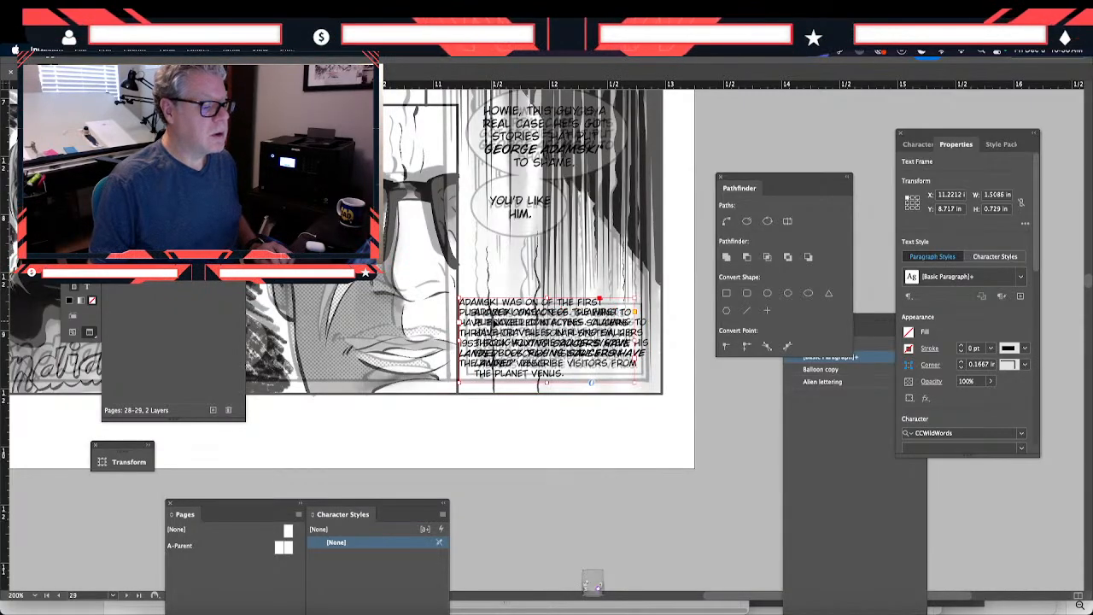
- Duplicate the new Adamski caption frame above the original and delete all of the copy's text
drag(499, 328, 481, 275)
double_click(553, 330)
key(super+a)
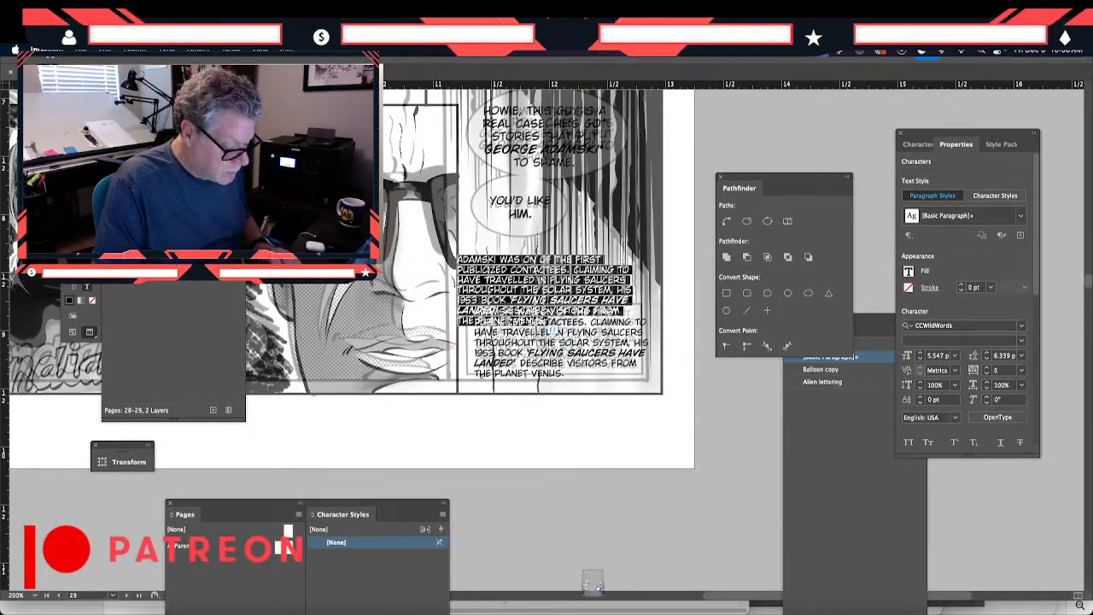
key(BackSpace)
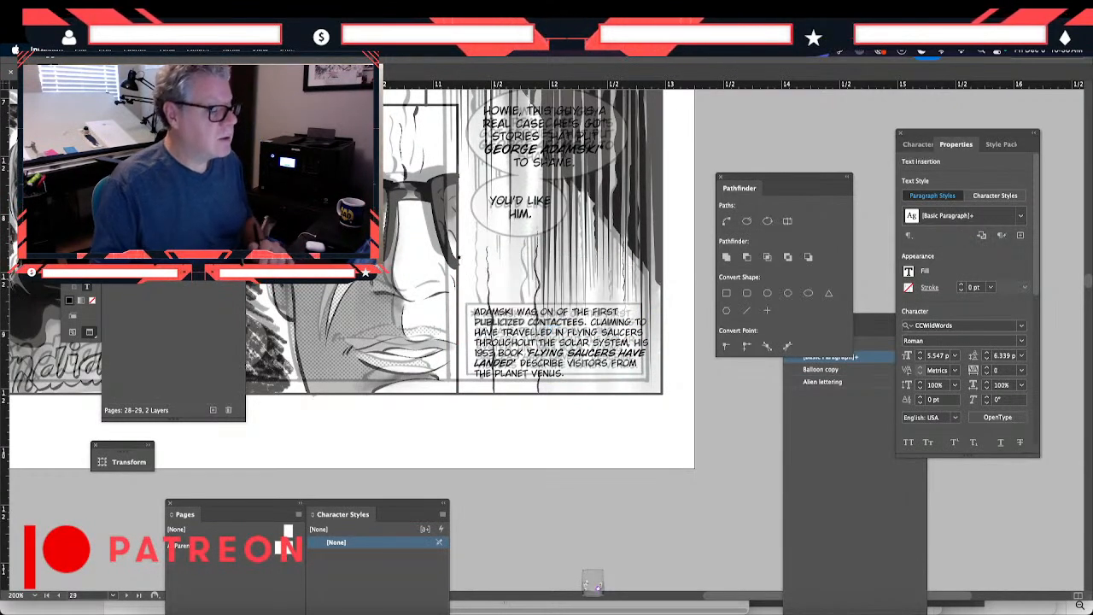
key(Escape)
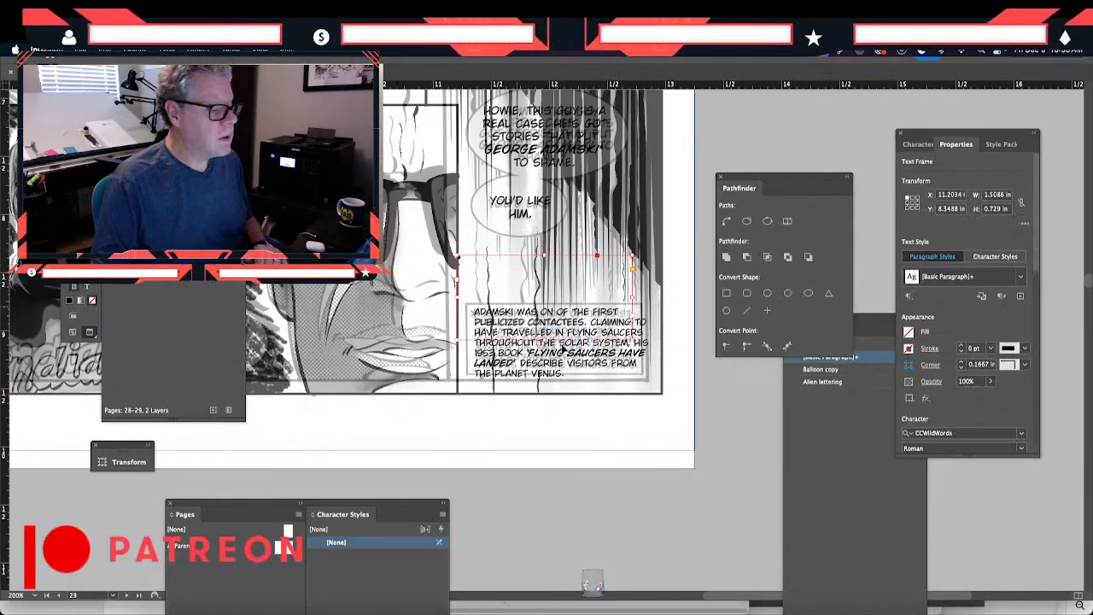
- Shrink the empty copy to a tiny frame, place it beside the caption's first line, and enter an asterisk at about 12.76 pt
drag(634, 342, 462, 260)
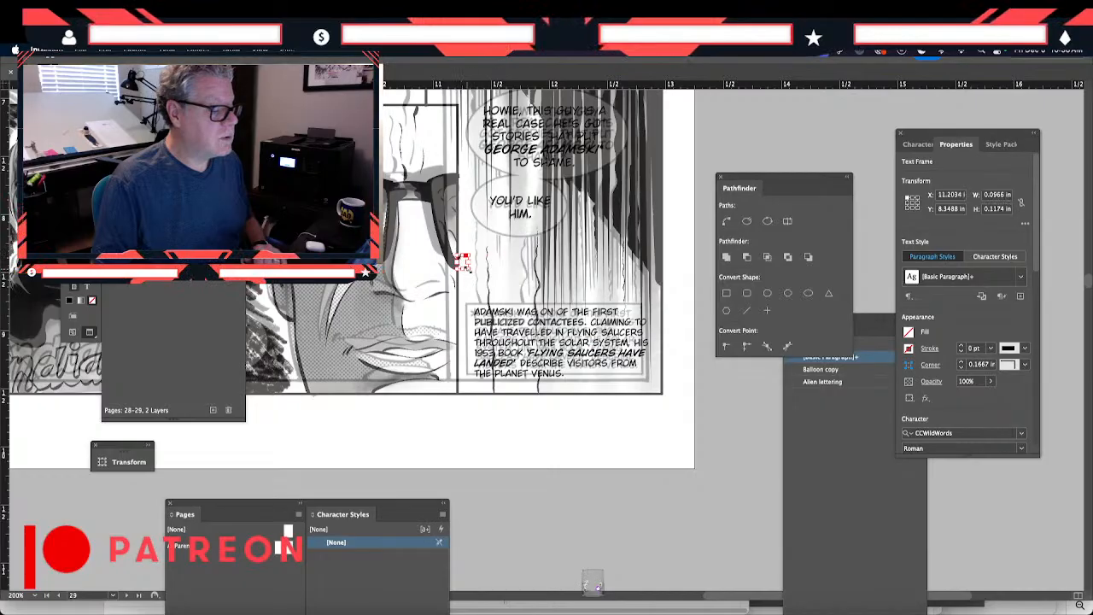
drag(469, 270, 463, 311)
double_click(465, 313)
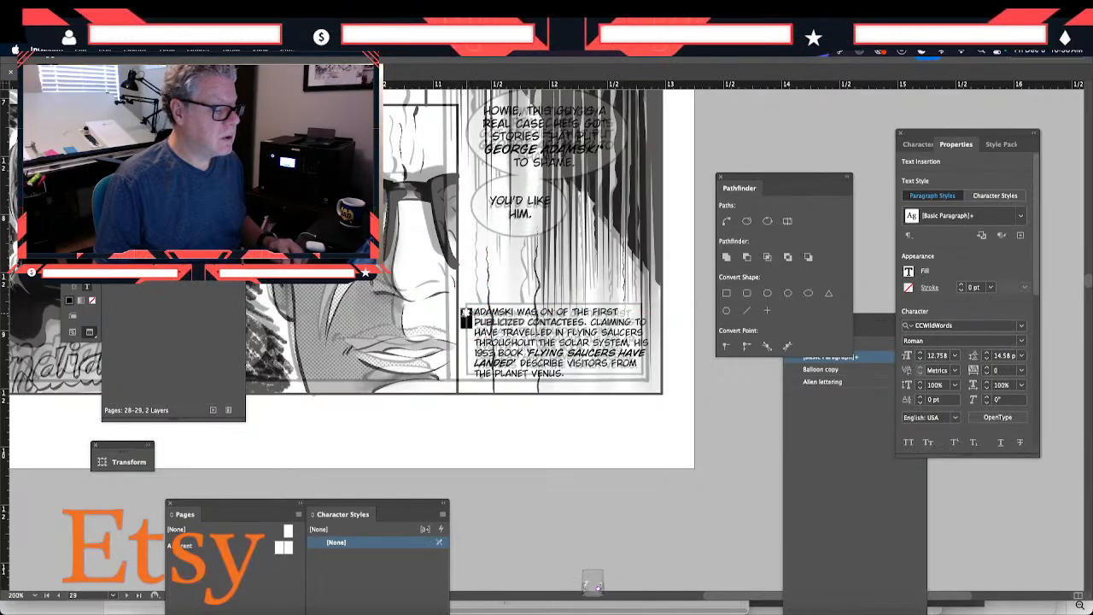
- Try the Italic style on the caption's asterisk and set it back to Roman
click(1021, 340)
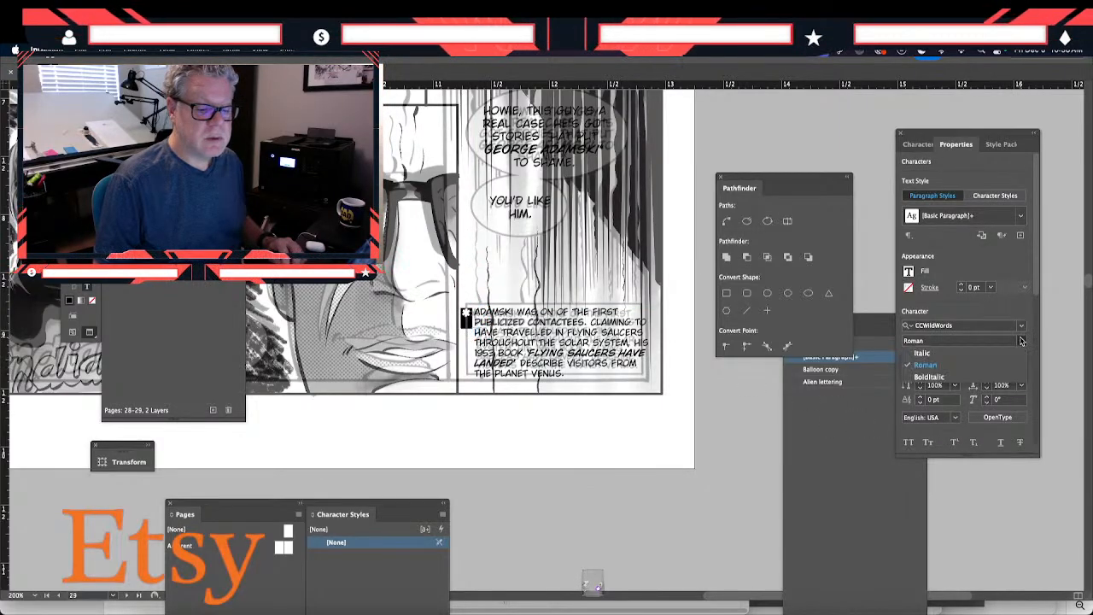
click(1008, 354)
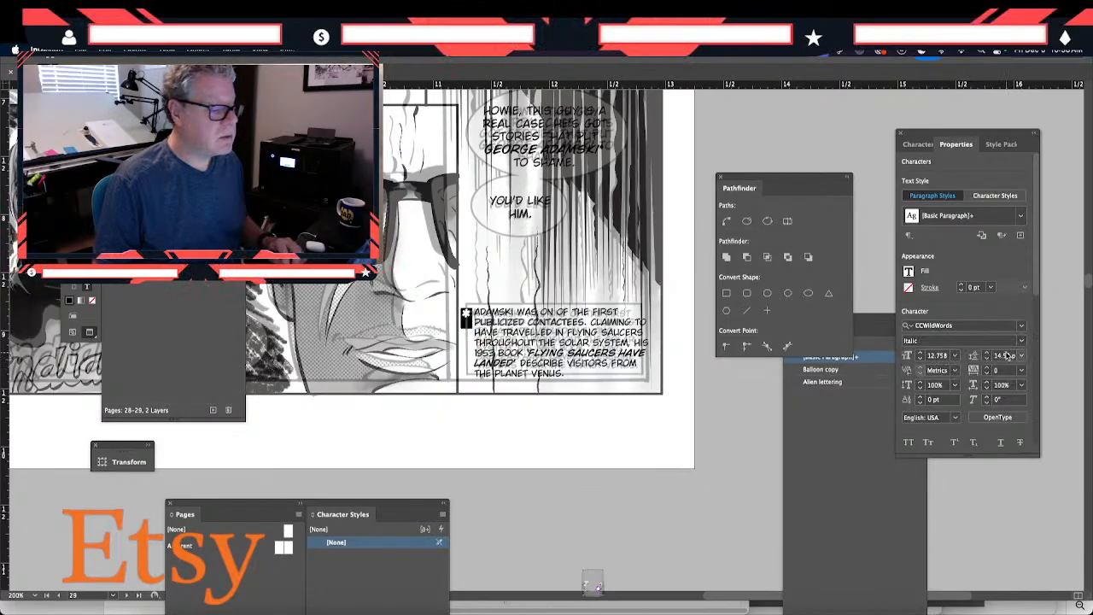
click(1022, 341)
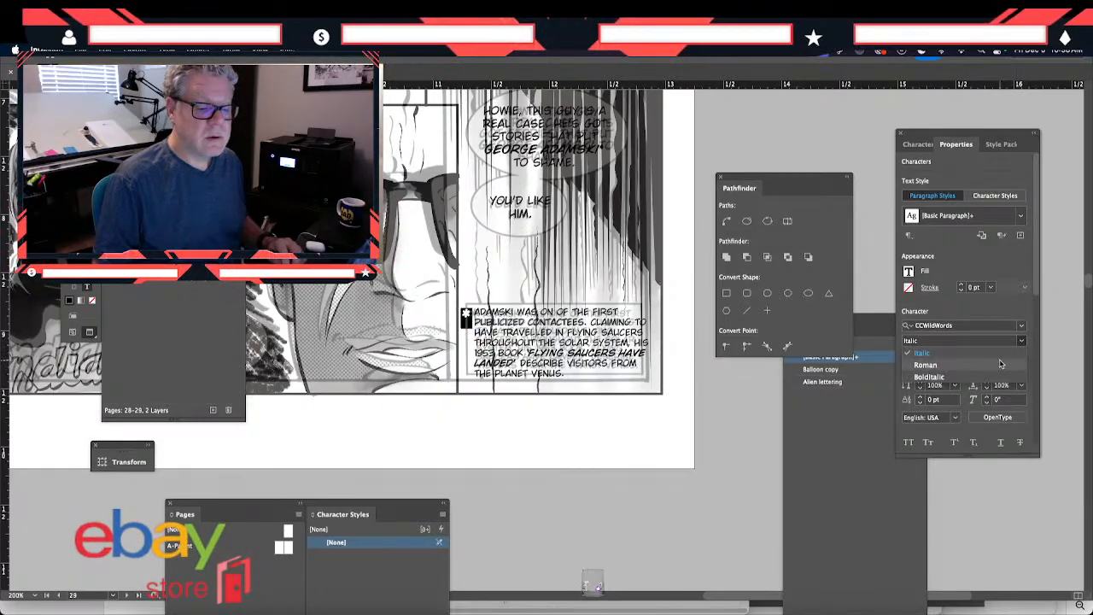
click(923, 364)
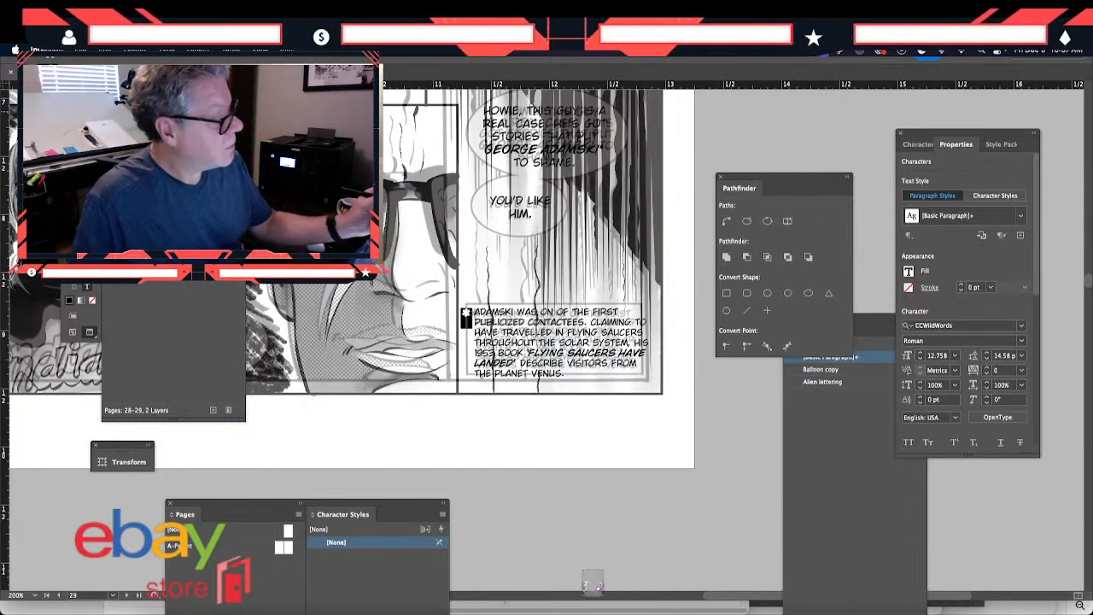
- Resize the asterisk frame to about 0.17 by 0.17 in and nudge it to about X 11.25 in
key(Escape)
mouse_move(481, 333)
mouse_down()
mouse_move(474, 322)
mouse_move(481, 329)
mouse_up()
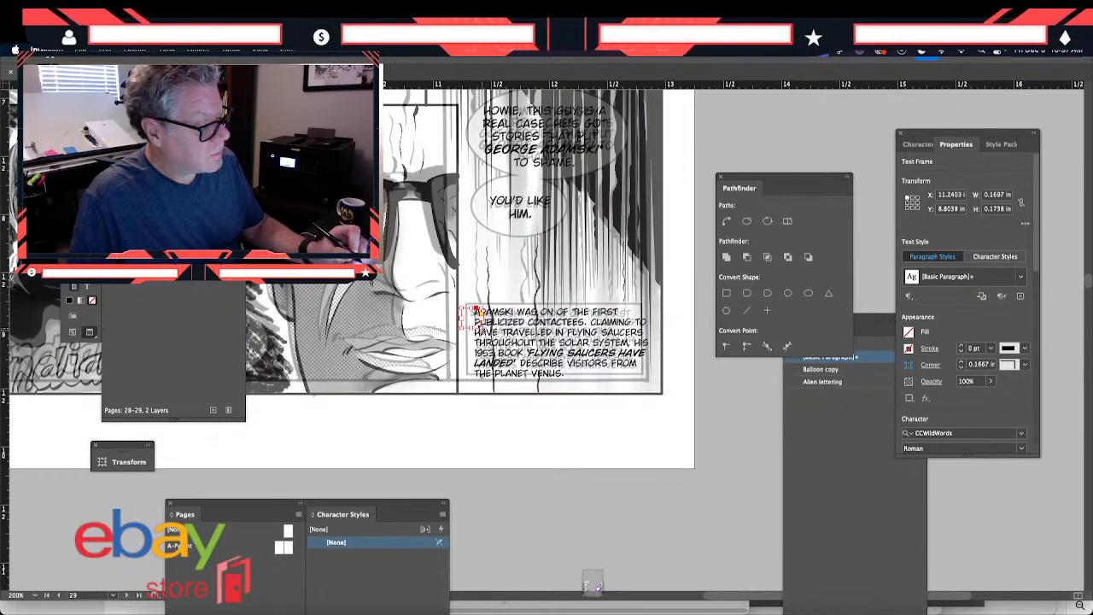
key(Right)
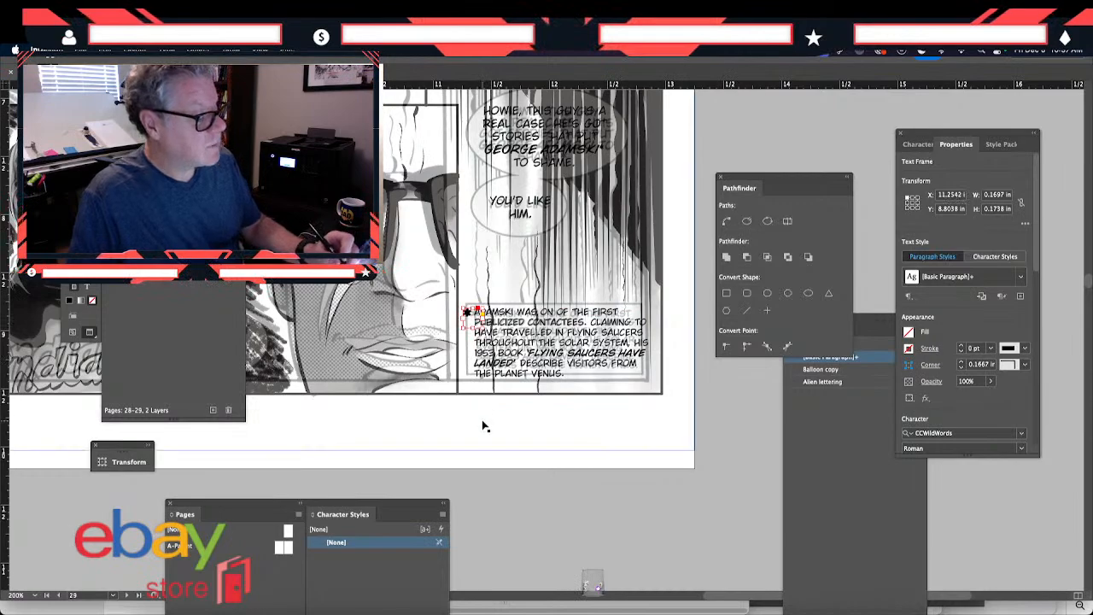
- Move the caption text frame down to about X 11.37 in, Y 9.09 in, and indent its first line to make room for the asterisk
click(510, 381)
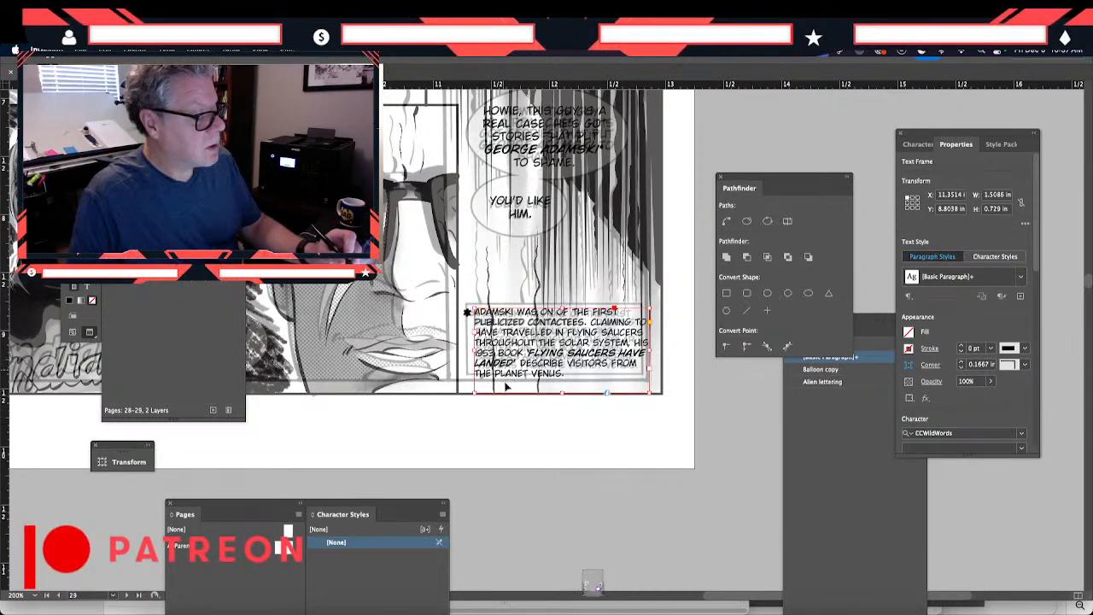
drag(506, 376, 508, 407)
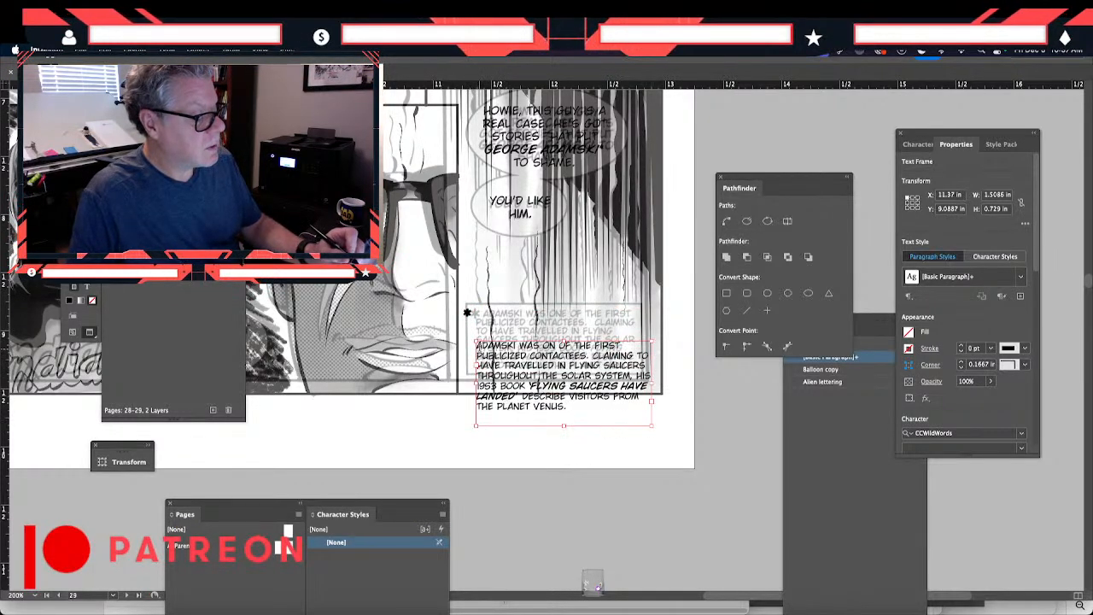
double_click(484, 346)
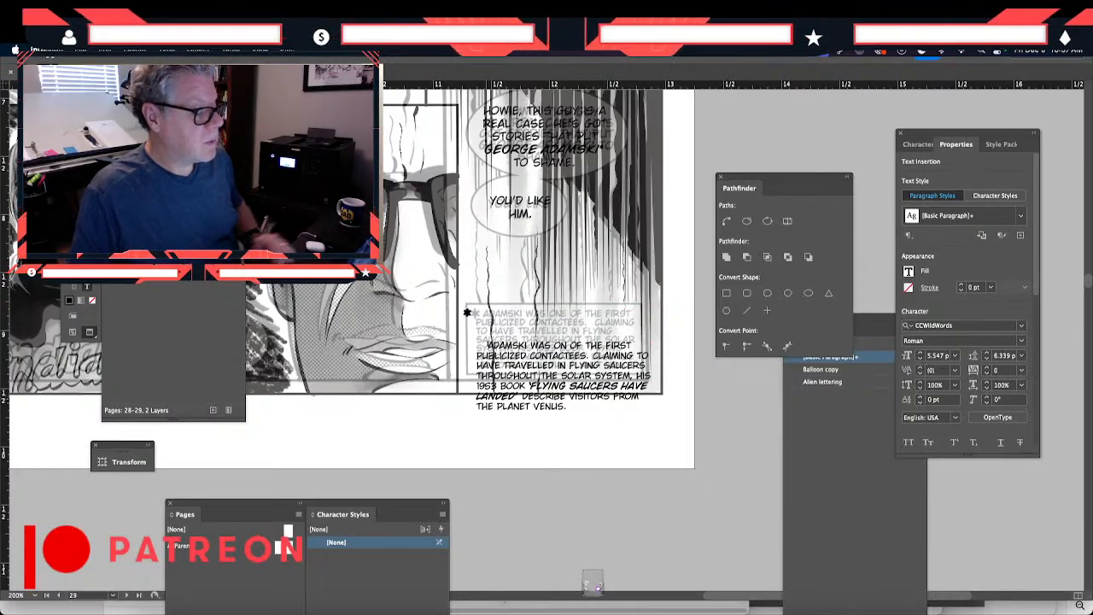
key(Escape)
- Position the asterisk frame in the gap before ADAMSKI, at about X 11.36 in, Y 9.08 in
drag(467, 317, 480, 349)
key(Down)
key(Right)
key(Down)
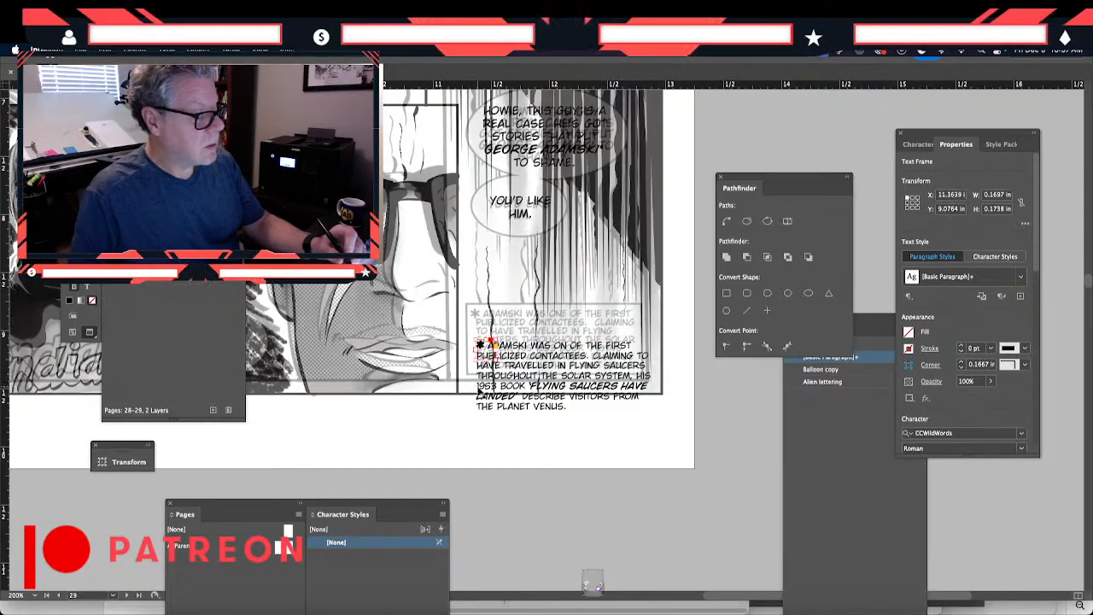
- Group the caption with its asterisk and move the group over the original caption box, to about X 11.32 in, Y 8.74 in
shift+click(500, 409)
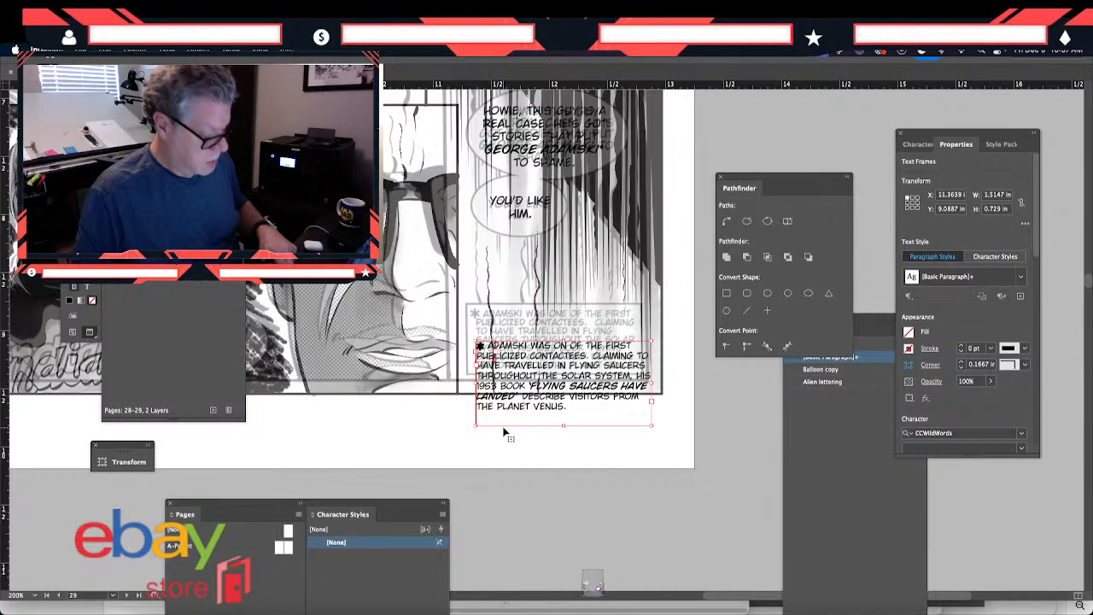
key(super+g)
drag(492, 390, 488, 359)
key(Left)
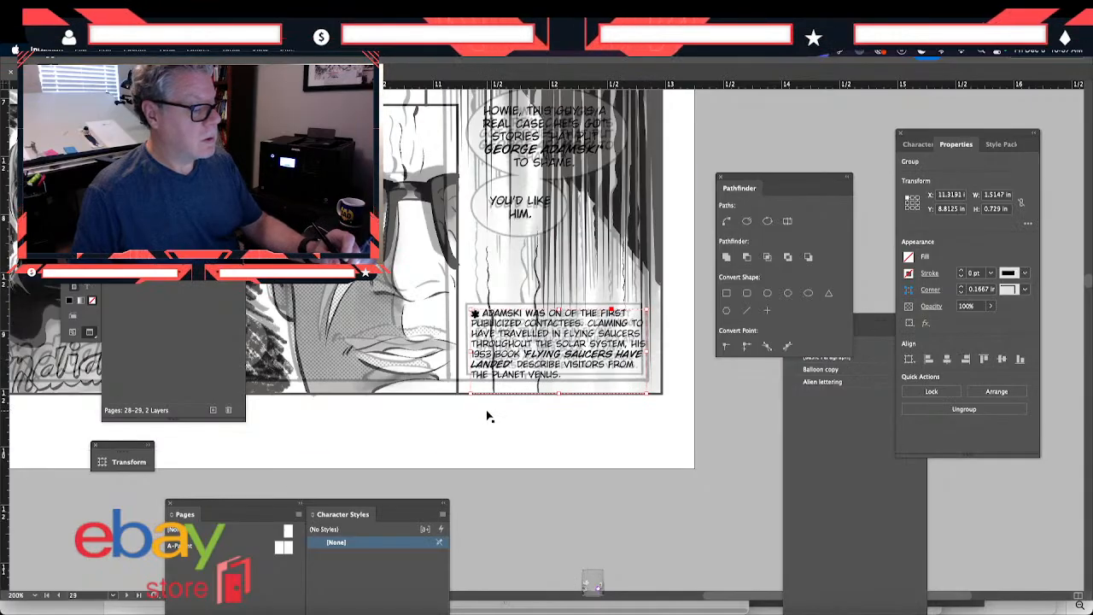
key(Up)
key(Up)
key(Up)
key(Up)
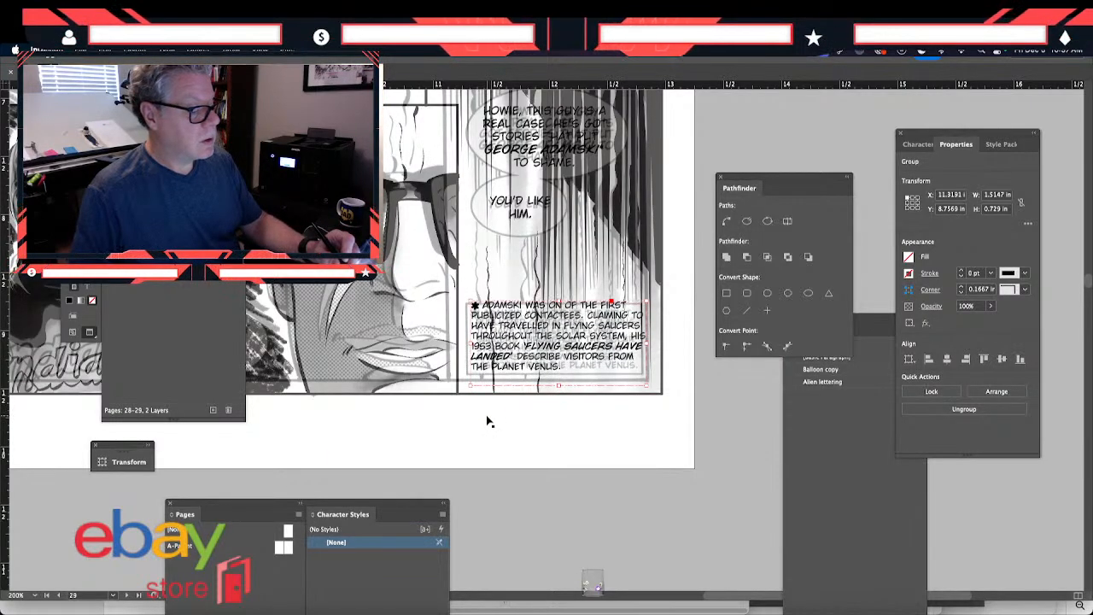
key(Up)
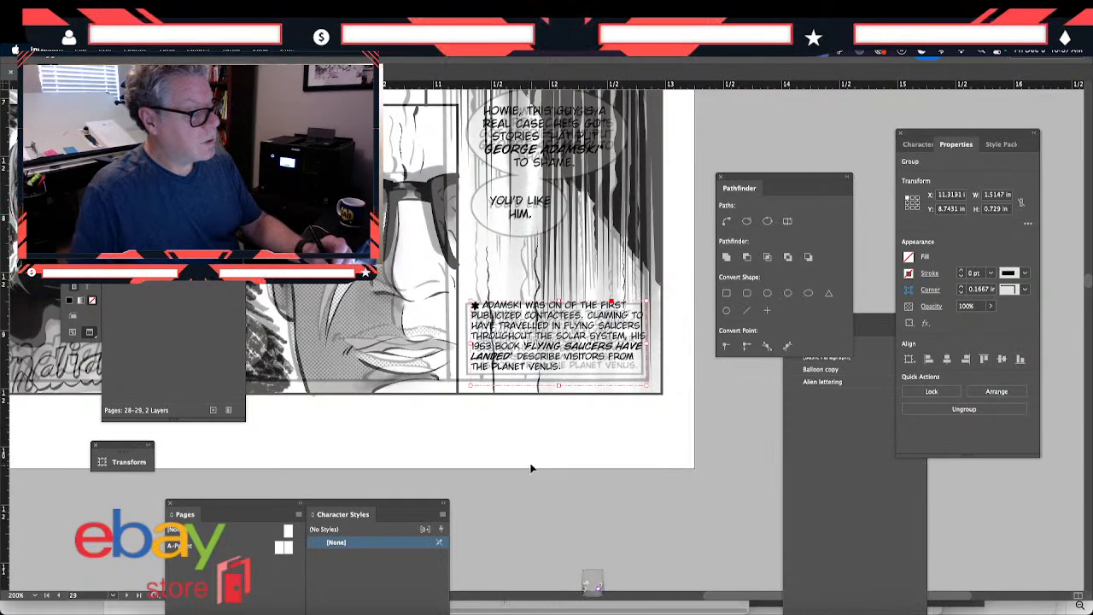
- Inside the group, nudge the asterisk to about X 11.33 in, Y 8.73 in, and the caption text frame up to about Y 8.74 in
double_click(476, 308)
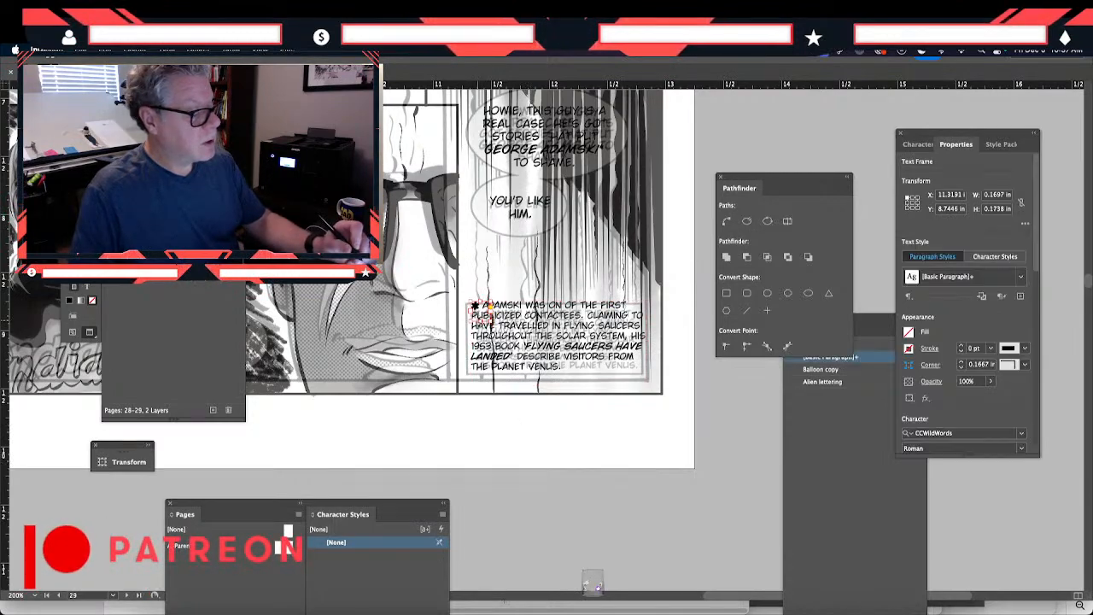
key(Right)
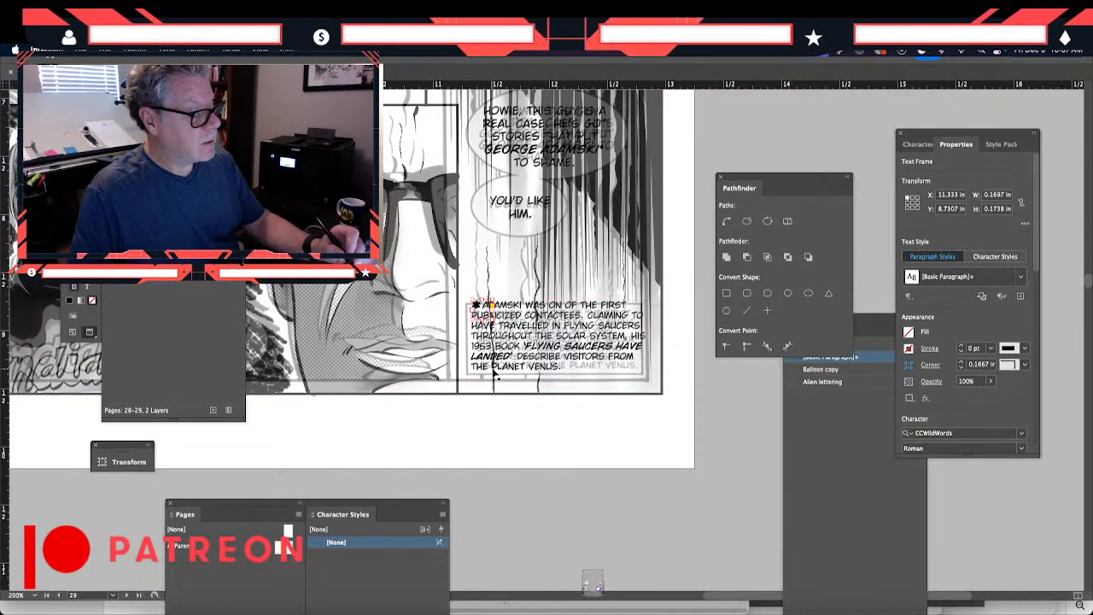
key(Up)
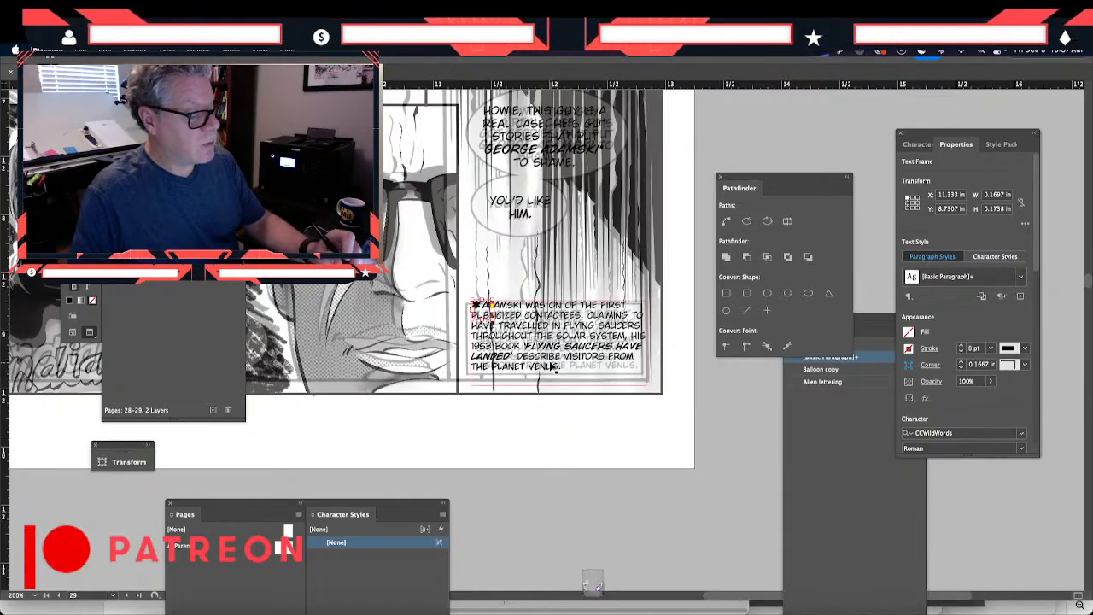
click(551, 380)
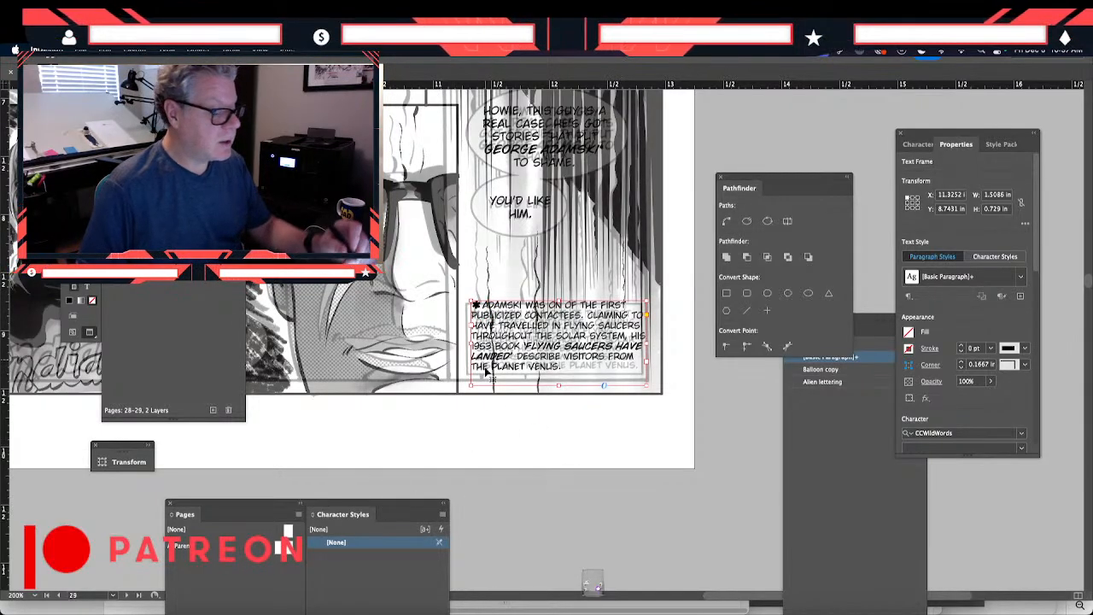
drag(484, 374, 486, 383)
key(Up)
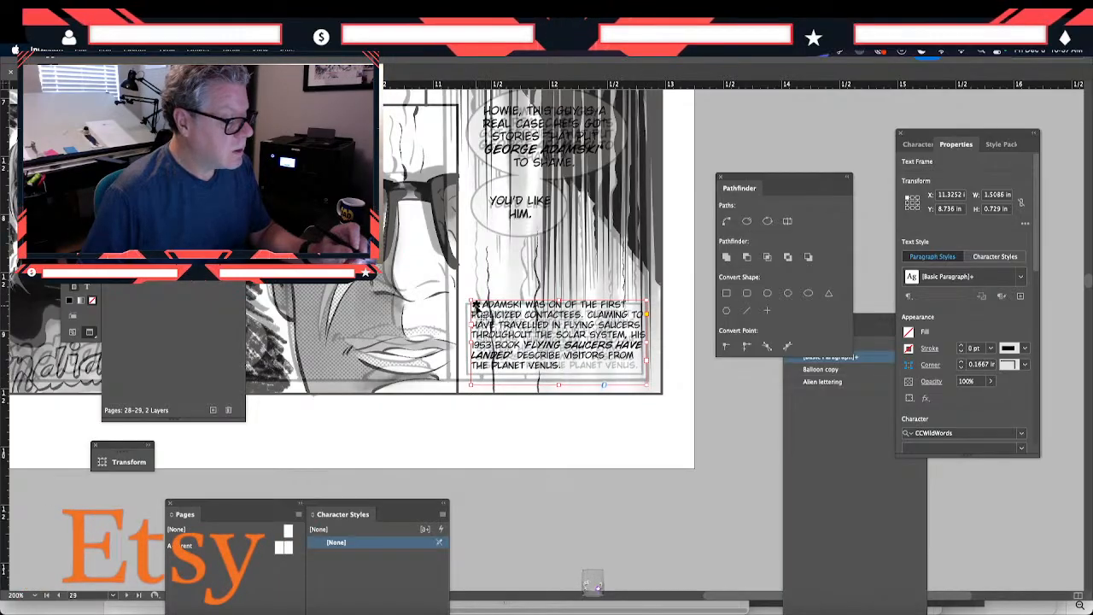
- Move the whole caption group to about X 11.28 in, Y 8.76 in, aligning it over the original caption lettering
click(462, 303)
click(477, 308)
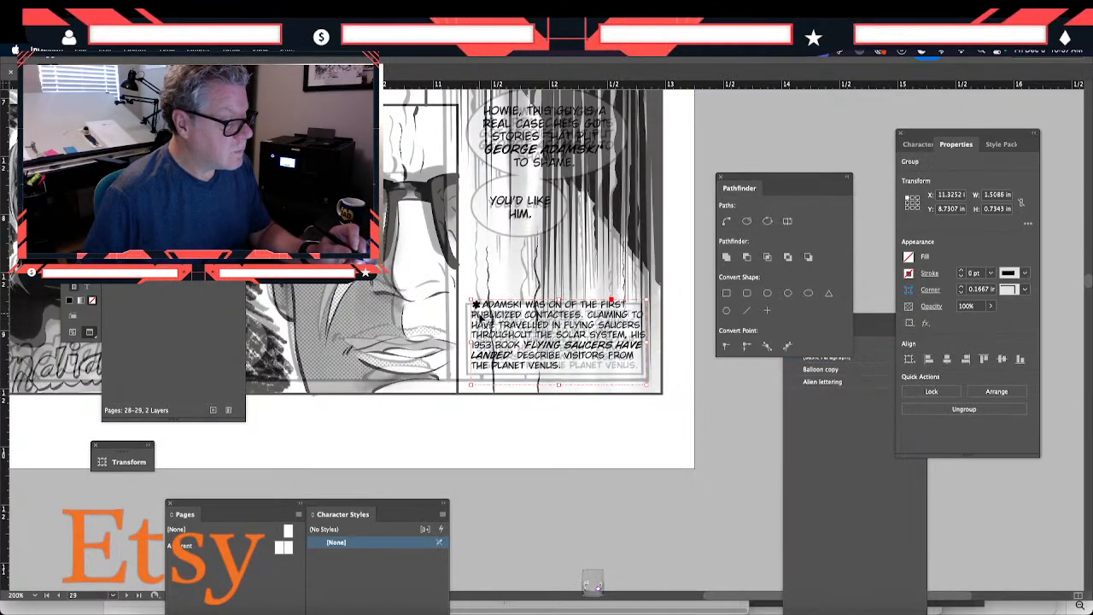
drag(480, 321, 486, 351)
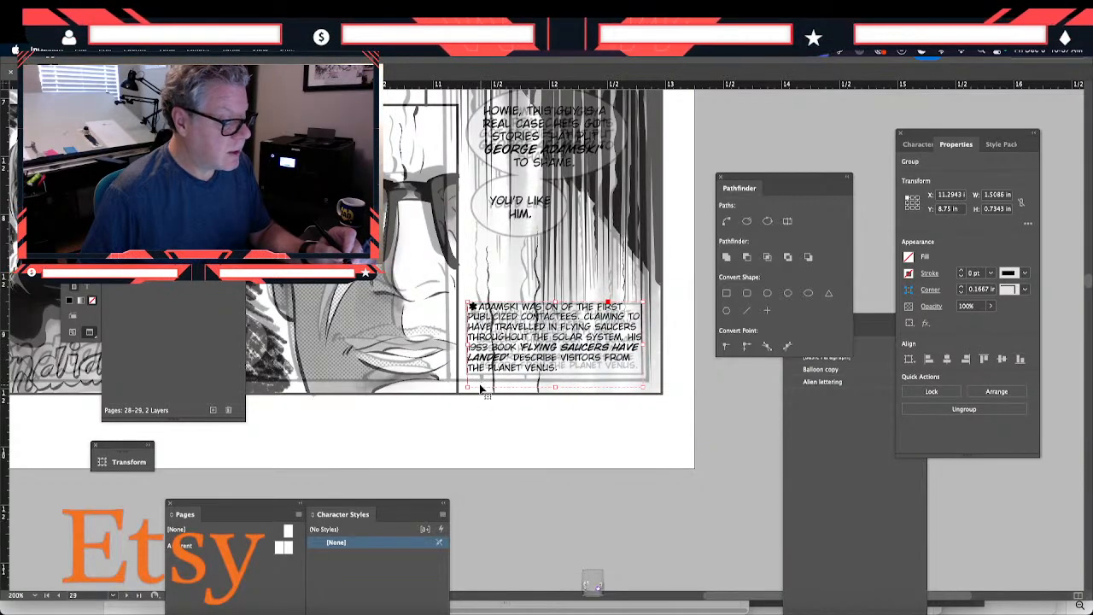
key(Left)
key(Down)
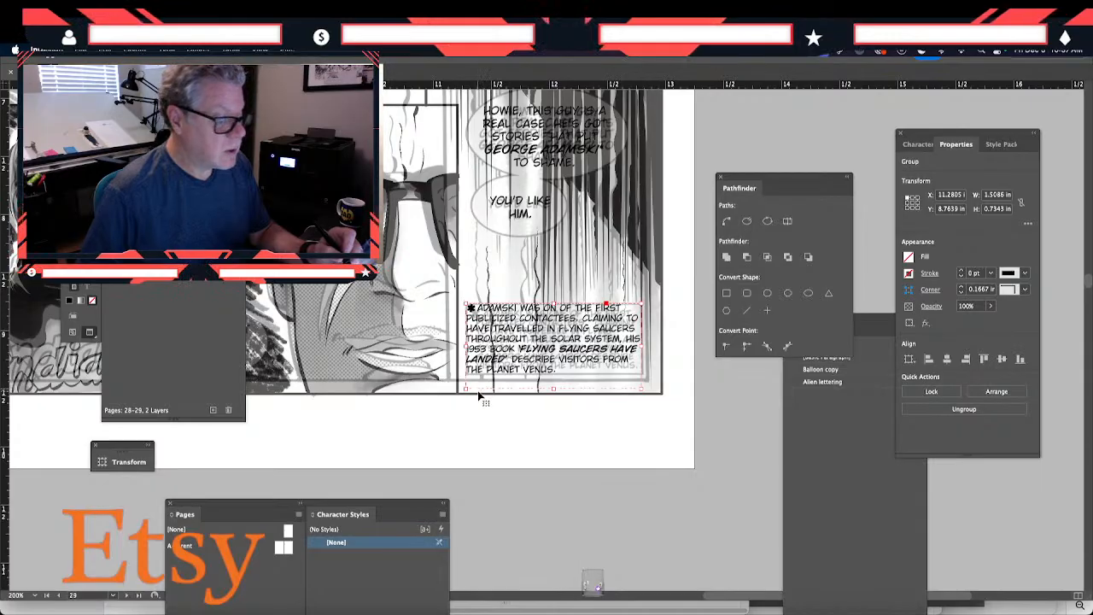
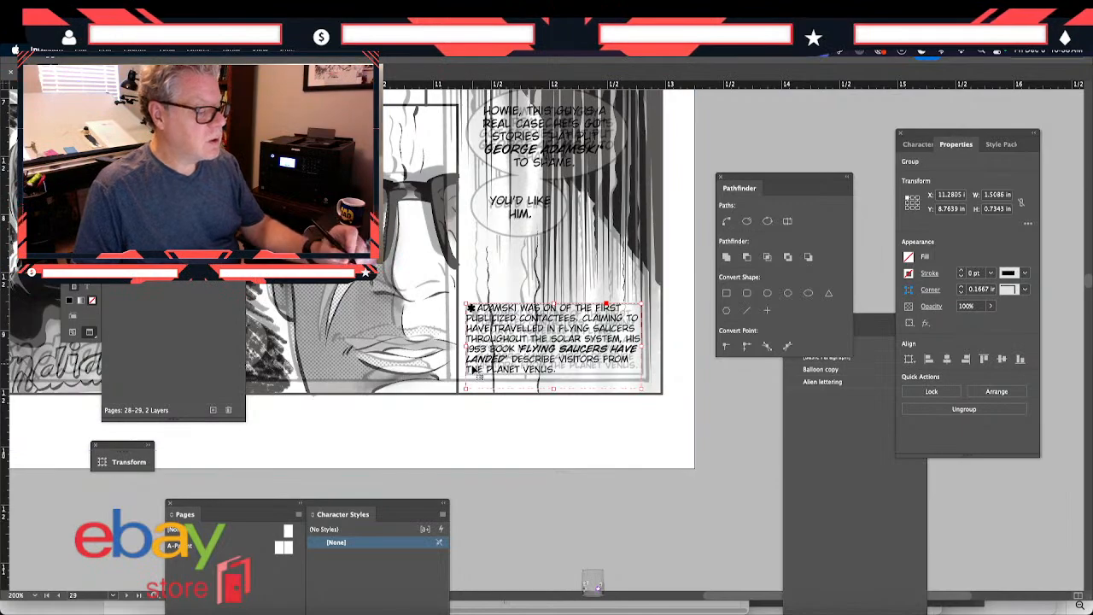
- Nudge the Adamski caption group right to about X 11.31 in
key(Right)
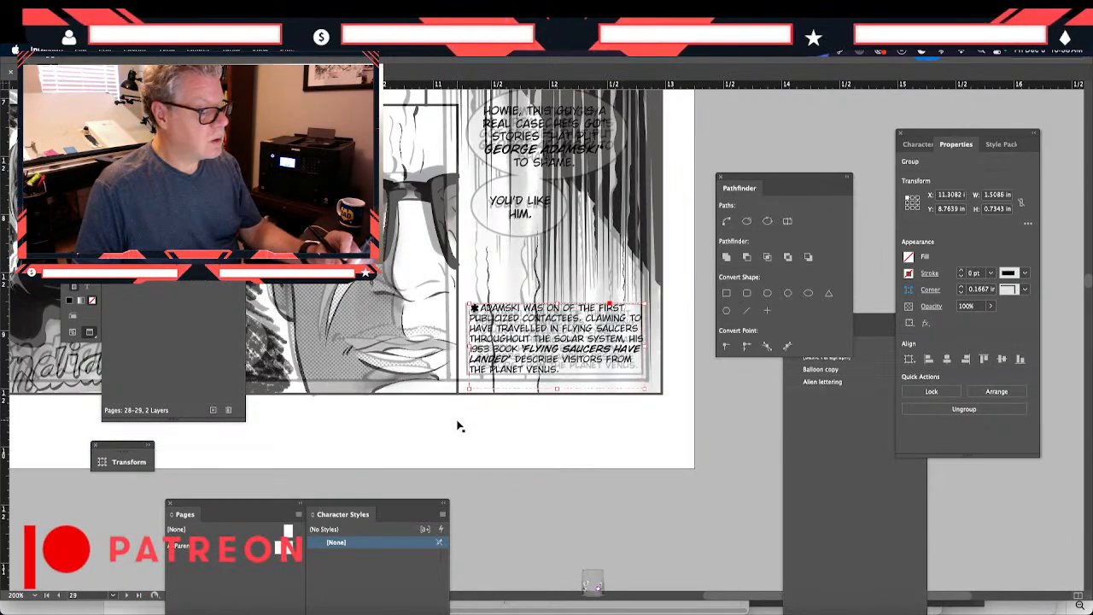
click(469, 434)
click(512, 492)
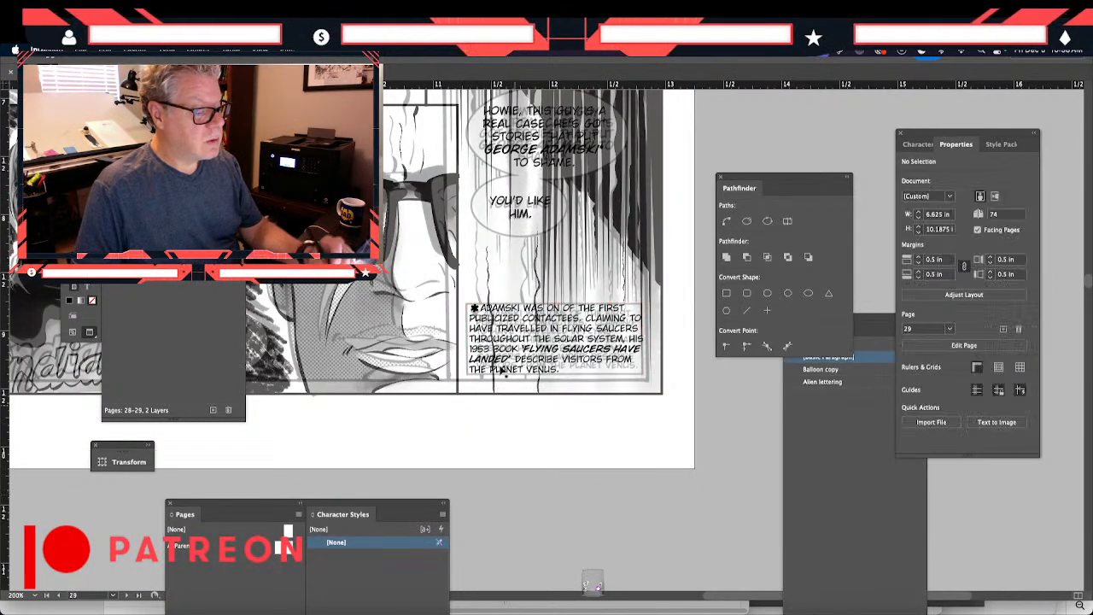
click(488, 345)
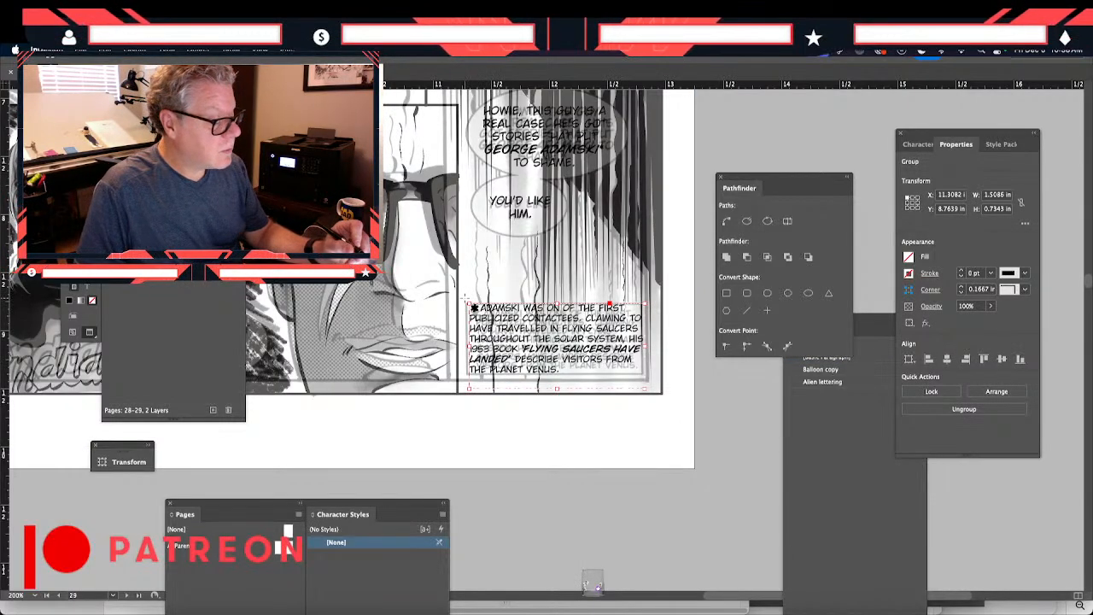
- Place a white caption box with a 1 pt black stroke behind the Adamski lettering, about 1.72 × 0.97 in
scroll(594, 585, up, 10)
scroll(594, 586, left, 3)
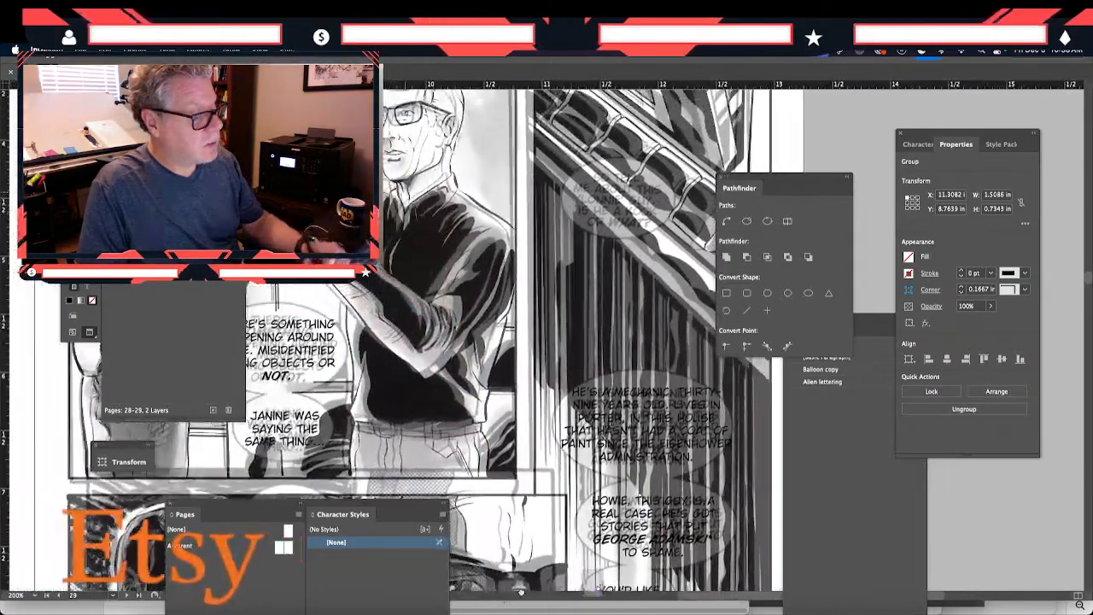
drag(521, 591, 528, 601)
drag(401, 352, 333, 428)
drag(498, 101, 525, 507)
drag(476, 414, 425, 145)
drag(481, 165, 478, 530)
drag(371, 366, 355, 254)
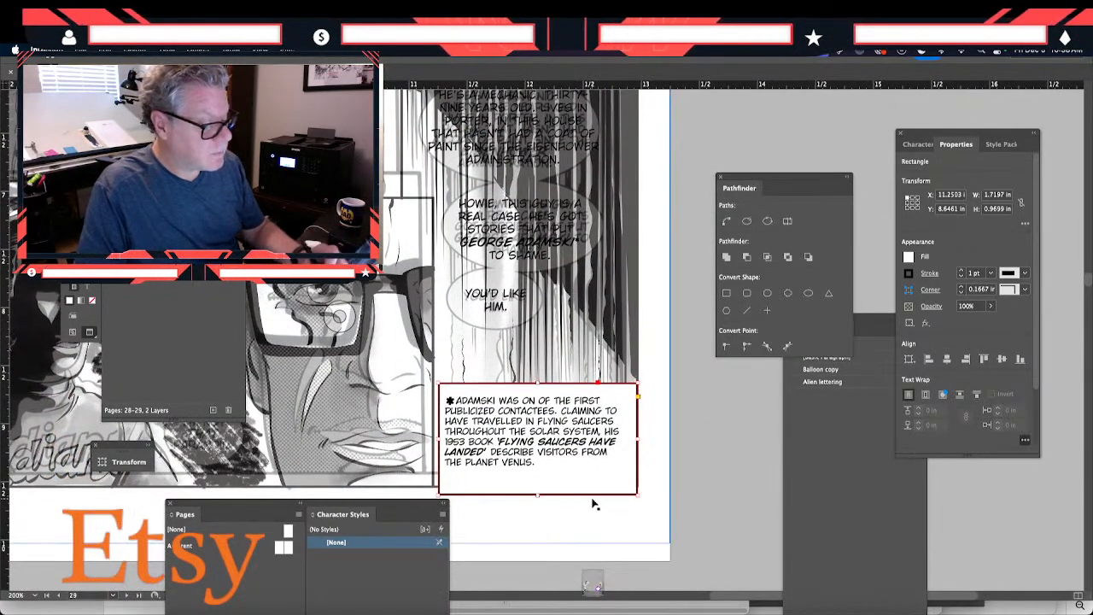
- Shrink the caption box around the lettering to about 1.63 × 0.75 in and position it at about X 11.24 in, Y 8.70 in
drag(637, 495, 634, 490)
drag(628, 479, 628, 480)
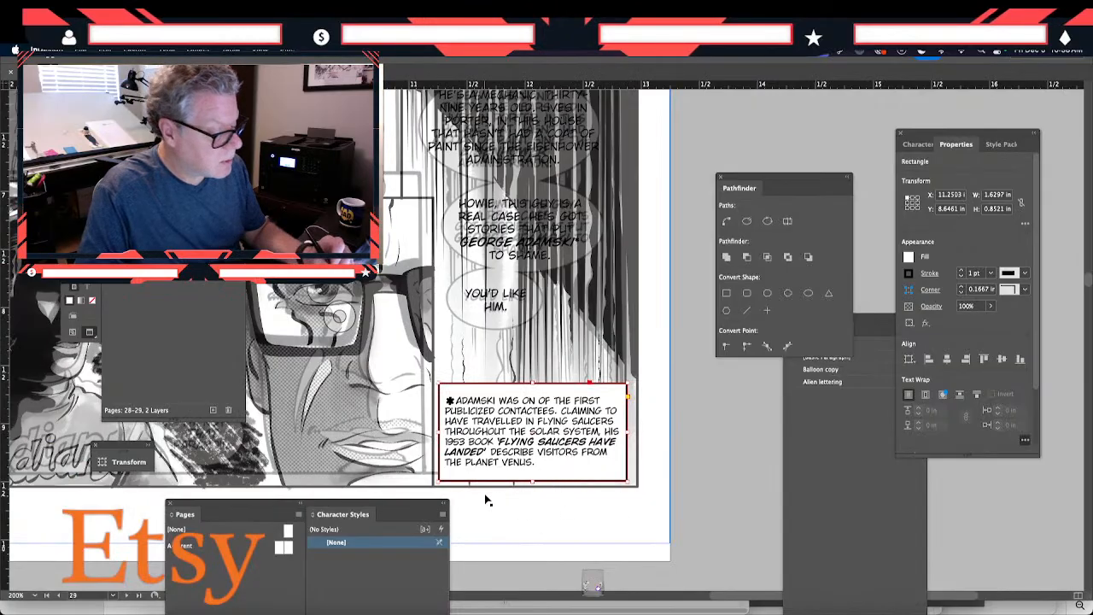
drag(532, 482, 532, 477)
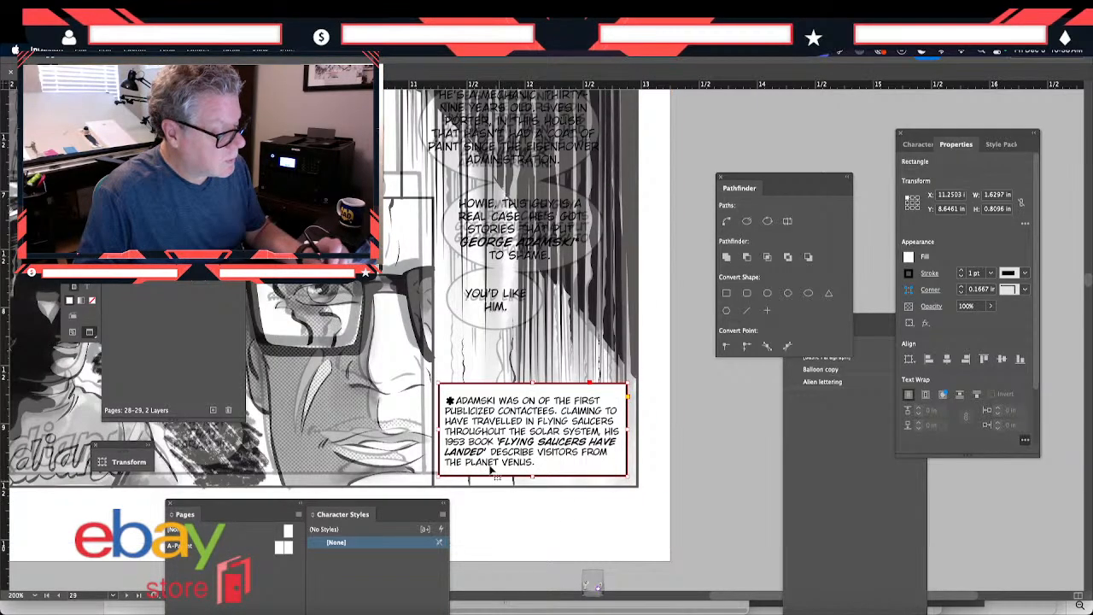
drag(532, 384, 532, 388)
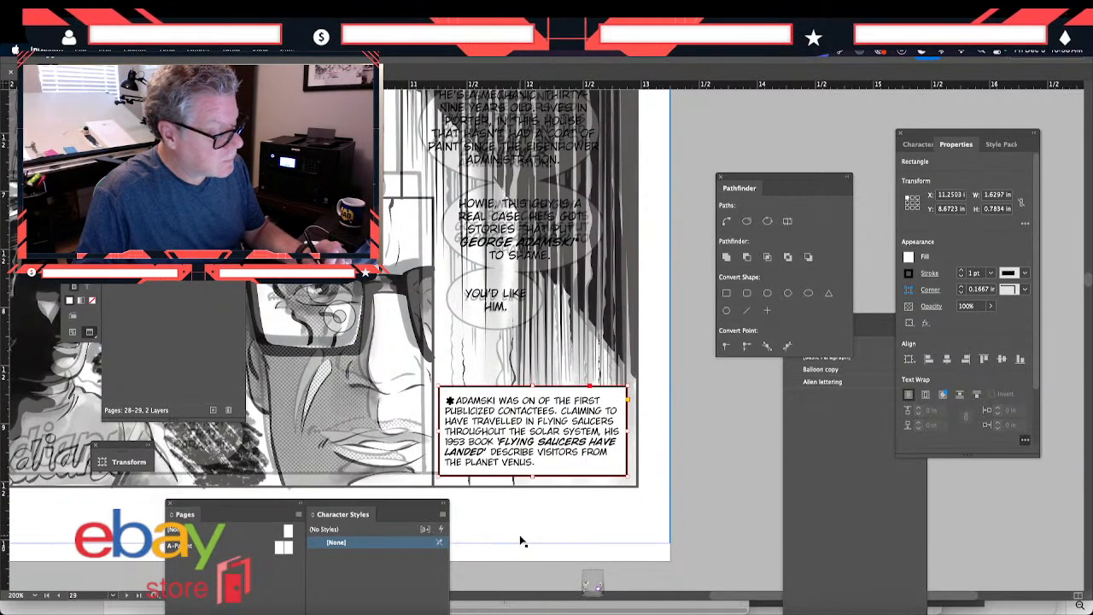
key(Left)
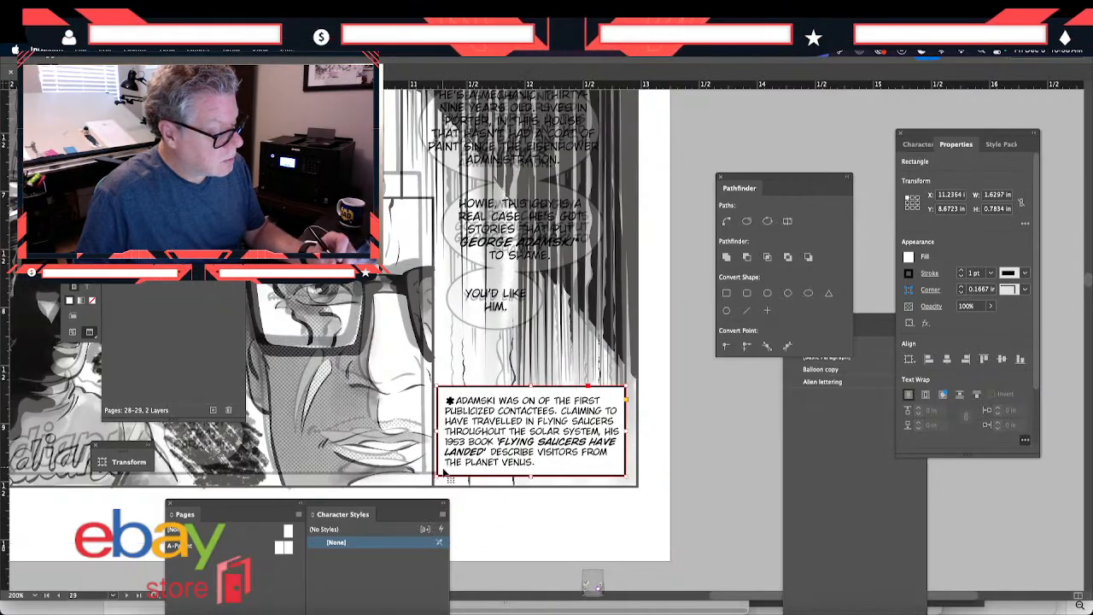
drag(533, 475, 532, 471)
key(Down)
key(Down)
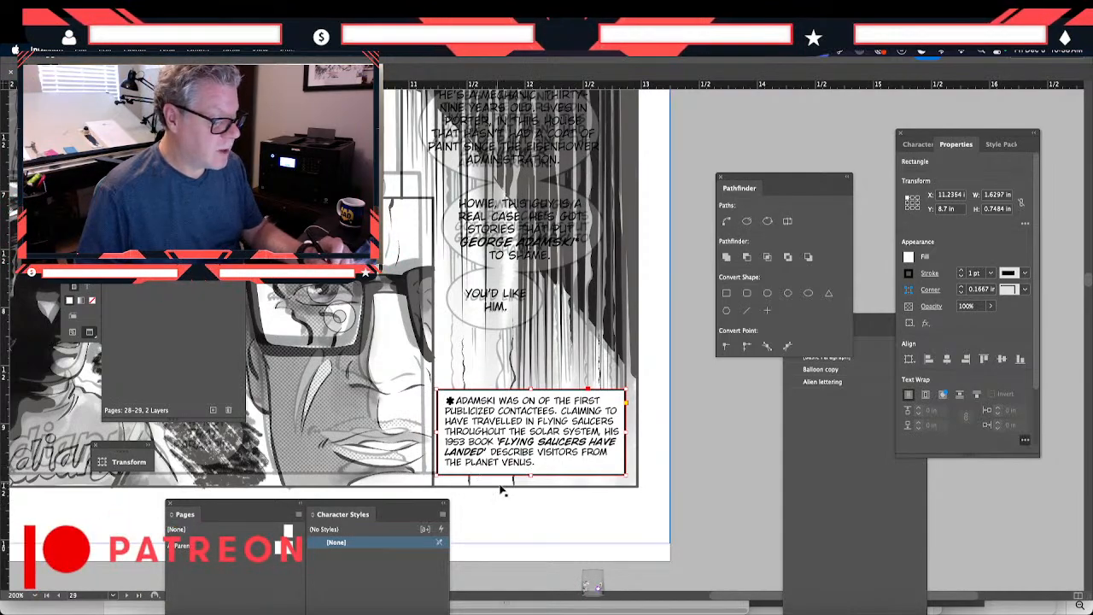
- Move the caption box and its lettering together to about X 11.28 in, Y 8.71 in, inside the panel's lower corner
shift+click(497, 480)
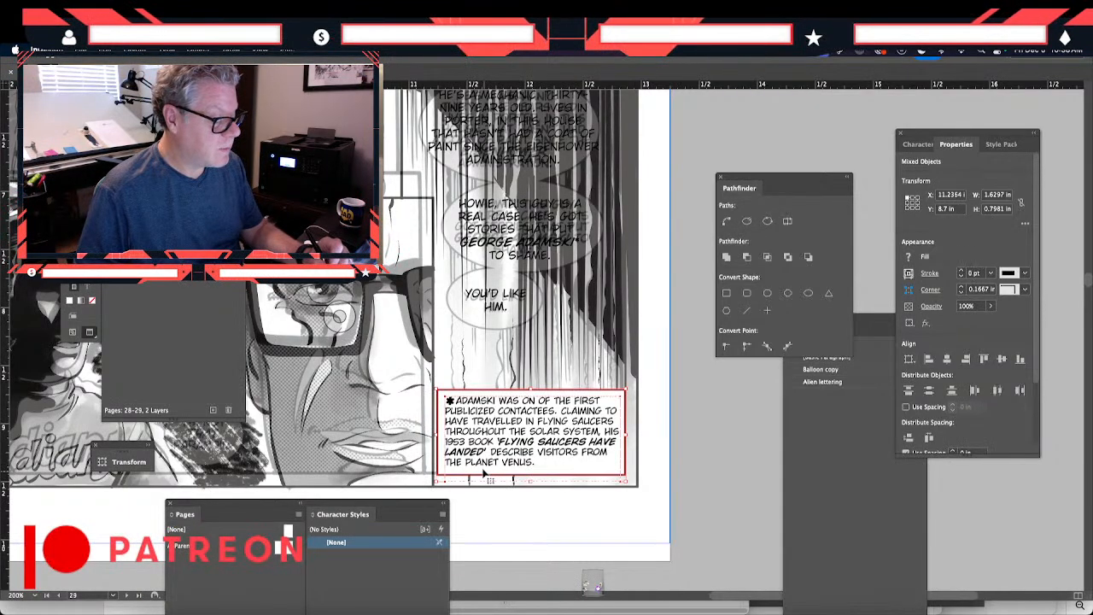
drag(468, 456, 472, 451)
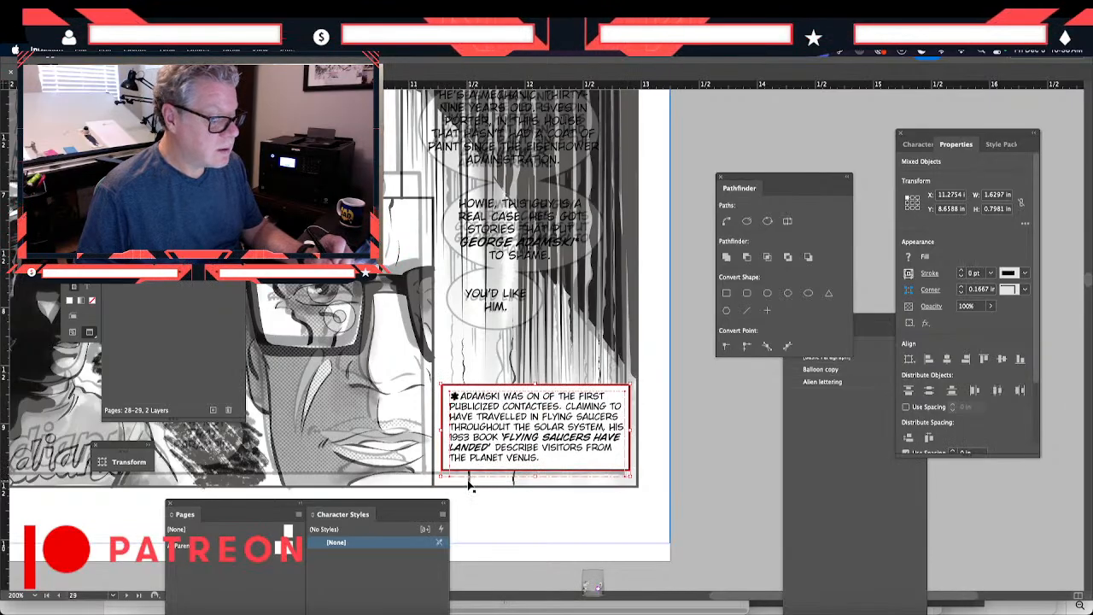
key(Down)
key(Down)
key(Down)
key(Down)
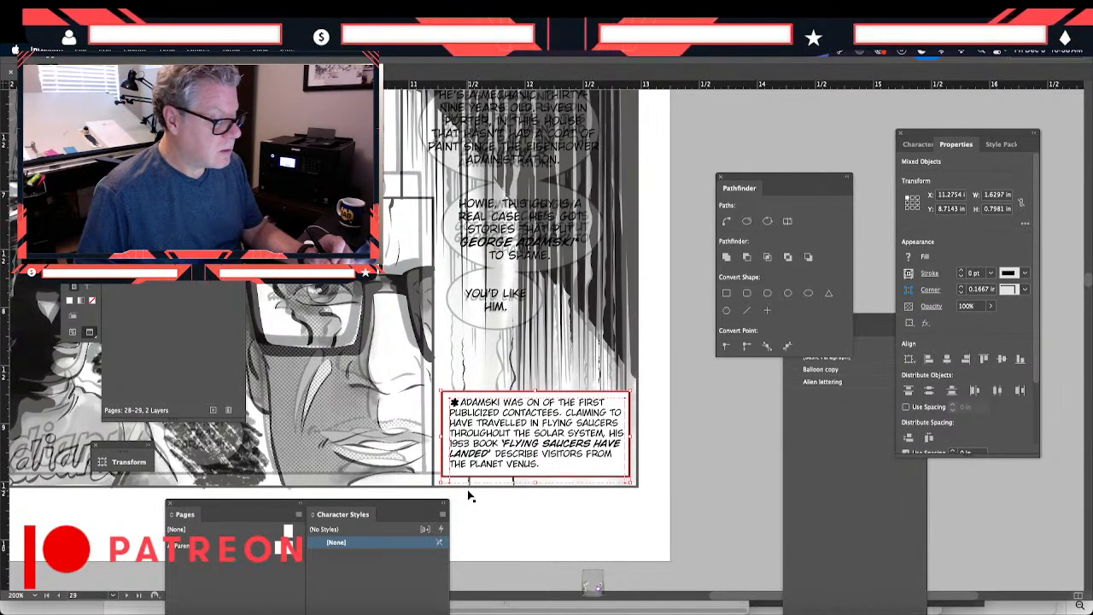
click(519, 555)
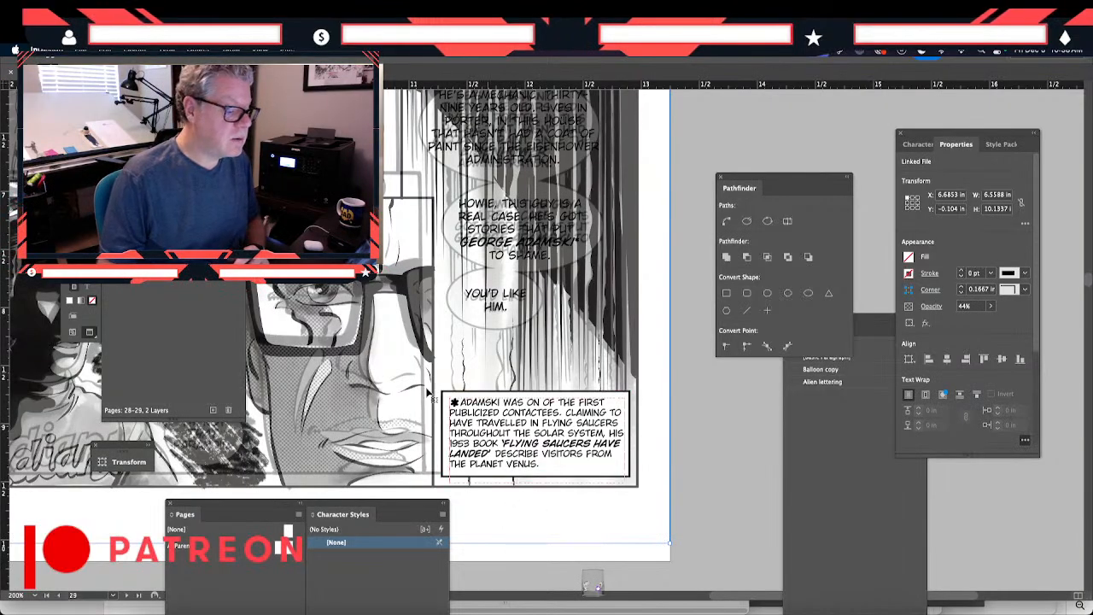
- Copy the "I'M SORRY TO WAKE YOU, SIR" balloon shape and its tail from page 28, without the lettering
scroll(364, 313, up, 8)
scroll(364, 313, left, 5)
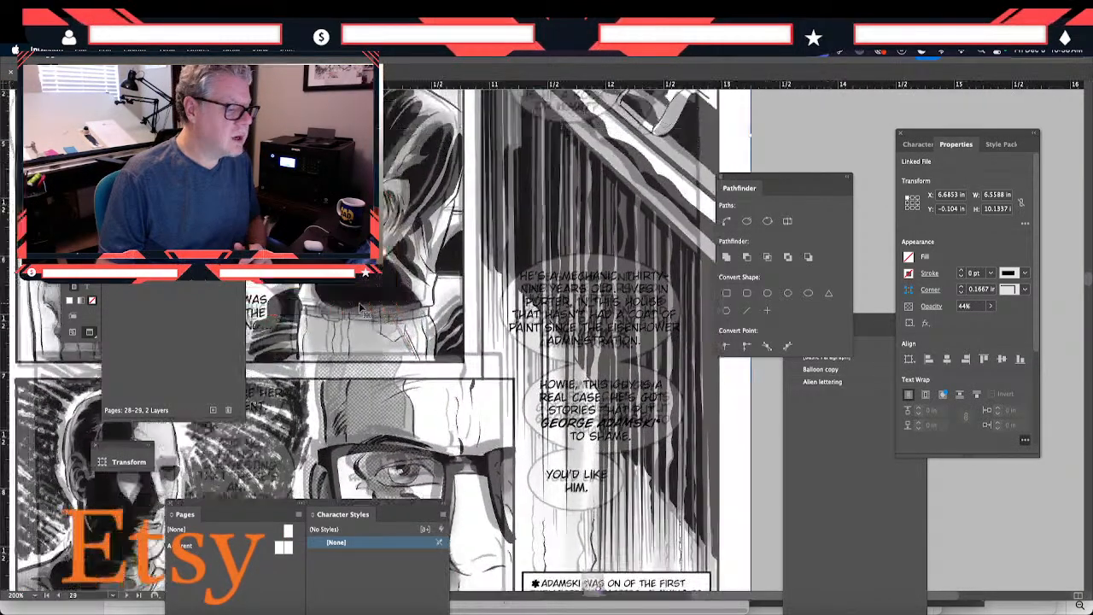
scroll(360, 309, up, 6)
scroll(360, 310, left, 4)
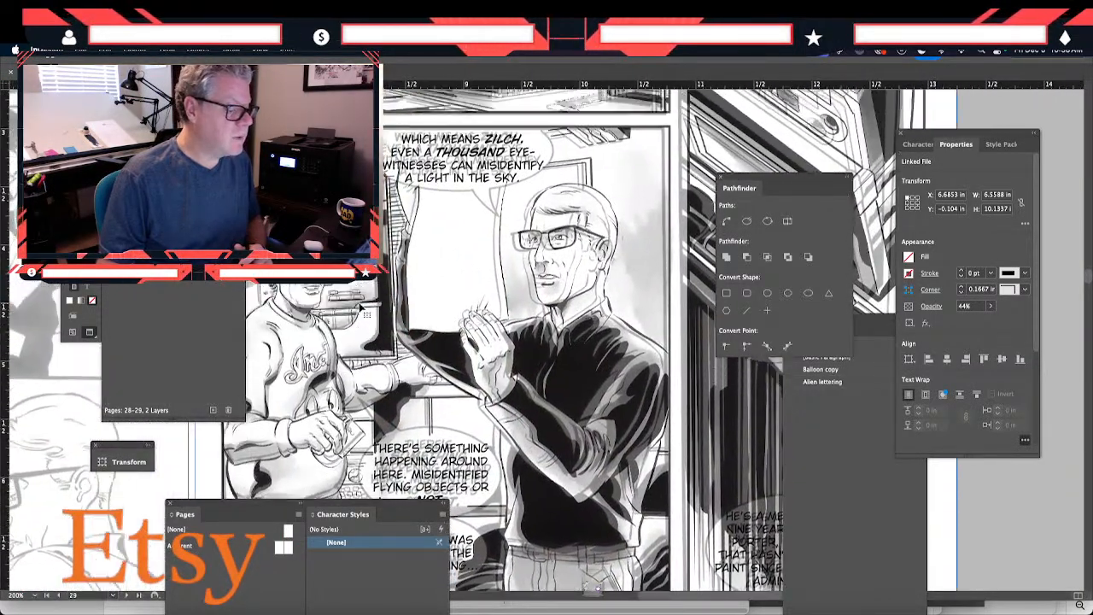
scroll(360, 309, down, 4)
scroll(361, 309, left, 5)
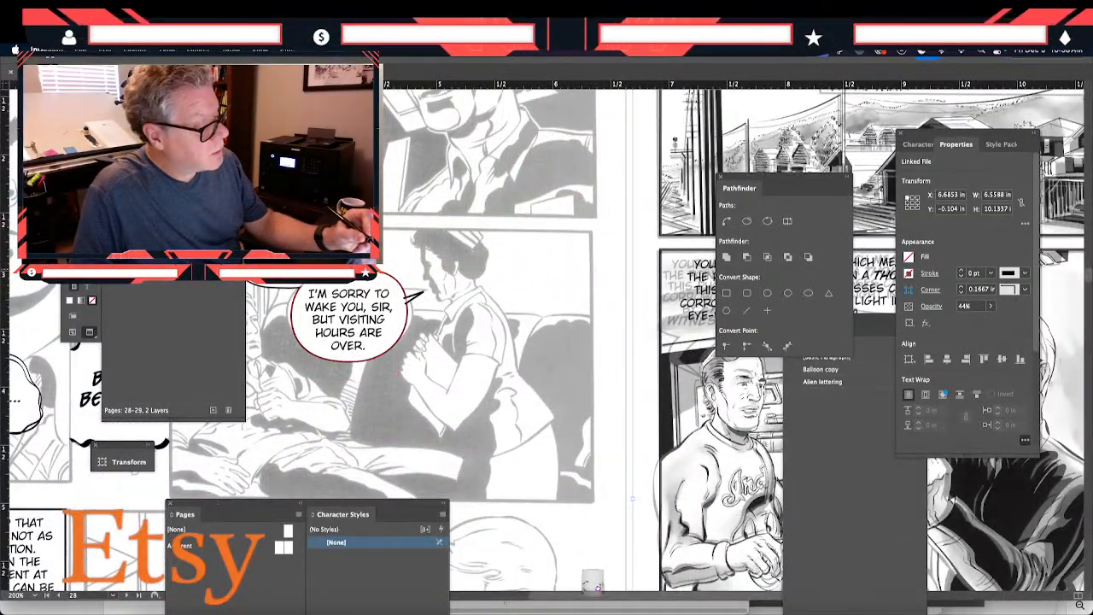
click(384, 287)
click(430, 312)
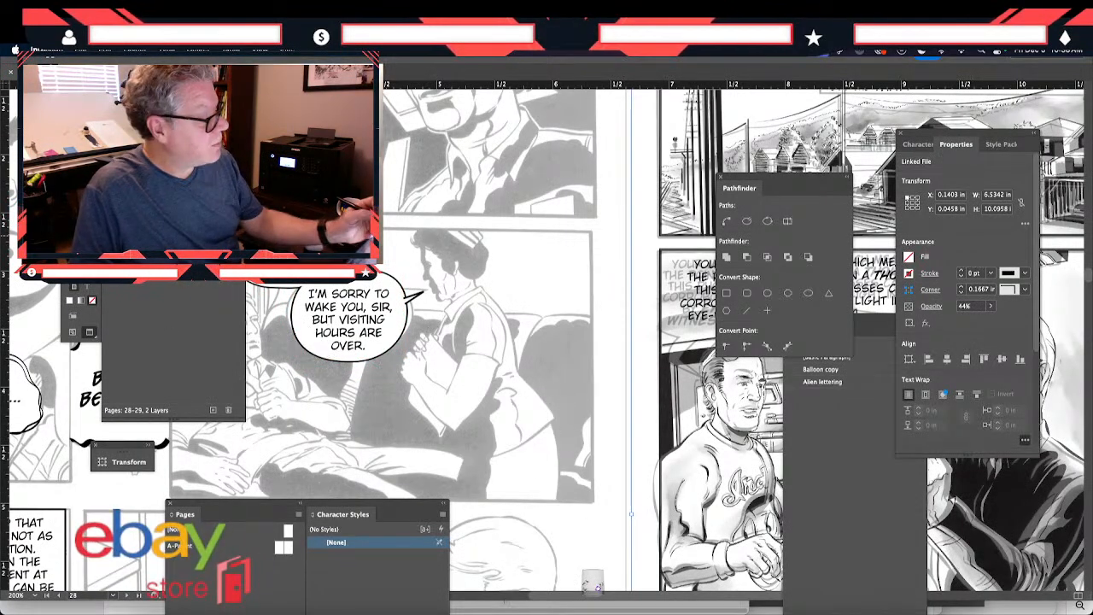
key(super+shift+a)
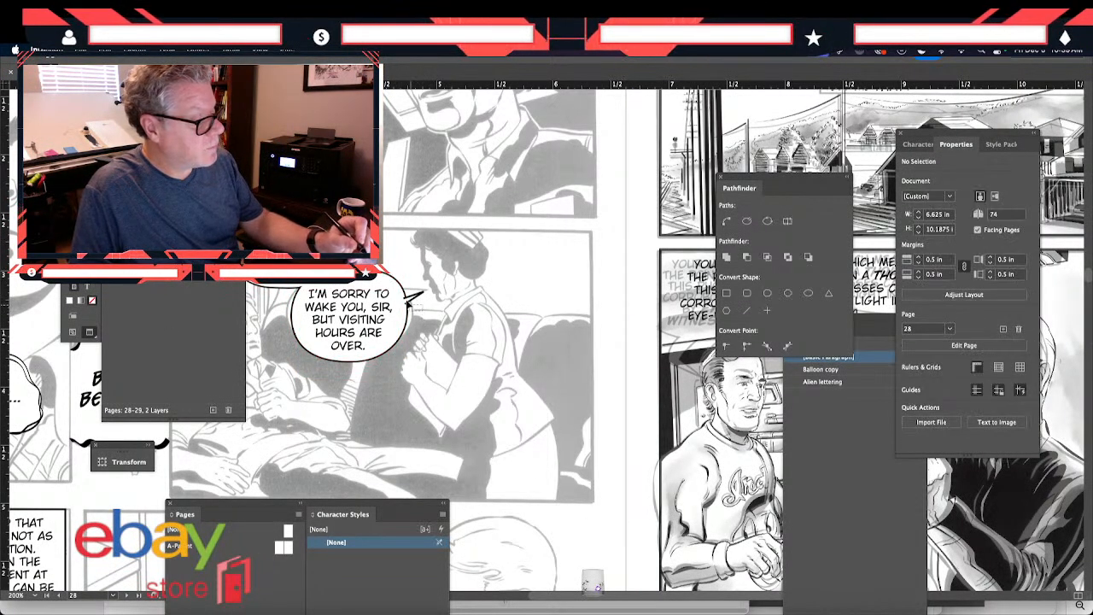
click(411, 299)
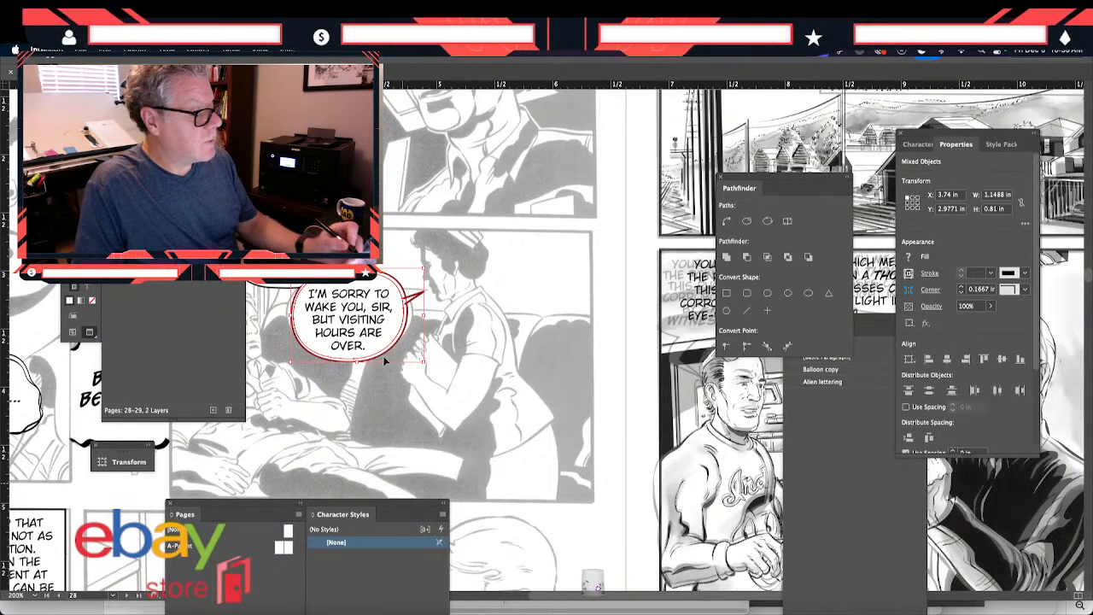
- Paste the balloon with its tail on page 29 and place it over the "YOUR MISSING THE POINT HERE" lettering, about X 6.91 in, Y 2.77 in
key(super+v)
drag(513, 364, 607, 449)
scroll(478, 358, right, 7)
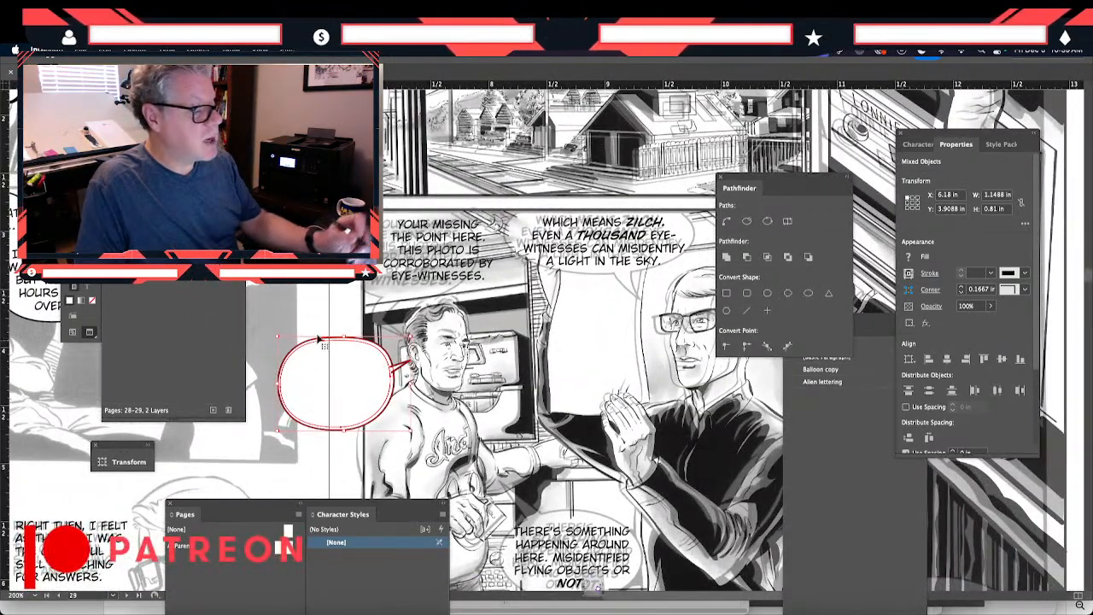
scroll(317, 340, up, 3)
scroll(318, 373, down, 4)
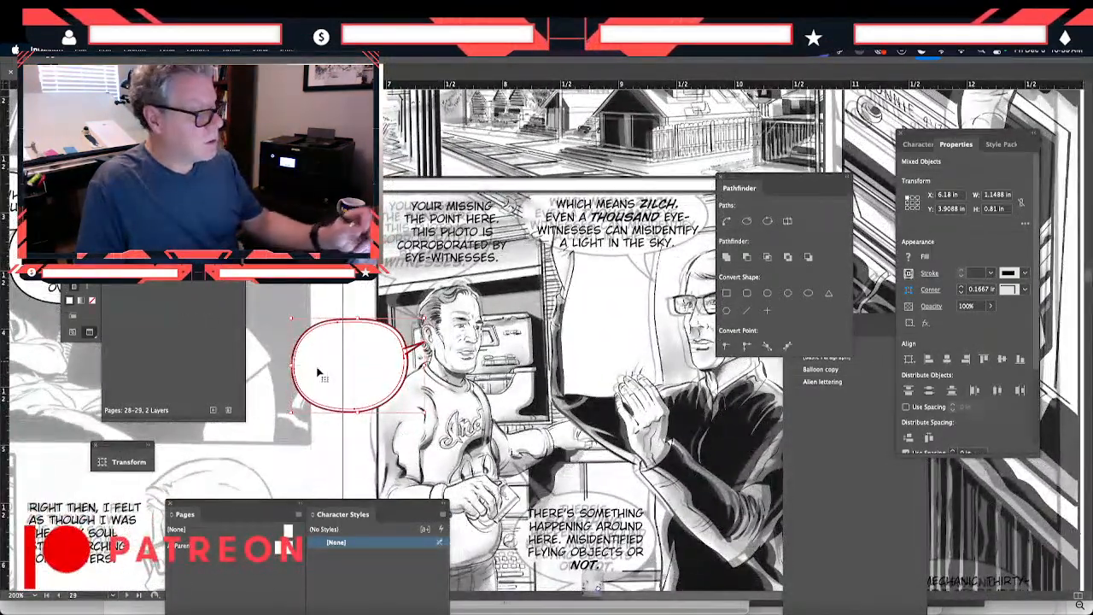
drag(318, 374, 407, 269)
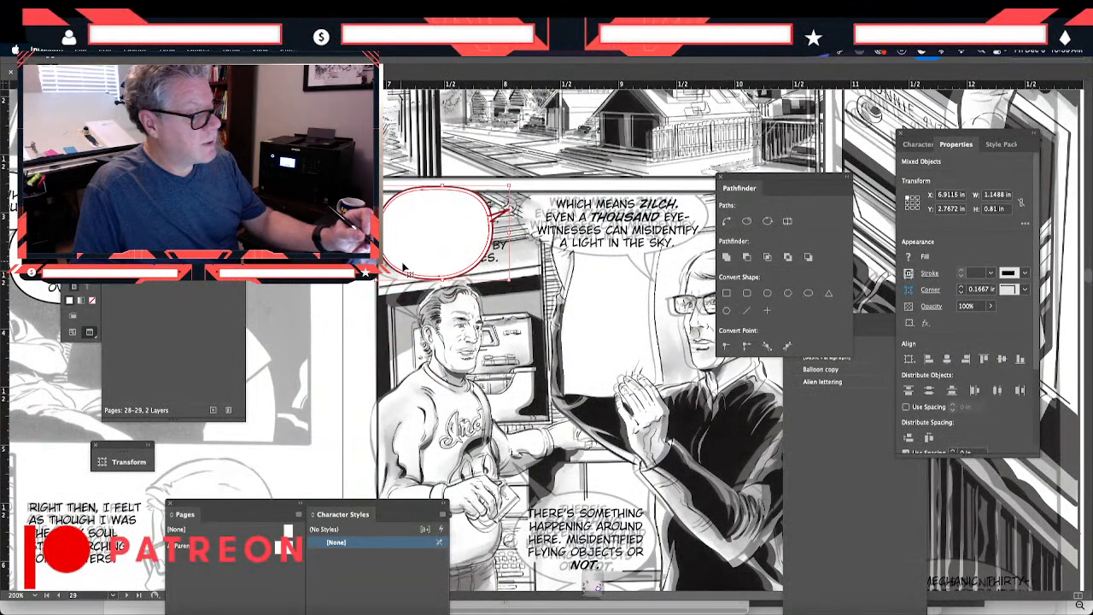
- Widen the pasted balloon and tail to about 1.45 in around the "YOUR MISSING THE POINT HERE" lettering and send them behind the text
drag(510, 231, 543, 231)
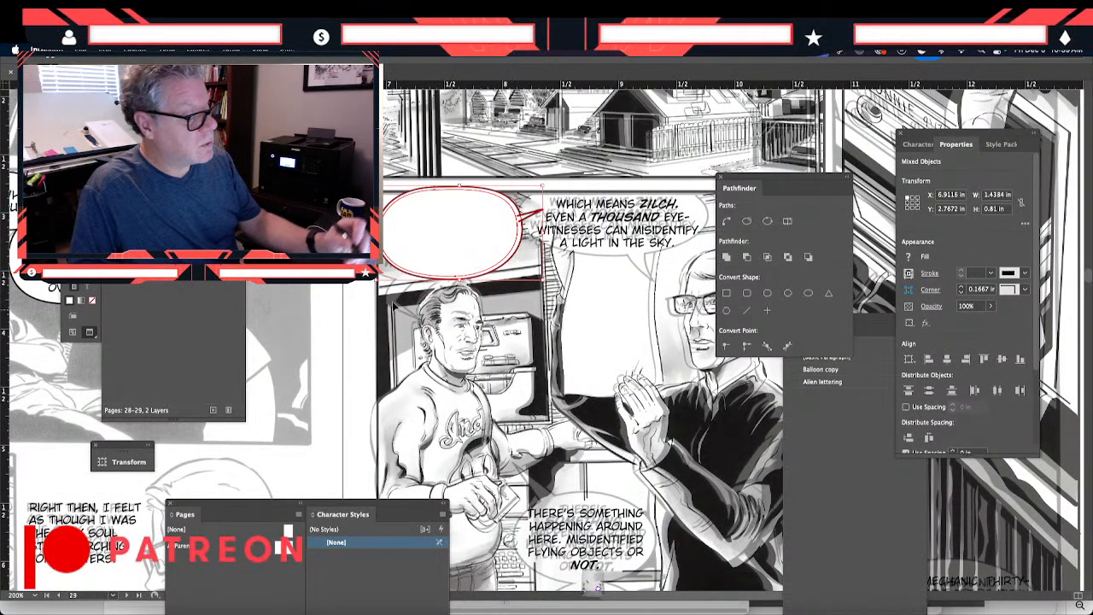
drag(379, 232, 378, 232)
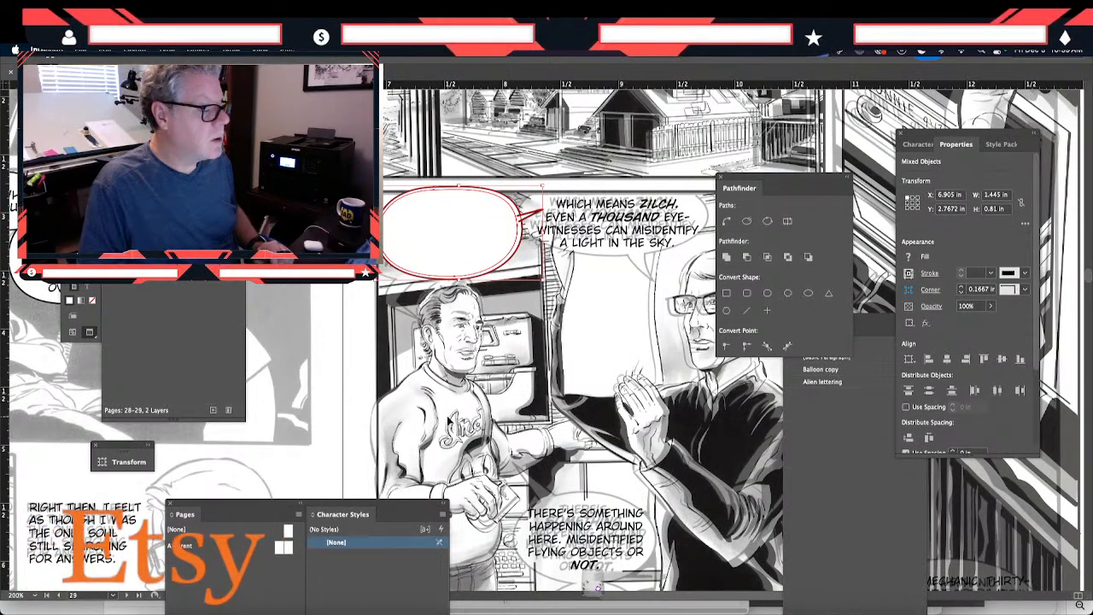
text(YOUR MISSING THE POINT HERE. THIS PHOTO IS CORROBORATED BY EYE-WITNESSES.)
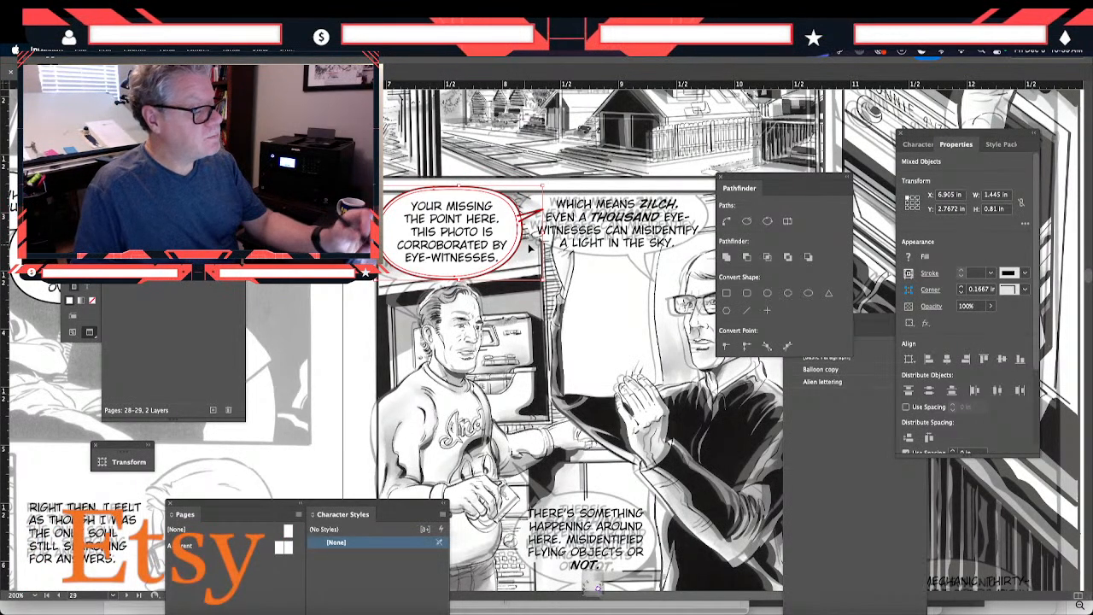
drag(544, 233, 549, 232)
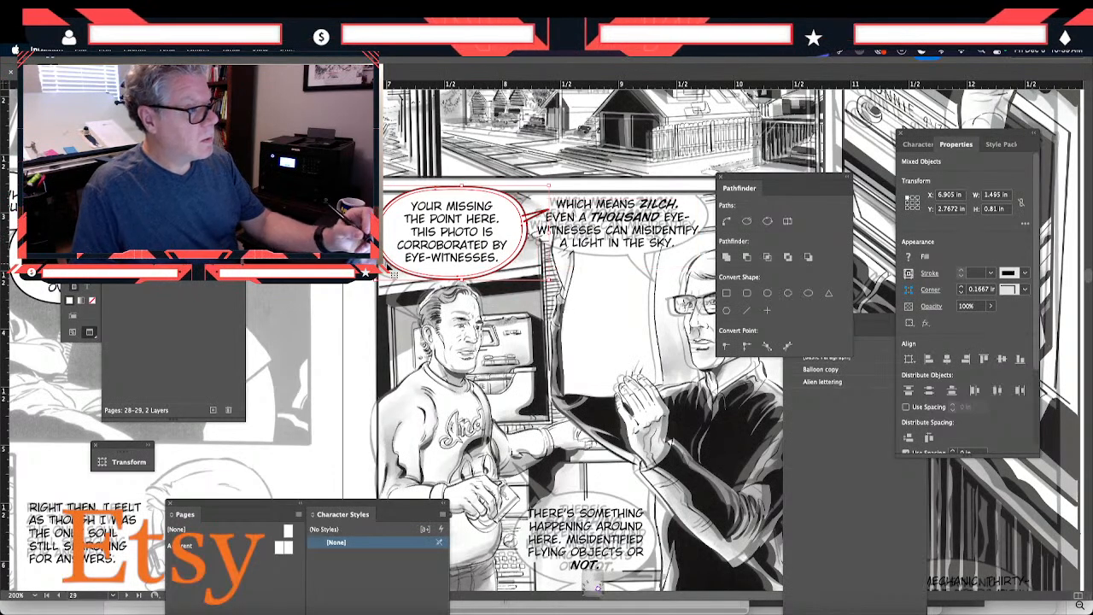
drag(390, 246, 394, 247)
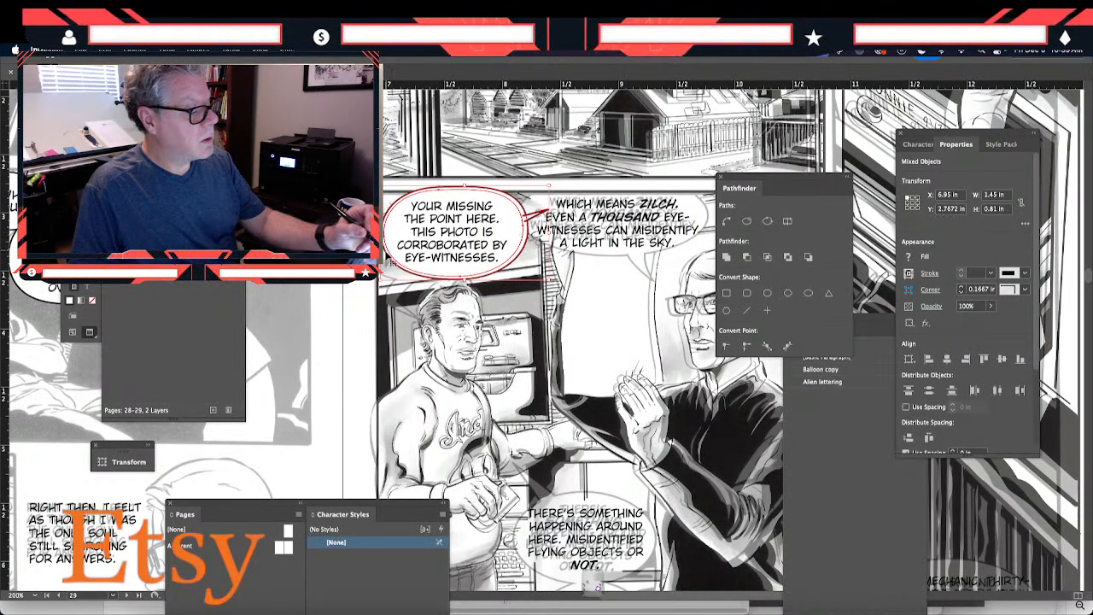
key(Left)
click(412, 370)
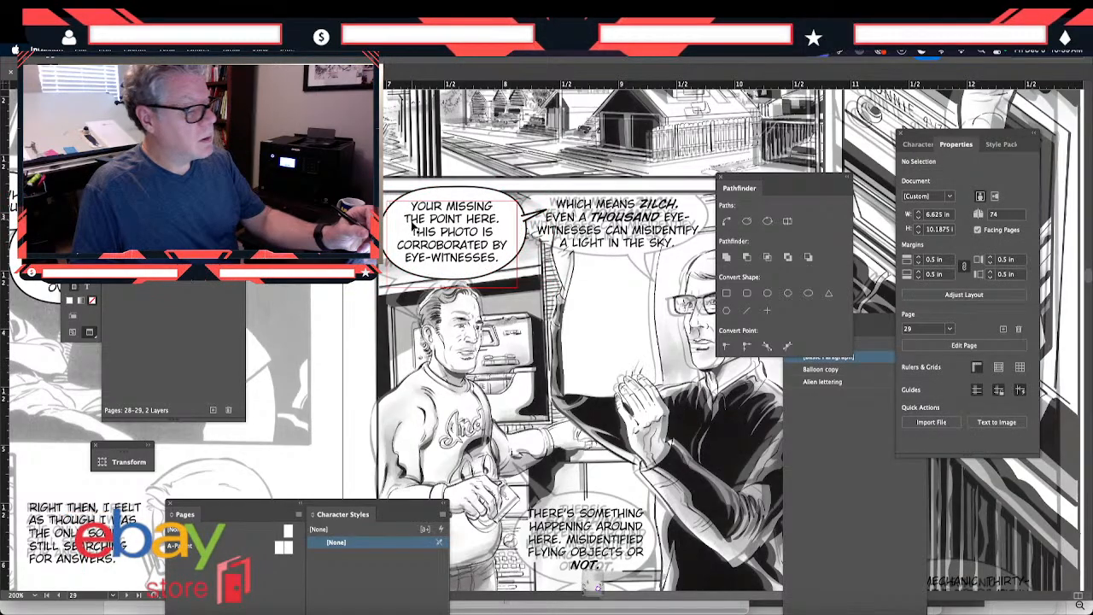
- Move the "YOUR MISSING THE POINT HERE" lettering and balloon up together to about Y 2.73 in, and delete the balloon's tail
shift+click(419, 197)
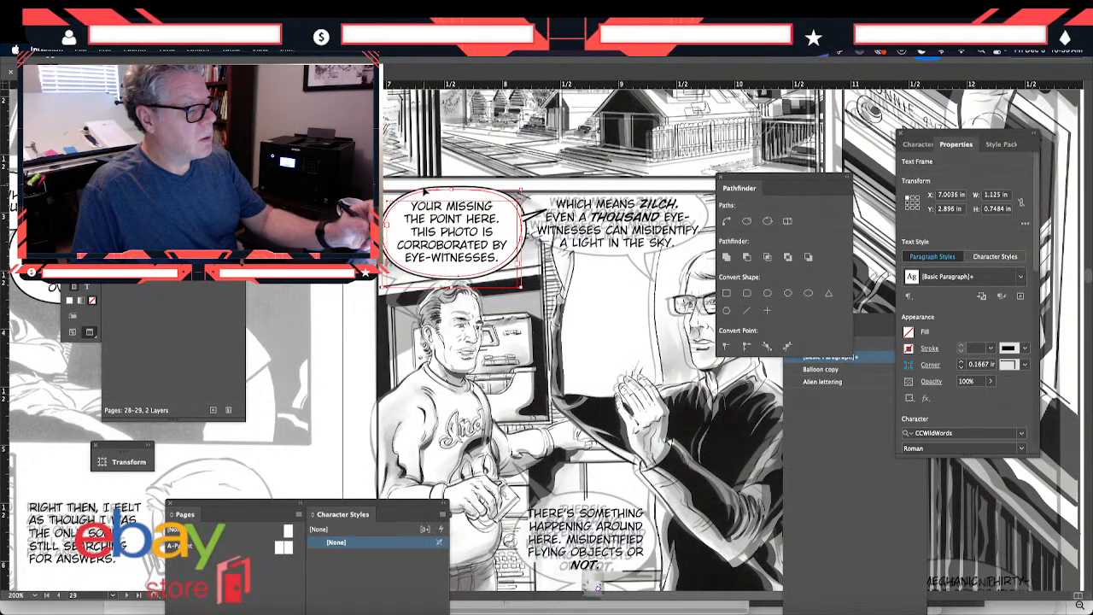
drag(411, 178, 420, 290)
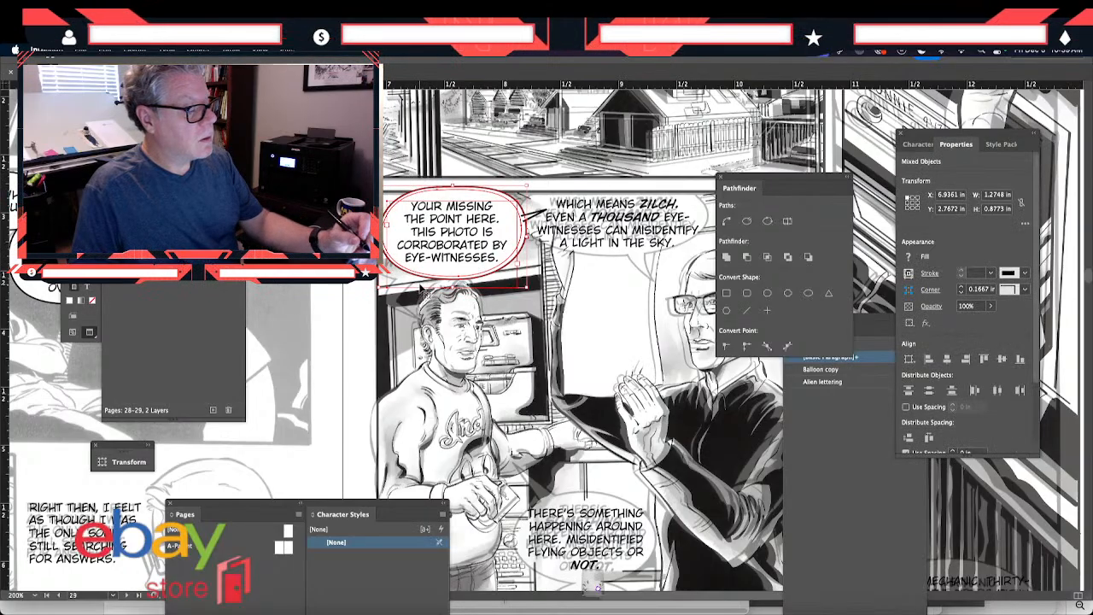
key(Down)
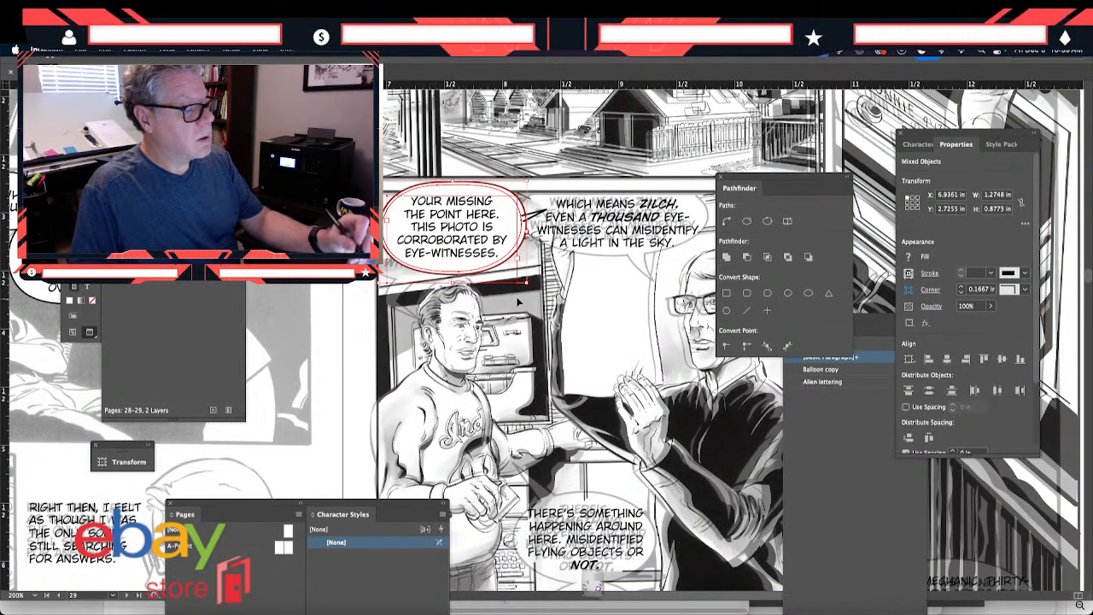
click(550, 299)
click(534, 214)
key(Delete)
- Paste another copy of the balloon with its tail over the "WHICH MEANS ZILCH" lettering, at about X 8.24 in, Y 2.76 in
drag(361, 388, 274, 422)
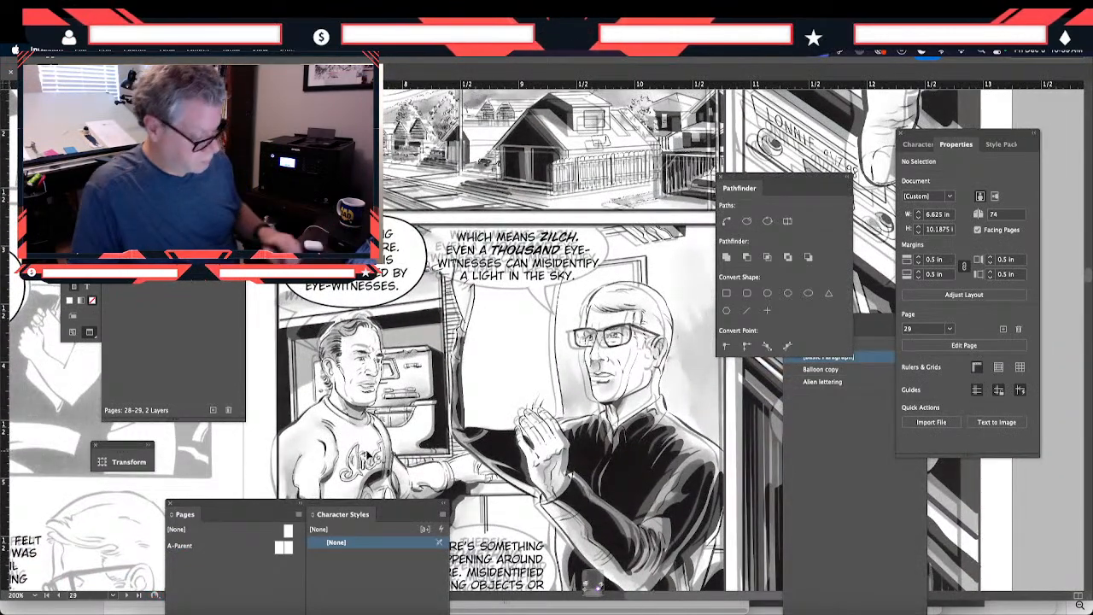
key(ctrl+v)
drag(503, 355, 451, 279)
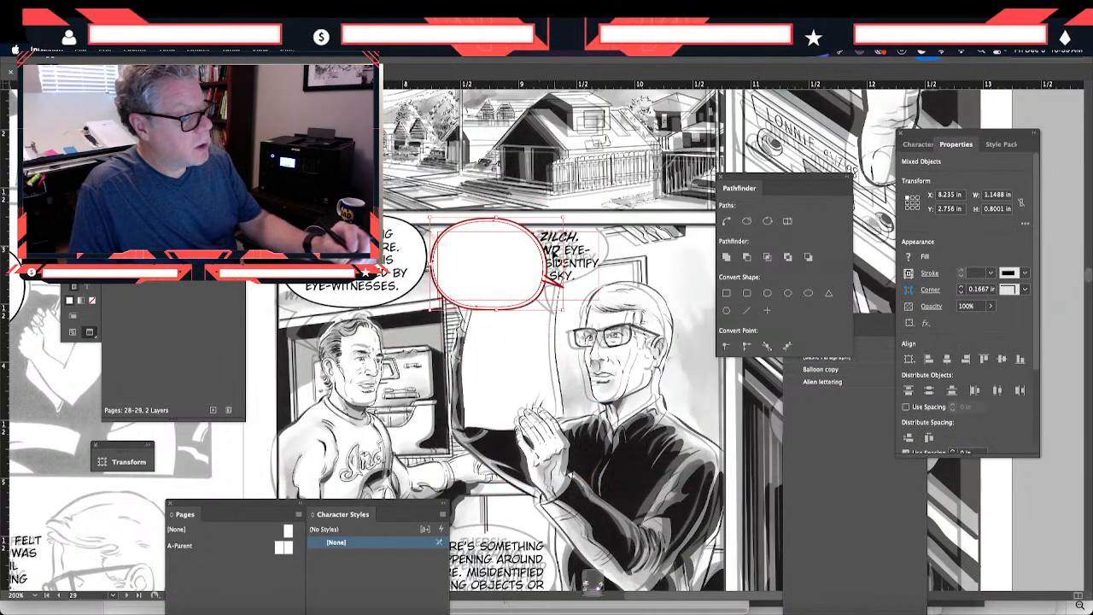
- Widen the pasted balloon and tail to about 1.93 in and move them to about X 8.24 in, Y 2.70 in
drag(564, 264, 621, 286)
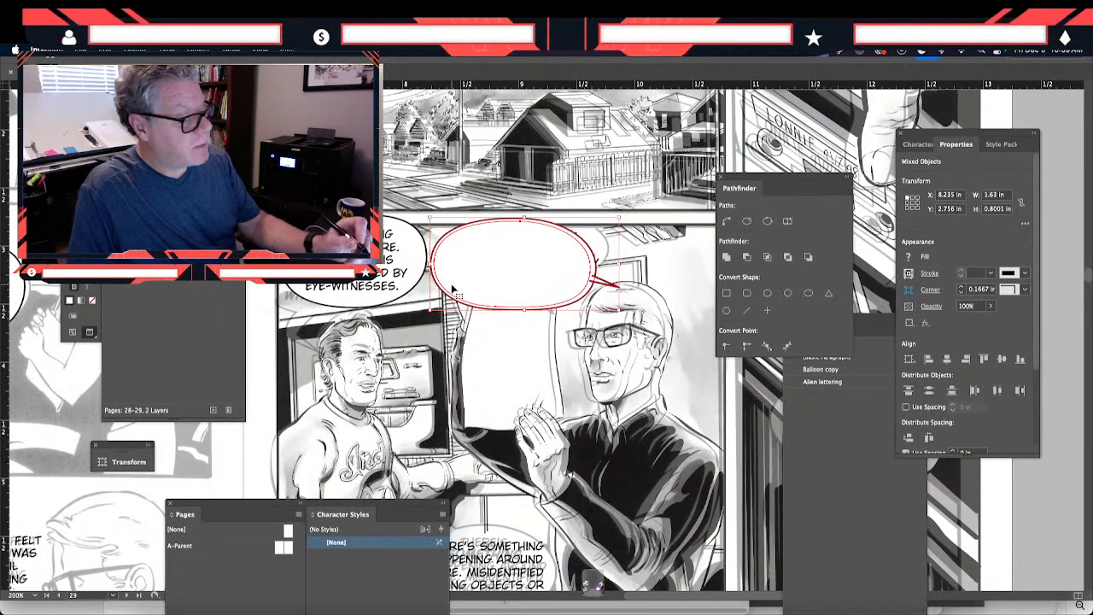
drag(452, 289, 449, 283)
drag(616, 258, 651, 259)
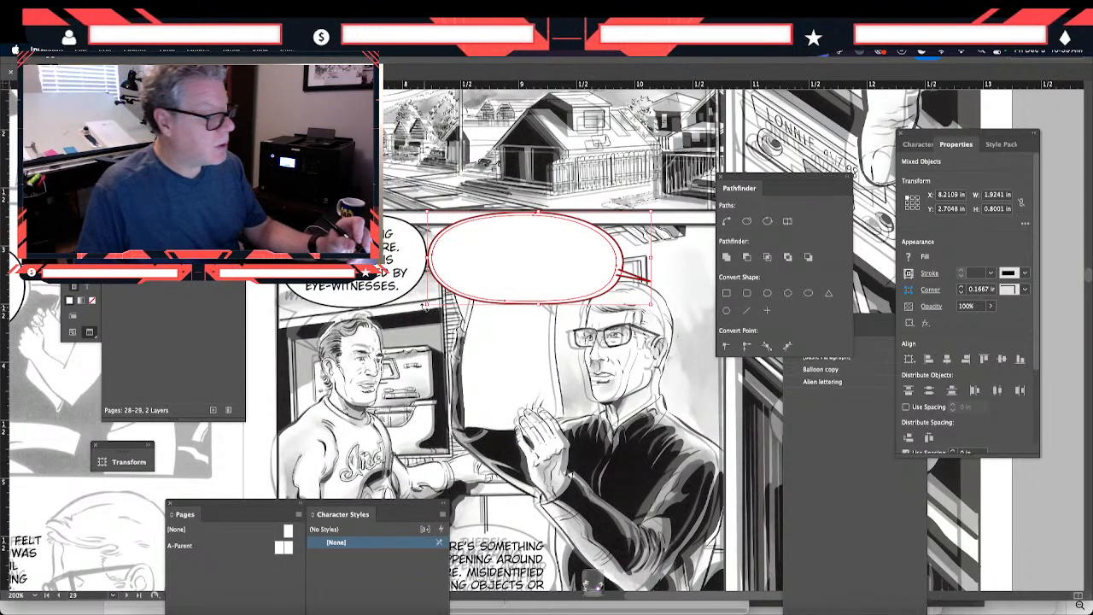
drag(426, 308, 450, 287)
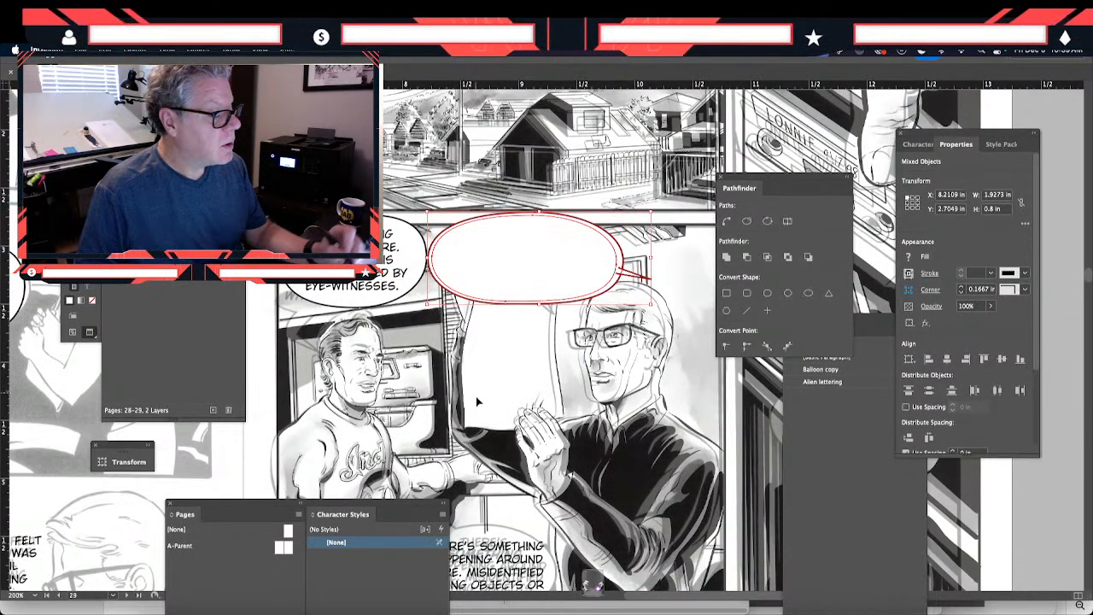
key(Right)
key(Right)
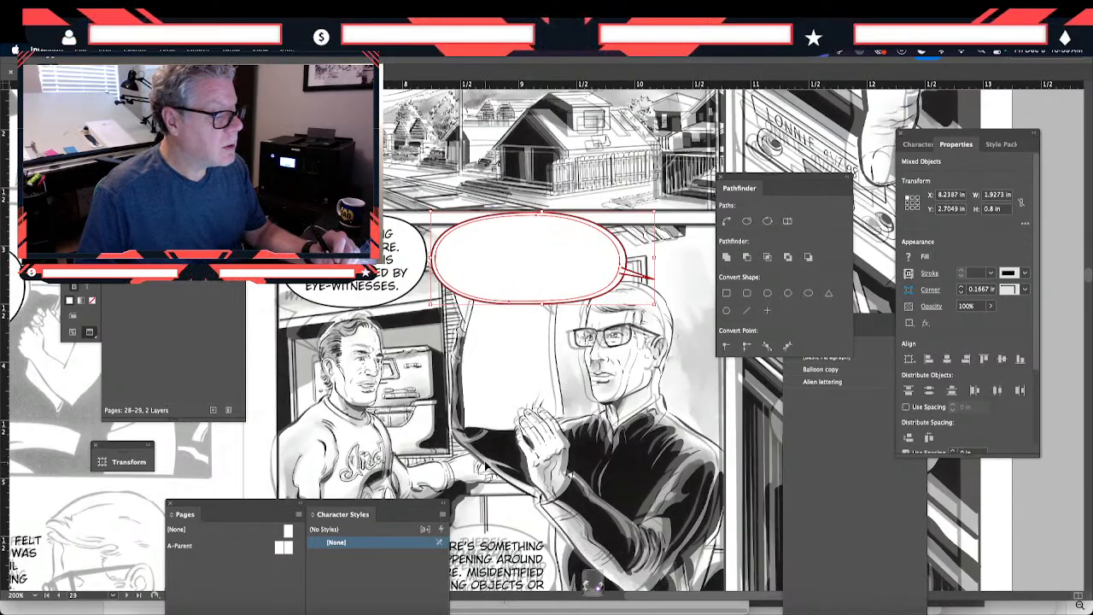
- Move the tail off the balloon onto the blank sheet below, and send the balloon behind the "WHICH MEANS ZILCH" lettering
click(617, 367)
drag(639, 275, 547, 374)
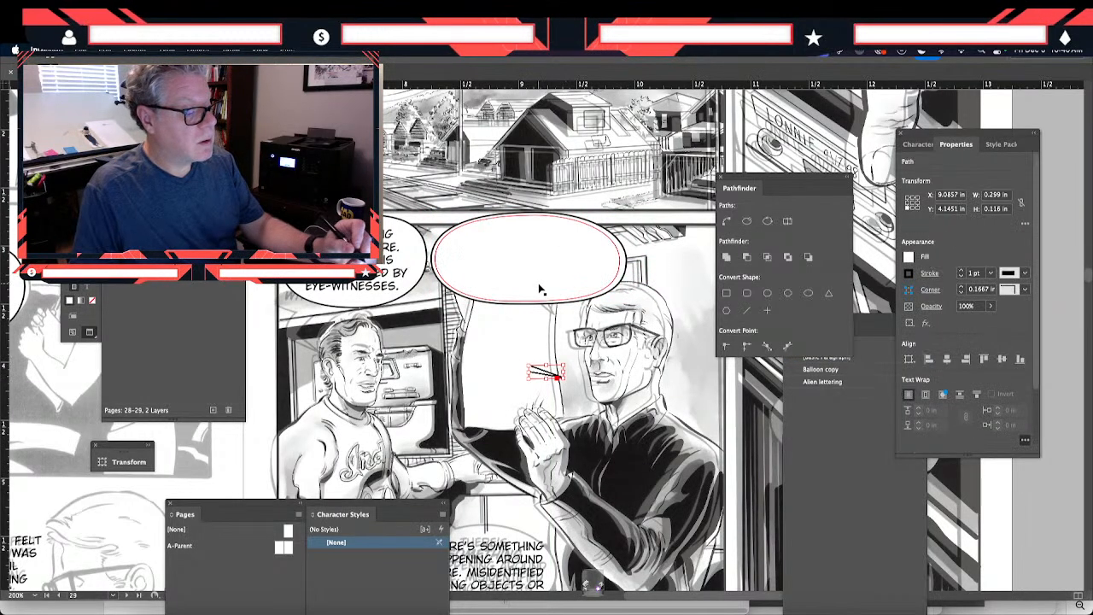
click(611, 281)
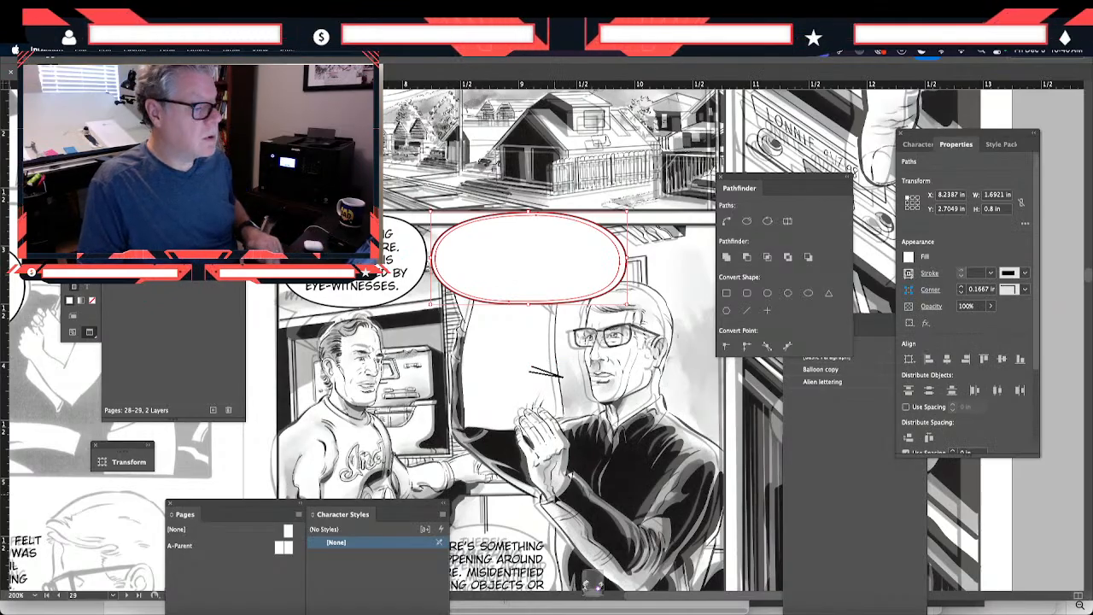
key(shift+super+[)
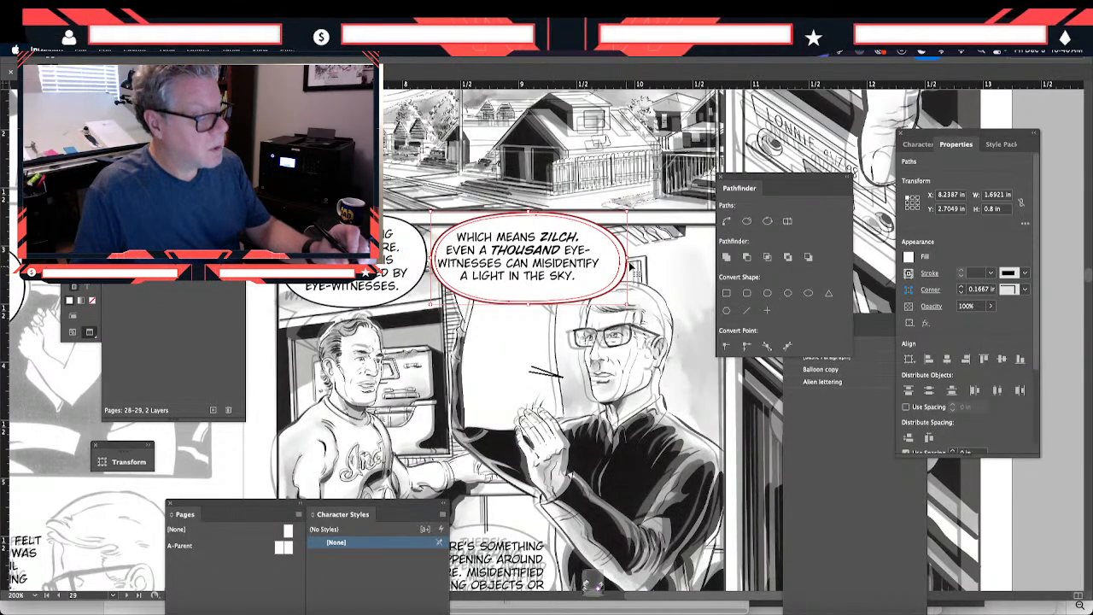
- Fit the balloon around the "WHICH MEANS ZILCH" lettering at about 1.60 by 0.76 in, positioned near X 8.21 in, Y 2.73 in
drag(628, 282, 612, 282)
key(Left)
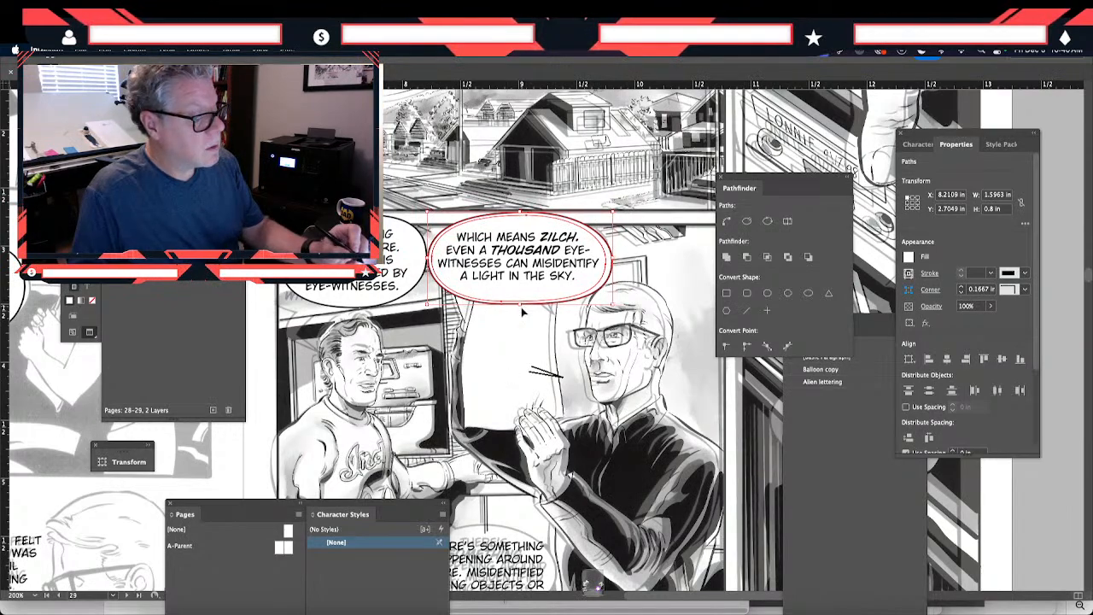
drag(521, 305, 521, 300)
key(Down)
key(Down)
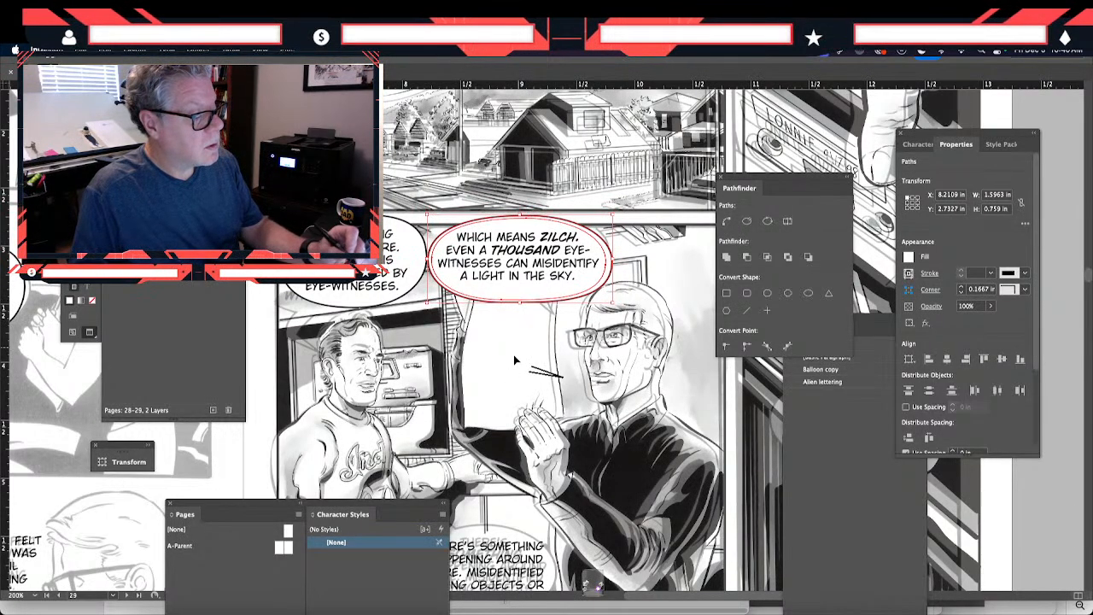
- Move the "WHICH MEANS ZILCH" lettering and its balloon together to the right, to about X 8.29 in
click(505, 325)
drag(508, 318, 491, 266)
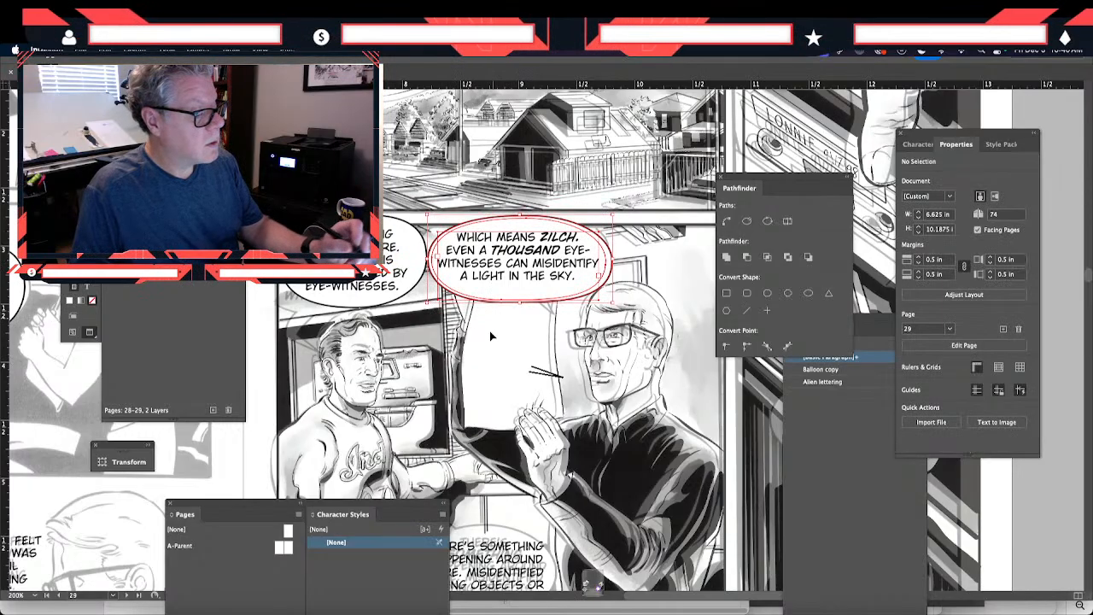
key(Right)
key(Right)
key(Right)
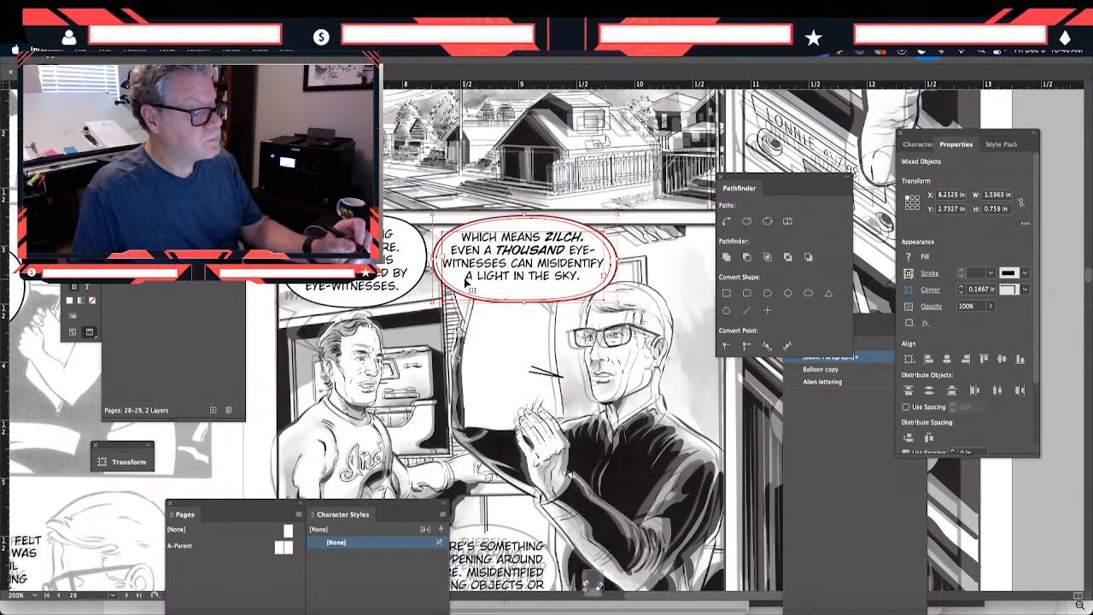
key(Right)
key(Right)
key(Right)
click(481, 447)
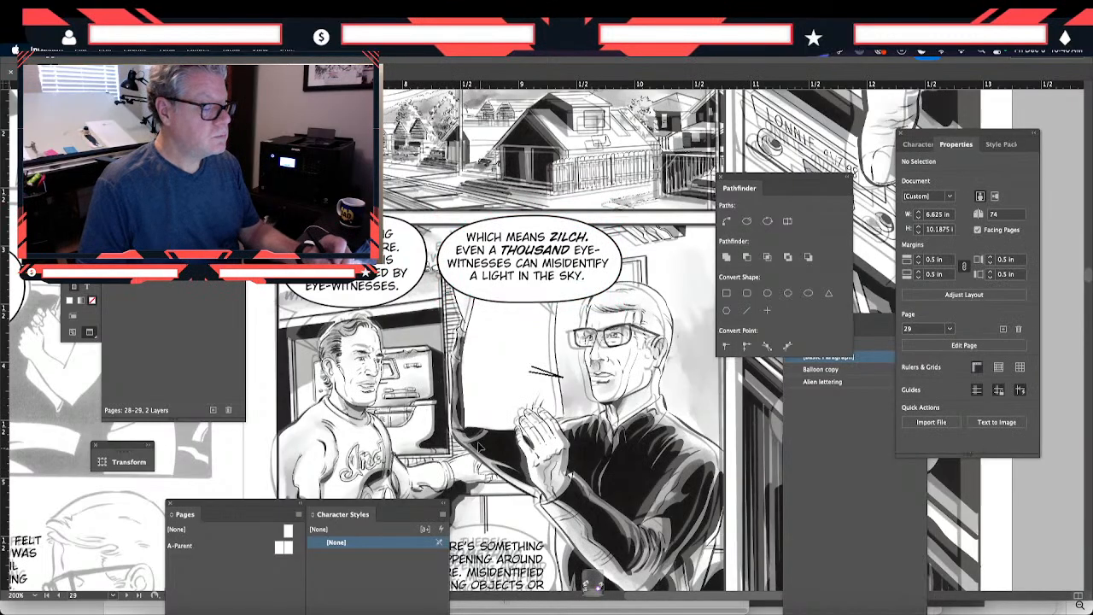
- Attach the loose tail to the underside of the "WHICH MEANS ZILCH" balloon, rotated to point down toward the man in glasses
scroll(480, 447, down, 2)
scroll(480, 447, right, 2)
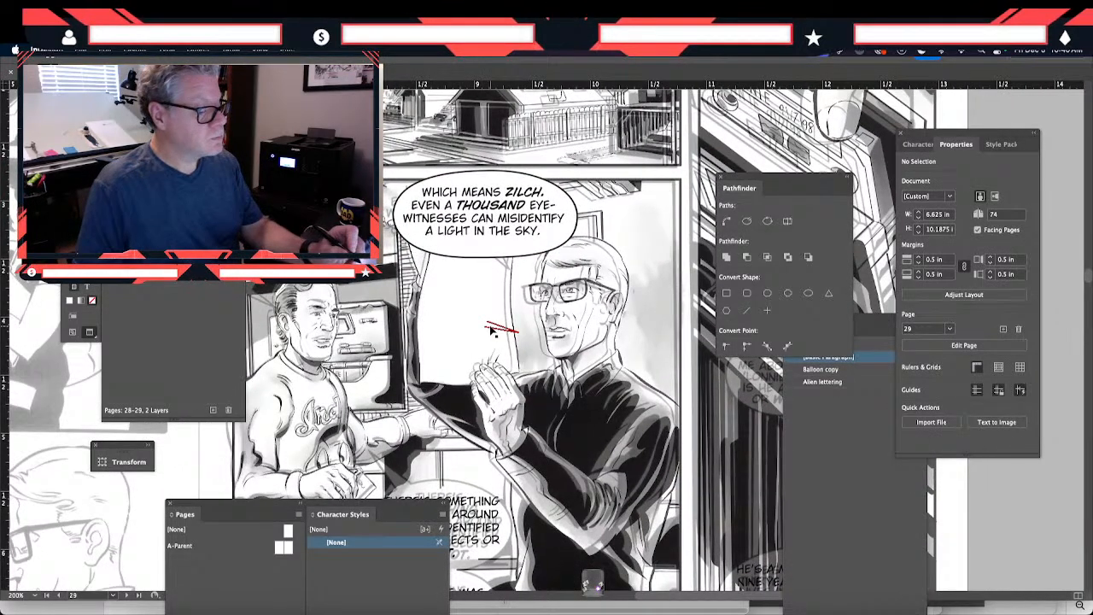
drag(492, 330, 486, 265)
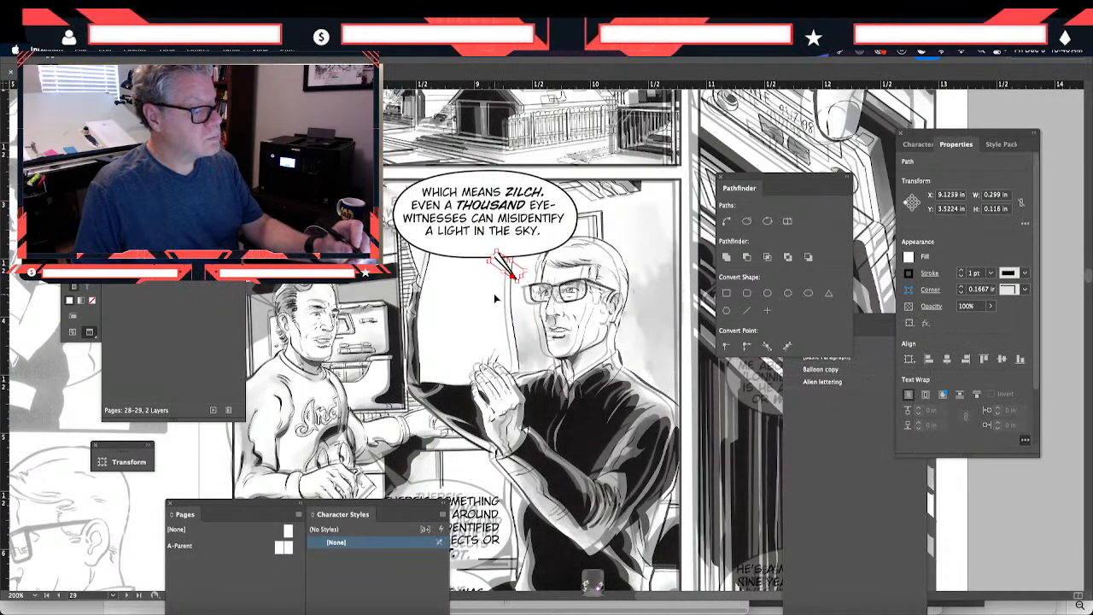
key(Right)
key(Right)
key(Down)
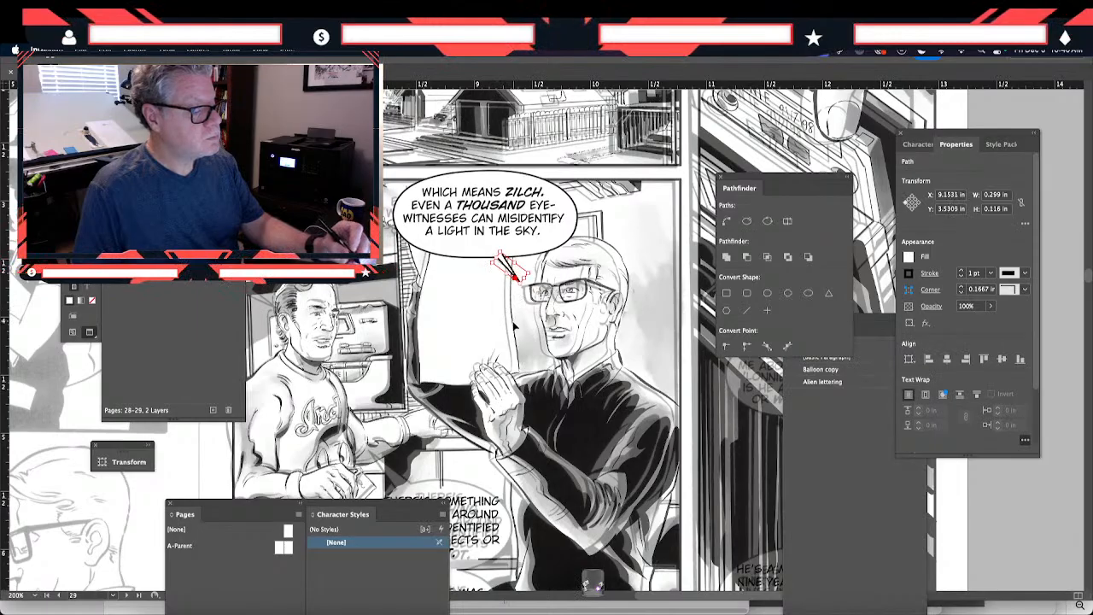
click(506, 293)
click(506, 267)
click(496, 316)
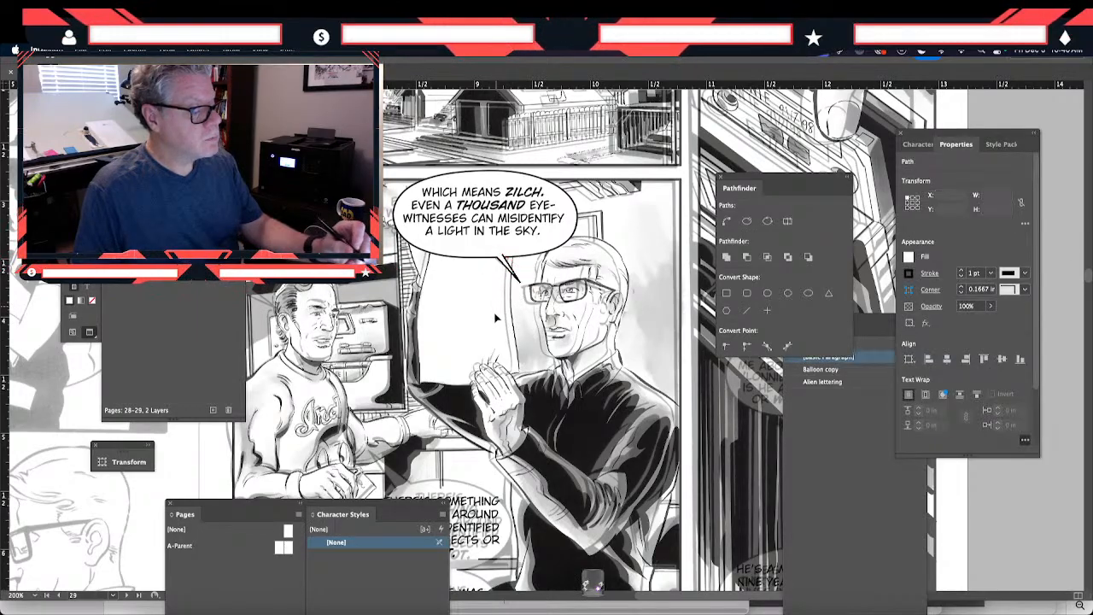
- Move the "YOUR MISSING THE POINT HERE" lettering and balloon left together to about X 6.83 in, Y 2.73 in
scroll(319, 478, left, 5)
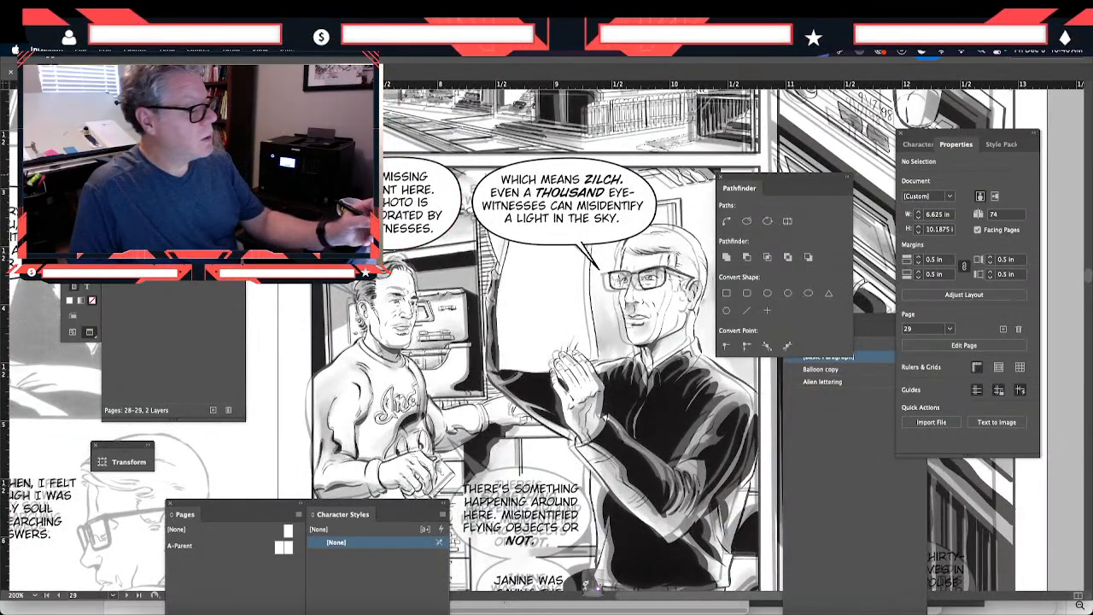
drag(359, 226, 348, 229)
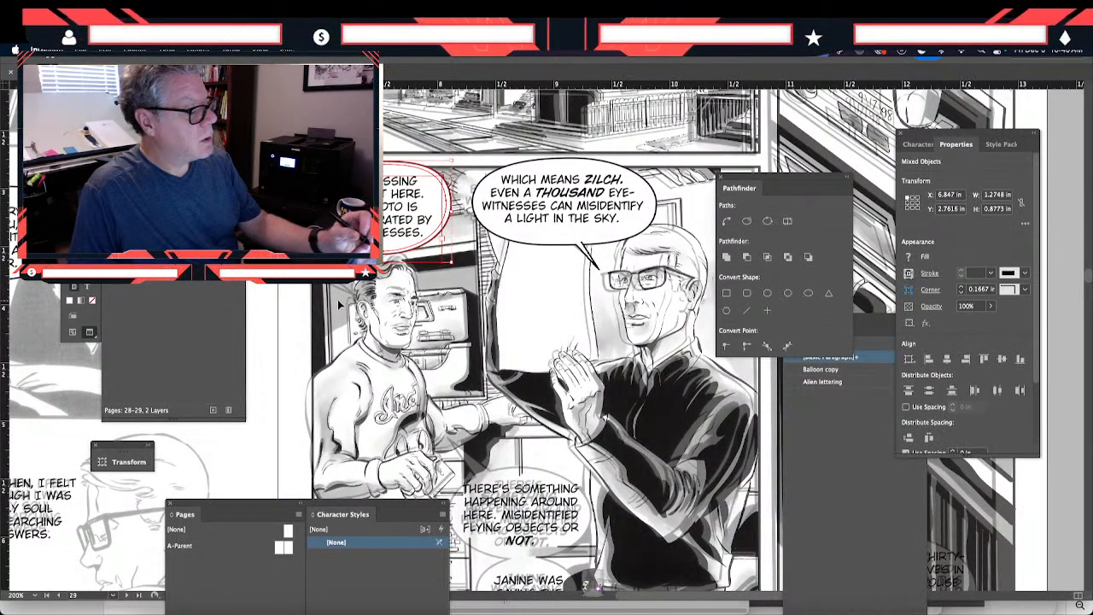
key(Up)
key(Up)
key(Down)
key(Down)
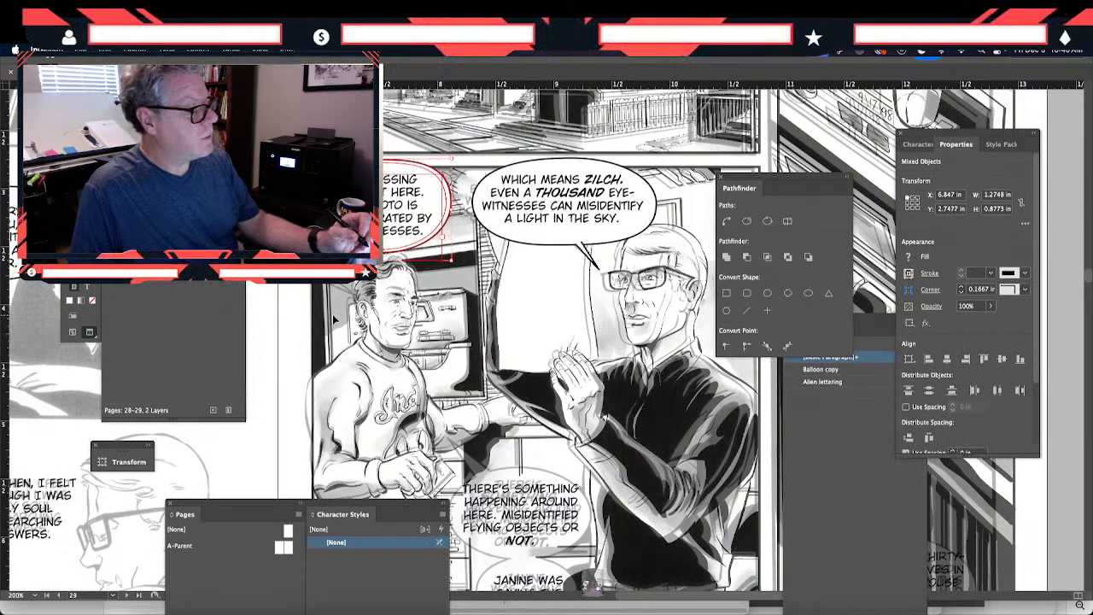
key(Left)
key(Up)
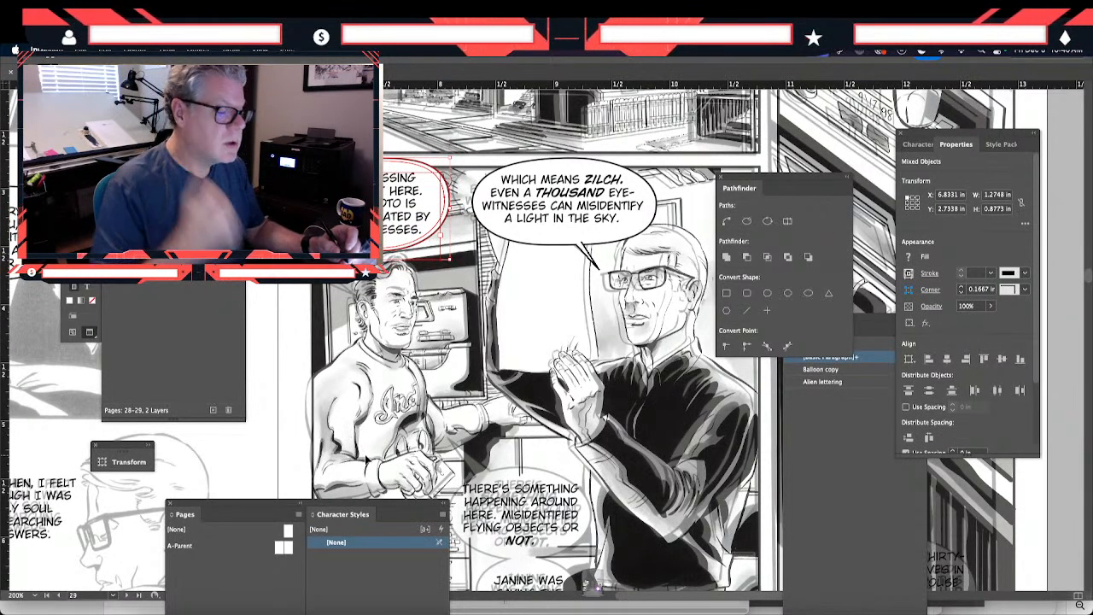
- Nudge the "WHICH MEANS ZILCH" lettering slightly right and down inside its balloon, to about X 8.41 in
click(557, 215)
key(Right)
key(Right)
key(Down)
key(Down)
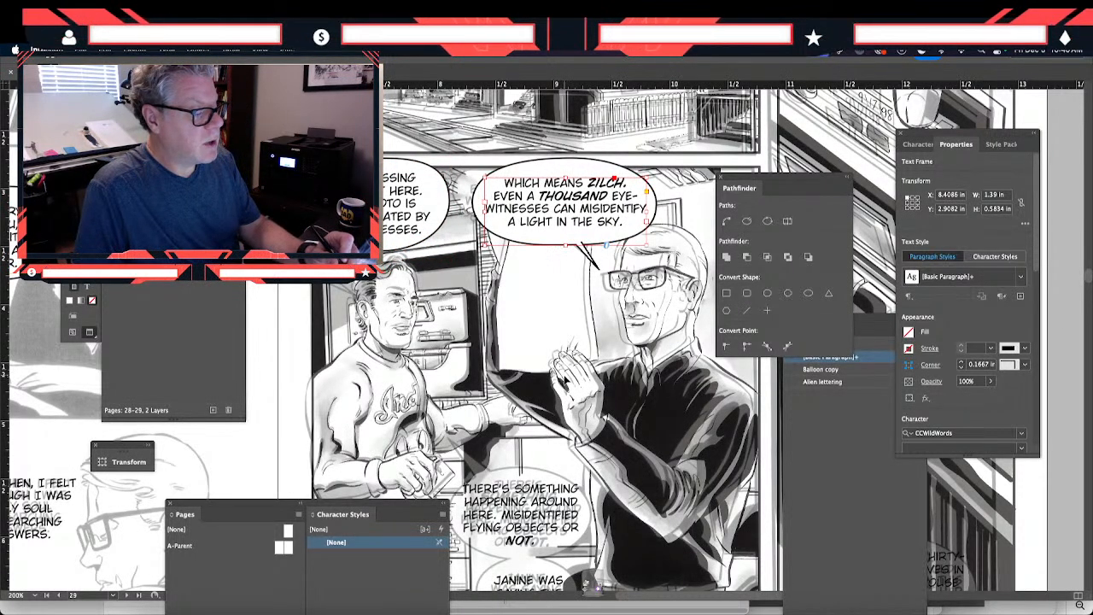
key(Up)
click(554, 360)
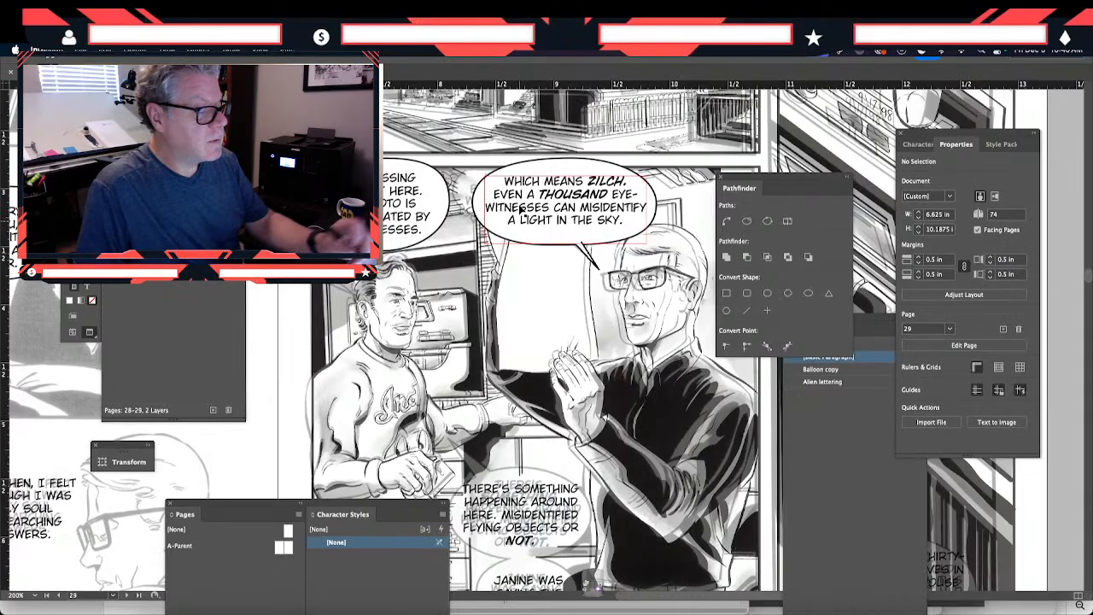
- Nudge the "WHICH MEANS ZILCH" lettering, balloon and tail slightly upward as one group
drag(466, 155, 565, 345)
key(Up)
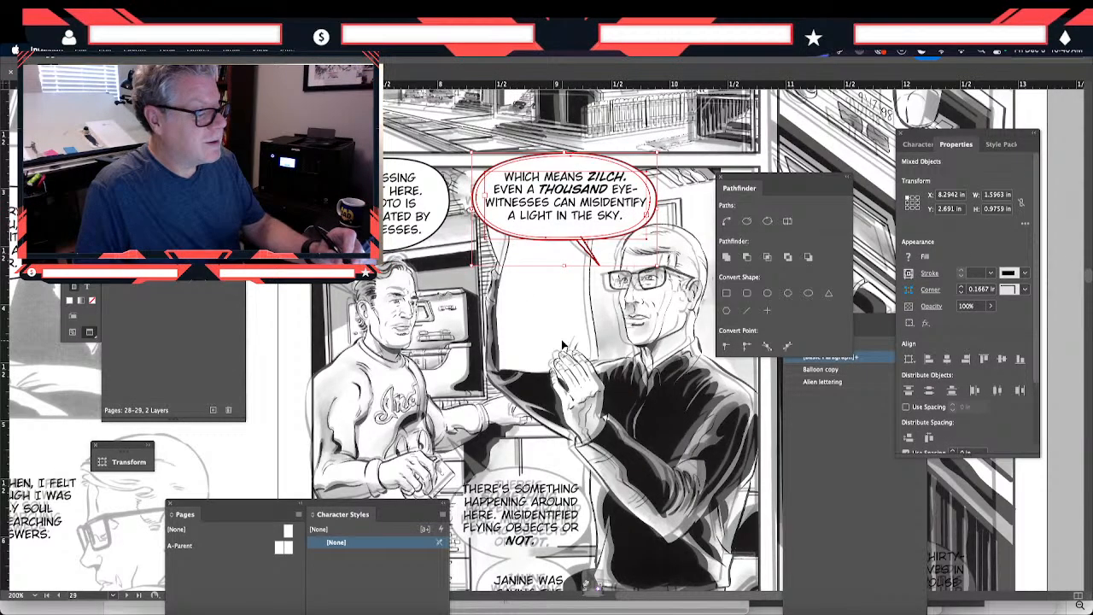
click(346, 427)
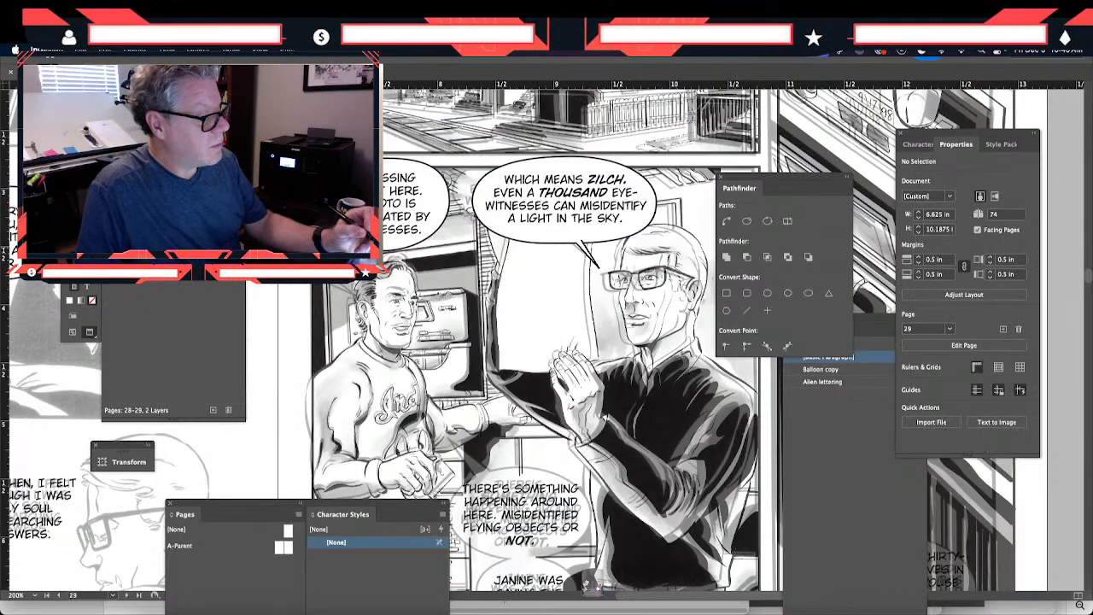
- Draw a pointed tail about 0.10 by 0.19 in with a 1 pt stroke beneath the "YOUR MISSING THE POINT HERE" balloon
click(367, 247)
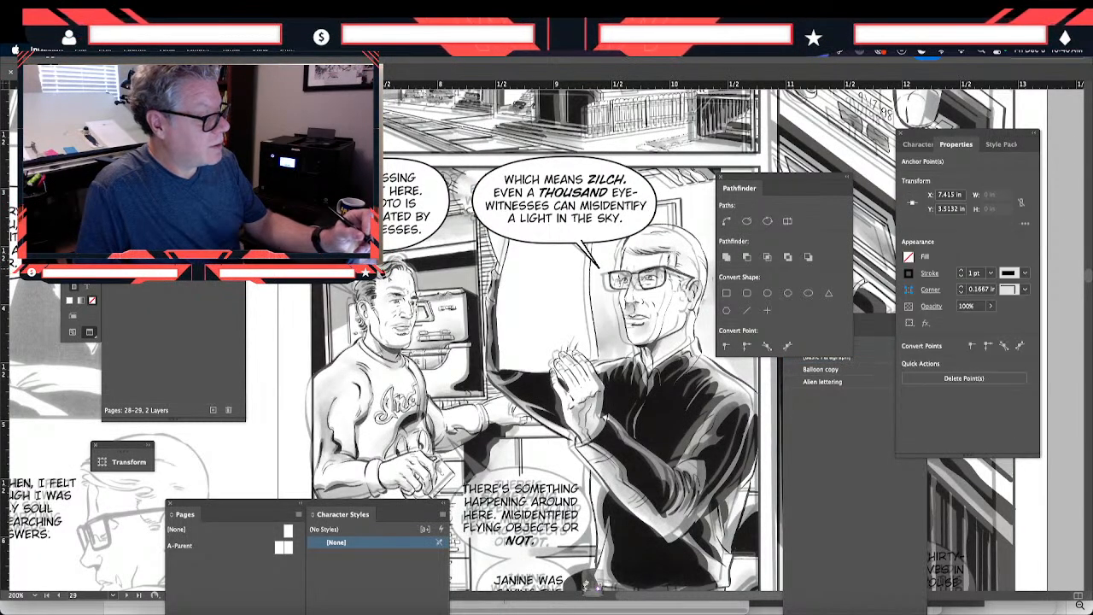
key(Up)
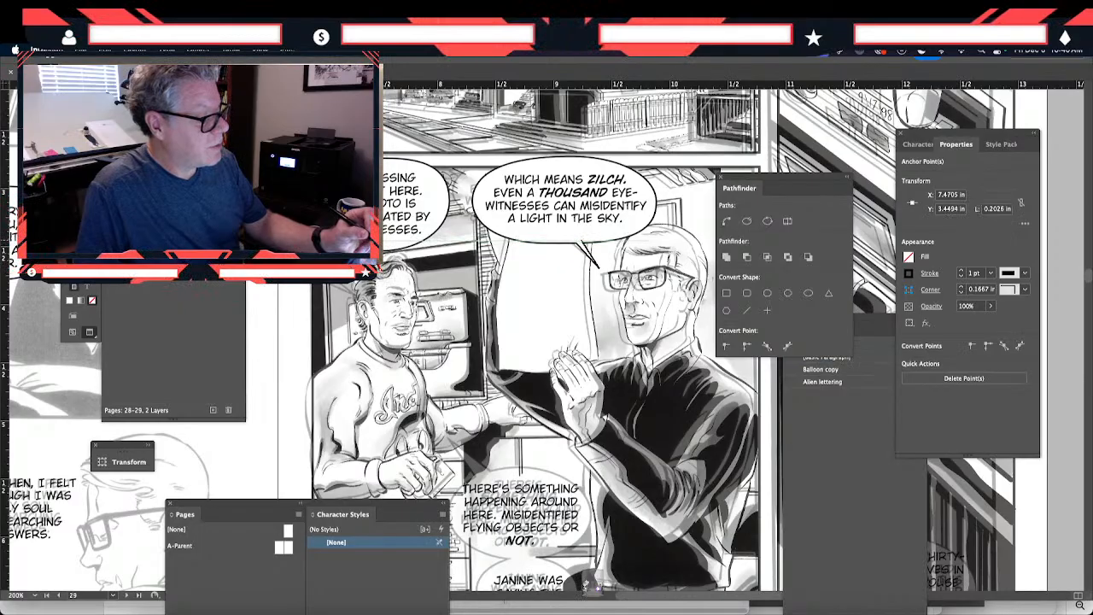
click(373, 249)
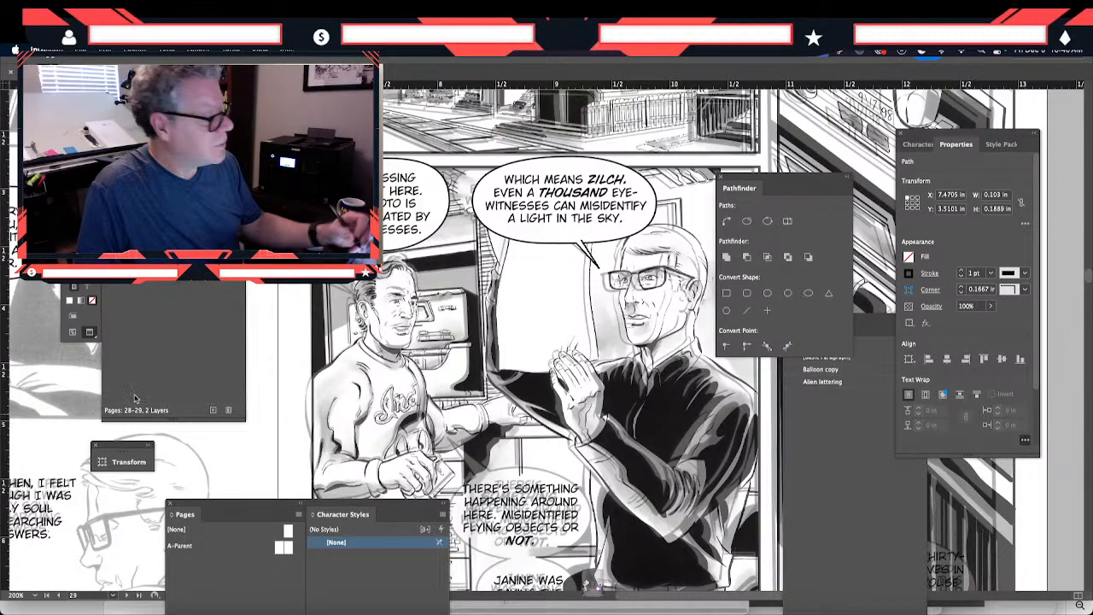
- Fill the new tail under the "YOUR MISSING THE POINT HERE" balloon with white and shorten it to about 0.15 in
key(super+z)
click(294, 371)
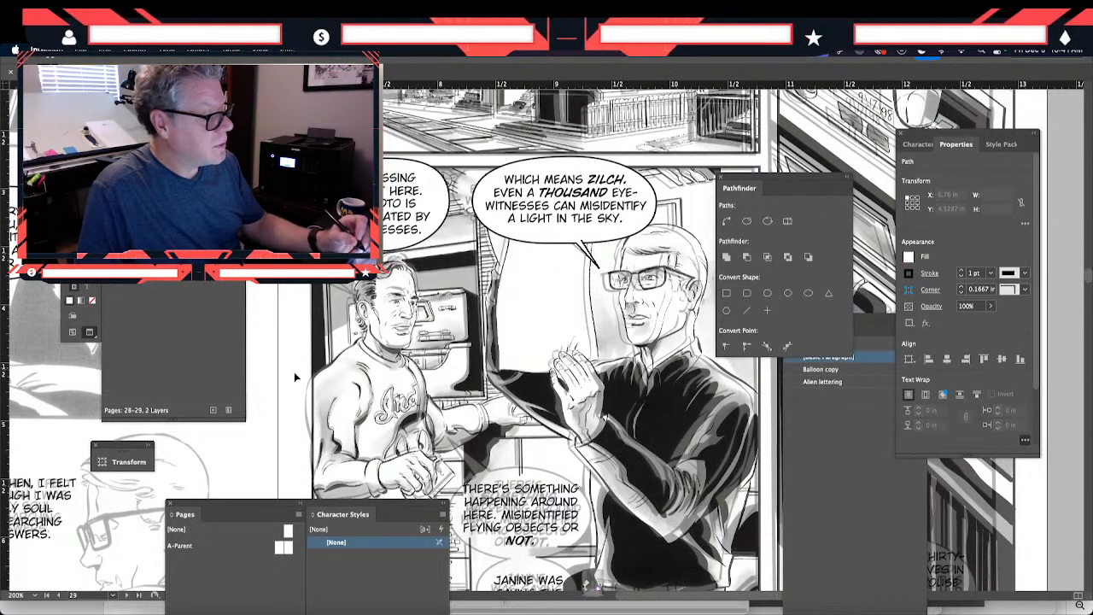
click(373, 255)
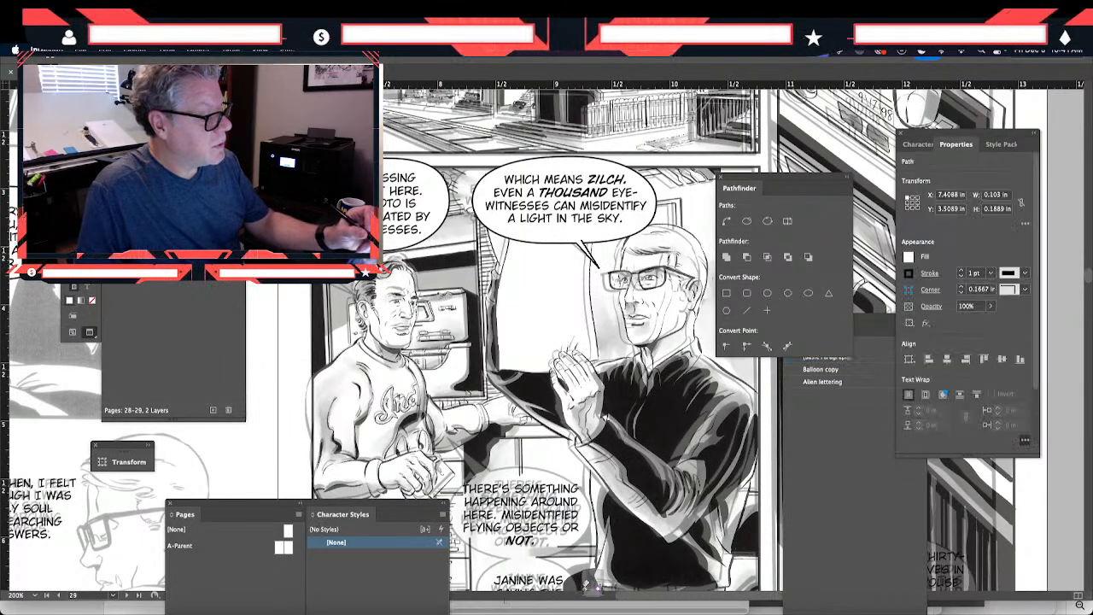
drag(373, 247, 373, 251)
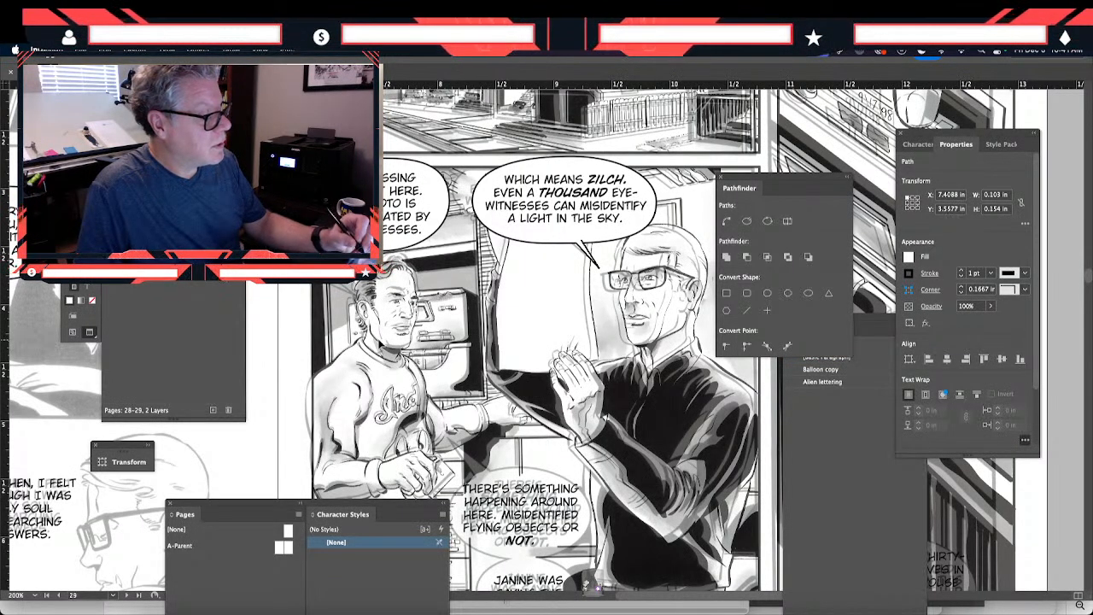
click(381, 369)
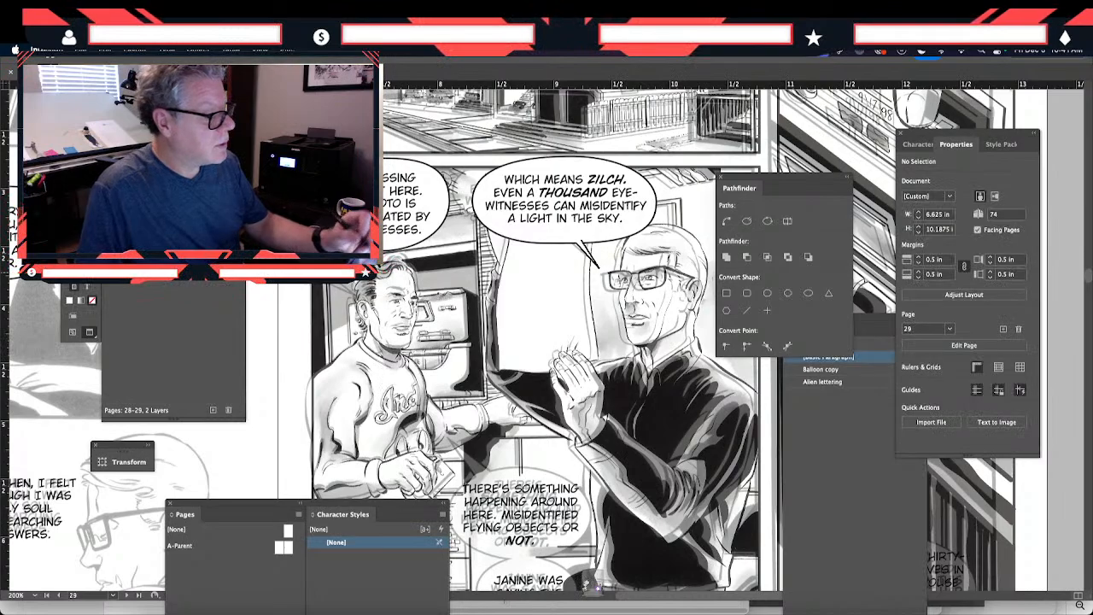
click(374, 255)
click(376, 369)
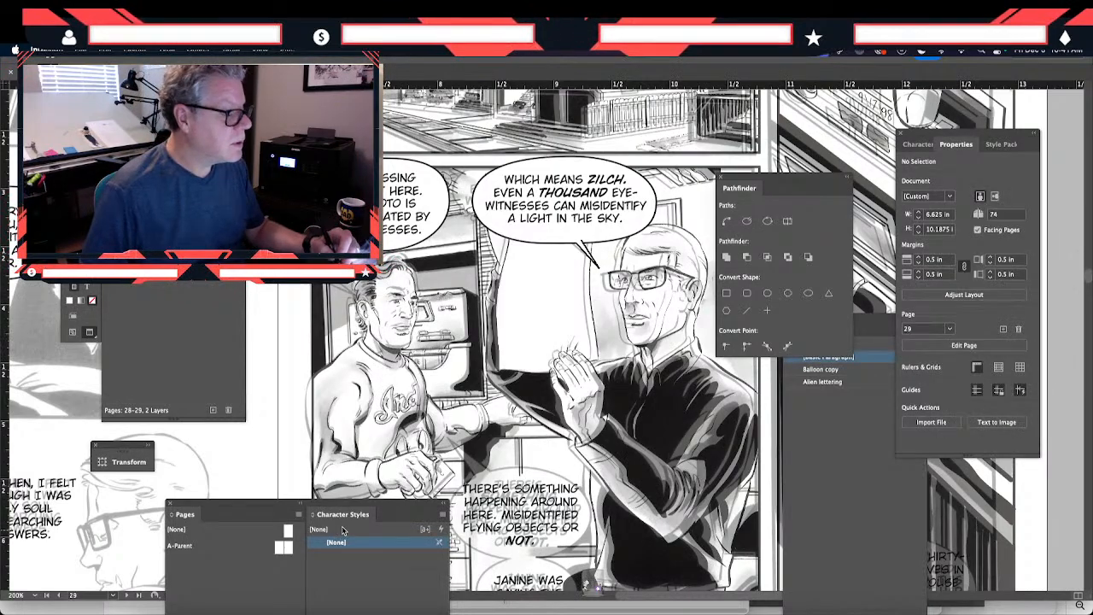
scroll(327, 390, down, 5)
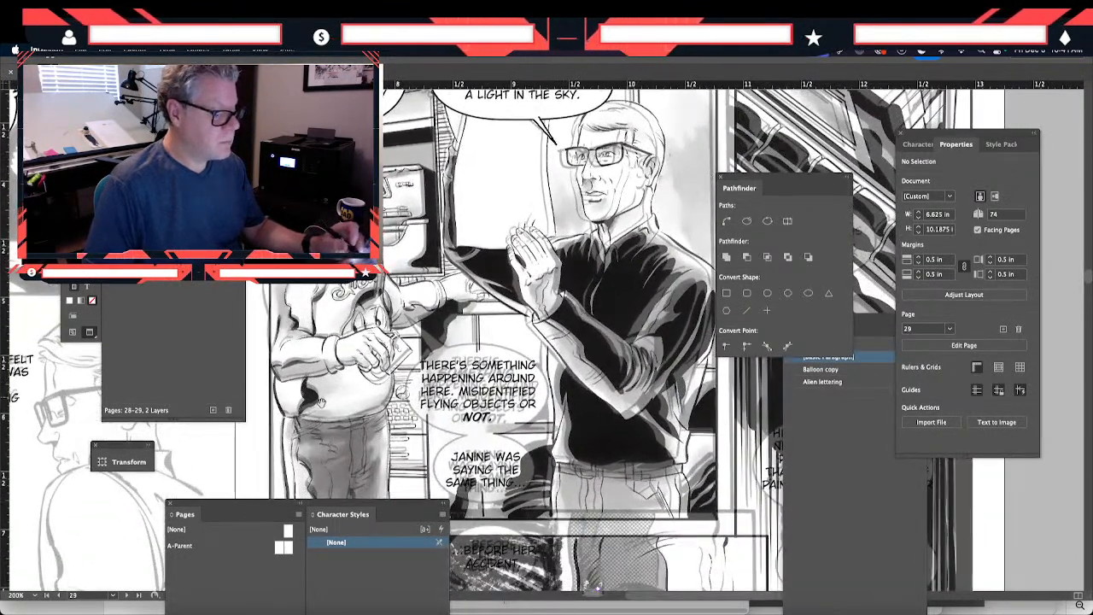
- Paste a tailed balloon behind the "THERE'S SOMETHING HAPPENING AROUND HERE" lettering, mirrored and widened to about 1.46 in including the tail
key(ctrl+v)
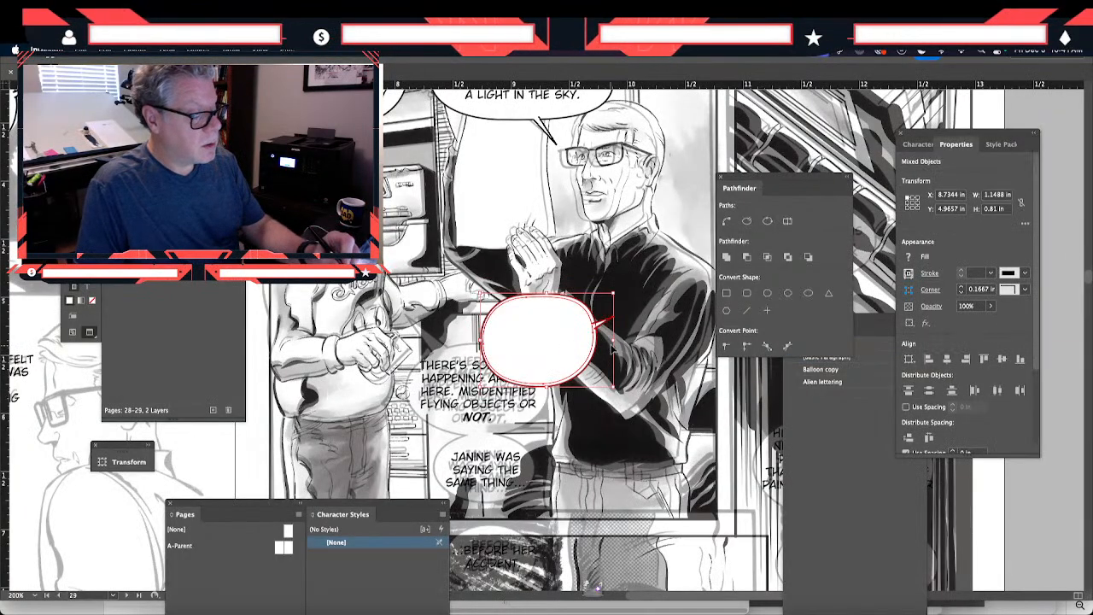
drag(613, 340, 433, 391)
drag(501, 382, 559, 383)
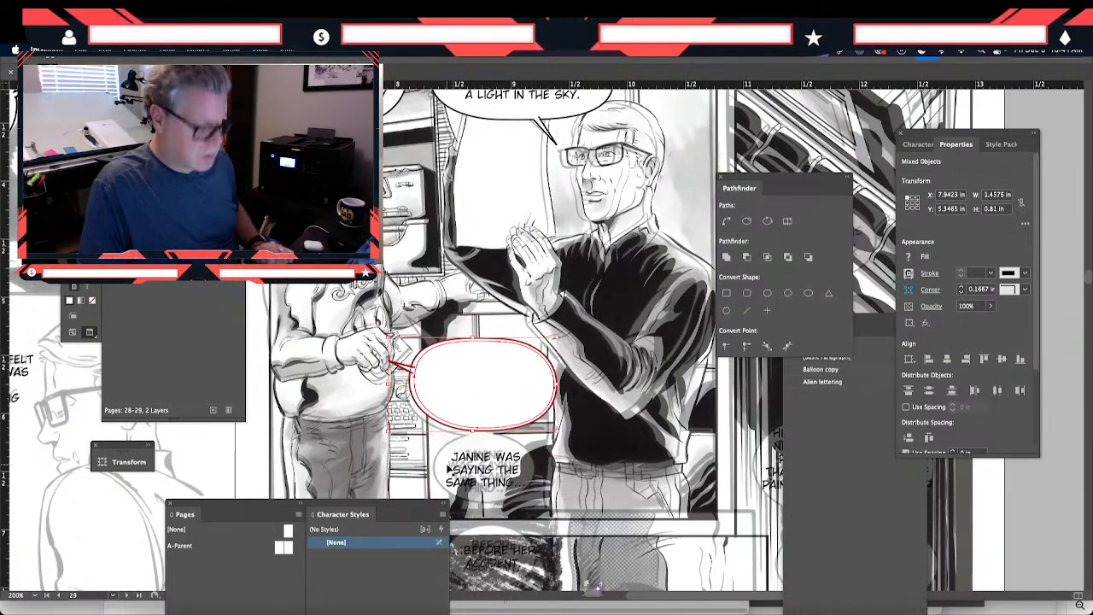
key(shift+super+bracketleft)
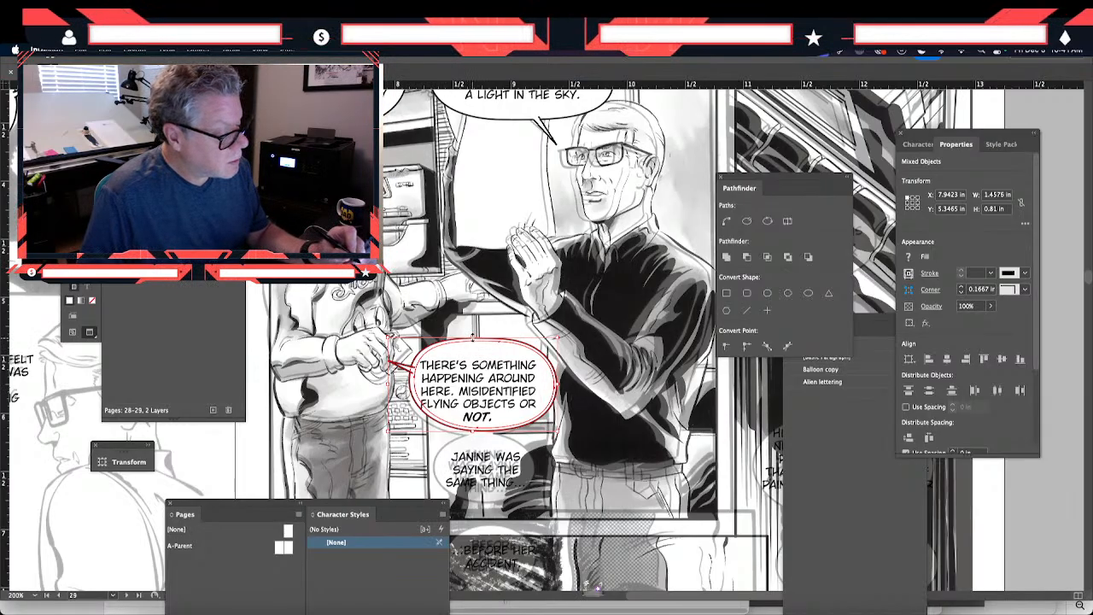
- Resize the "THERE'S SOMETHING HAPPENING" balloon and tail to about 1.51 by 0.78 in and nudge them slightly left and down
drag(472, 335, 472, 339)
drag(389, 386, 380, 386)
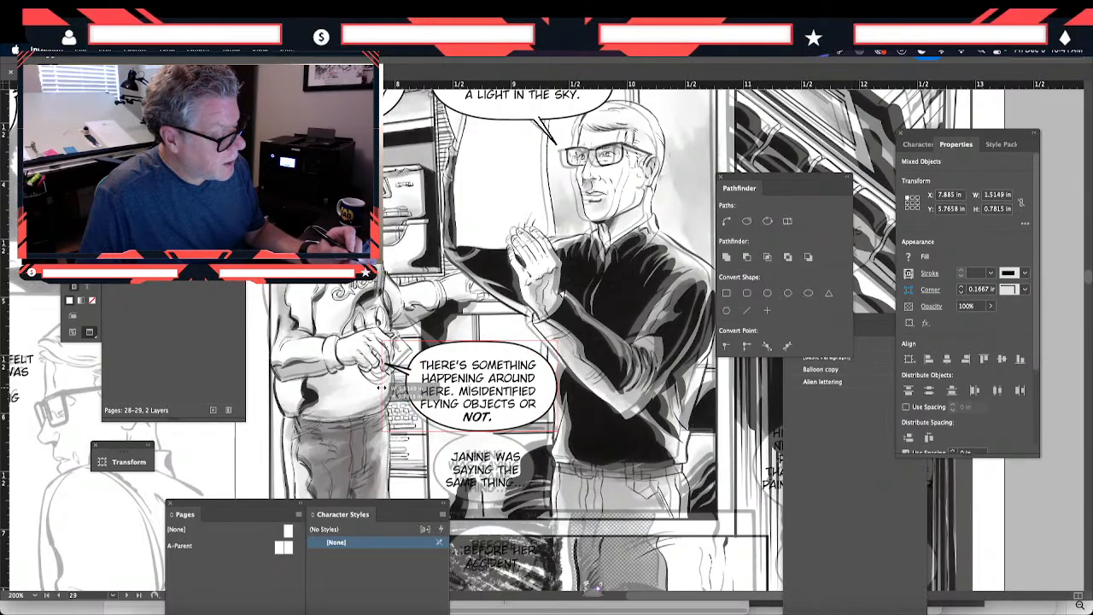
key(Left)
key(Down)
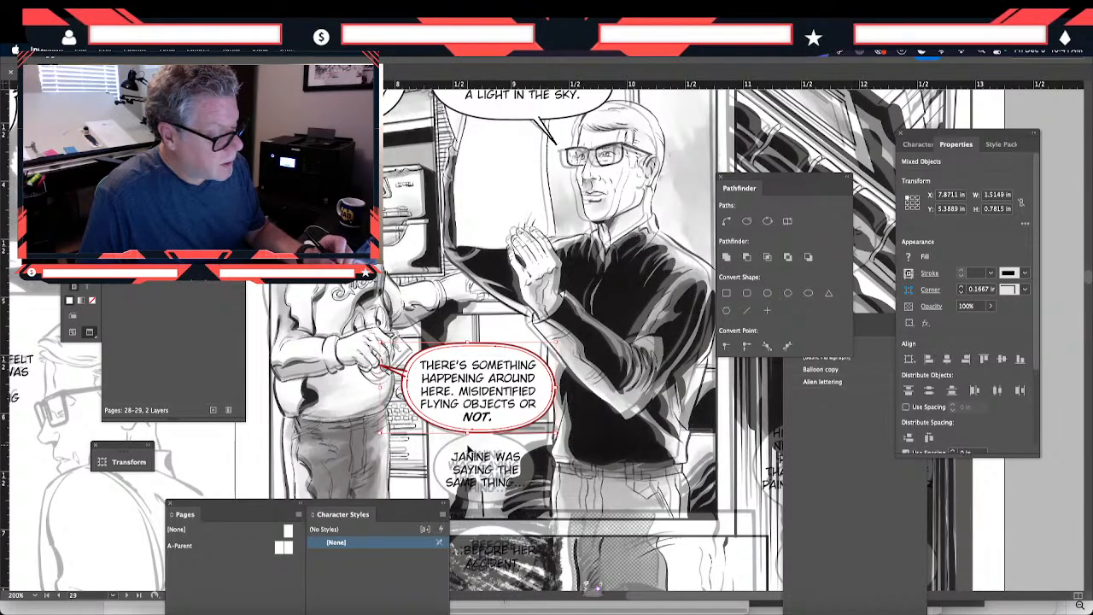
click(349, 411)
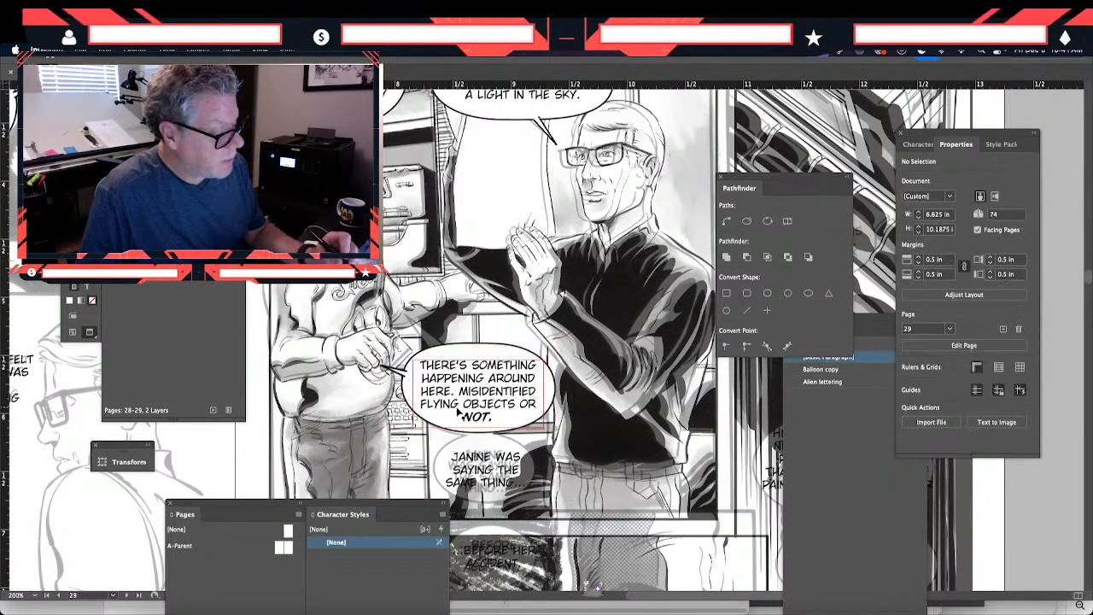
- Nudge the "THERE'S SOMETHING HAPPENING" lettering inside its balloon to about X 8.11 in
double_click(463, 412)
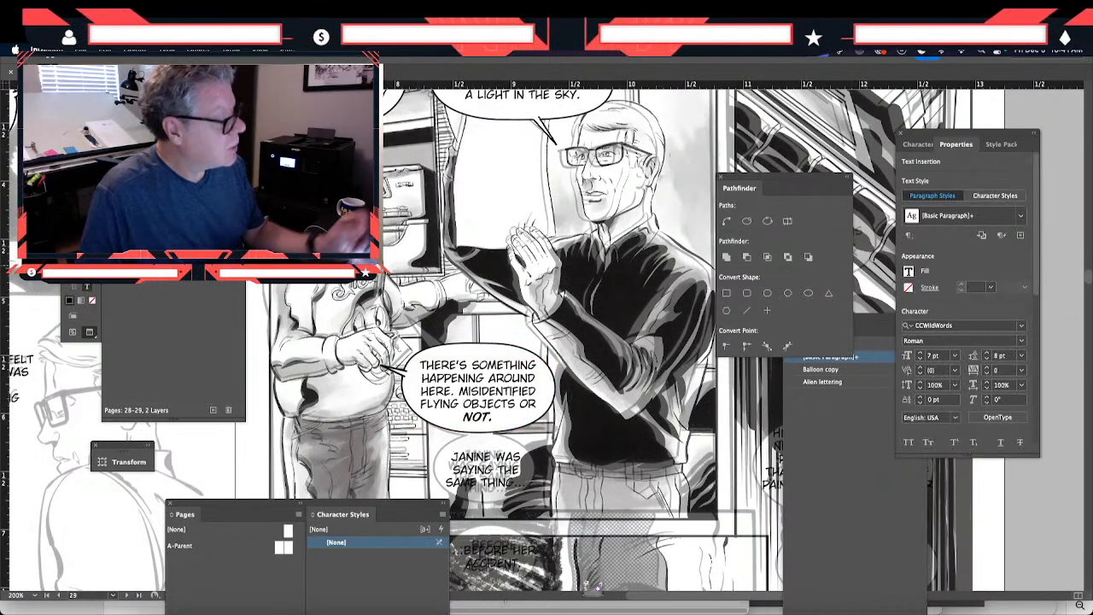
key(Escape)
drag(545, 394, 550, 394)
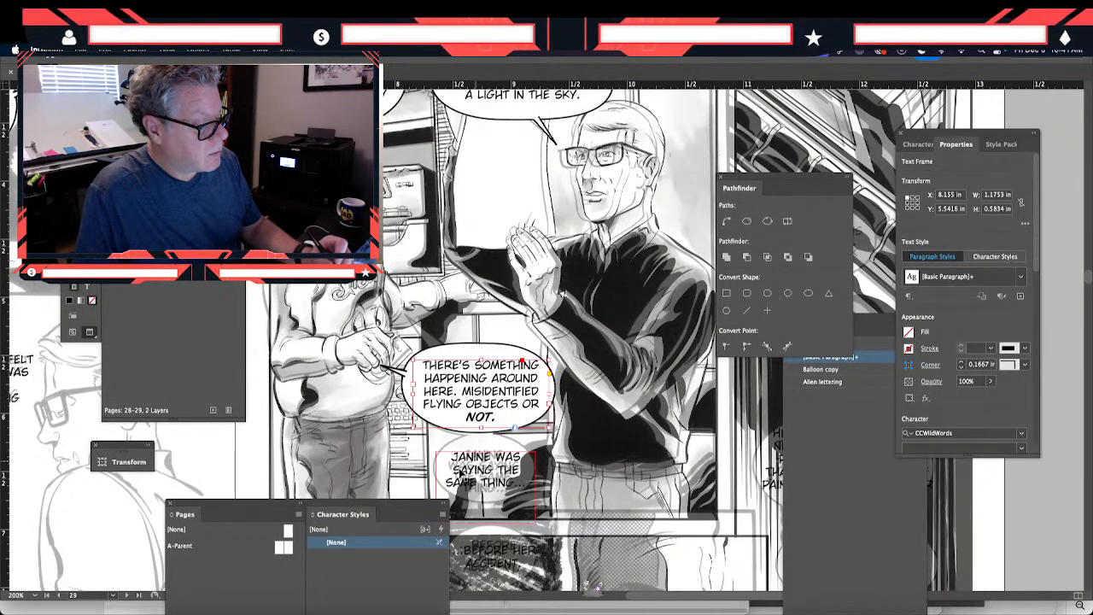
key(Left)
key(Left)
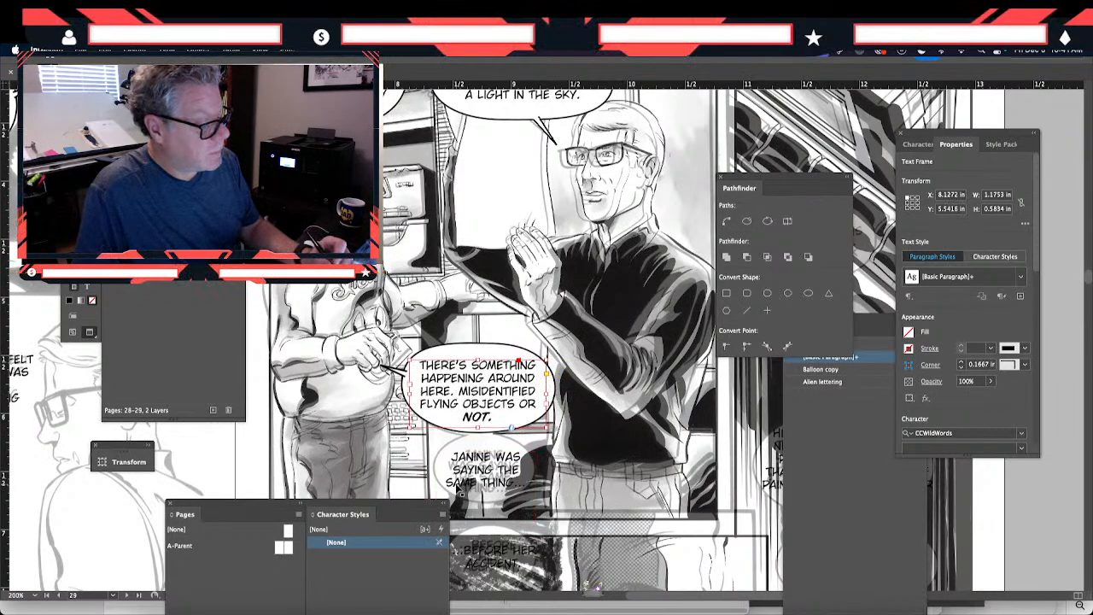
key(Left)
click(415, 446)
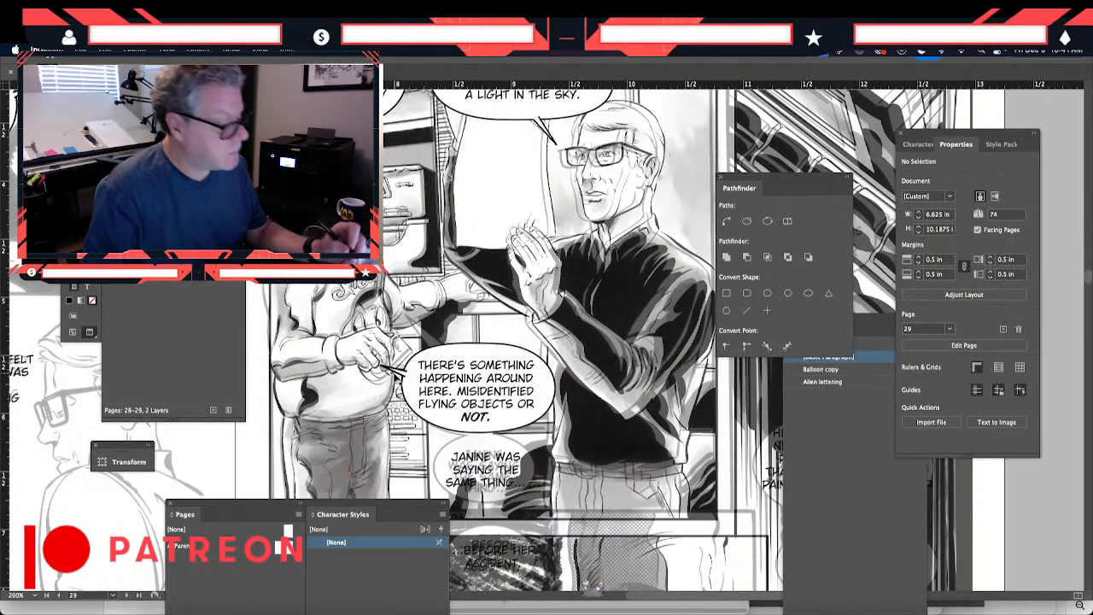
- Move the tail to the upper-left edge of the "THERE'S SOMETHING HAPPENING" balloon, angle it up-left and enlarge it to about 0.38 by 0.17 in
click(395, 372)
drag(394, 372, 423, 341)
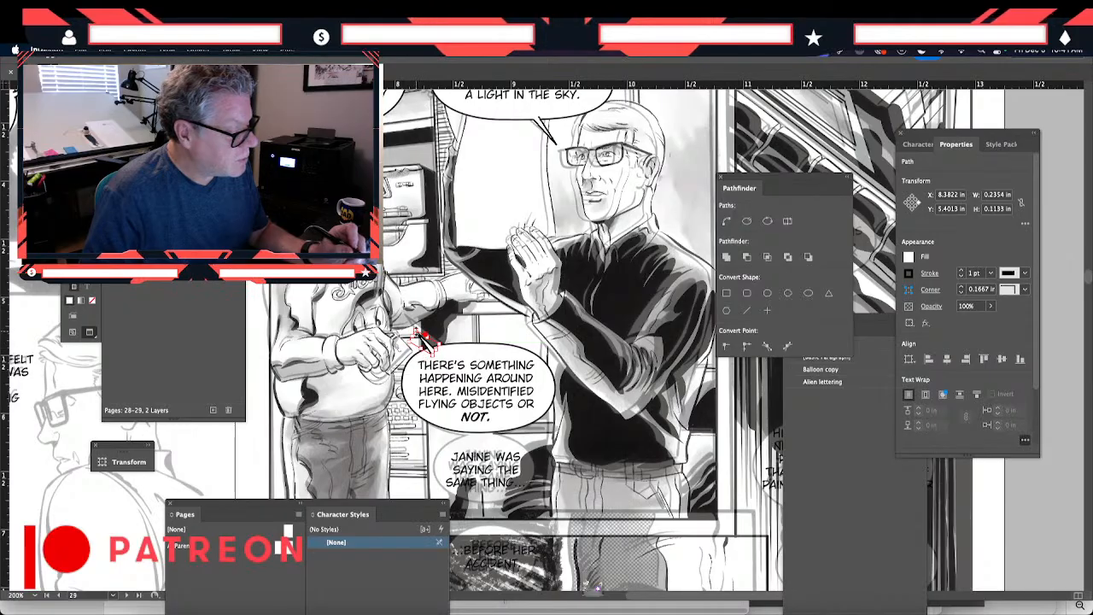
drag(425, 340, 413, 327)
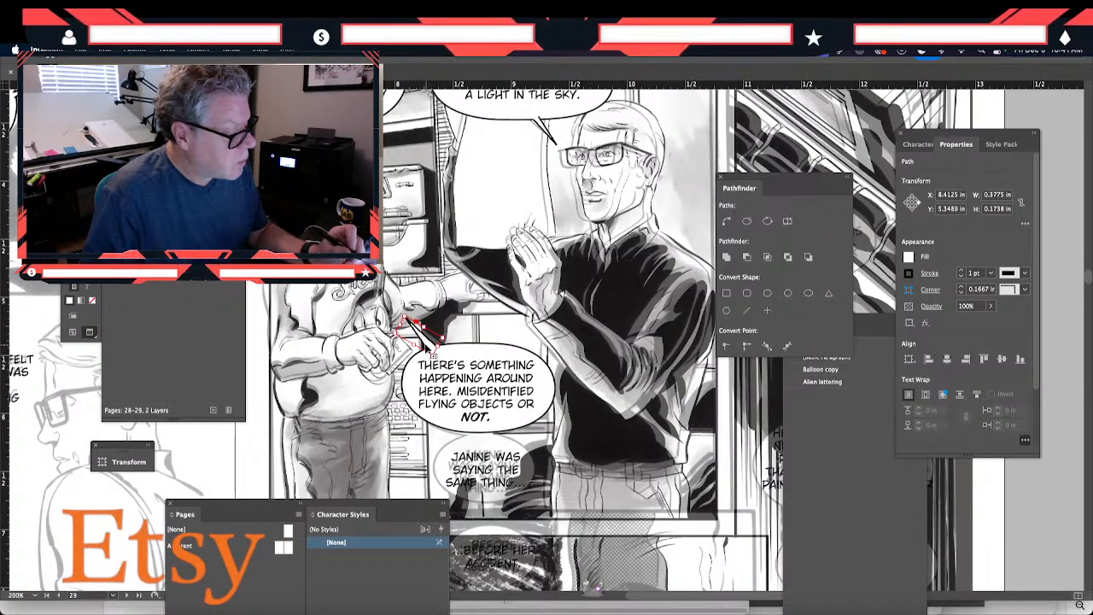
click(374, 328)
click(416, 332)
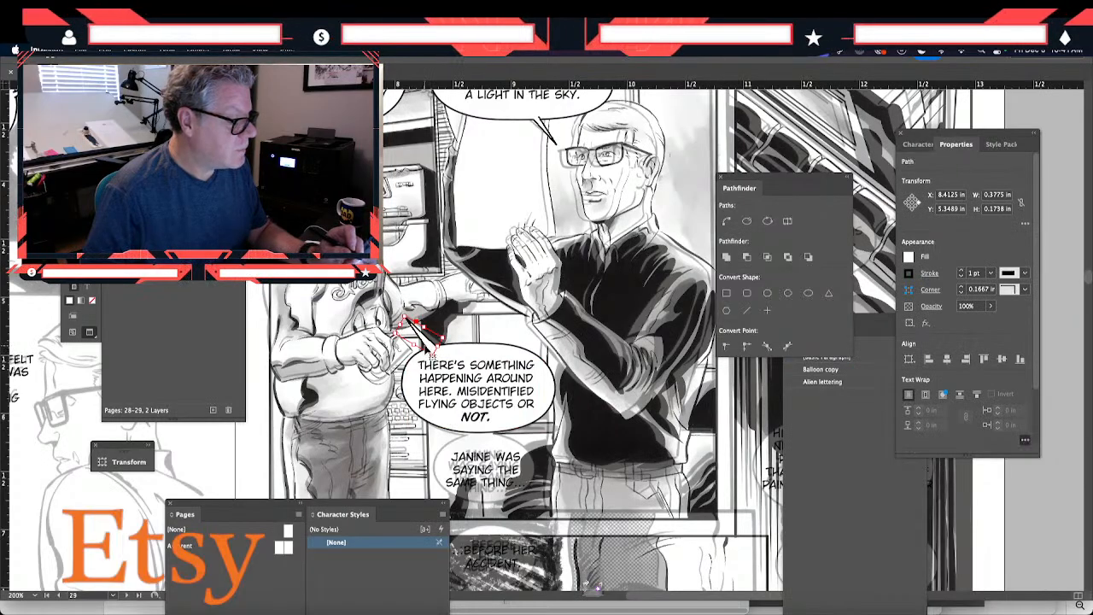
key(a)
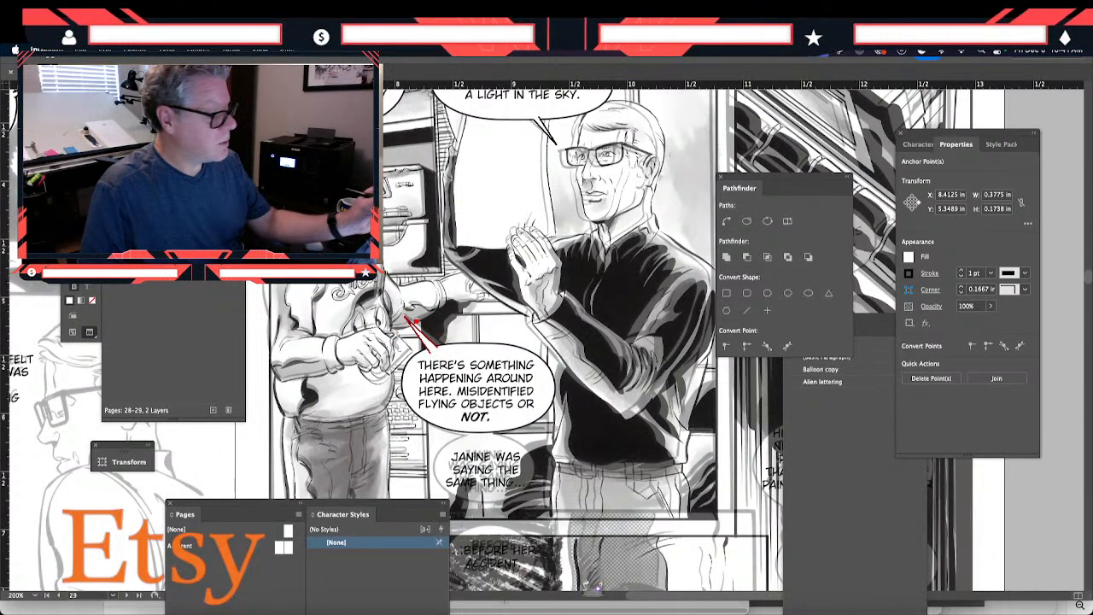
click(396, 345)
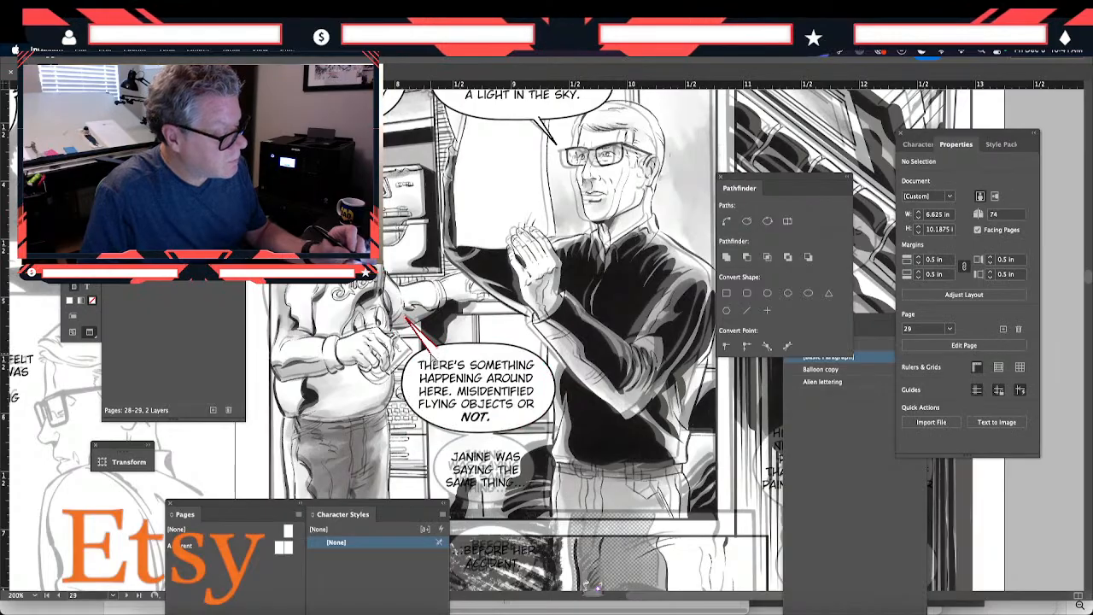
- Nudge the tail's base anchor point slightly right, to about X 8.29 in
click(429, 354)
key(Right)
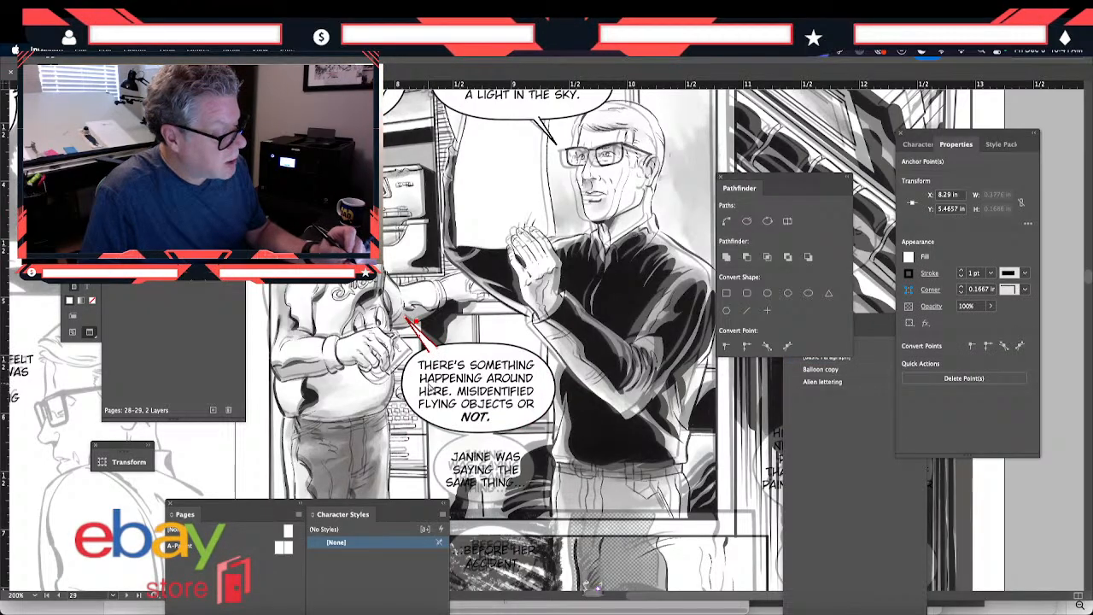
click(392, 347)
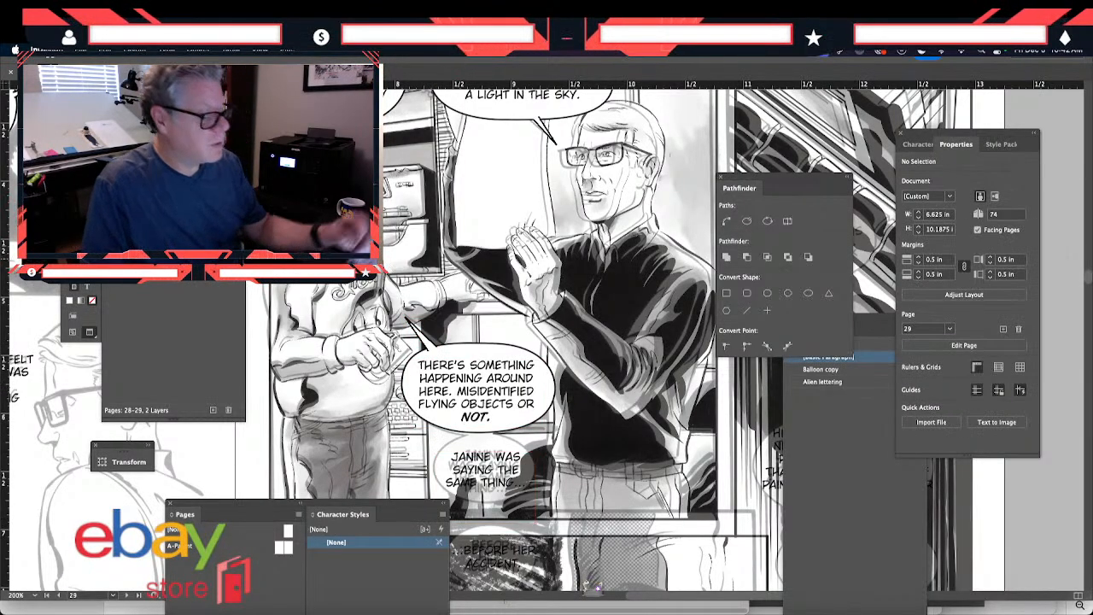
click(472, 398)
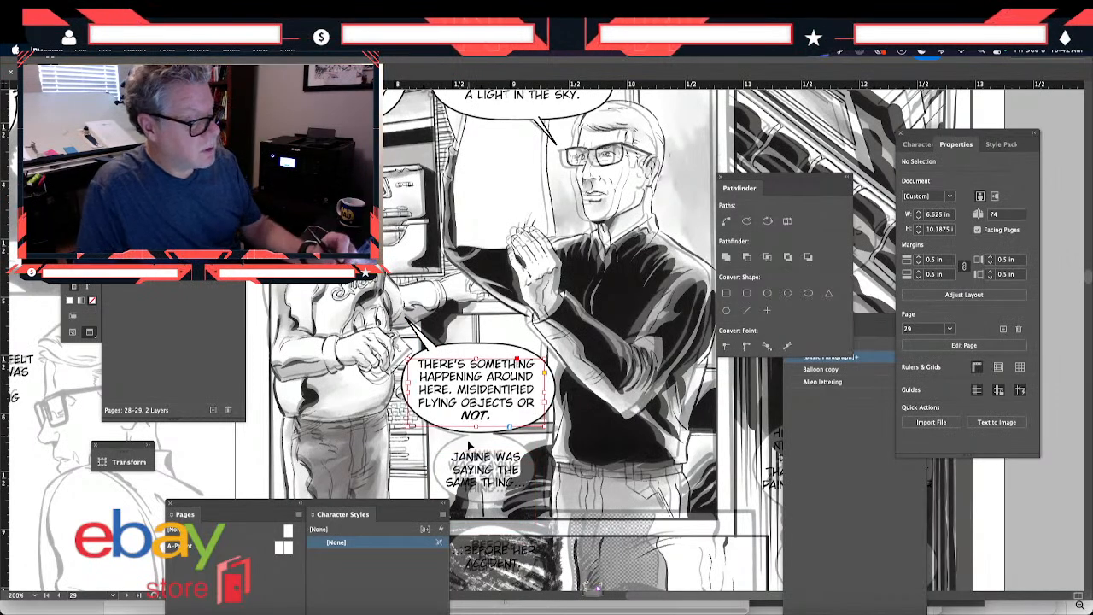
click(398, 432)
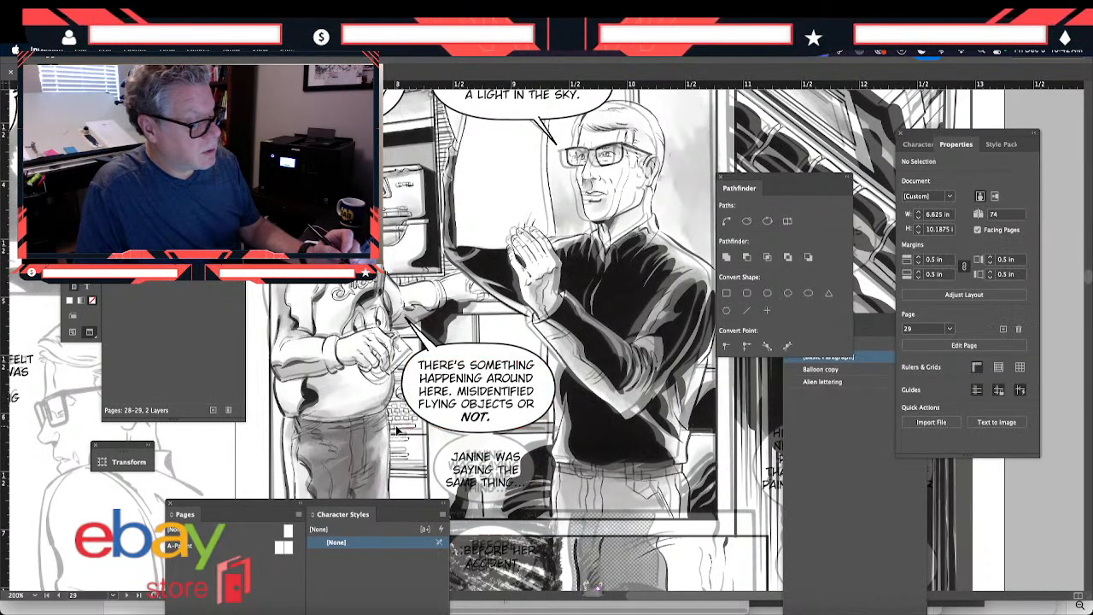
- Paste a tailless copy of the balloon over the "SAYING THE SAME THING..." lettering and shrink it to about 1.03 by 0.64 in
scroll(423, 494, down, 3)
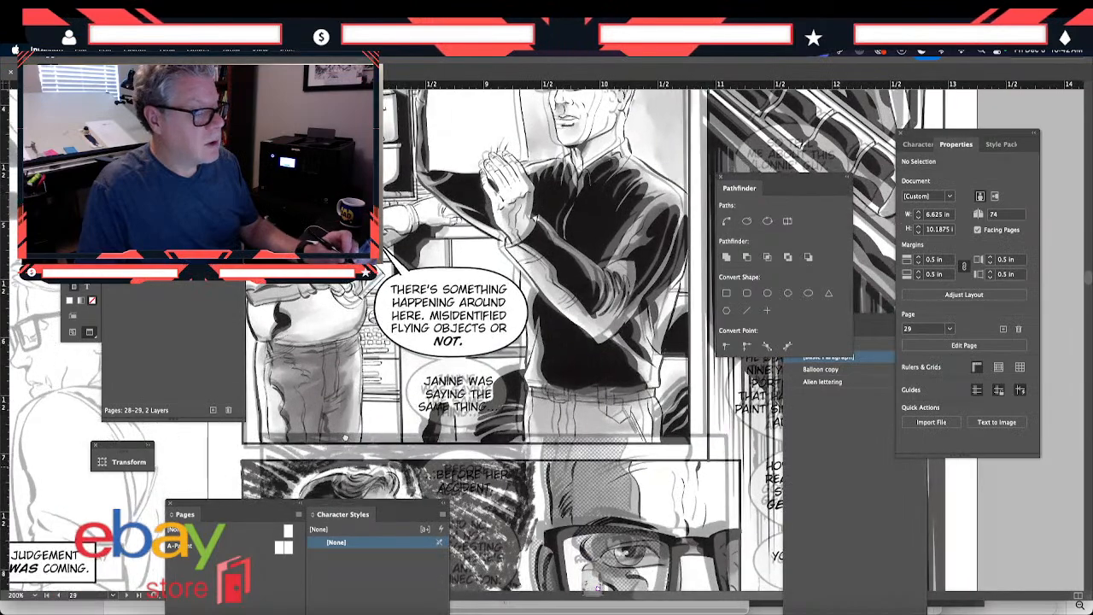
scroll(437, 501, up, 1)
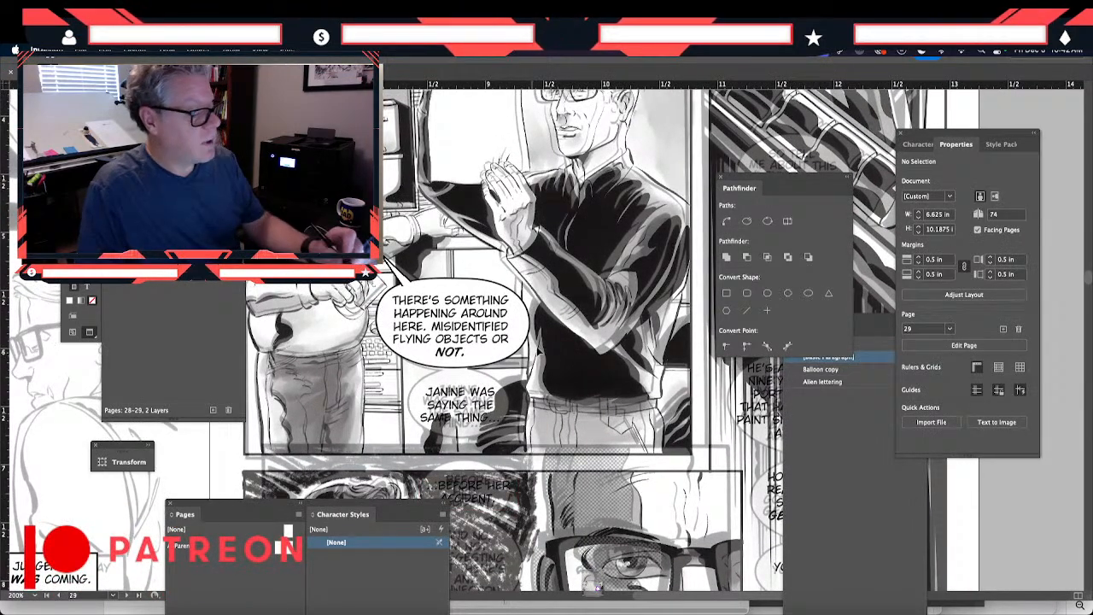
click(524, 328)
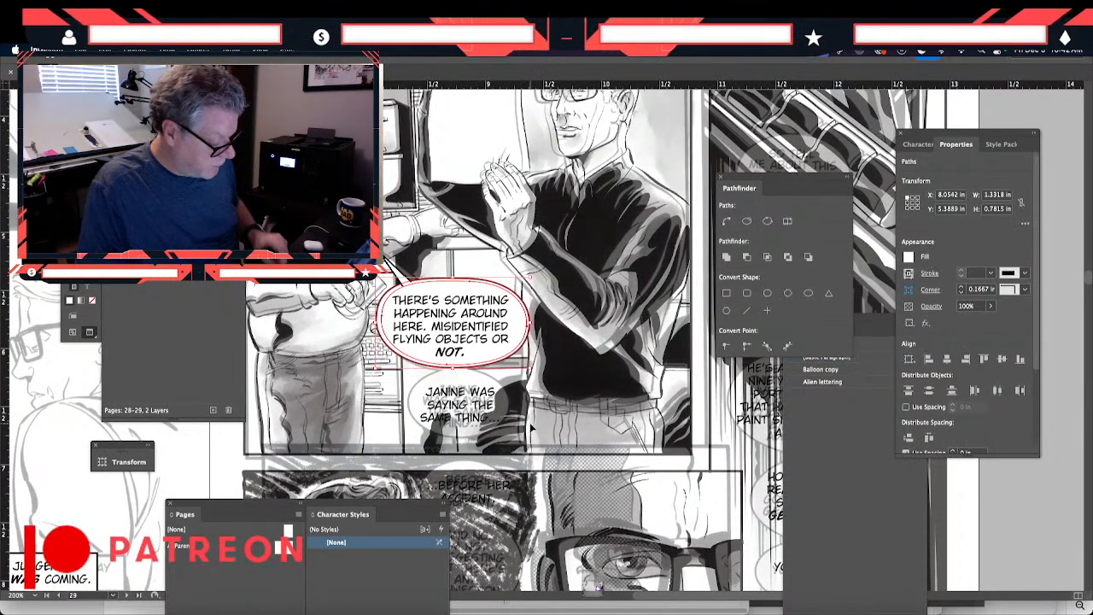
key(ctrl+v)
drag(500, 348, 434, 451)
drag(561, 401, 528, 401)
drag(467, 447, 467, 432)
- Position the copied balloon beneath the upper one, narrow it to about 0.94 in and place it behind the "SAYING THE SAME THING..." lettering
key(Left)
key(Left)
key(Down)
key(Down)
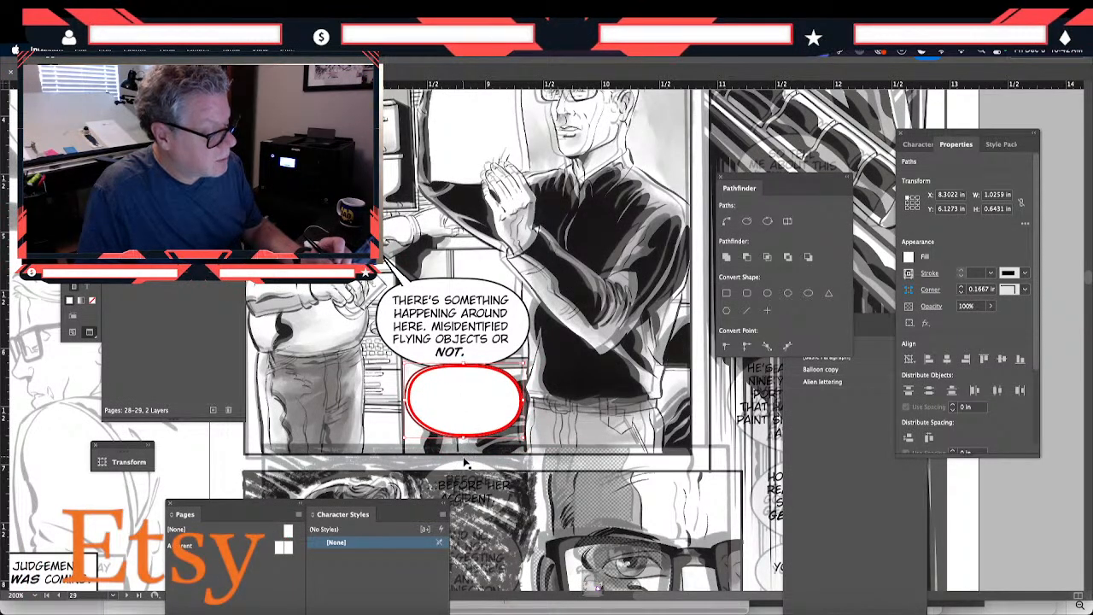
drag(430, 425, 452, 420)
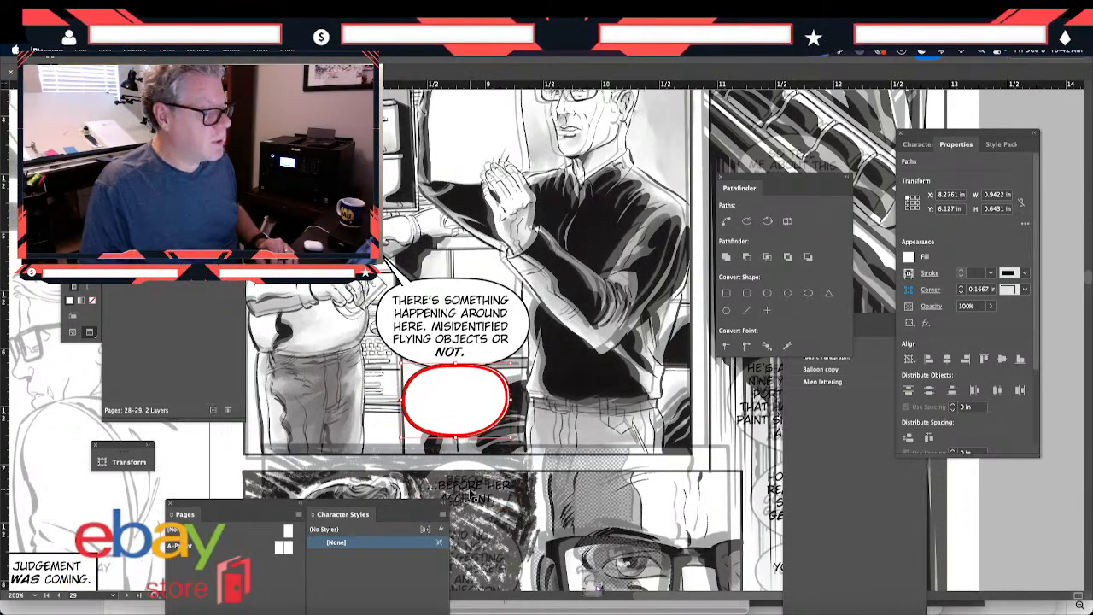
text(JANINE WAS SAYING THE SAME THING.)
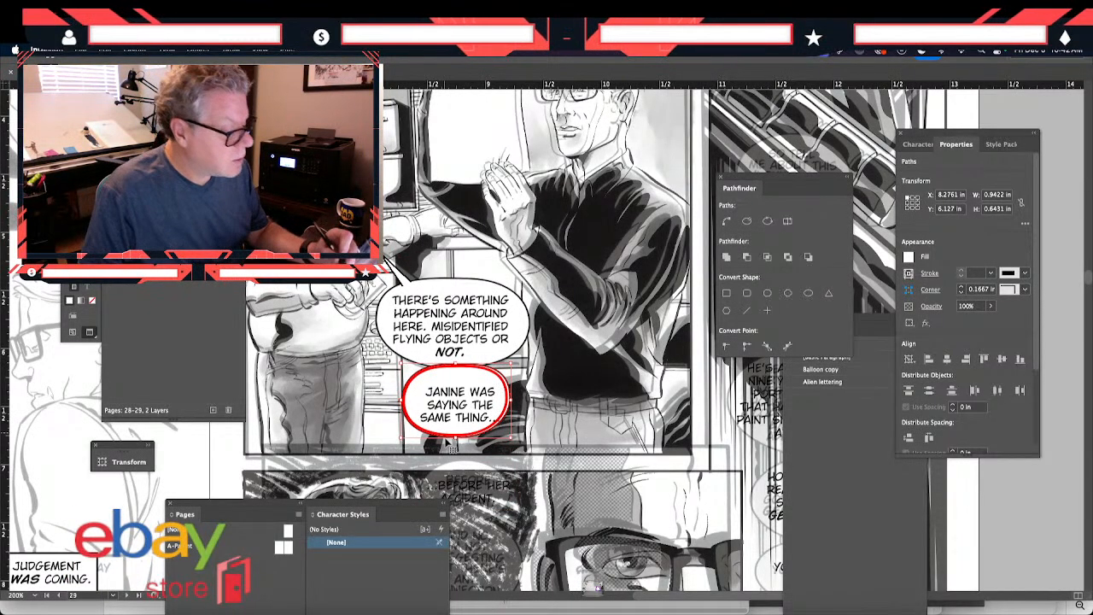
- Nudge the "SAYING THE SAME THING..." lettering up and left inside its balloon, to about X 8.34, Y 6.27 in
click(378, 386)
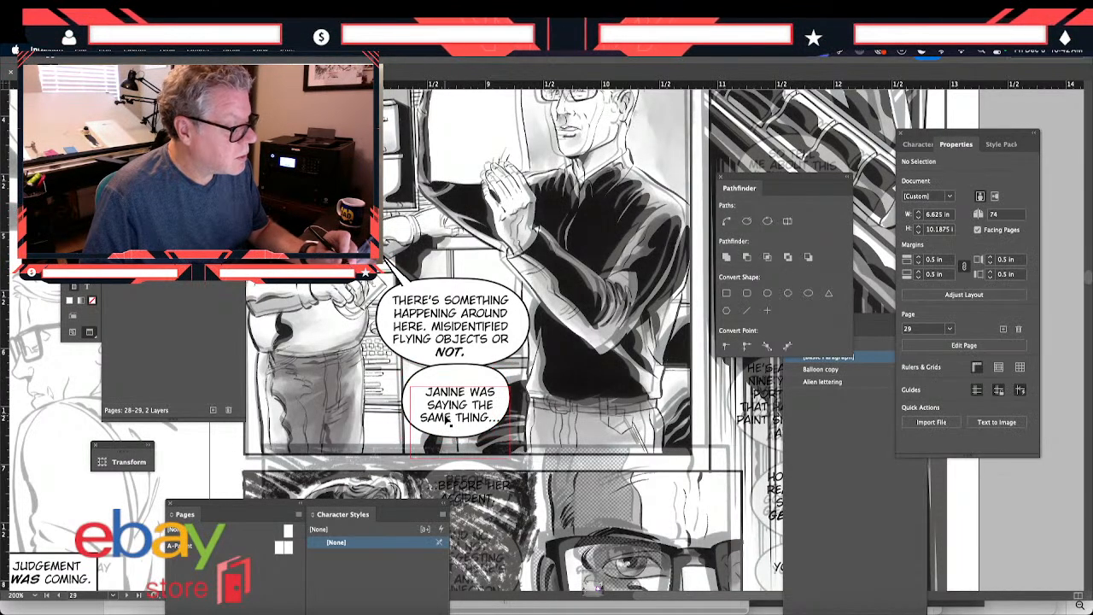
click(448, 419)
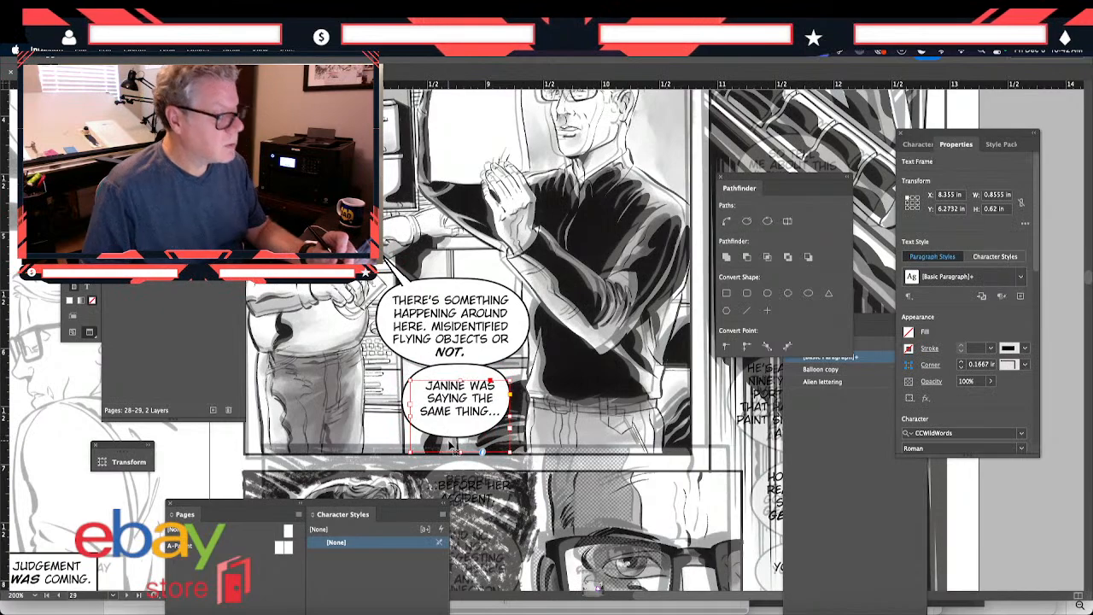
key(Left)
key(Up)
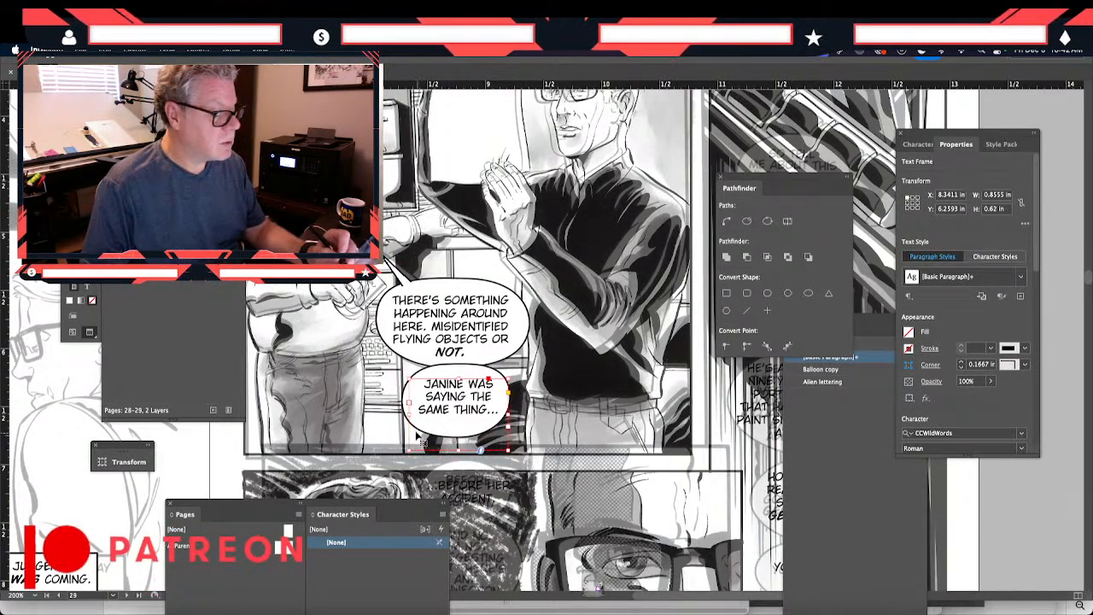
click(376, 392)
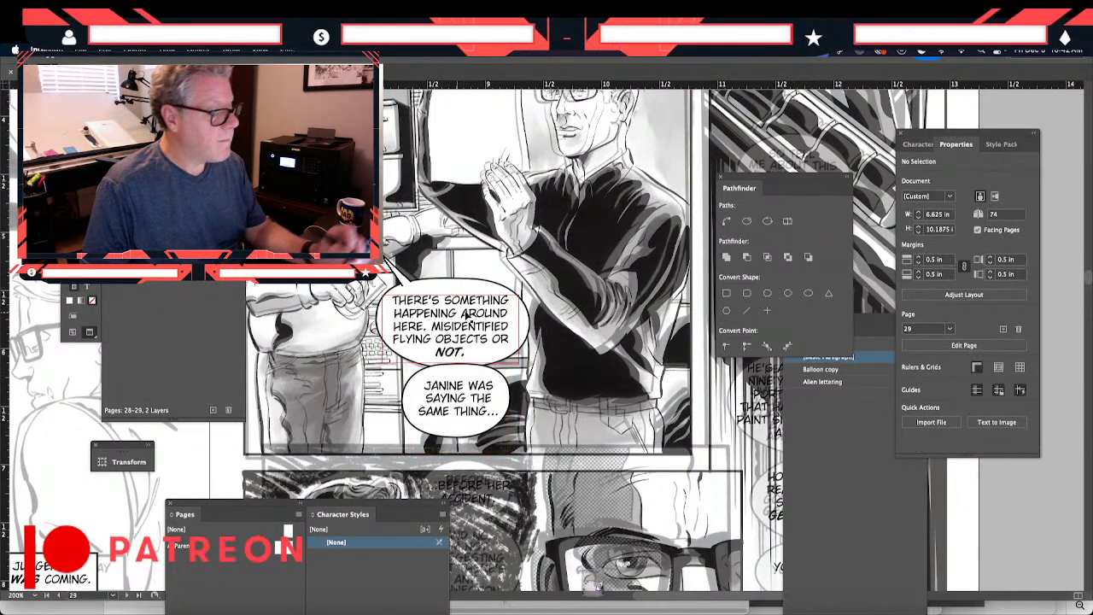
click(437, 286)
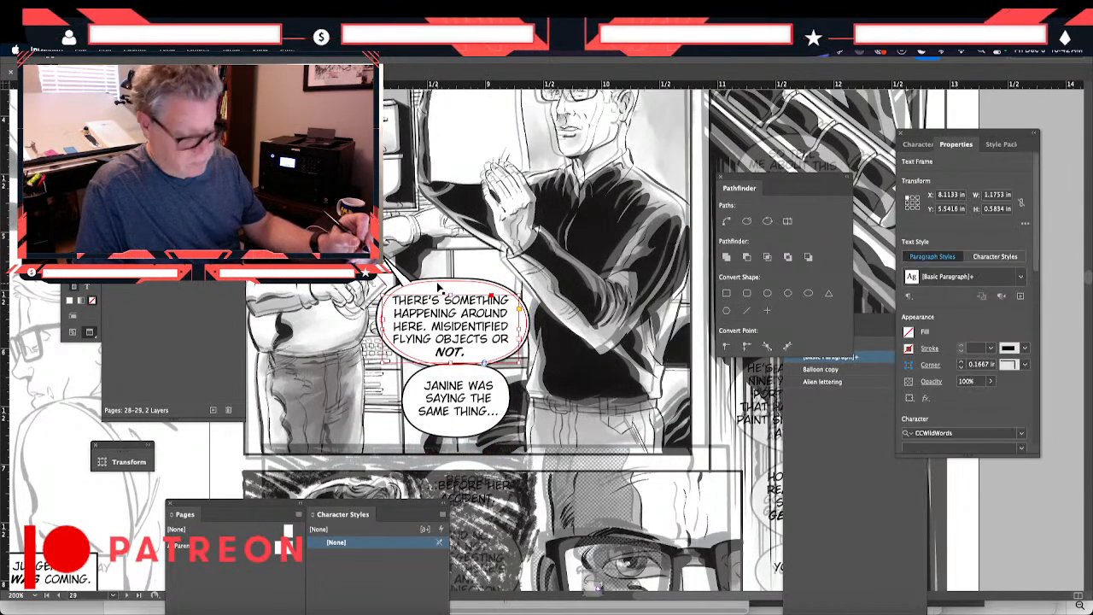
shift+click(455, 502)
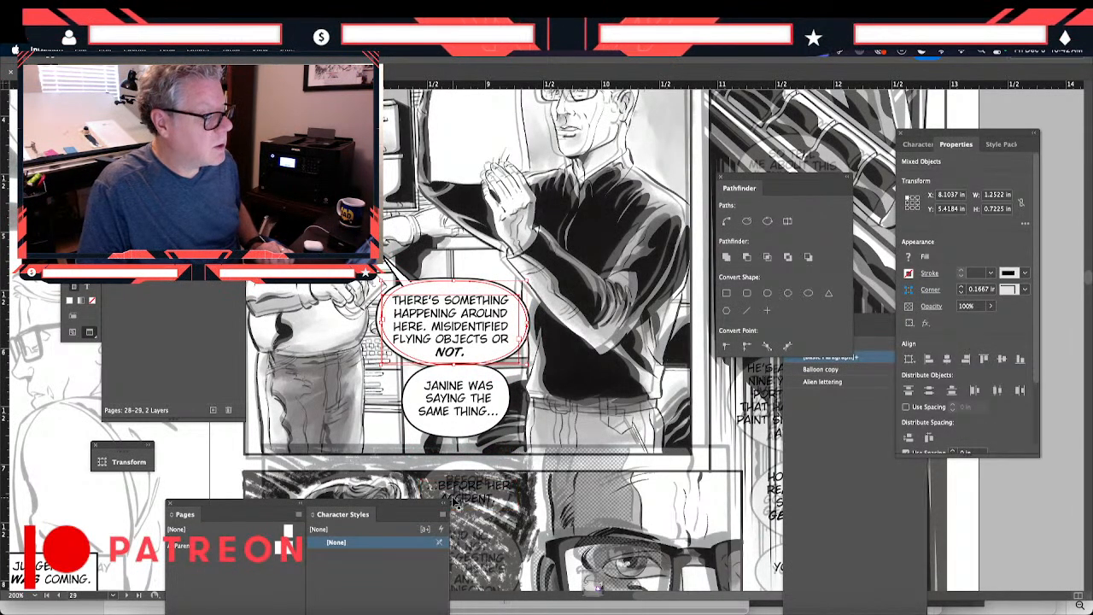
click(432, 485)
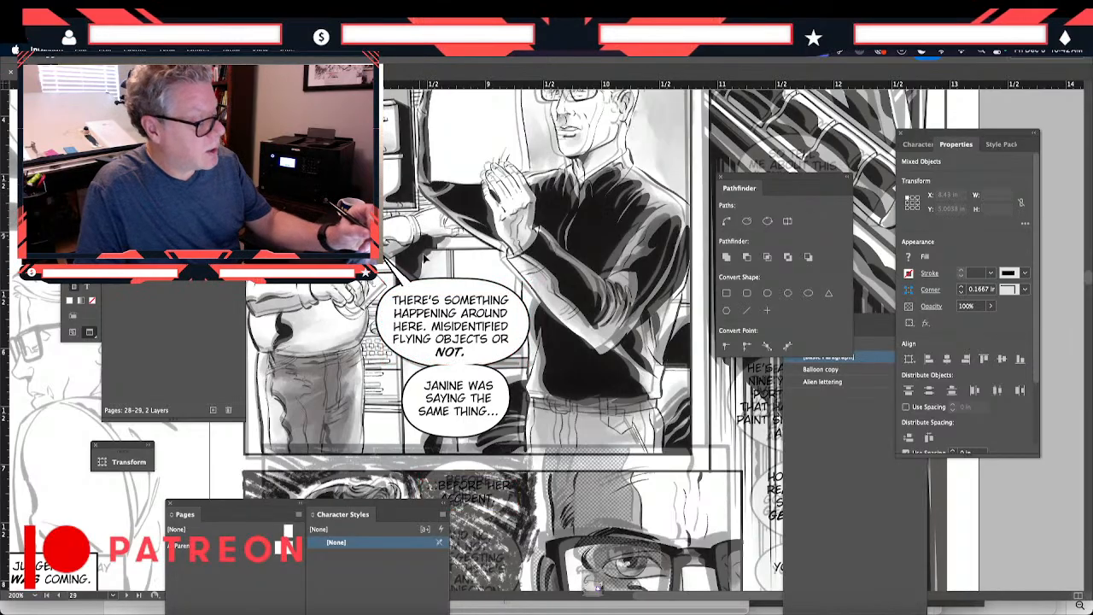
- Nudge the "SAYING THE SAME THING..." balloon and lettering together slightly upward against the balloon above
click(454, 390)
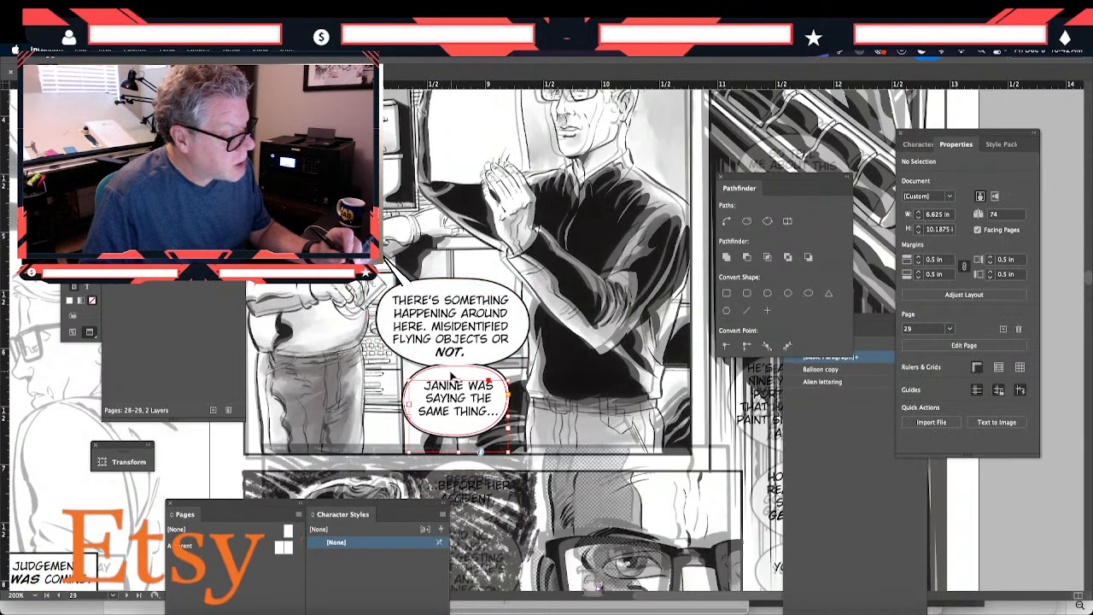
shift+click(452, 375)
click(530, 439)
drag(530, 431, 454, 410)
key(Up)
key(Up)
click(543, 431)
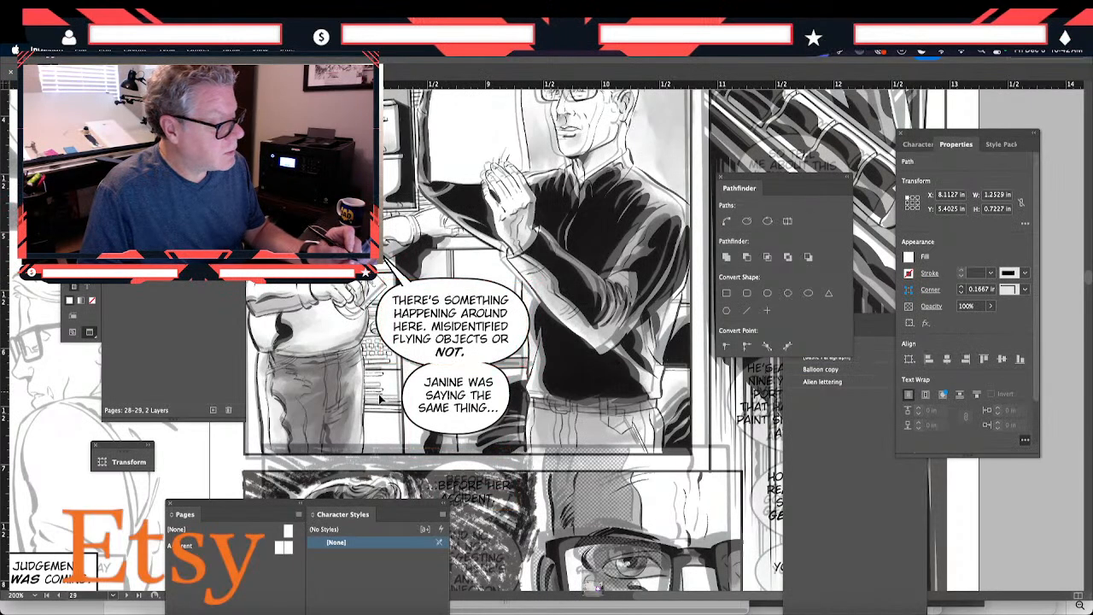
click(464, 290)
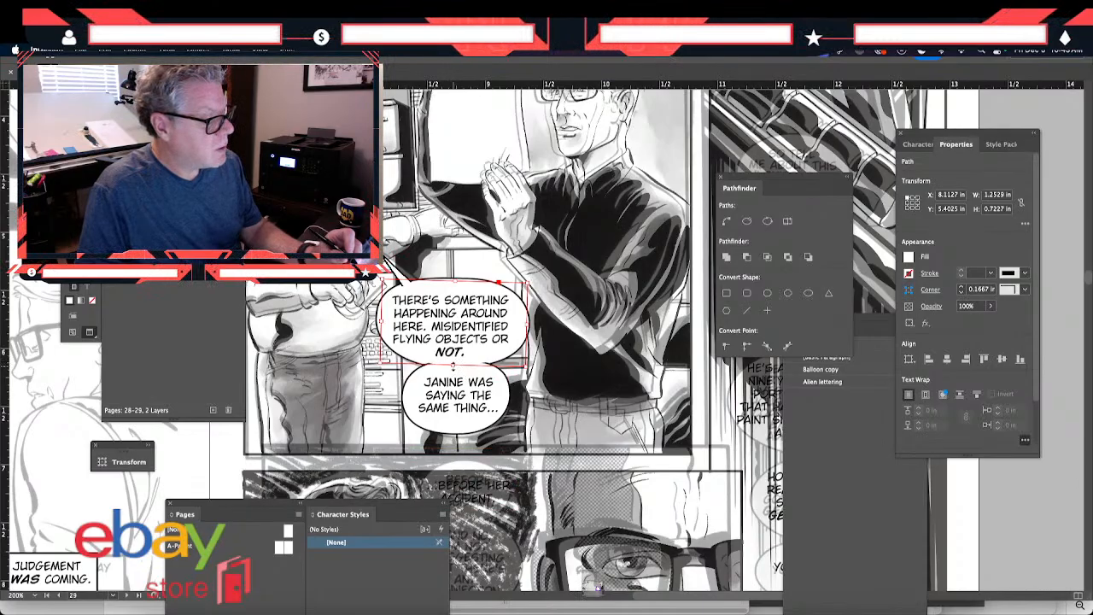
click(383, 448)
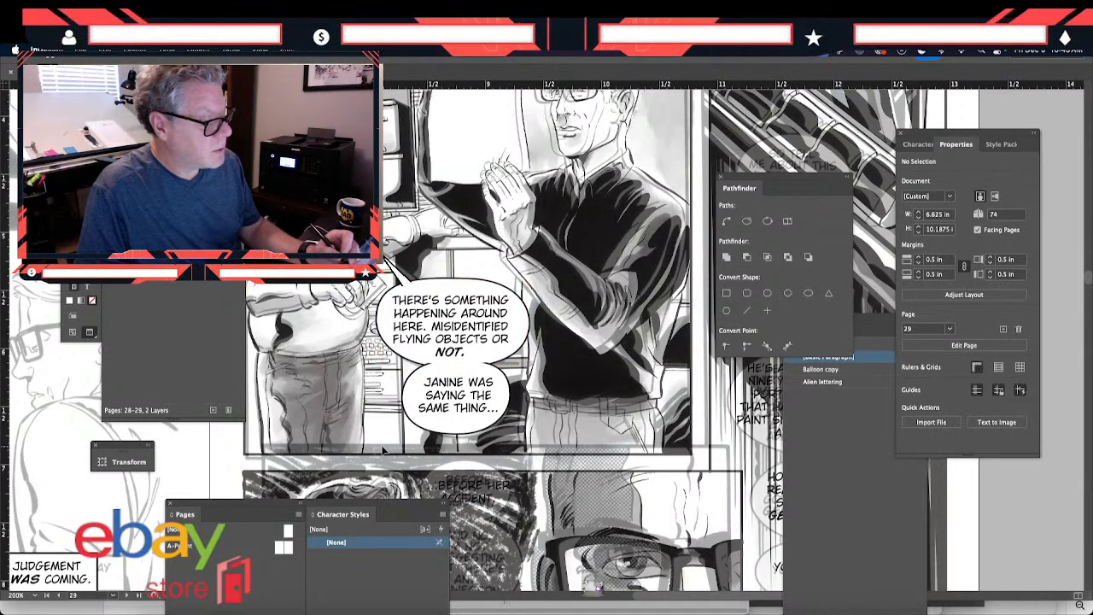
click(420, 438)
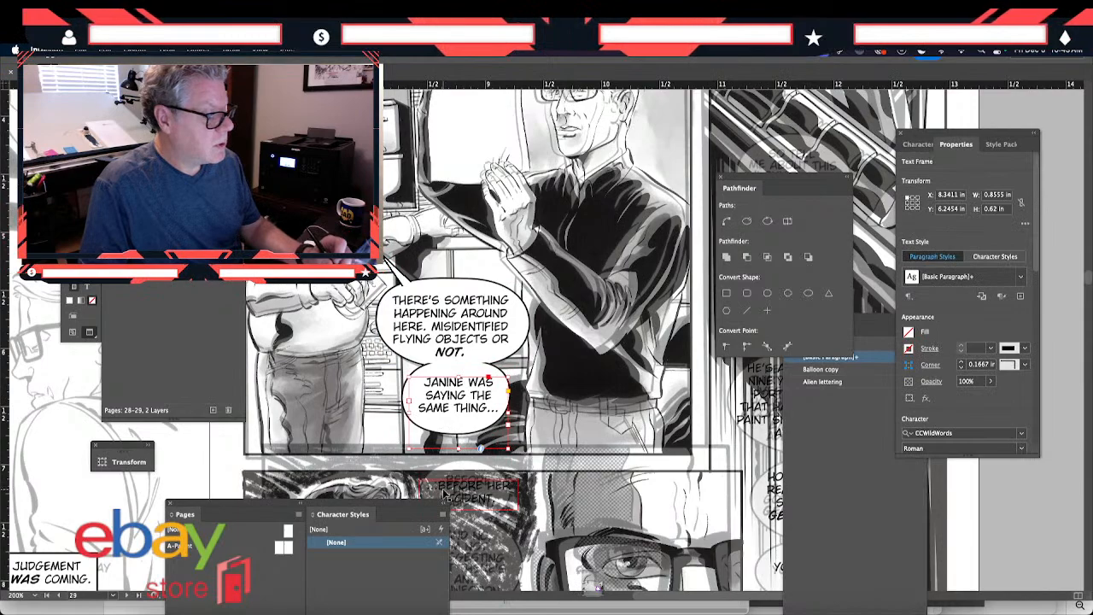
click(376, 438)
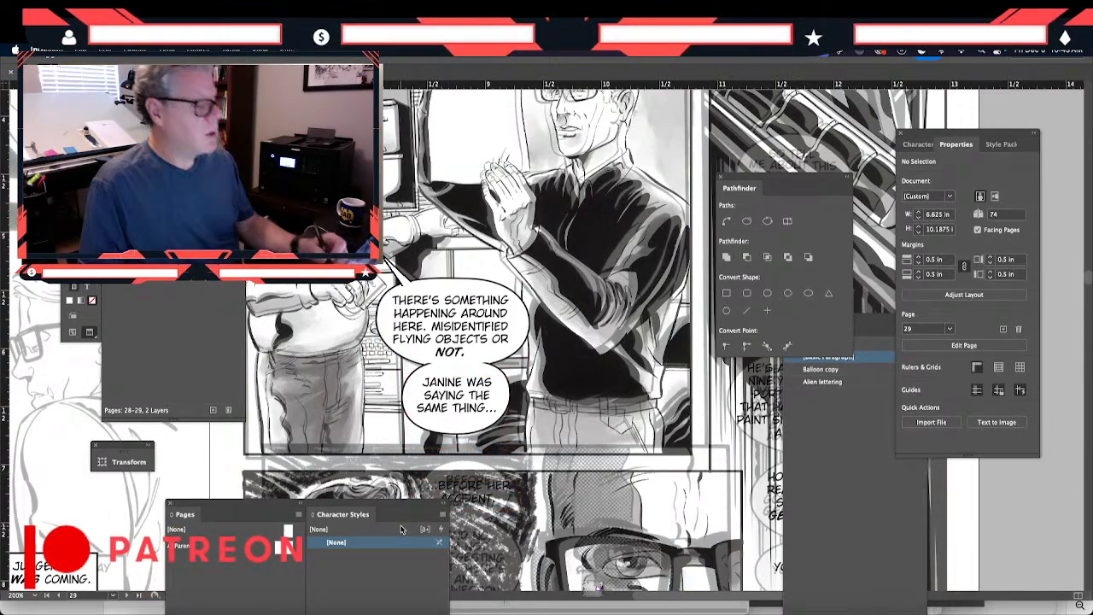
- Paste a balloon copy behind the "...BEFORE HER ACCIDENT." lettering, size it to about 0.93 by 0.56 in and nudge it down to Y 6.96 in
scroll(397, 411, down, 5)
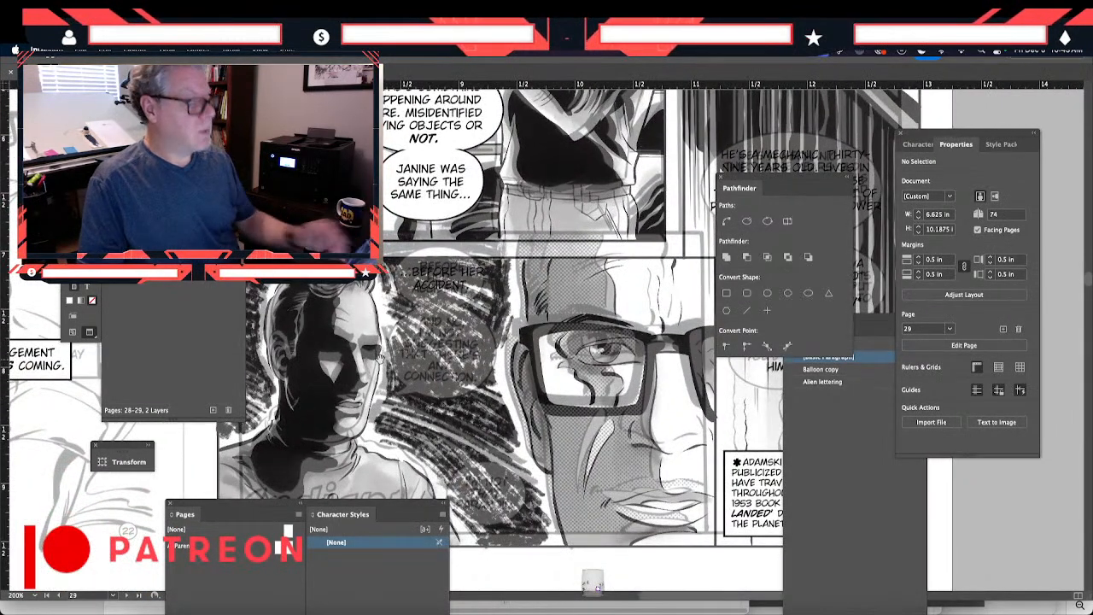
key(super+v)
drag(498, 351, 501, 294)
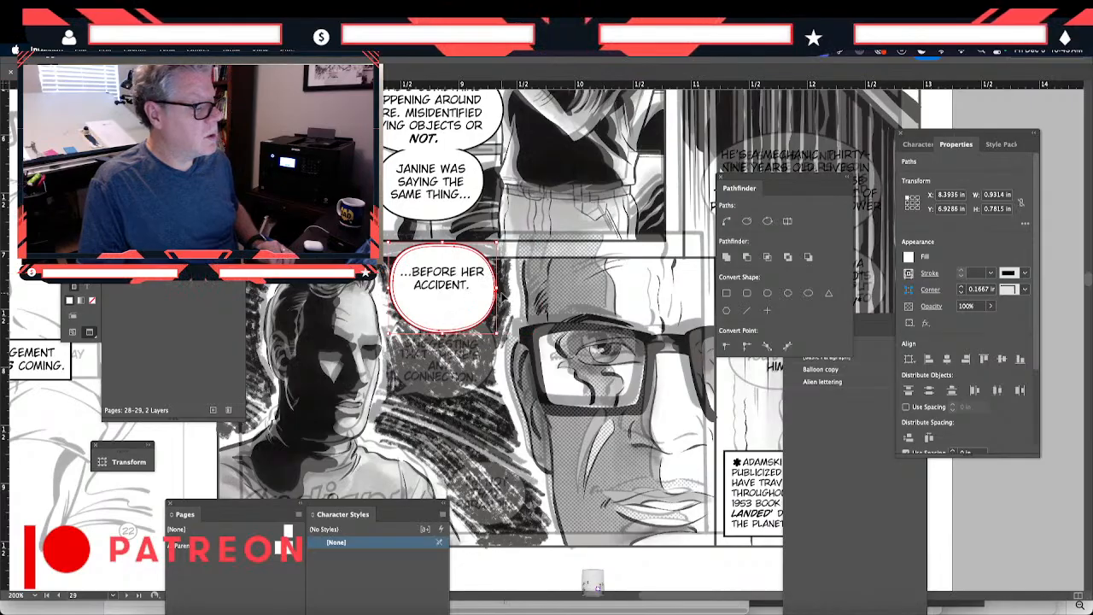
drag(442, 331, 442, 307)
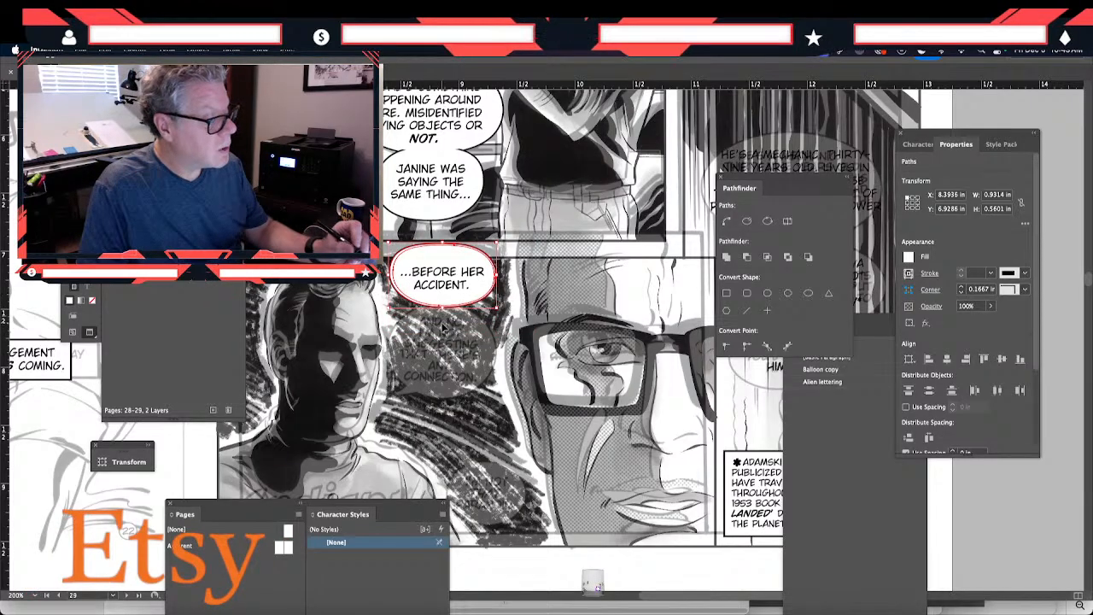
key(Down)
key(Down)
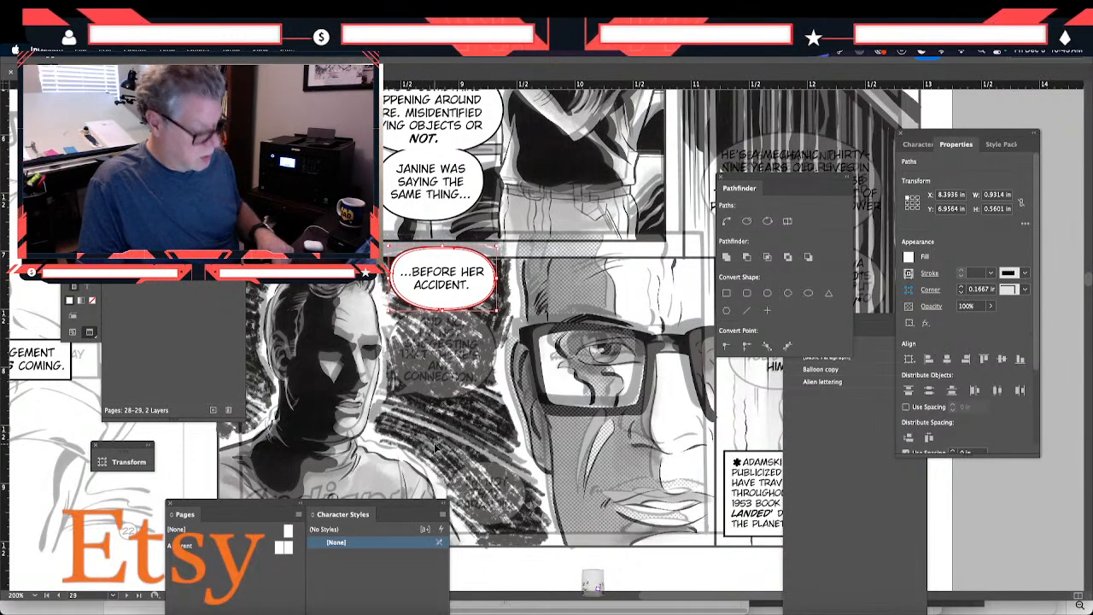
- Paste another balloon copy beneath the "...BEFORE HER ACCIDENT." balloon, size it to about 0.98 by 0.82 in and nudge it up against it
key(ctrl+v)
drag(500, 357, 414, 361)
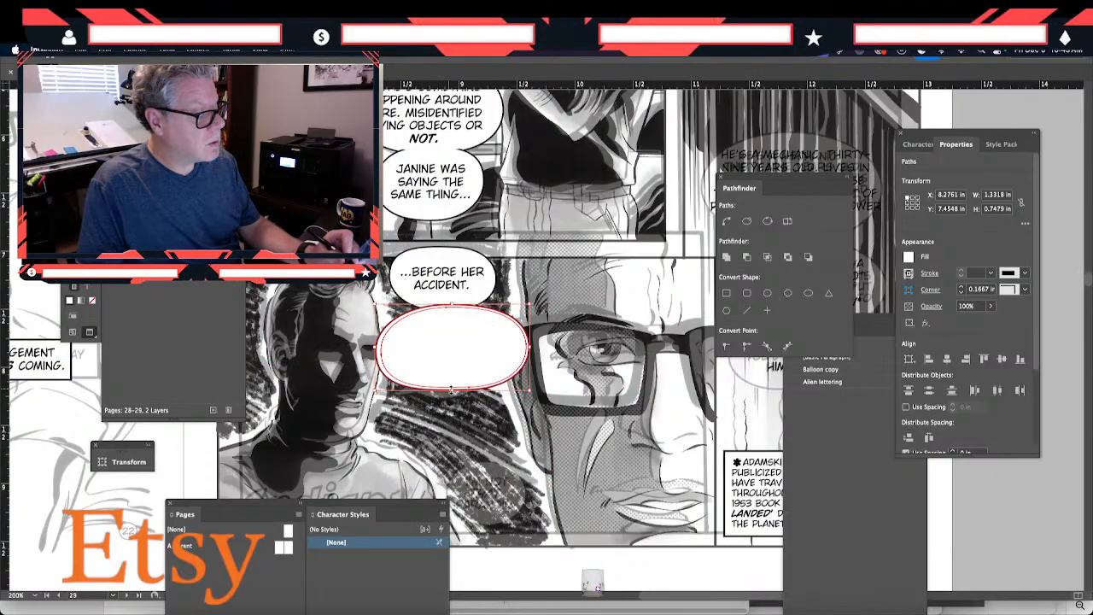
drag(529, 350, 504, 350)
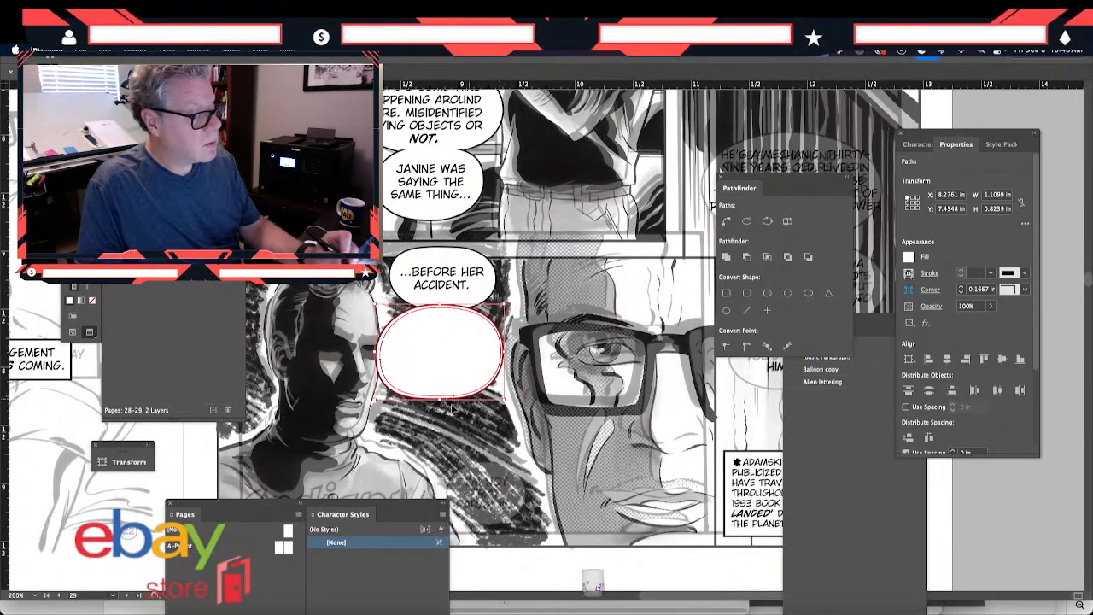
drag(374, 354, 386, 358)
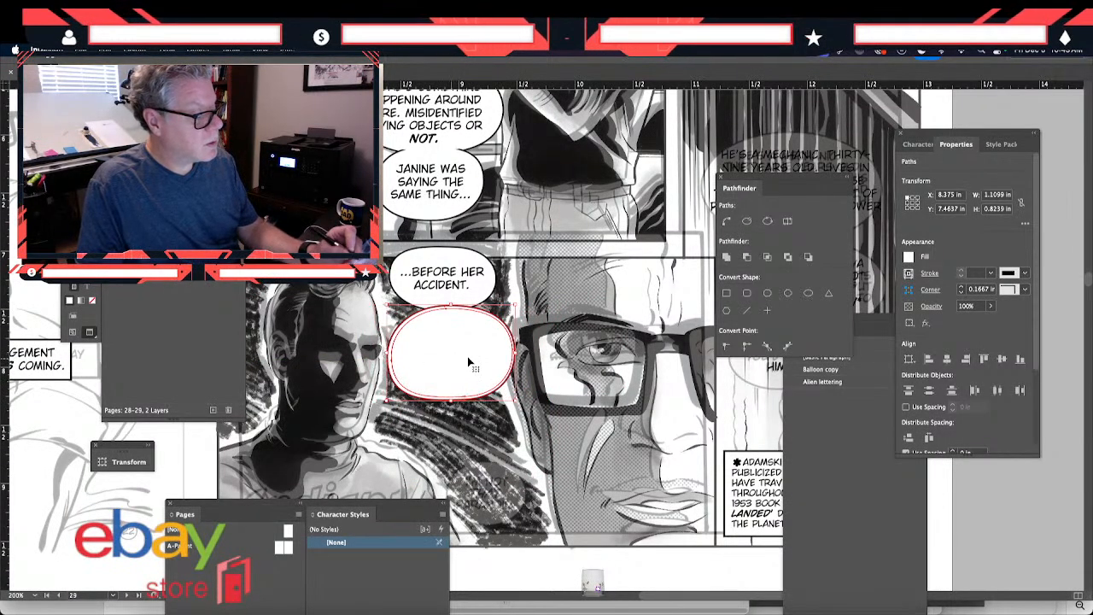
drag(516, 351, 500, 350)
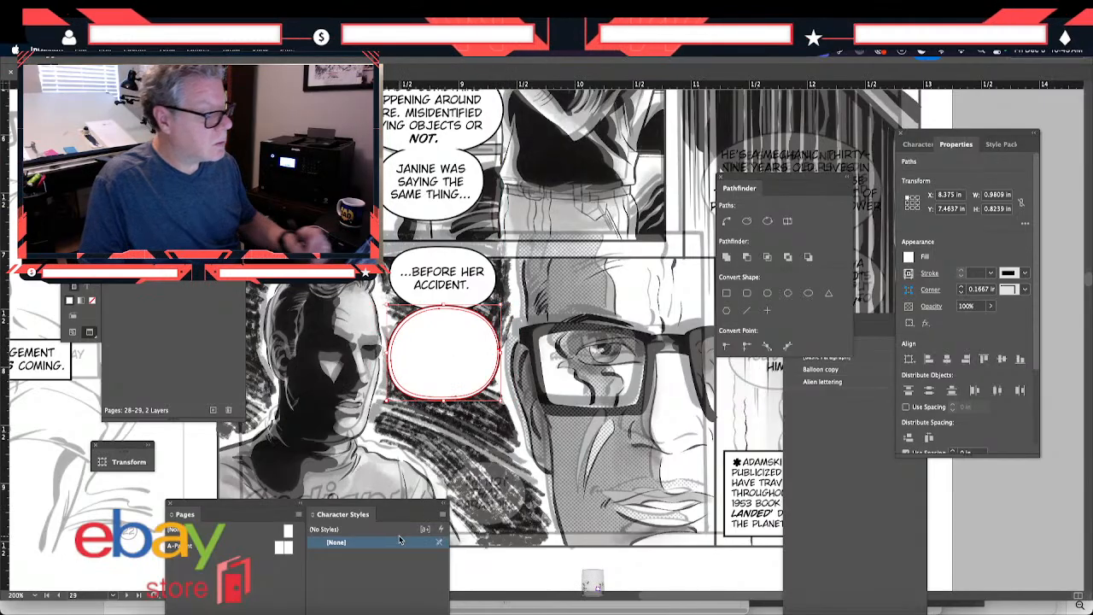
key(Left)
key(Up)
key(Up)
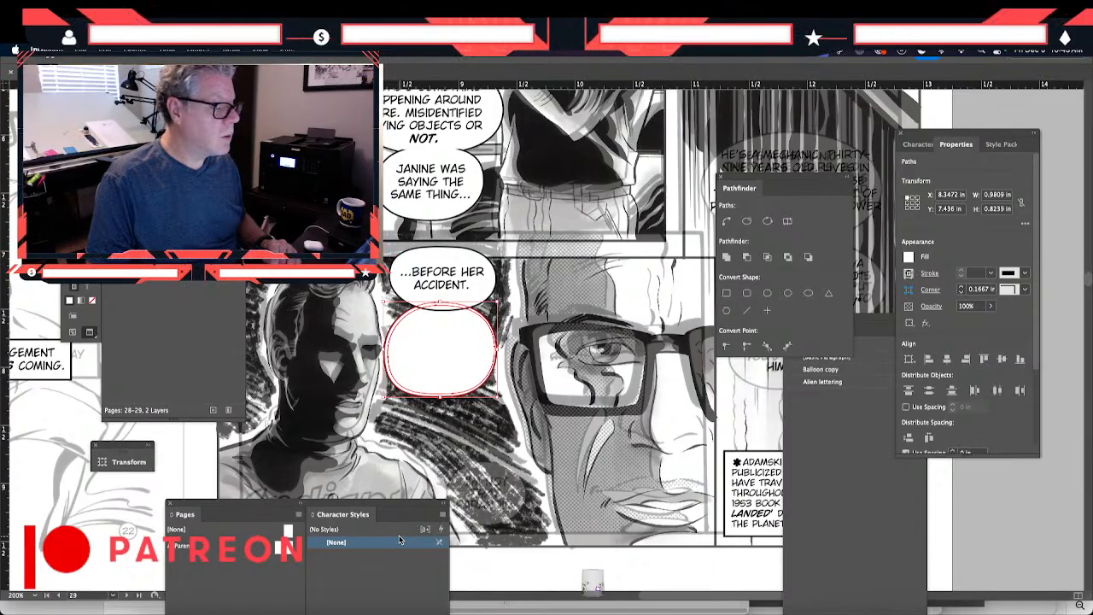
- Move the empty balloon aside over the close-up face and place a copy of the "...BEFORE HER ACCIDENT." lettering below the panel
drag(430, 374, 478, 439)
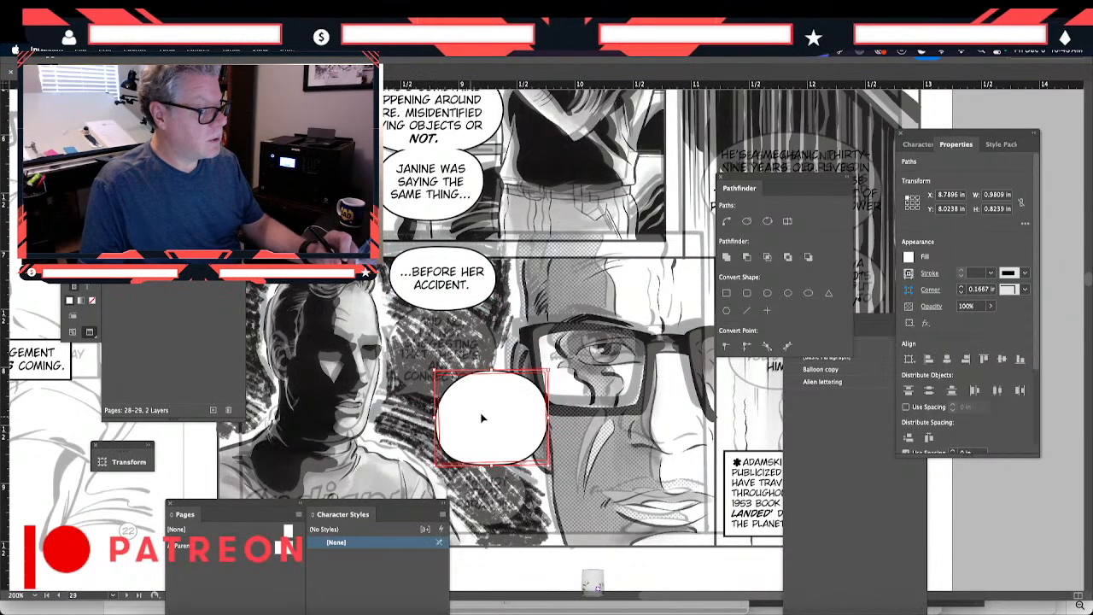
drag(481, 416, 585, 417)
click(450, 316)
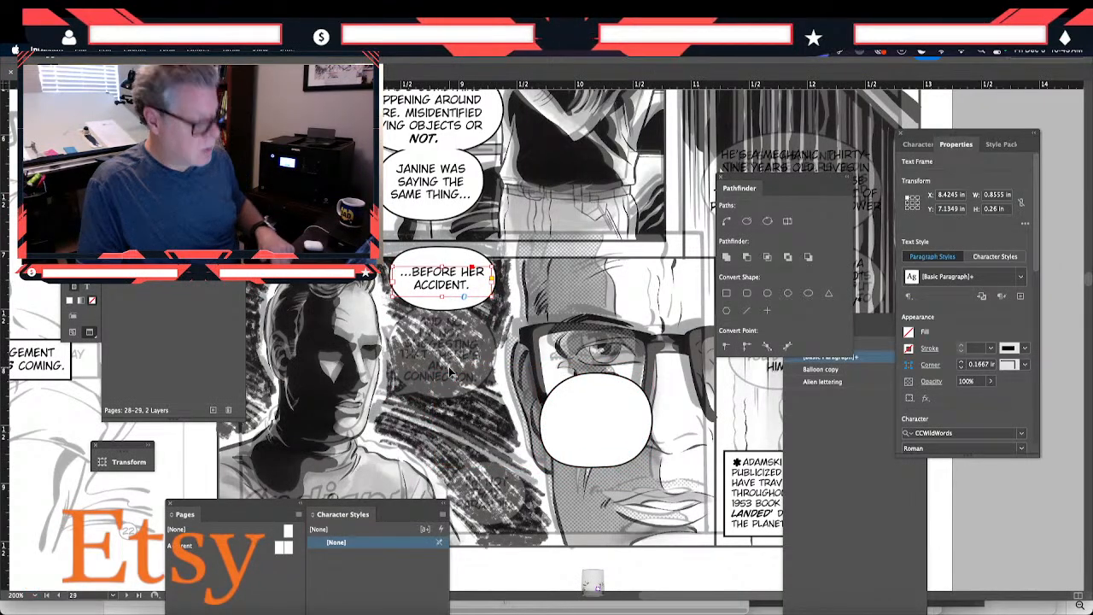
key(super+c)
key(super+v)
drag(527, 336, 514, 562)
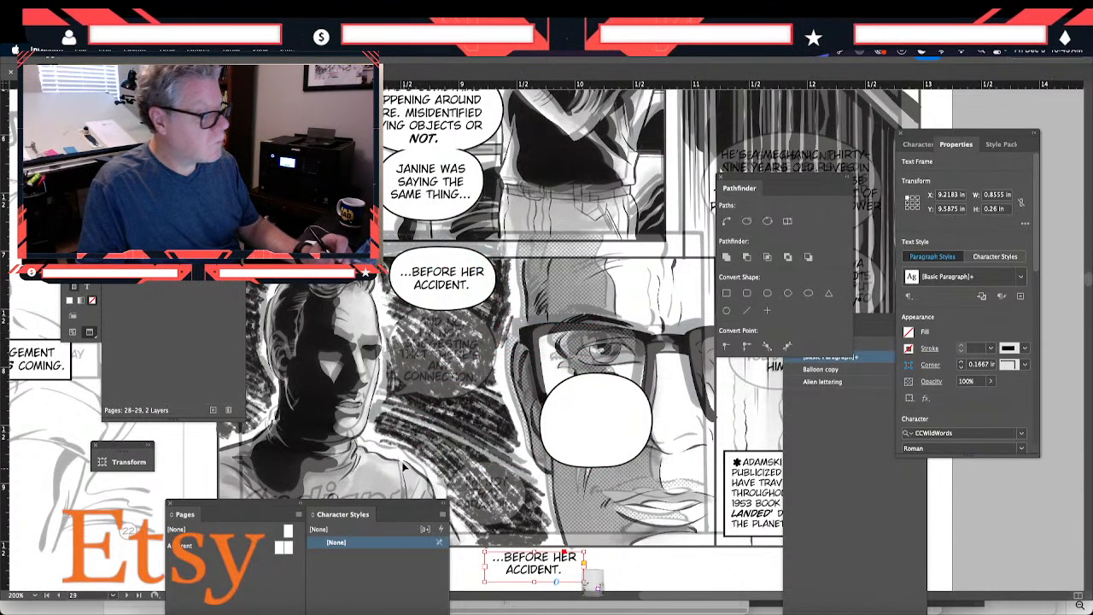
- Enlarge the copied text frame to about 1.31 by 0.6 in and replace its text with "AND NO, I'M NOT SUGGESTING THAT THERE'S ANY CONNECTION."
scroll(513, 564, down, 3)
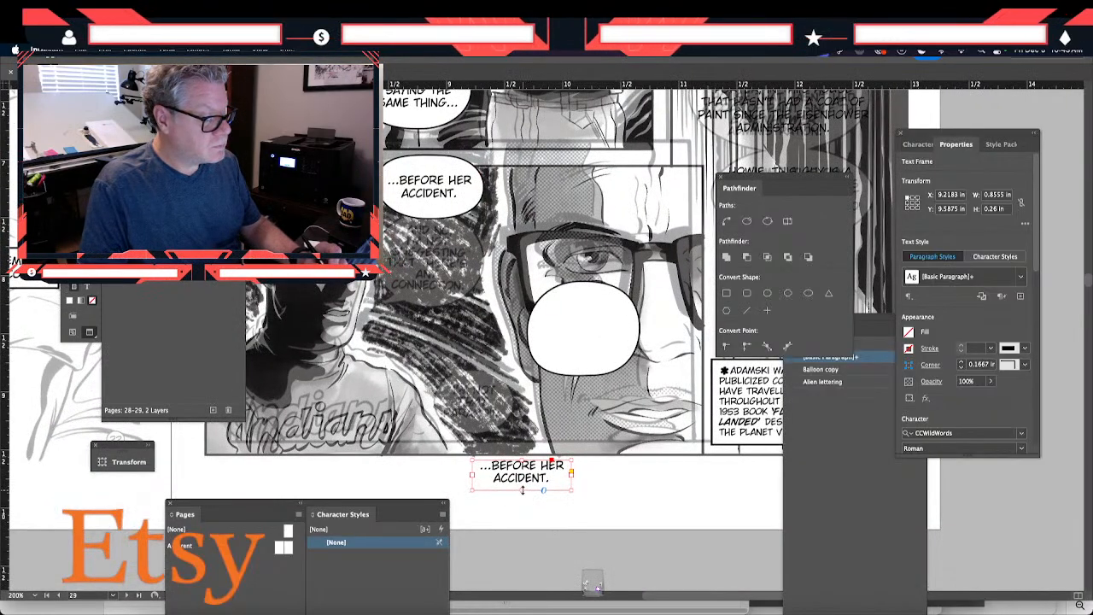
drag(523, 490, 622, 530)
double_click(525, 475)
key(ctrl+a)
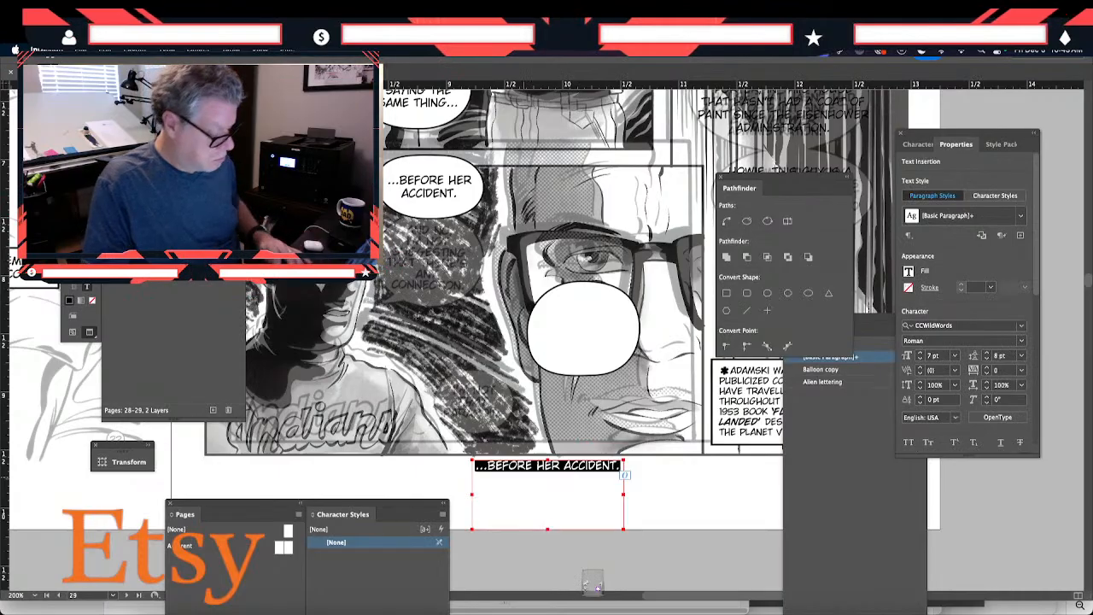
text(AND NO)
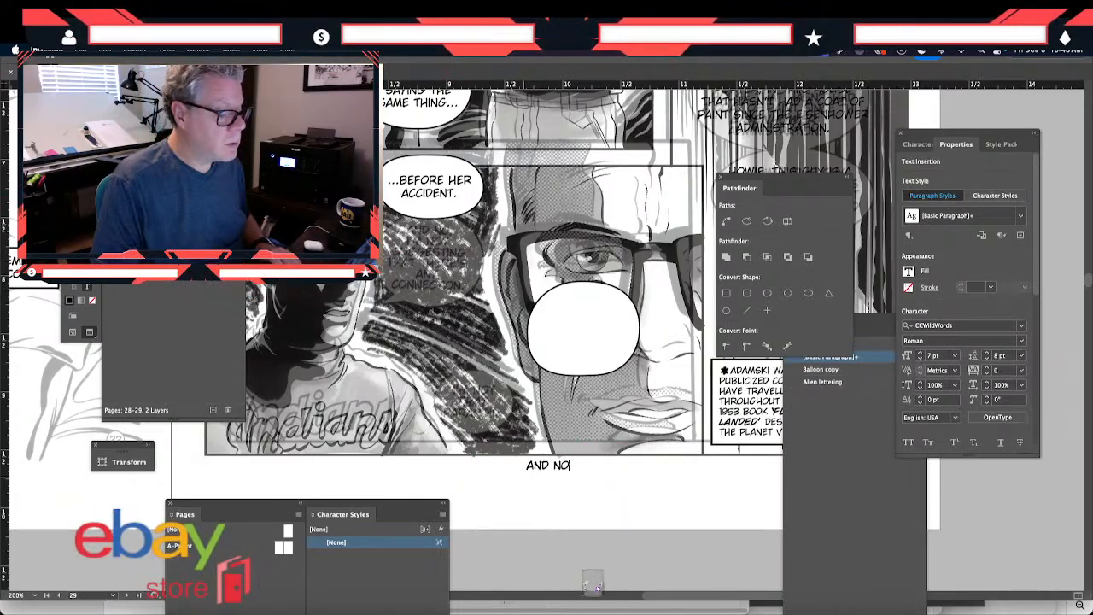
text(, I'M NOT SUGGESTING)
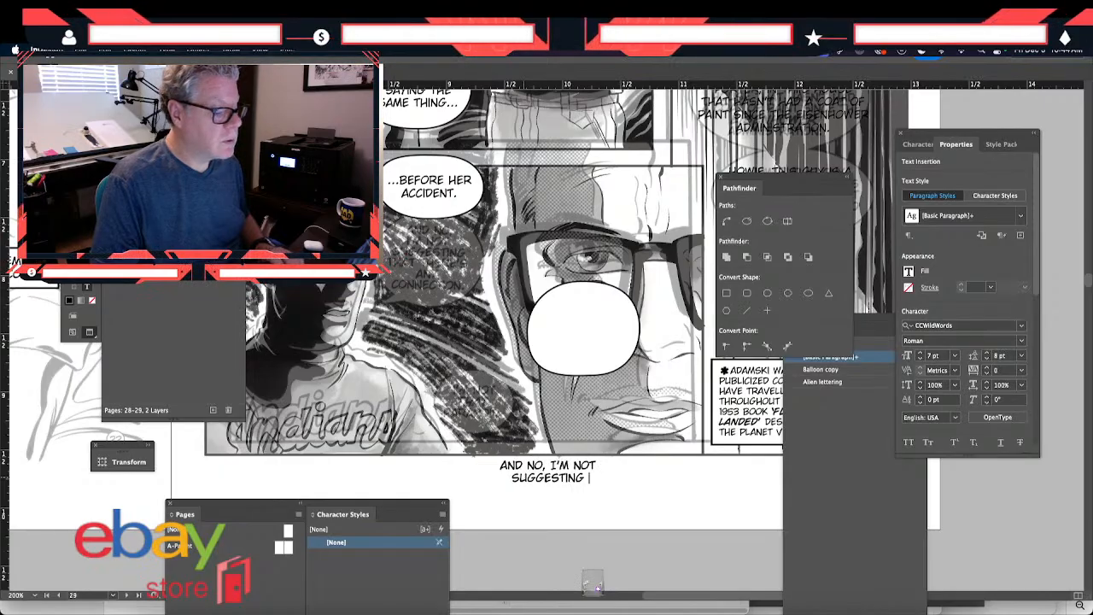
text( THAT THE)
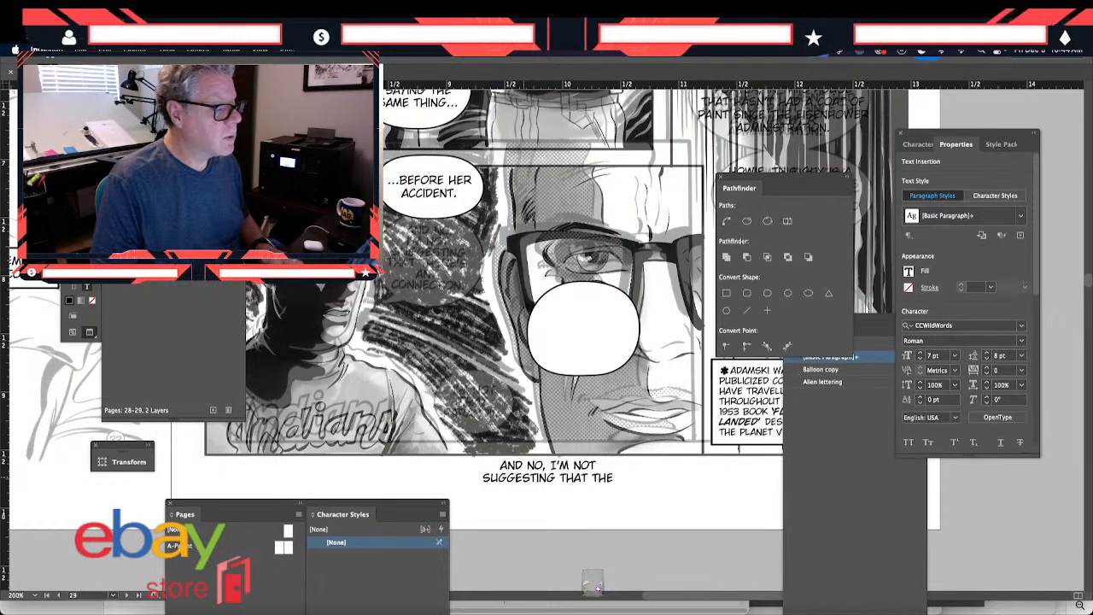
text(RE'S ANY CONNE)
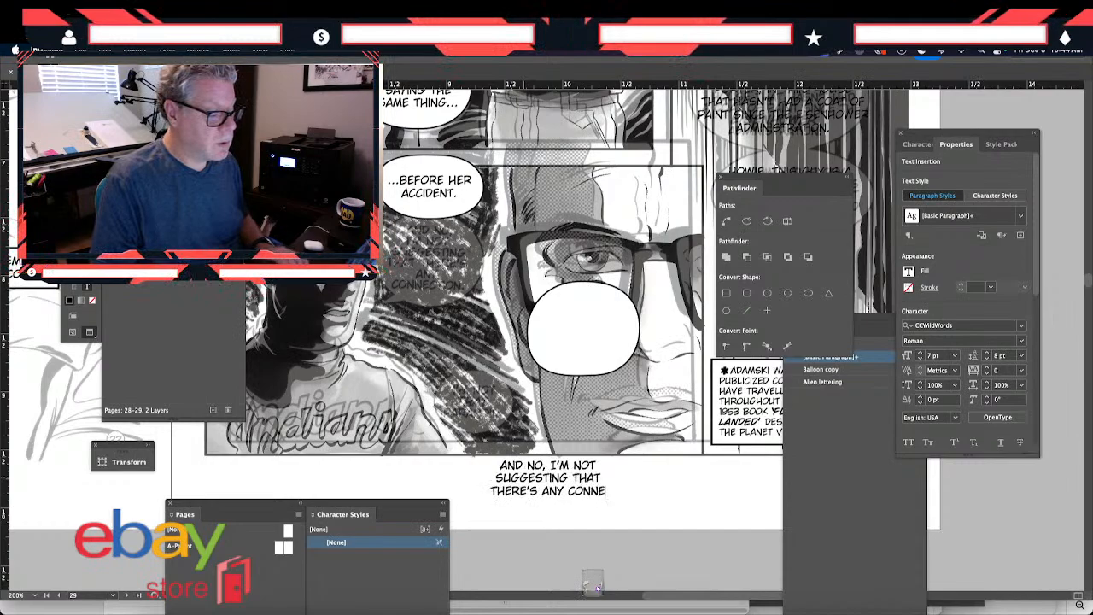
text(CTION.)
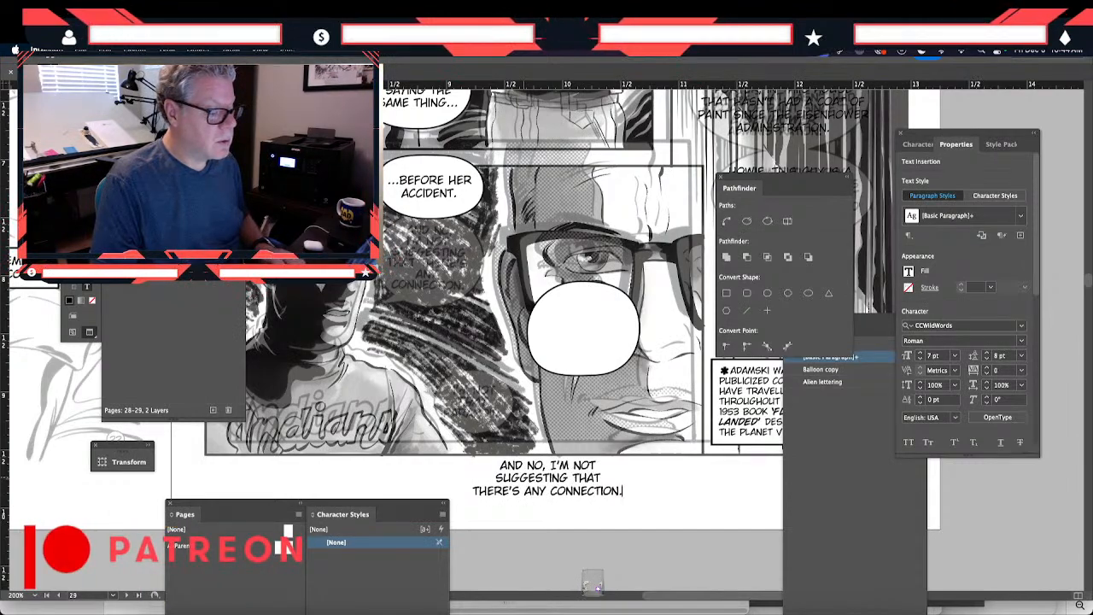
key(Escape)
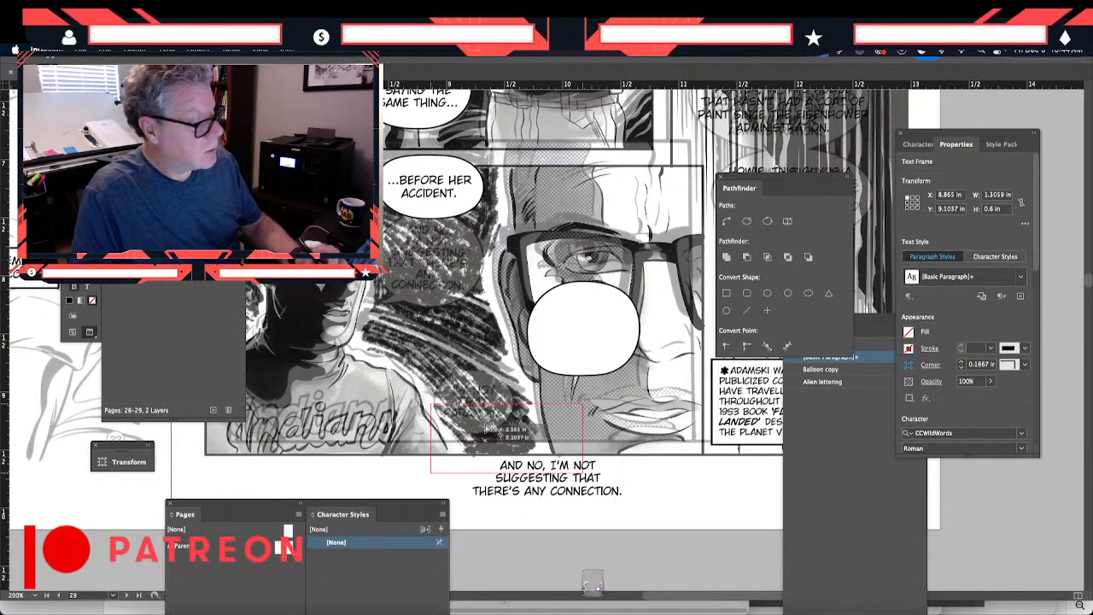
- Move the "AND NO, I'M NOT SUGGESTING..." lettering beneath the "...BEFORE HER ACCIDENT." balloon and resize its frame to about 0.83 by 0.58 in
drag(542, 503, 453, 297)
drag(527, 306, 480, 305)
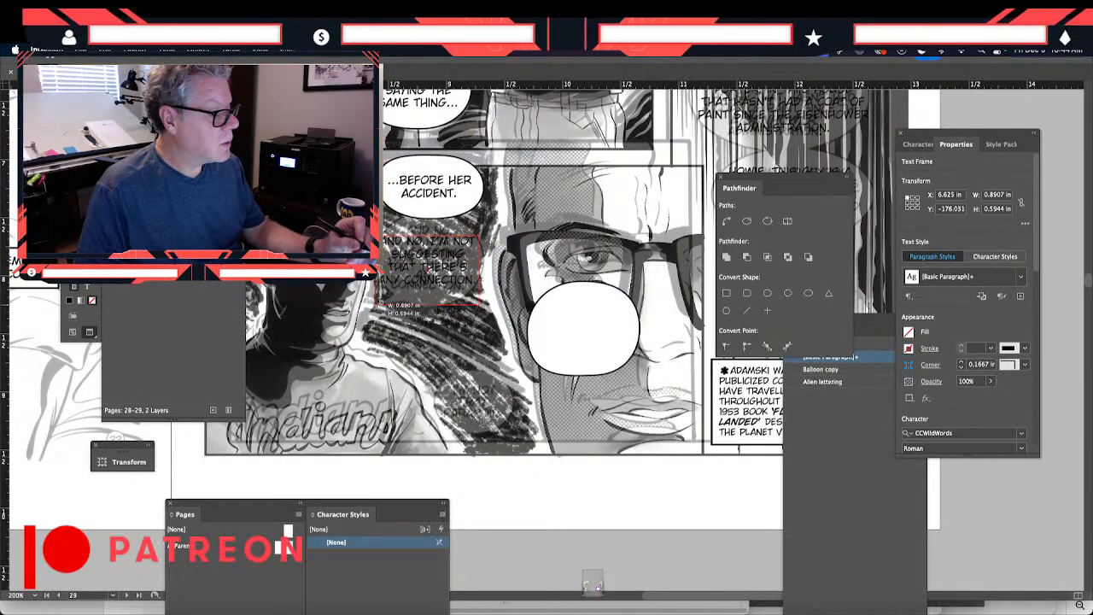
drag(377, 305, 404, 284)
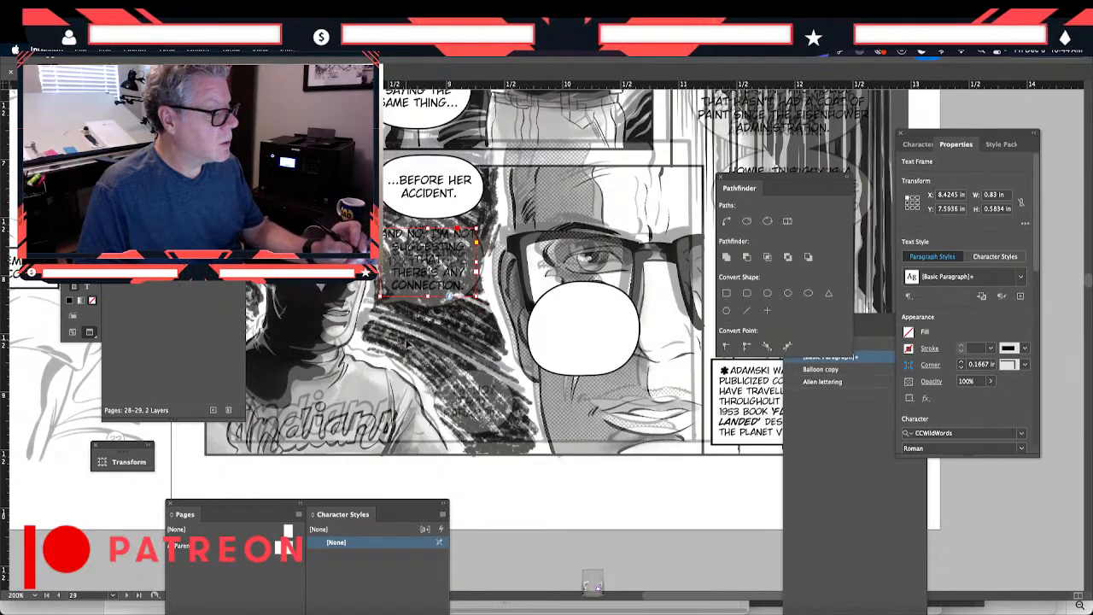
- Try a line break before "NOT" in the "AND NO, I'M NOT SUGGESTING..." lettering
double_click(457, 236)
key(Return)
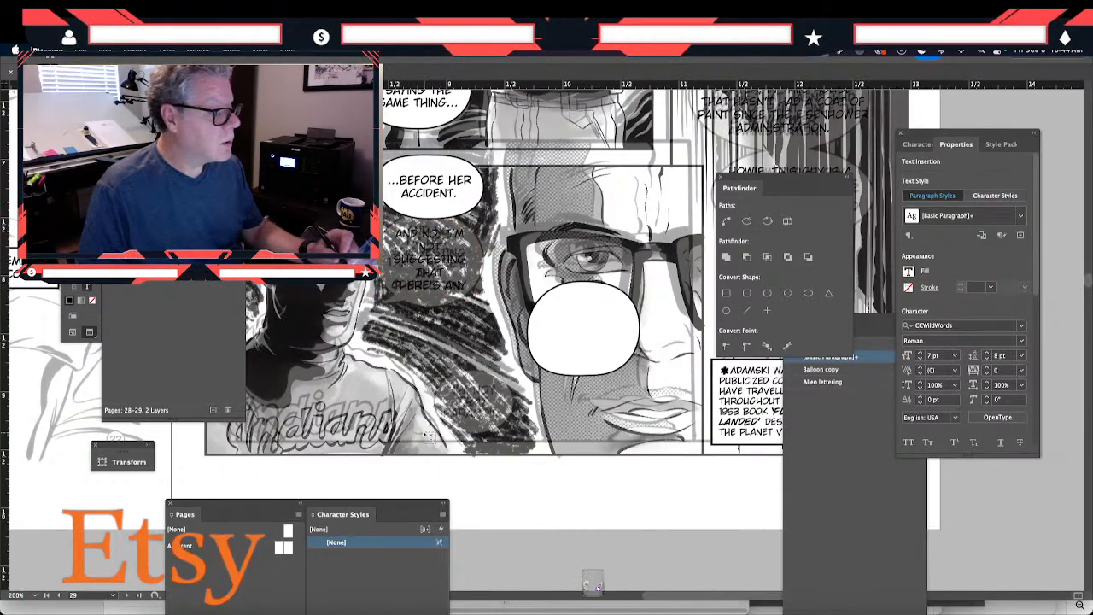
key(BackSpace)
key(Escape)
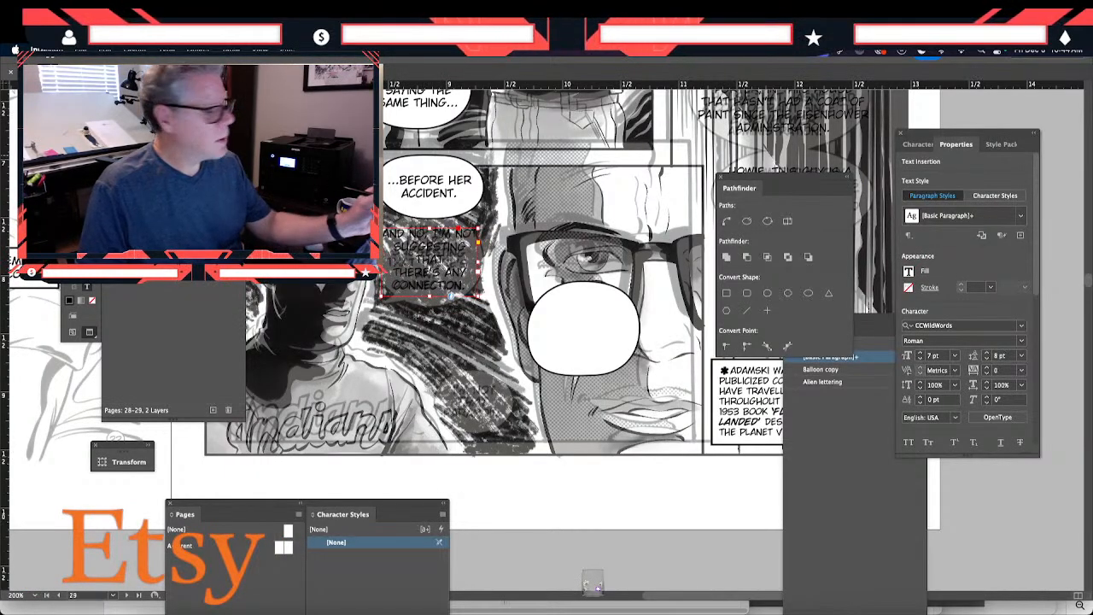
- Move the empty balloon behind the "AND NO, I'M NOT SUGGESTING..." lettering, against the balloon above, and widen it to about 1.22 in
click(546, 271)
drag(552, 351, 417, 264)
drag(488, 260, 498, 278)
key(Up)
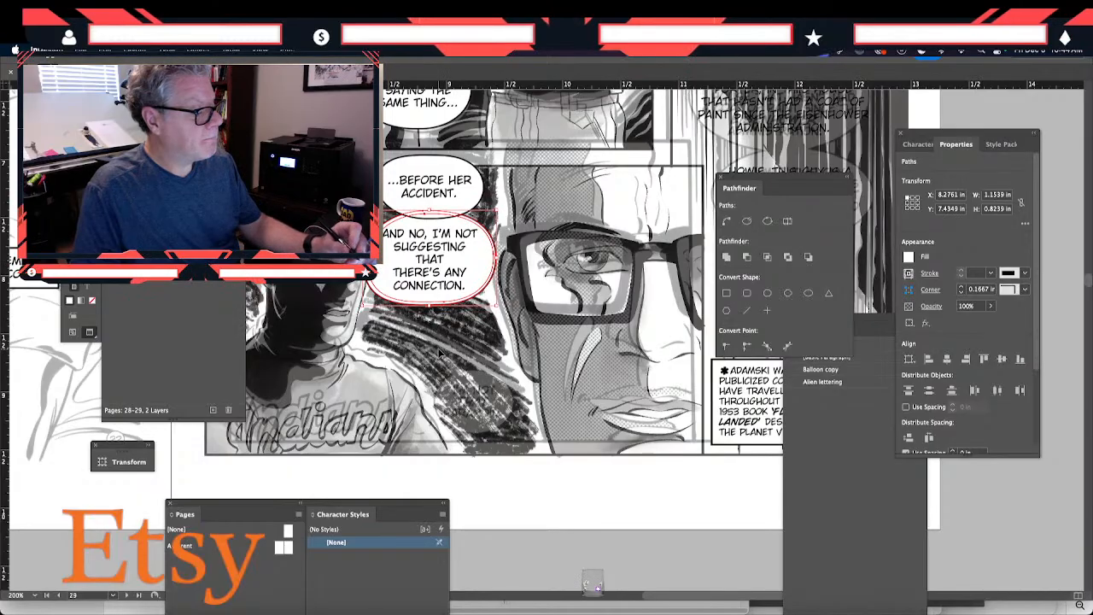
drag(364, 259, 357, 259)
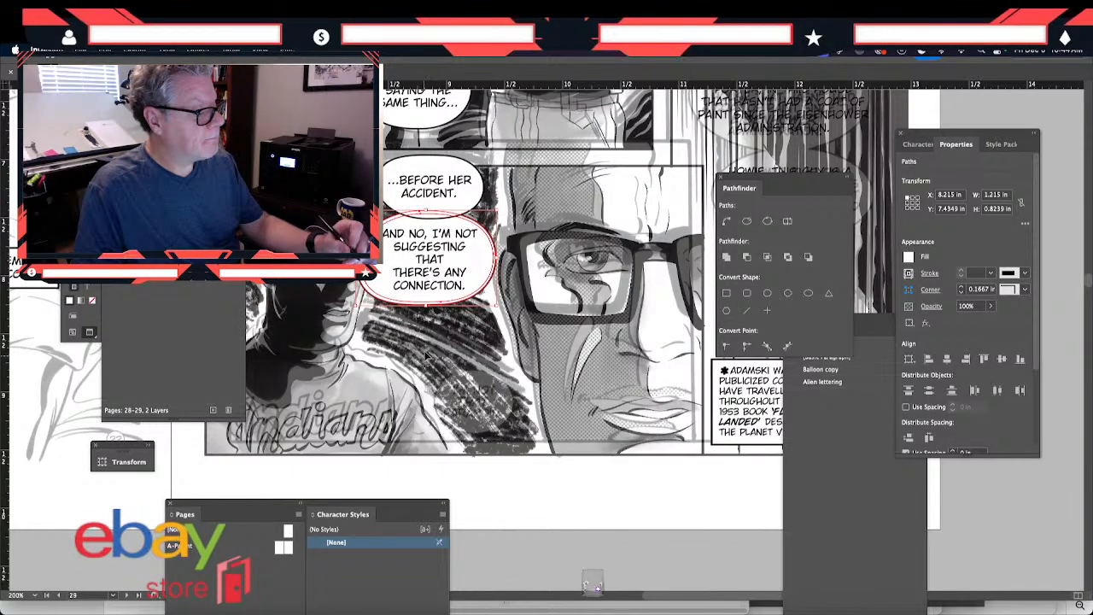
- Break the lettering's lines after "AND NO," and after "THAT", and extend its text frame to about 0.86 in high
key(t)
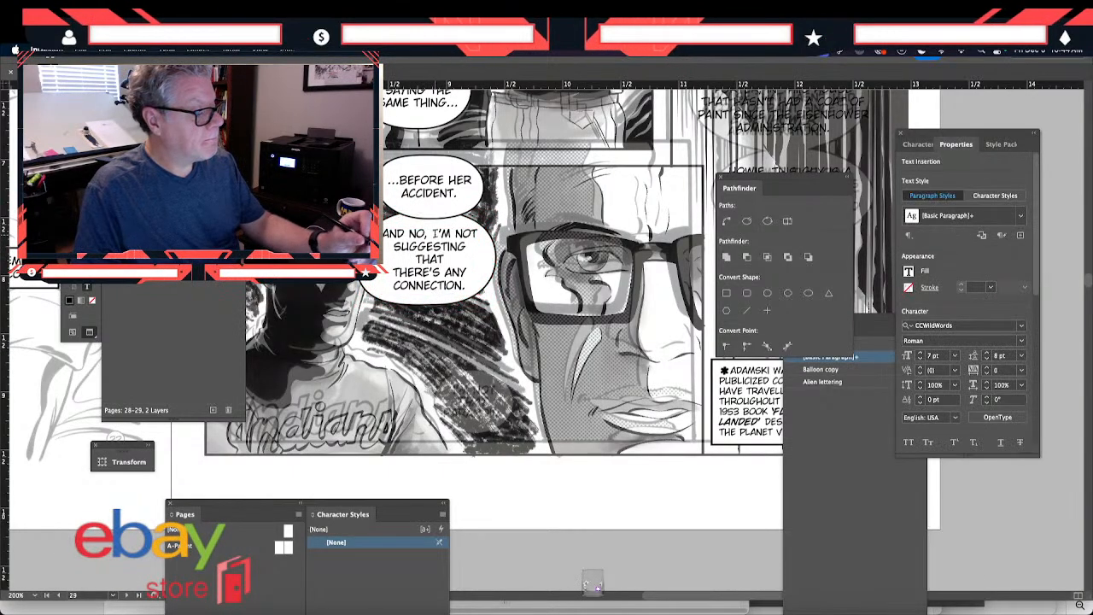
key(Return)
click(393, 286)
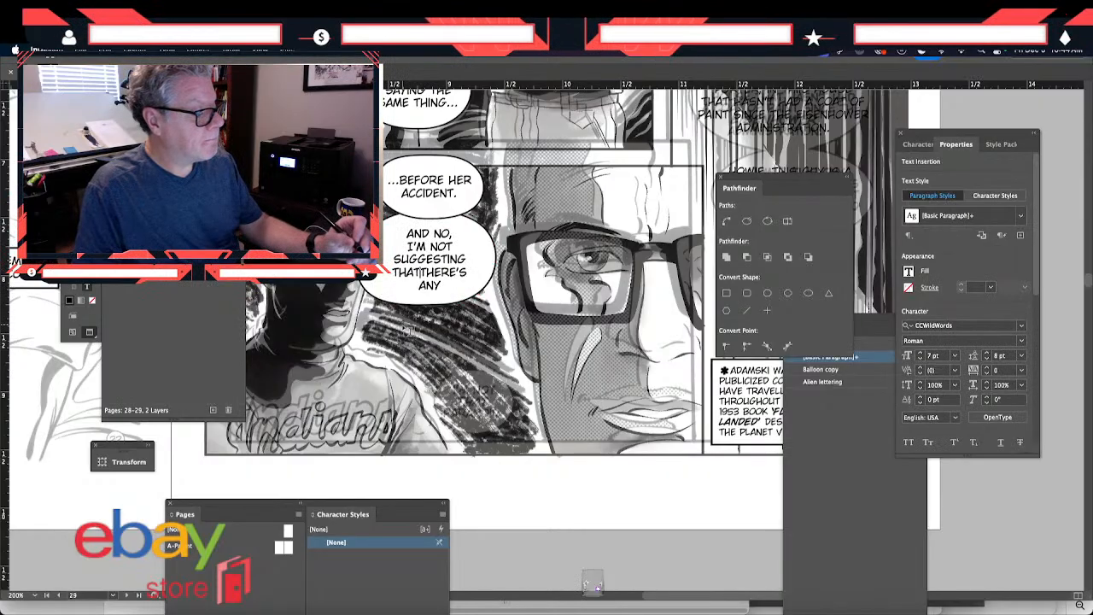
key(Escape)
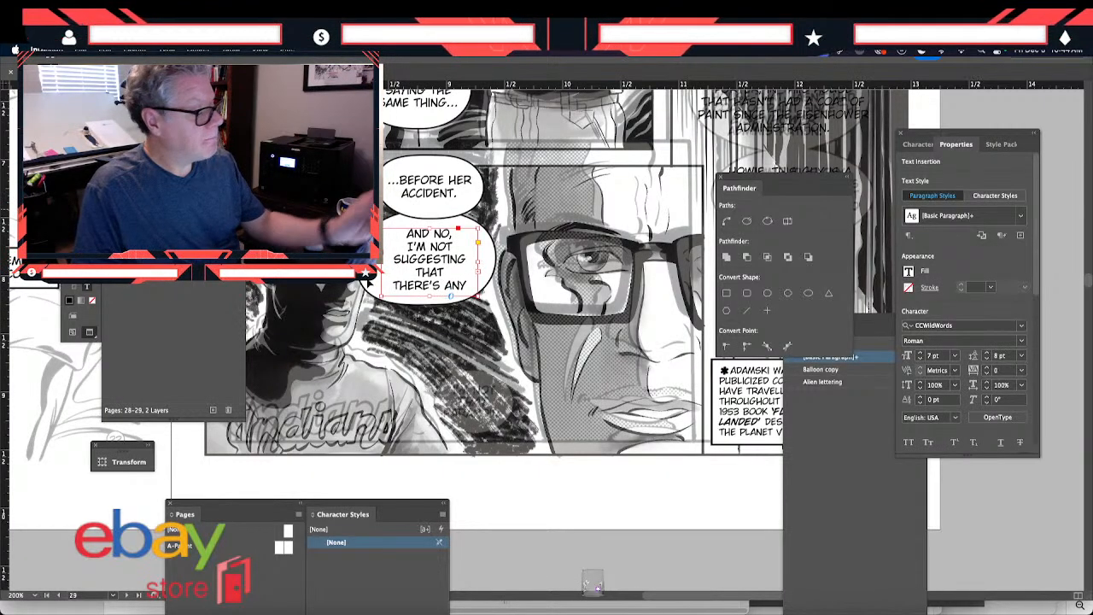
drag(429, 302, 426, 325)
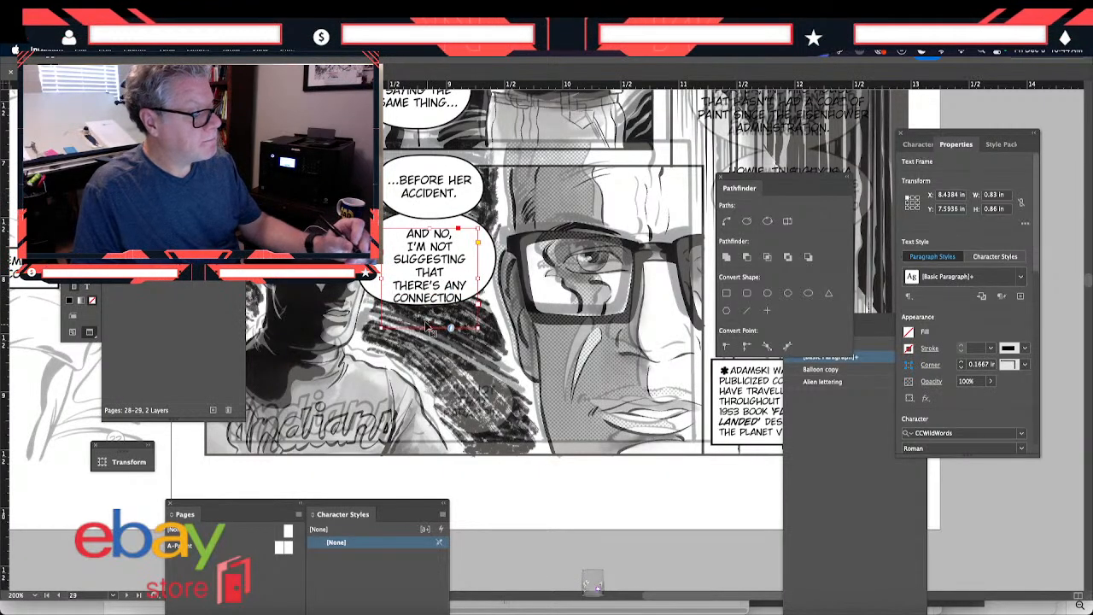
- Remove the line break after "THAT" in the "AND NO, I'M NOT SUGGESTING..." lettering
double_click(395, 287)
key(BackSpace)
key(BackSpace)
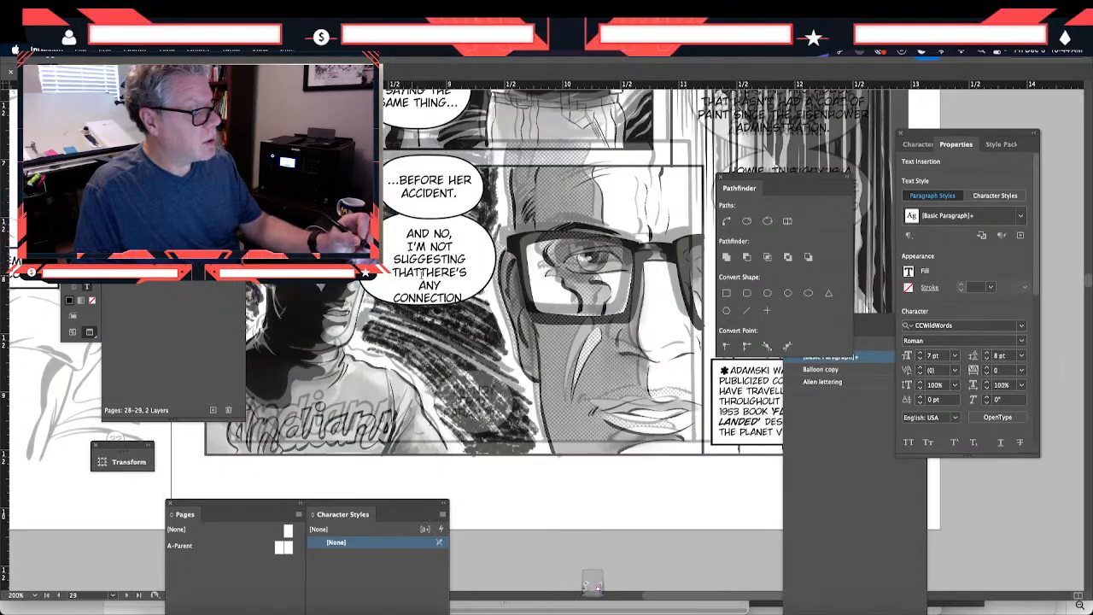
click(421, 273)
click(415, 271)
- Delete and retype the "ING" ending of "SUGGESTING", and widen the lettering's text frame to about 0.94 in
key(BackSpace)
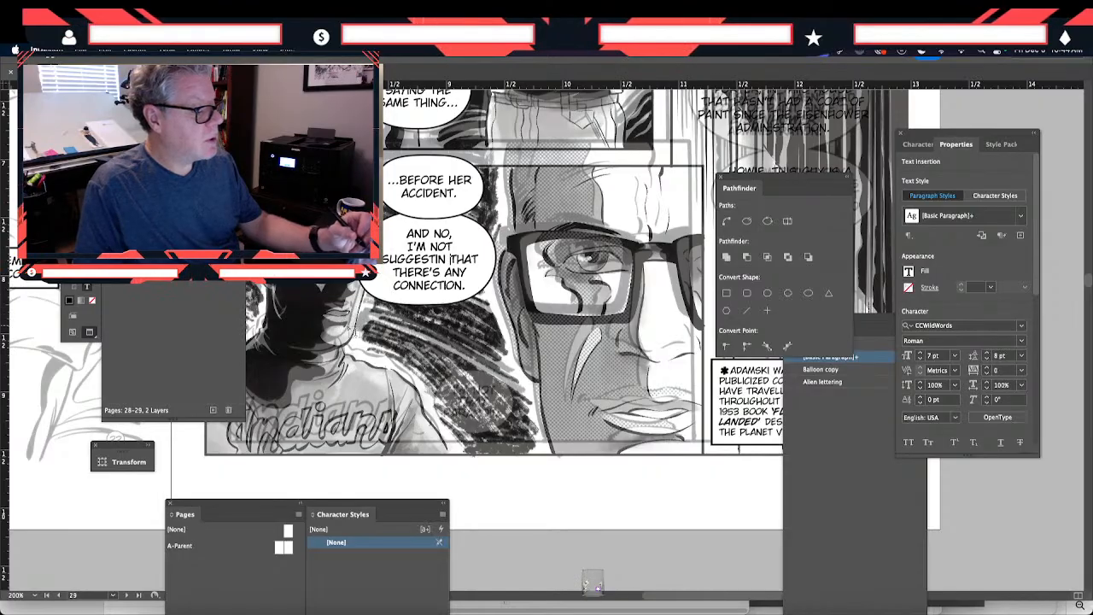
key(BackSpace)
key(BackSpace)
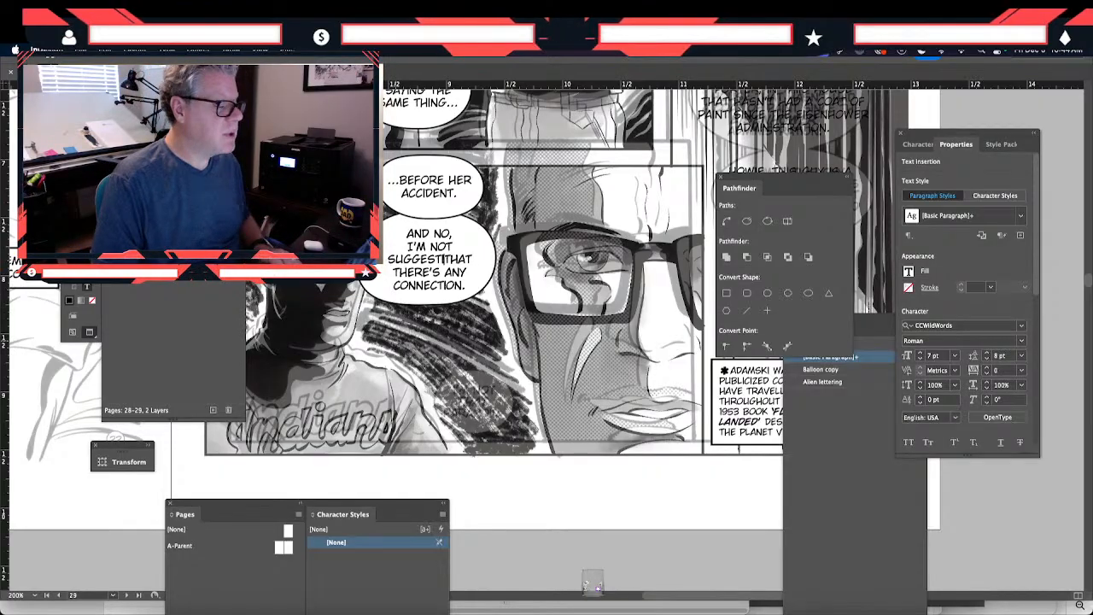
key(BackSpace)
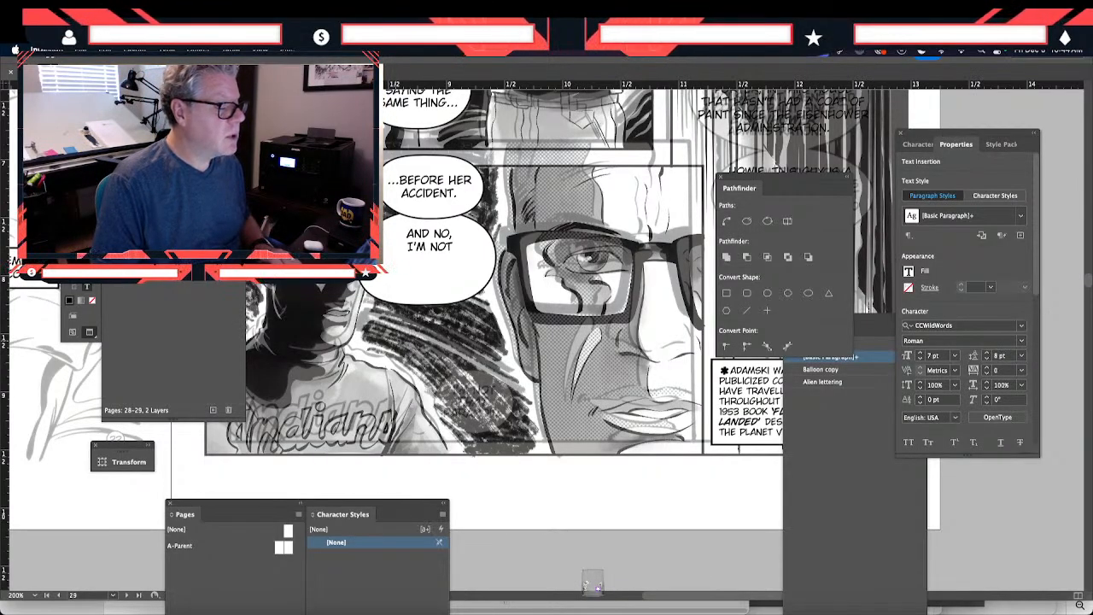
text(ING)
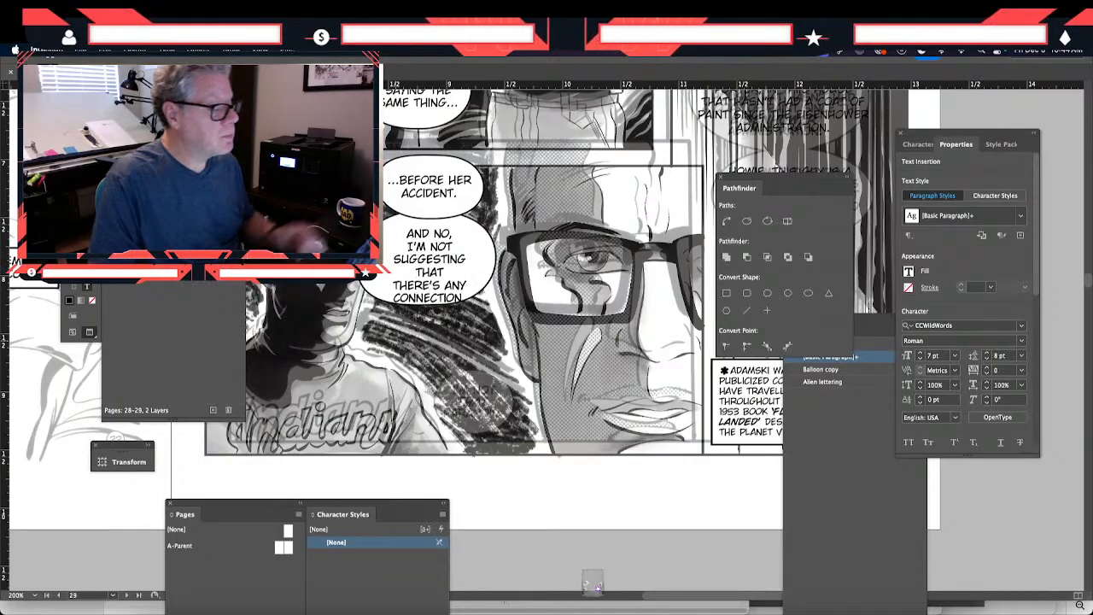
key(BackSpace)
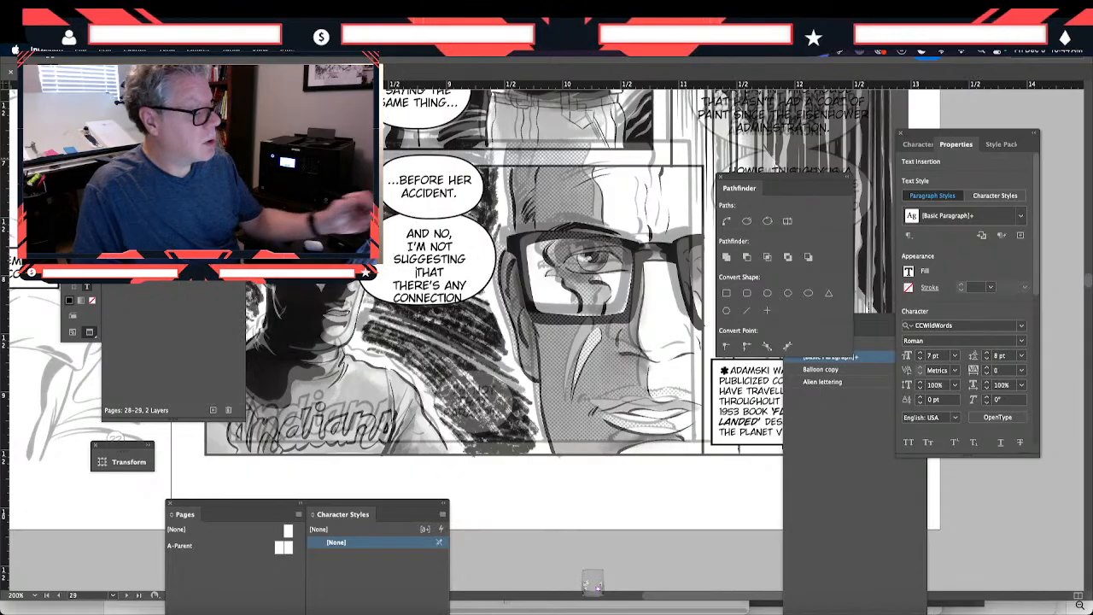
key(Escape)
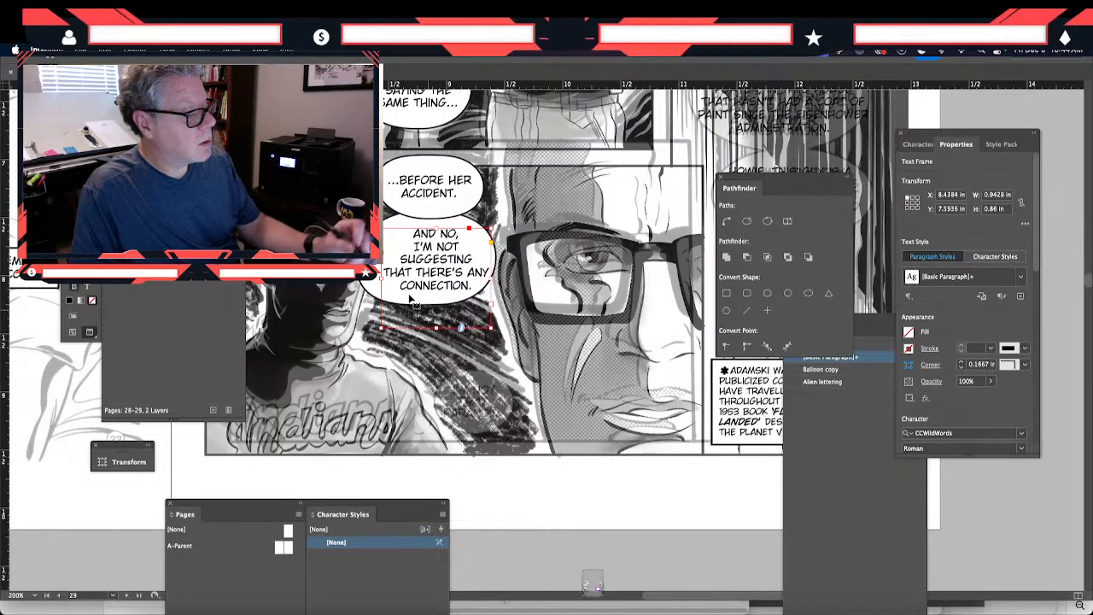
- Remove the remaining breaks around "I'M NOT" and start a new line after "AND NO, I'M"
double_click(391, 278)
key(BackSpace)
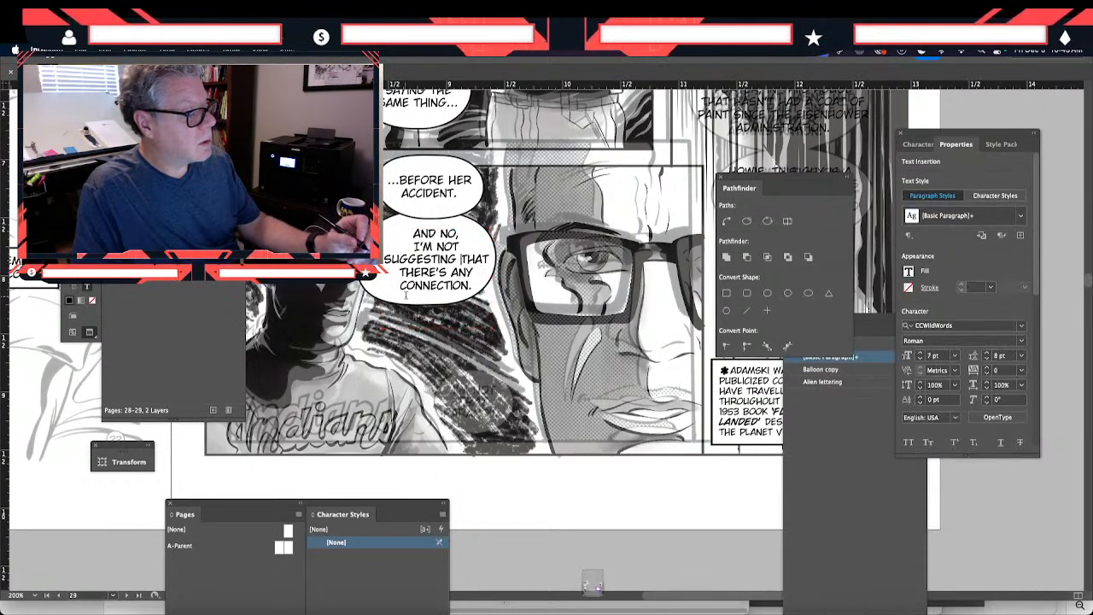
key(BackSpace)
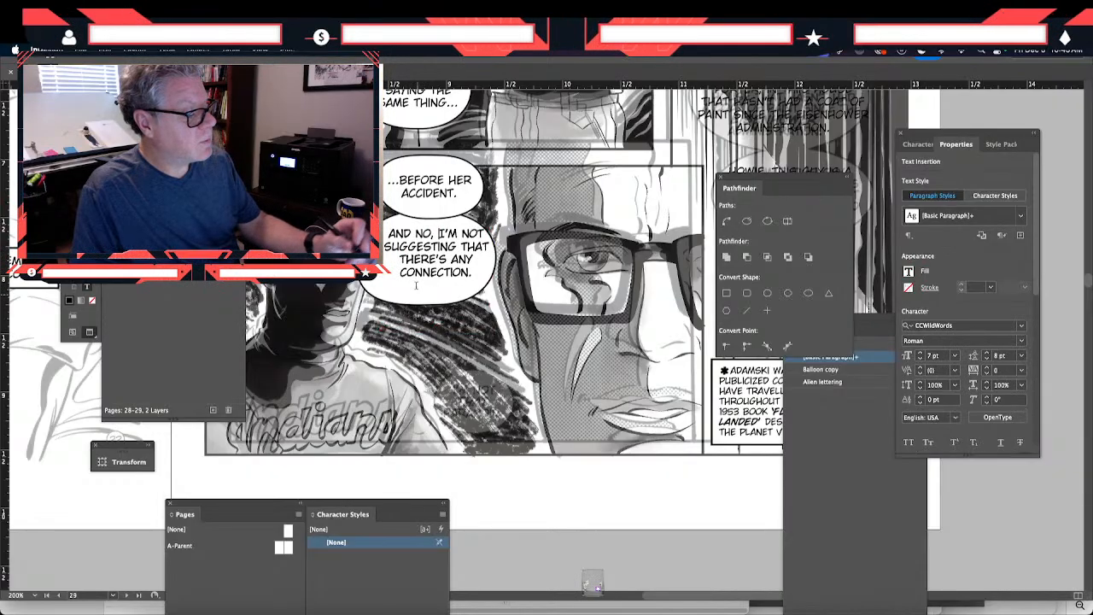
click(459, 237)
key(Return)
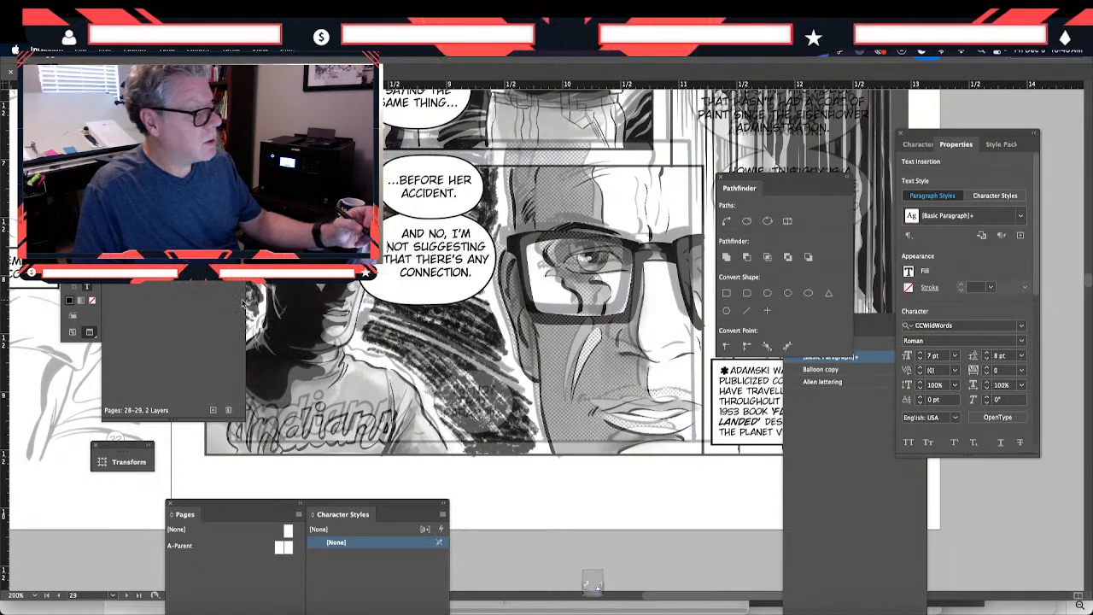
- Resize the "AND NO, I'M..." text frame to about 0.93 by 0.49 in and center the lettering within its balloon
key(Escape)
drag(412, 275, 402, 279)
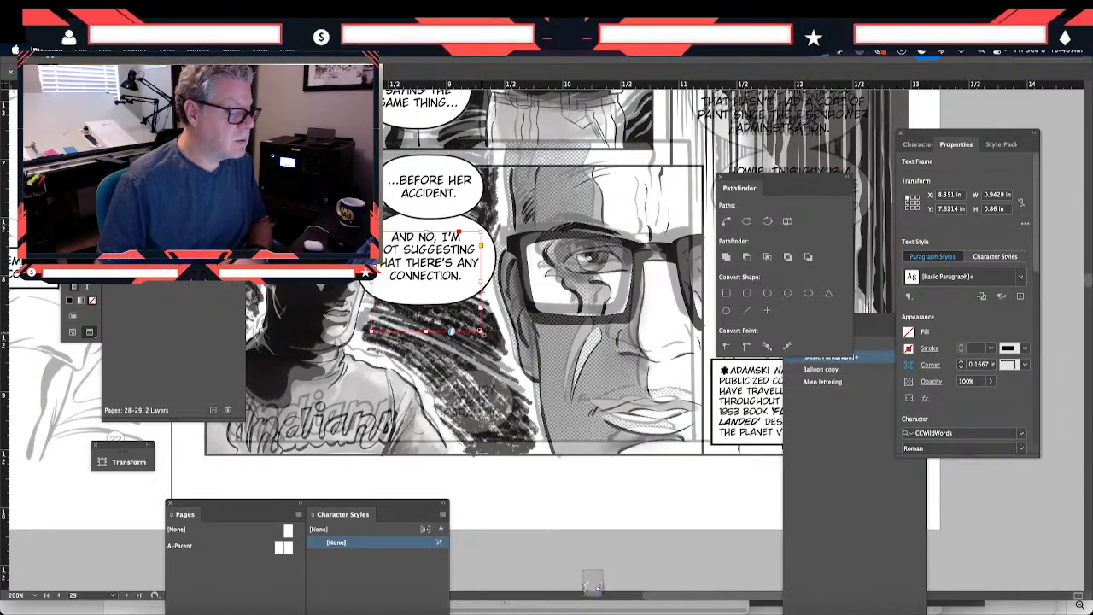
drag(482, 332, 480, 289)
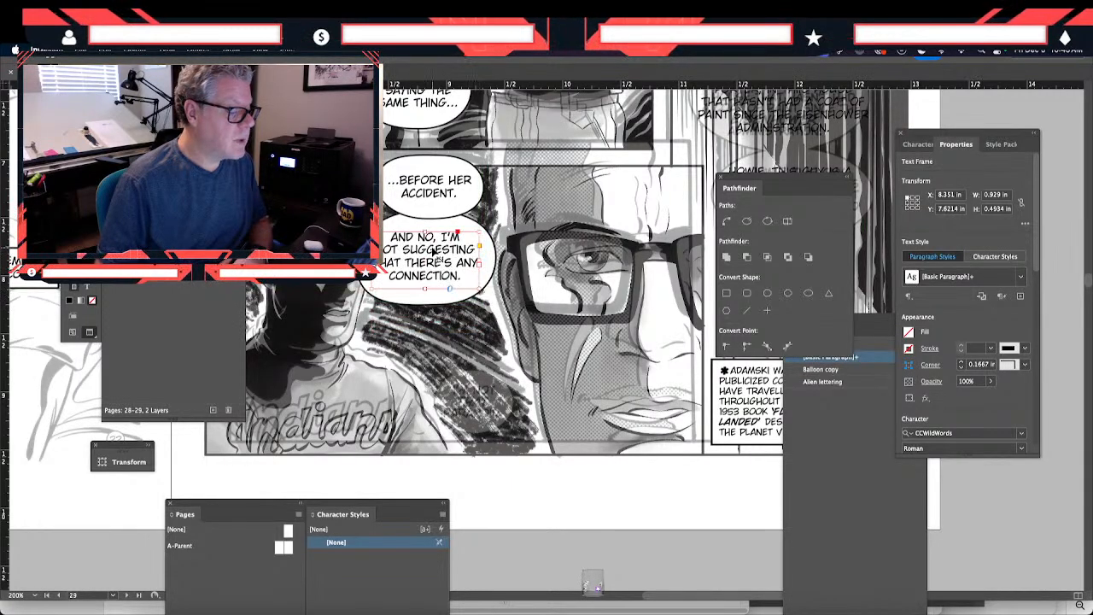
drag(435, 273, 441, 270)
click(430, 310)
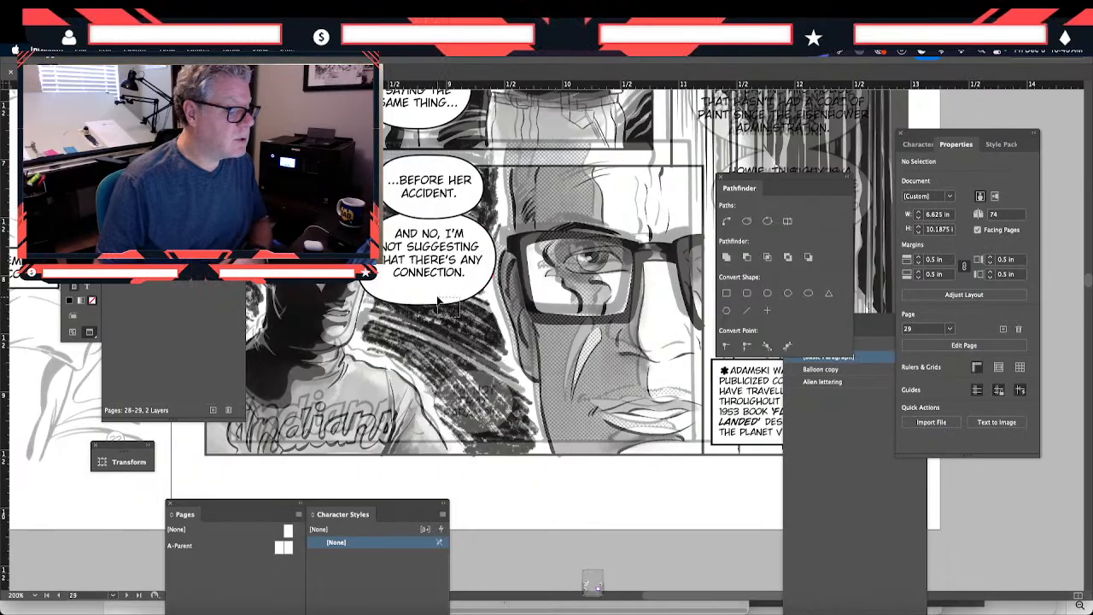
- Tighten the balloon around the "AND NO, I'M..." lettering to about 1.12 by 0.71 in
click(434, 303)
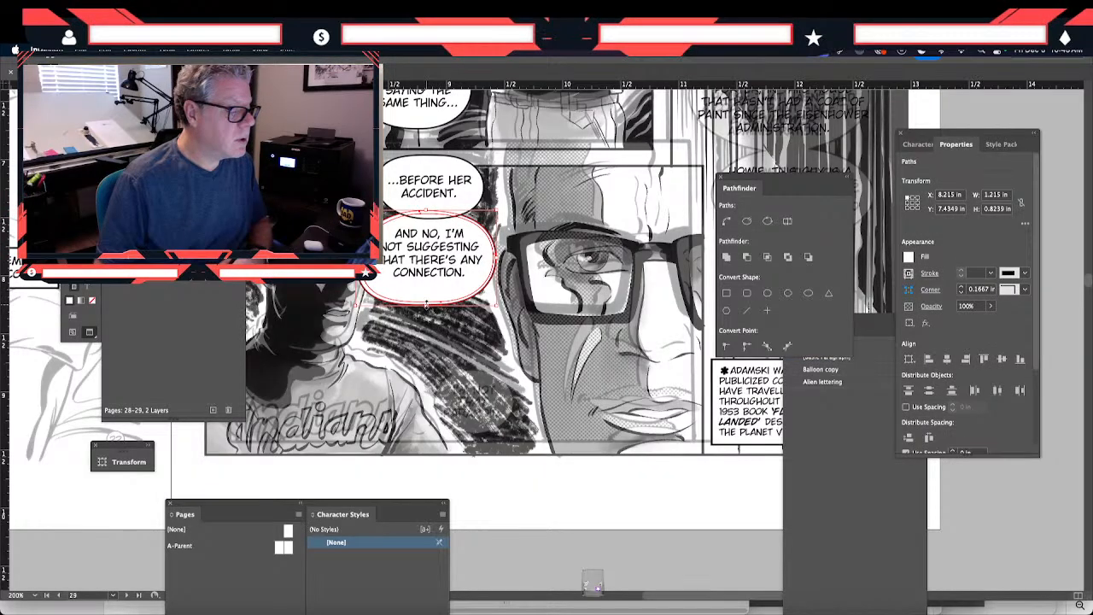
drag(425, 304, 426, 292)
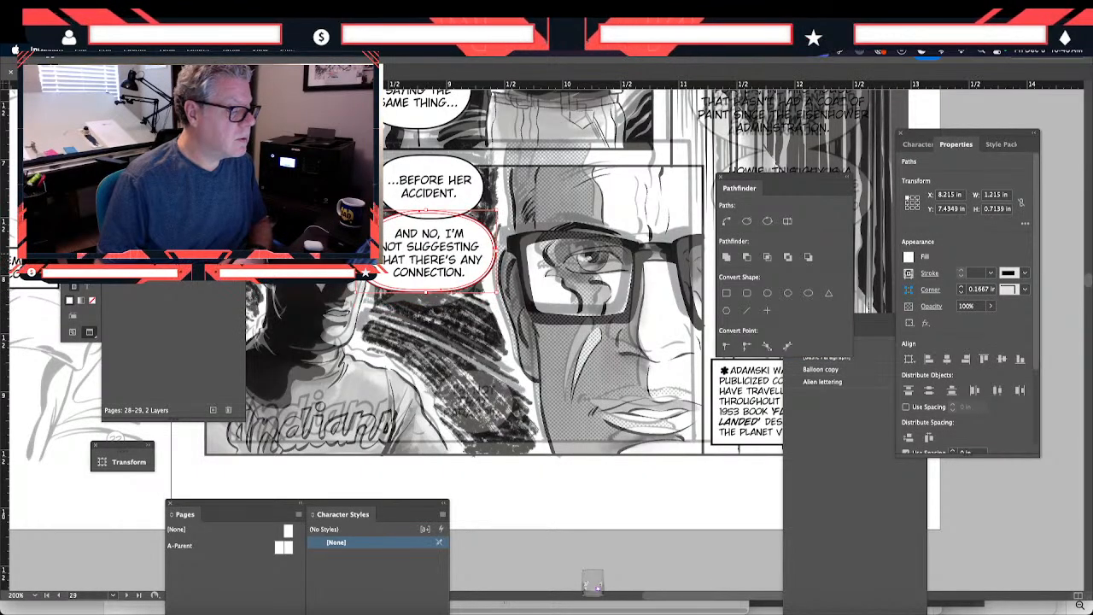
drag(355, 252, 362, 251)
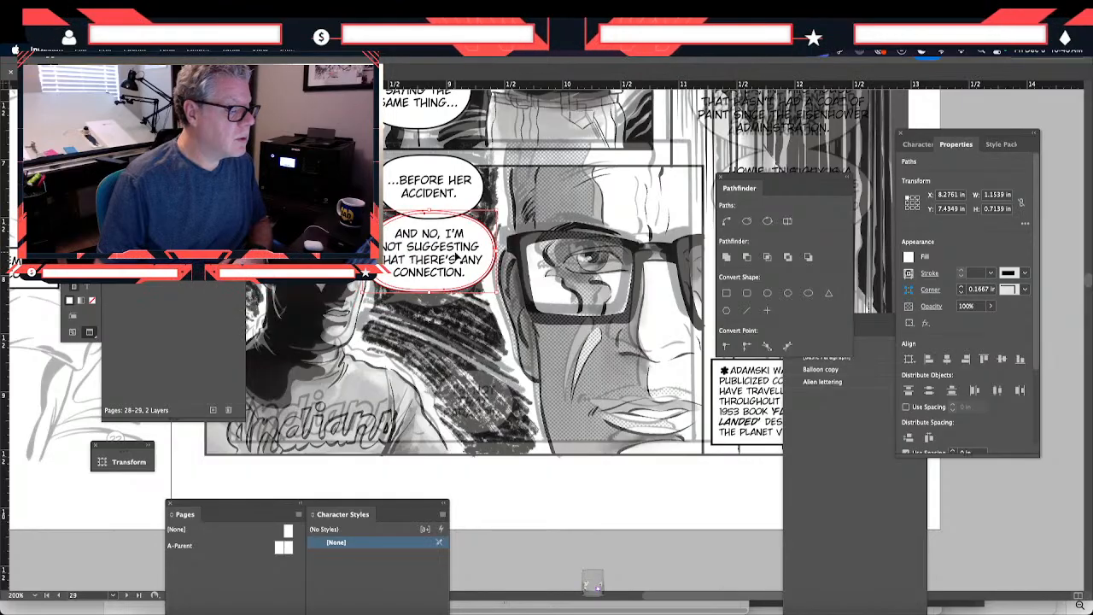
drag(499, 250, 492, 251)
key(Right)
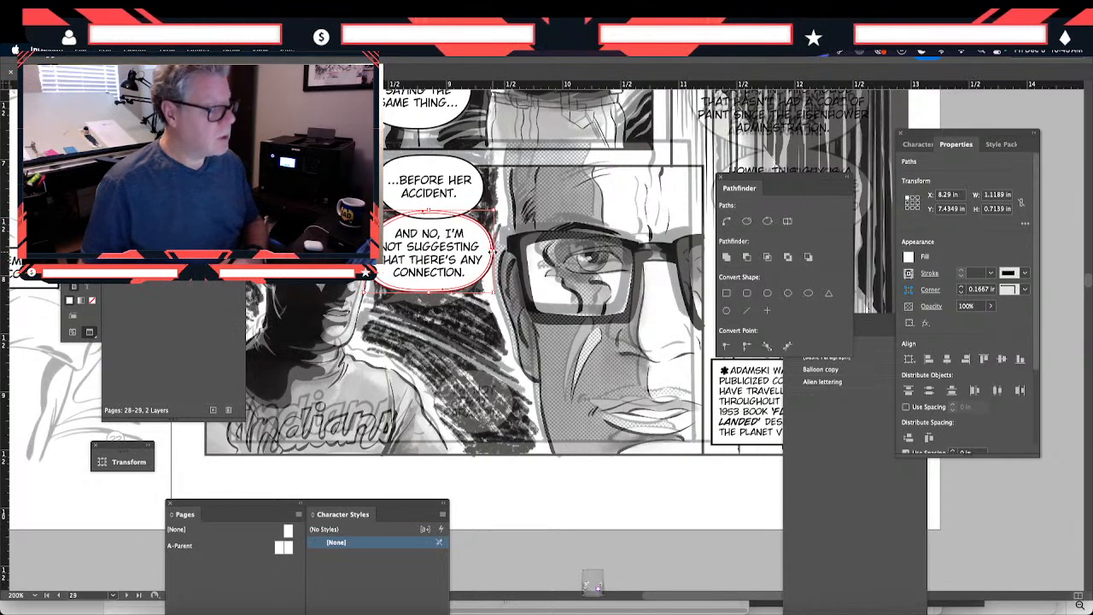
click(440, 452)
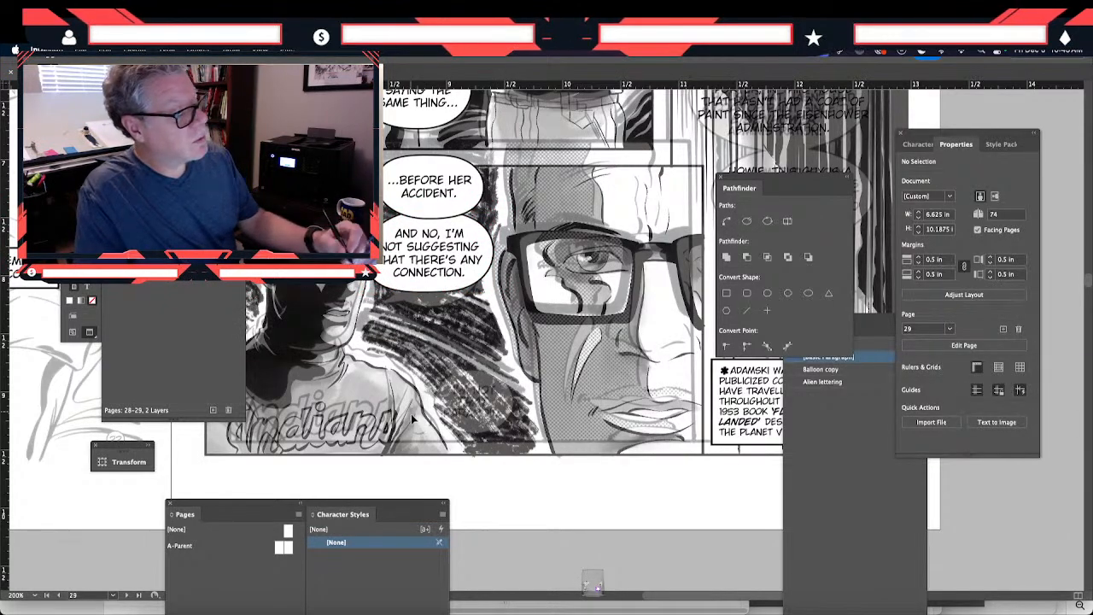
- Reduce the height of the "...BEFORE HER ACCIDENT." balloon to about 0.48 in around its lettering
click(414, 186)
click(417, 170)
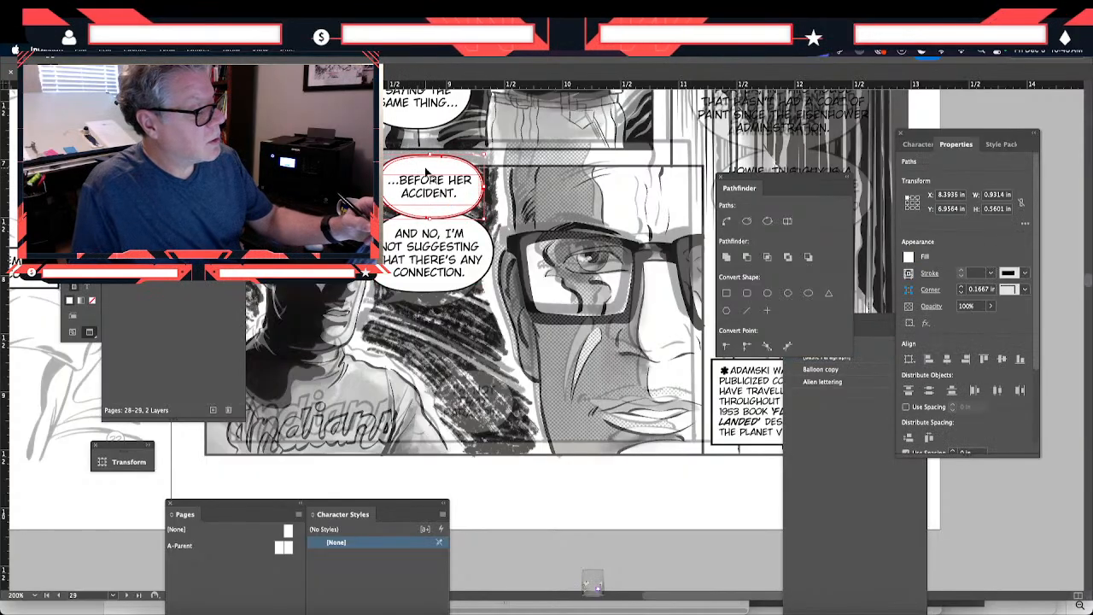
key(Down)
key(Down)
key(Up)
- Nudge the "AND NO, I'M..." balloon and its lettering up together against the balloon above
key(Up)
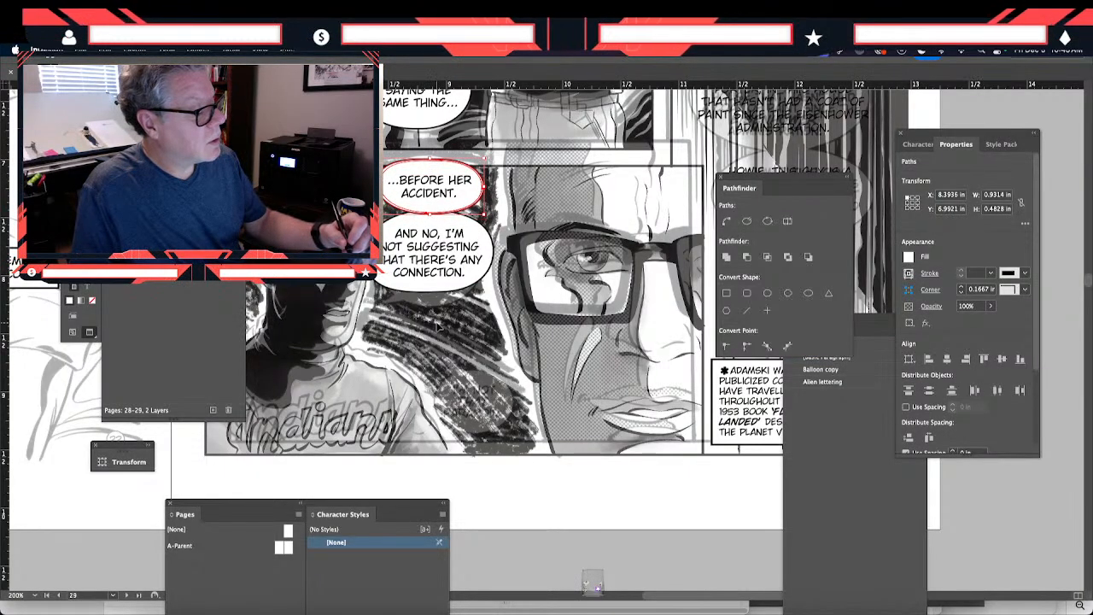
click(430, 367)
drag(460, 312, 448, 285)
key(Up)
key(Up)
key(Up)
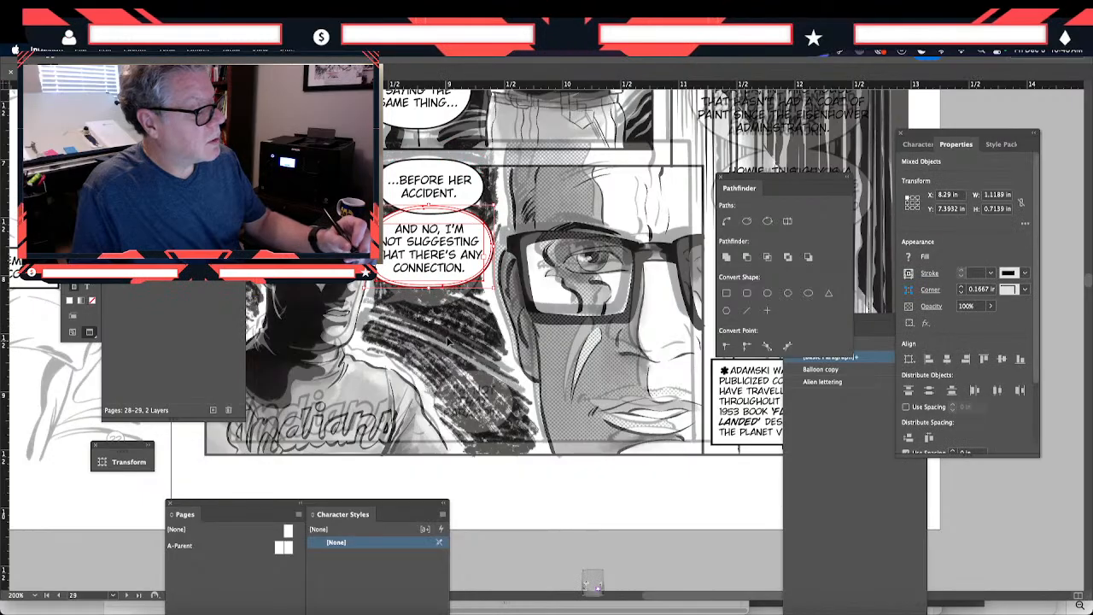
- Layer the borderless inner oval and its lettering over the balloon above to join the two balloons
click(447, 338)
click(411, 250)
shift+click(400, 220)
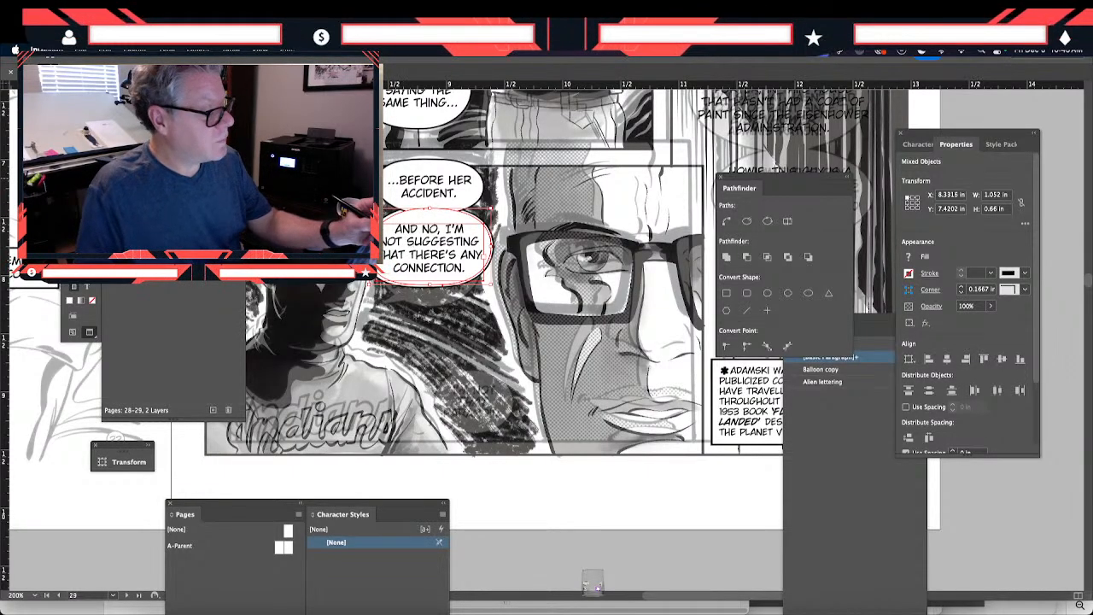
- Stretch the borderless inner oval upward to about 0.68 in high to open the join between the two balloons
key(super+shift+a)
key(super+equal)
key(super+equal)
key(super+equal)
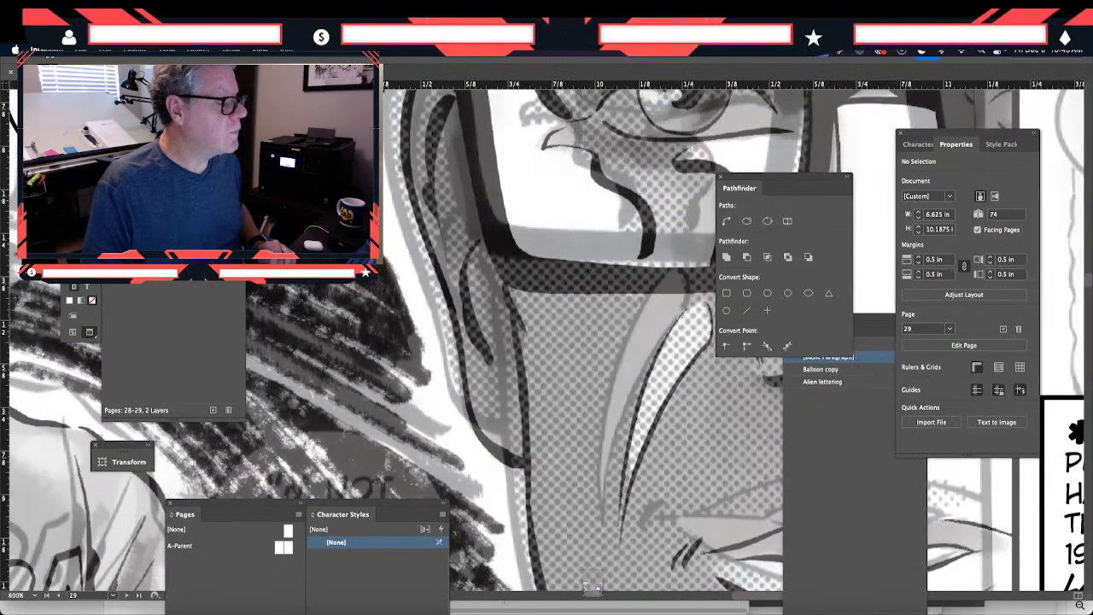
drag(359, 205, 631, 525)
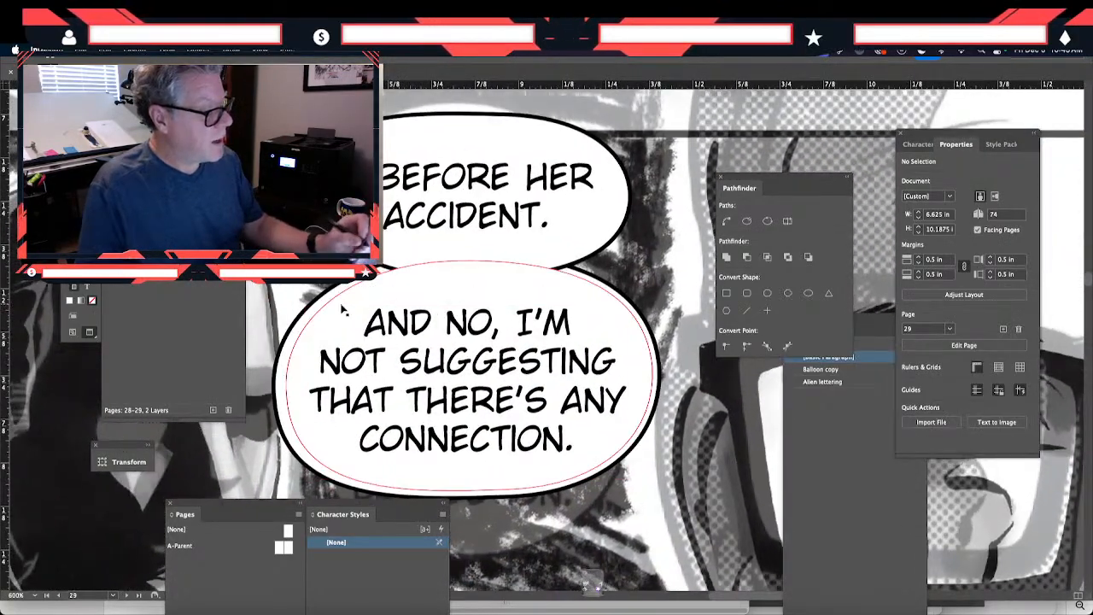
click(355, 318)
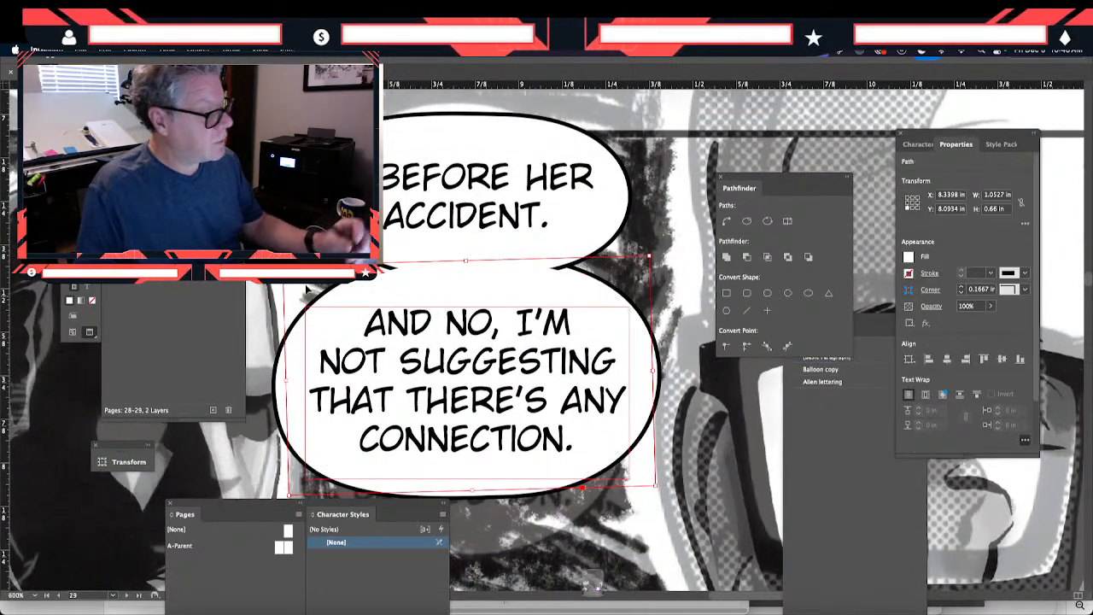
click(279, 388)
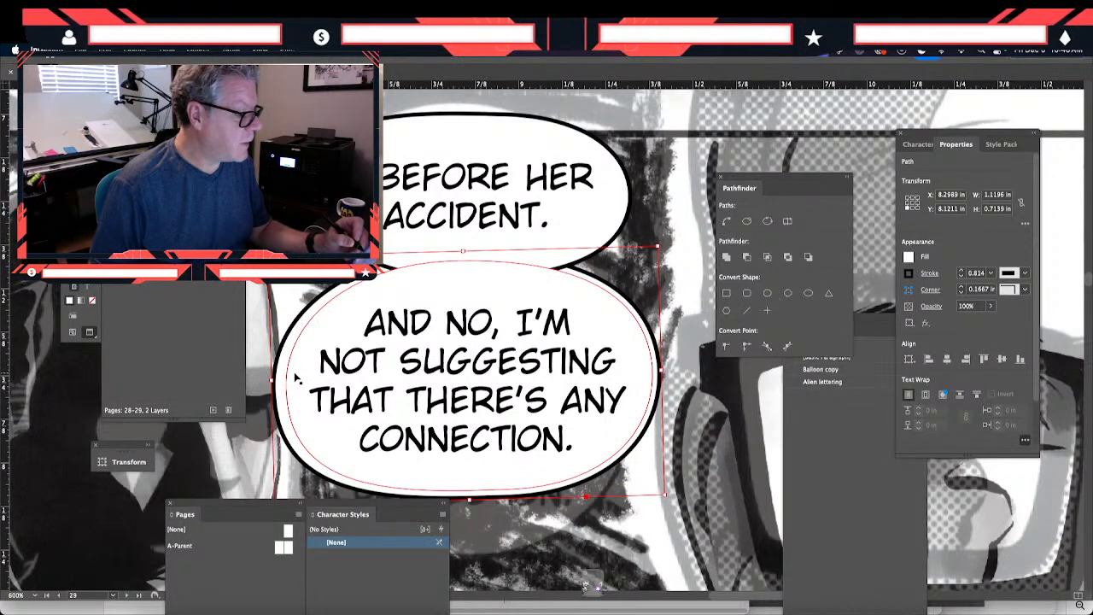
click(297, 394)
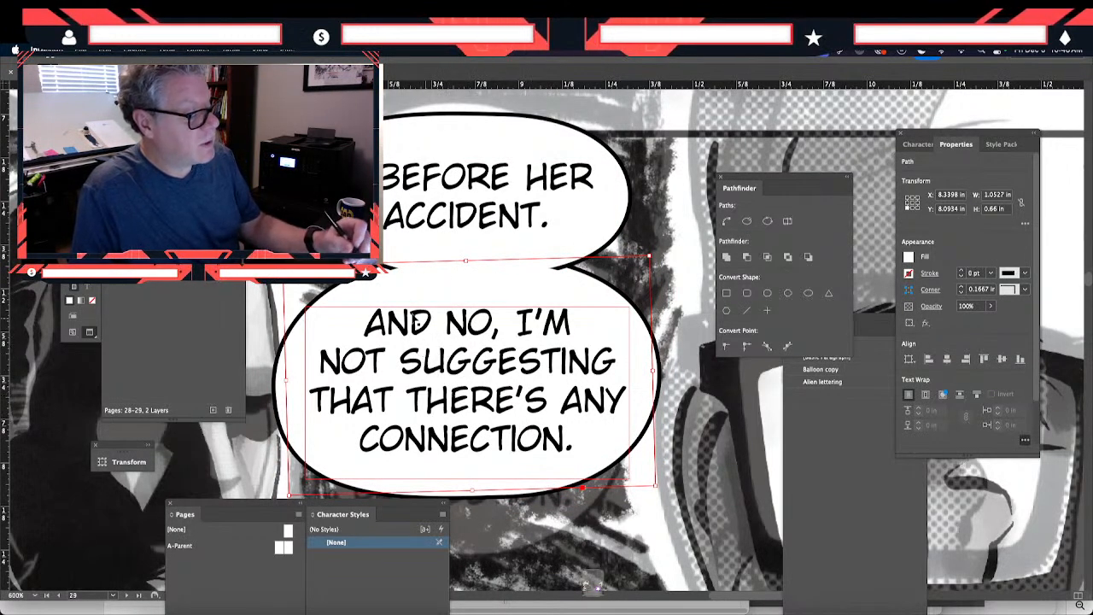
click(427, 243)
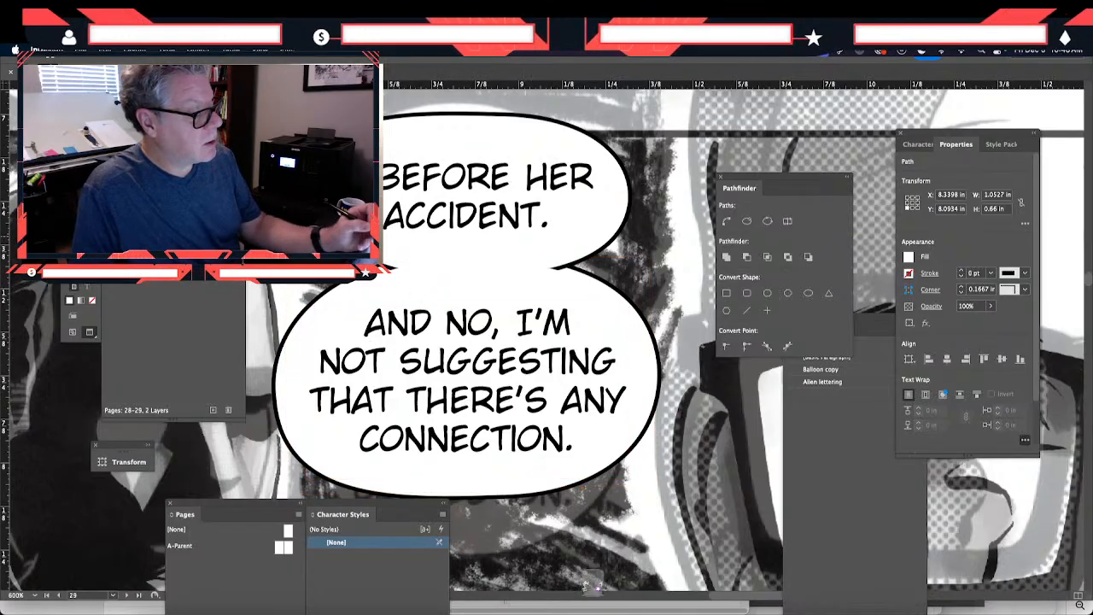
click(396, 291)
drag(467, 260, 466, 255)
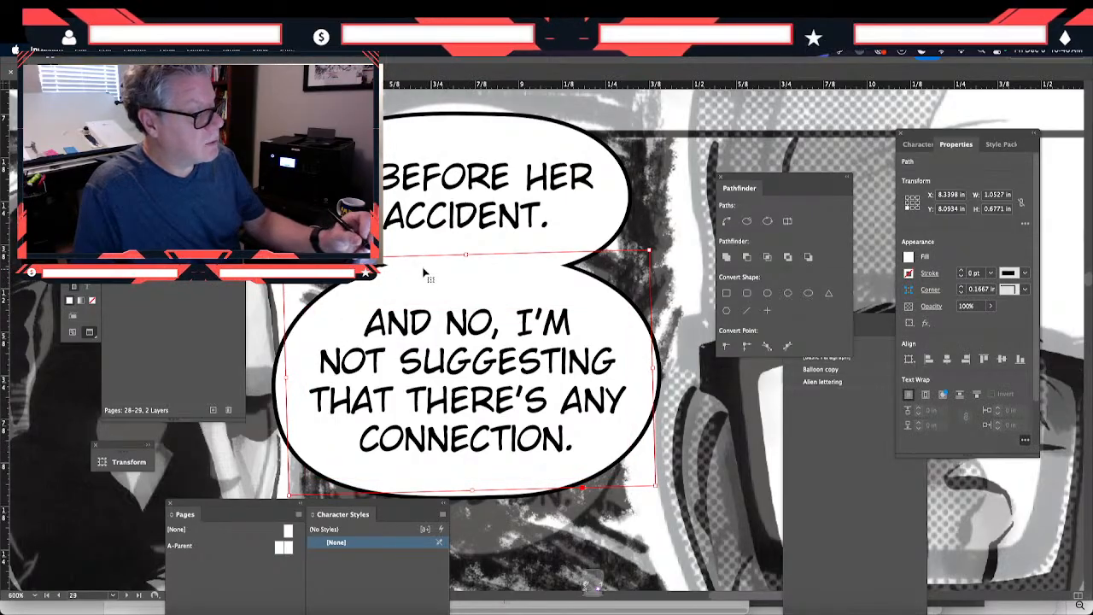
key(shift+super+a)
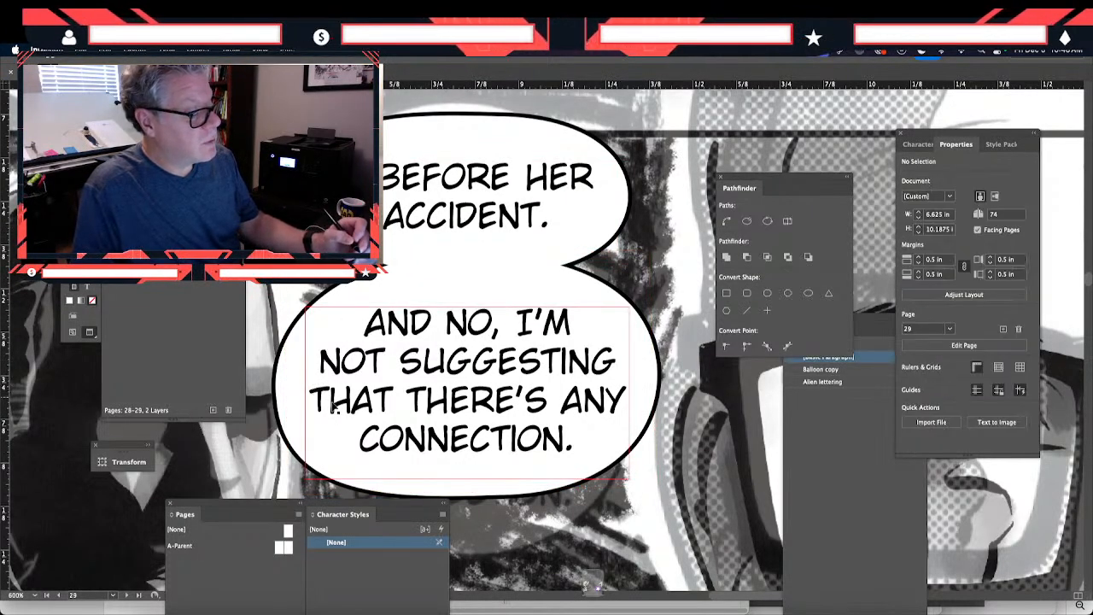
- Draw a three-point pointed tail outline from the lower edge of the "AND NO, I'M..." balloon towards the shadowed man's mouth
key(super+minus)
key(super+minus)
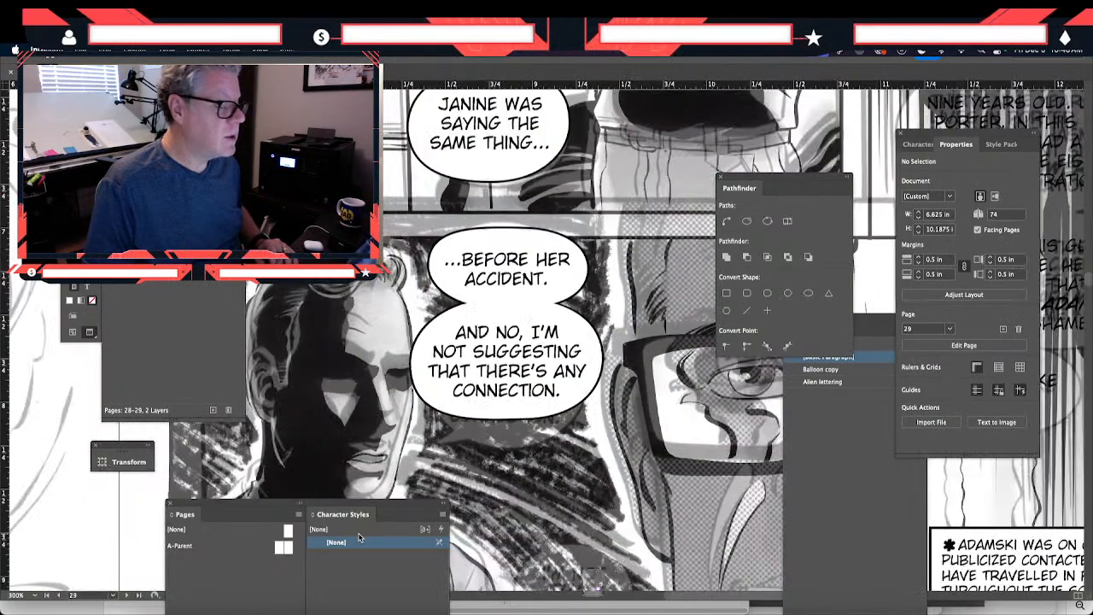
key(super+minus)
drag(446, 432, 385, 399)
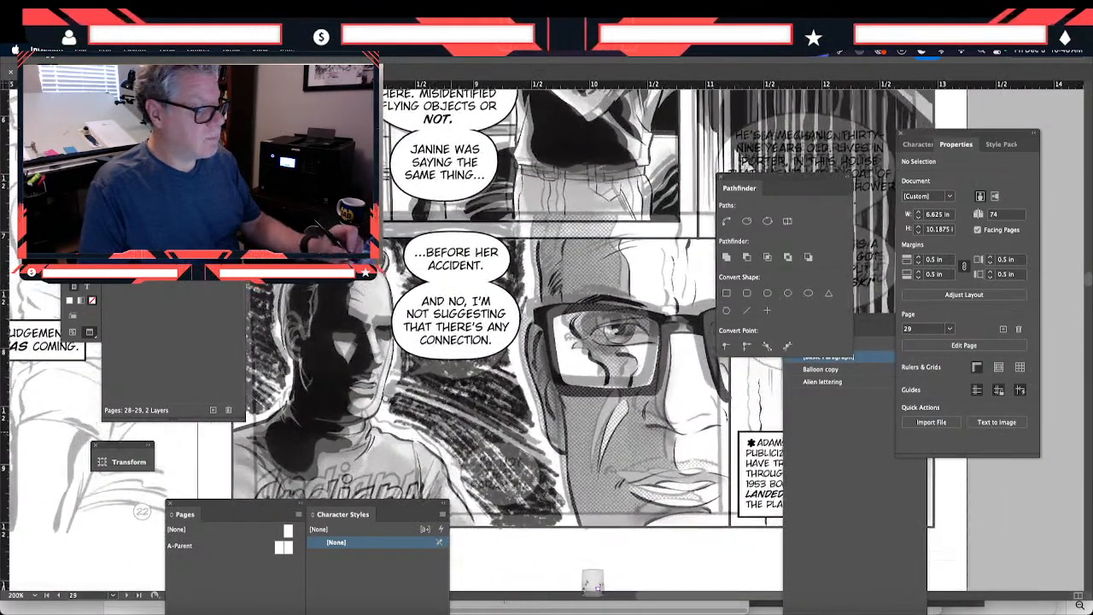
click(422, 362)
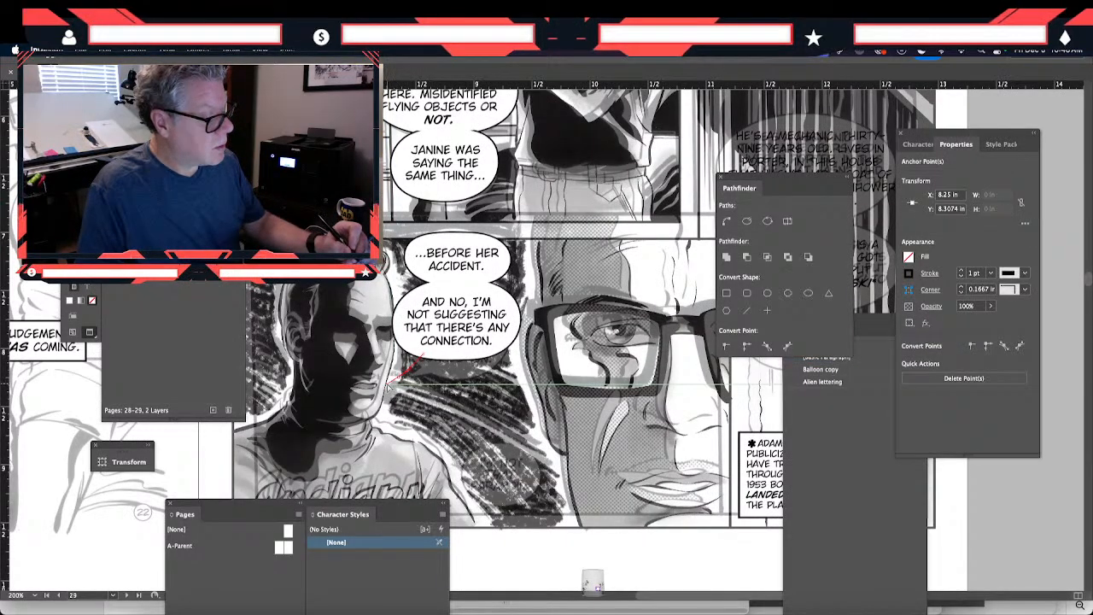
click(397, 385)
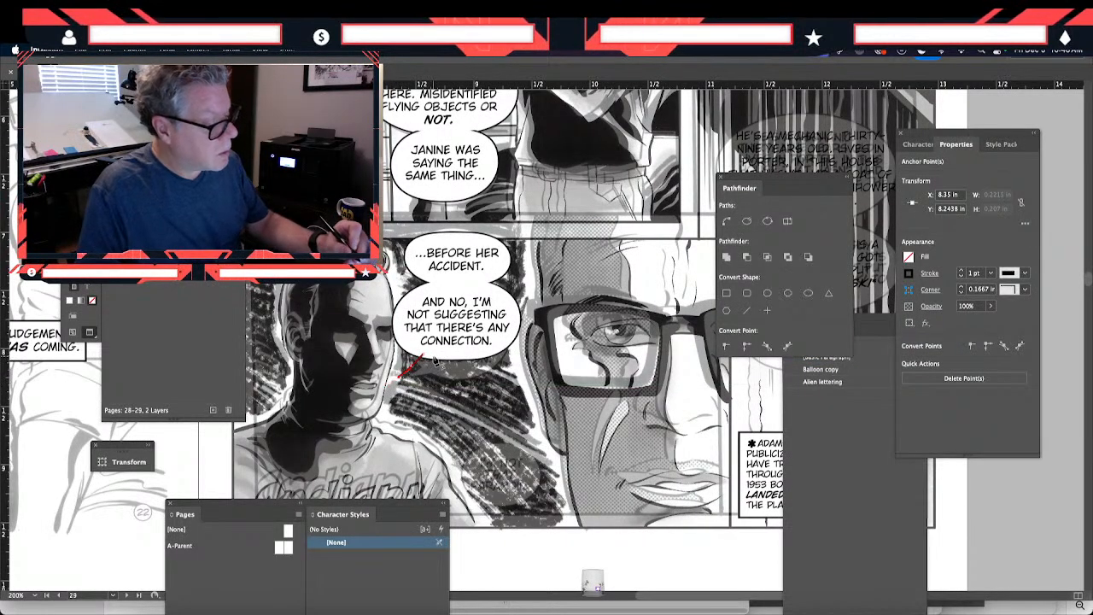
click(435, 362)
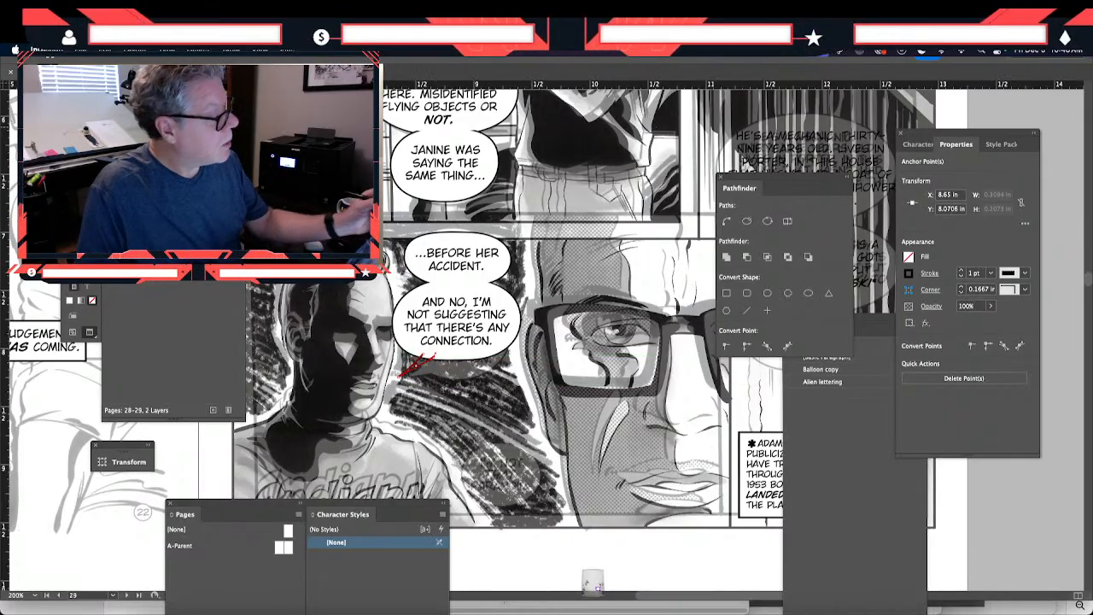
- Fill the "AND NO, I'M..." balloon's tail with white (ffffff), keeping its 1 pt black outline
key(v)
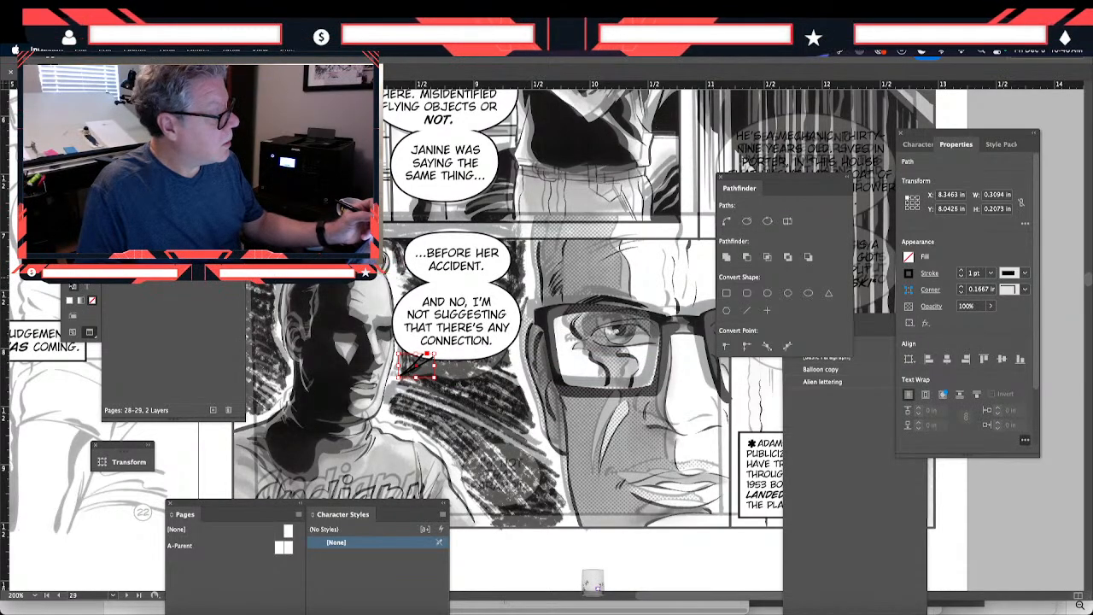
key(shift+x)
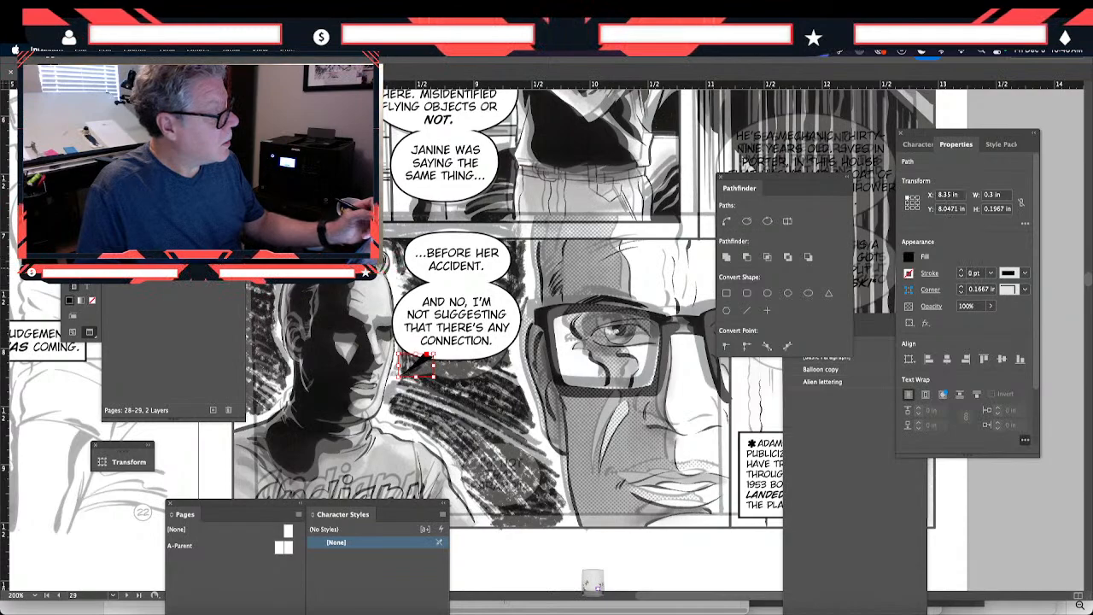
key(shift+x)
double_click(83, 269)
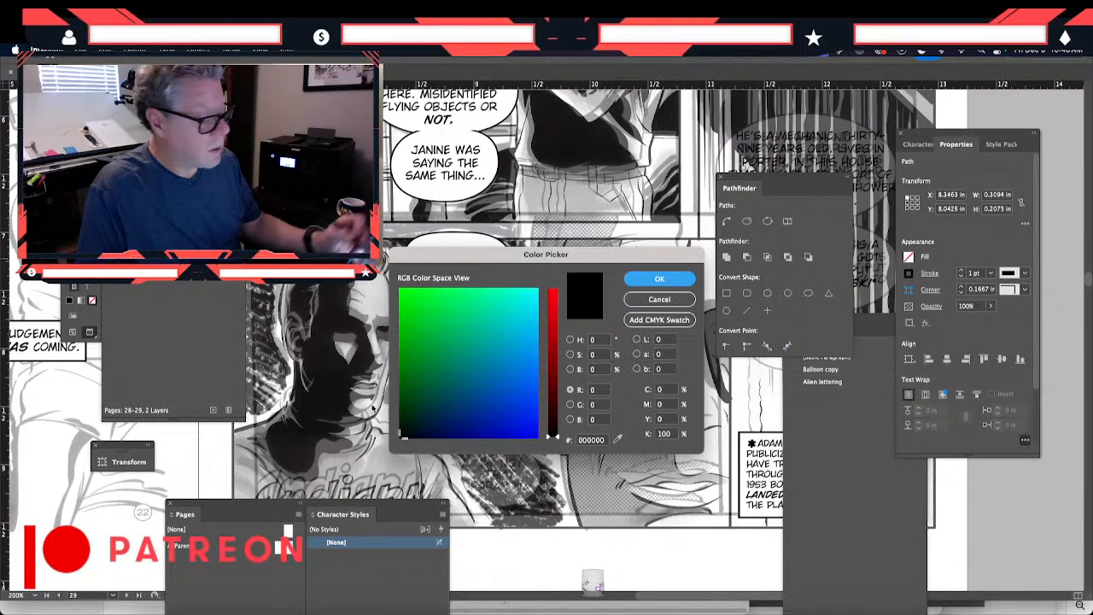
click(571, 340)
drag(419, 296, 397, 286)
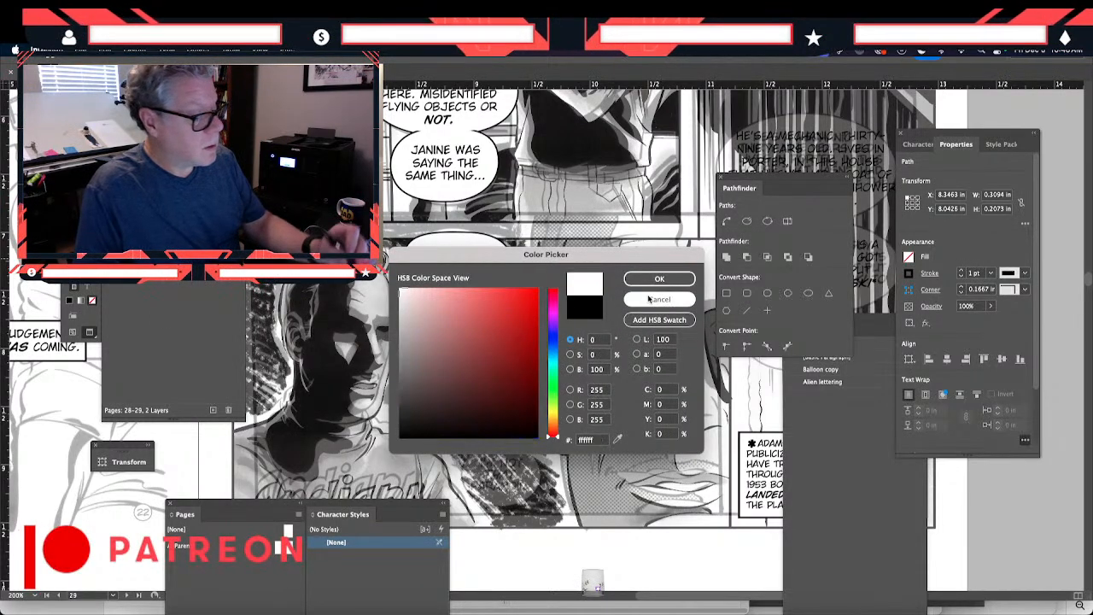
click(648, 277)
click(301, 380)
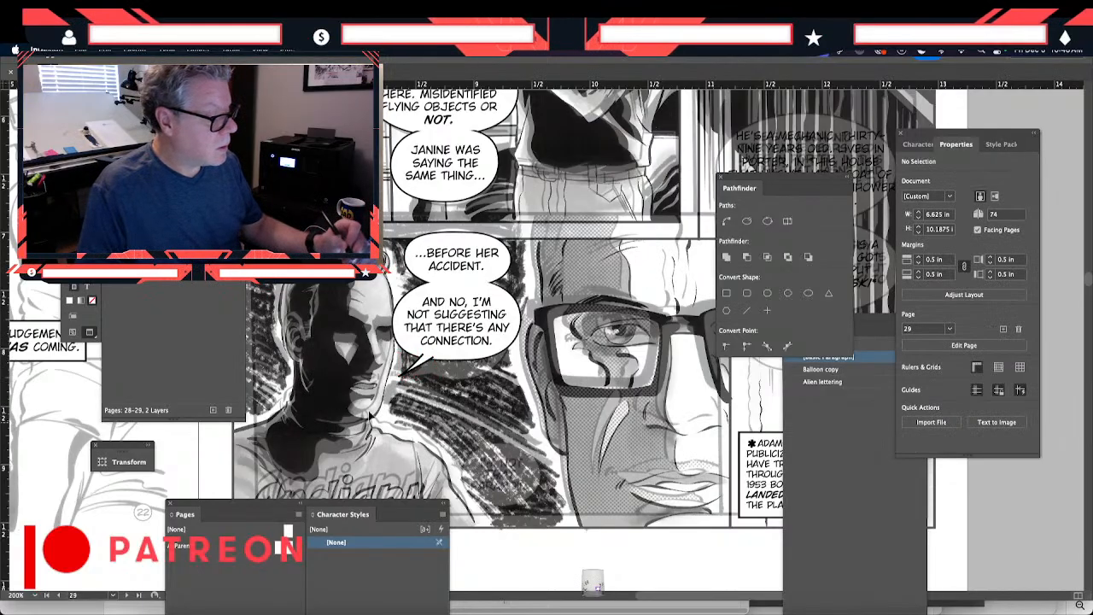
- Nudge the white tail slightly left and down at the lower edge of the "AND NO, I'M..." balloon
click(414, 369)
key(Left)
key(Down)
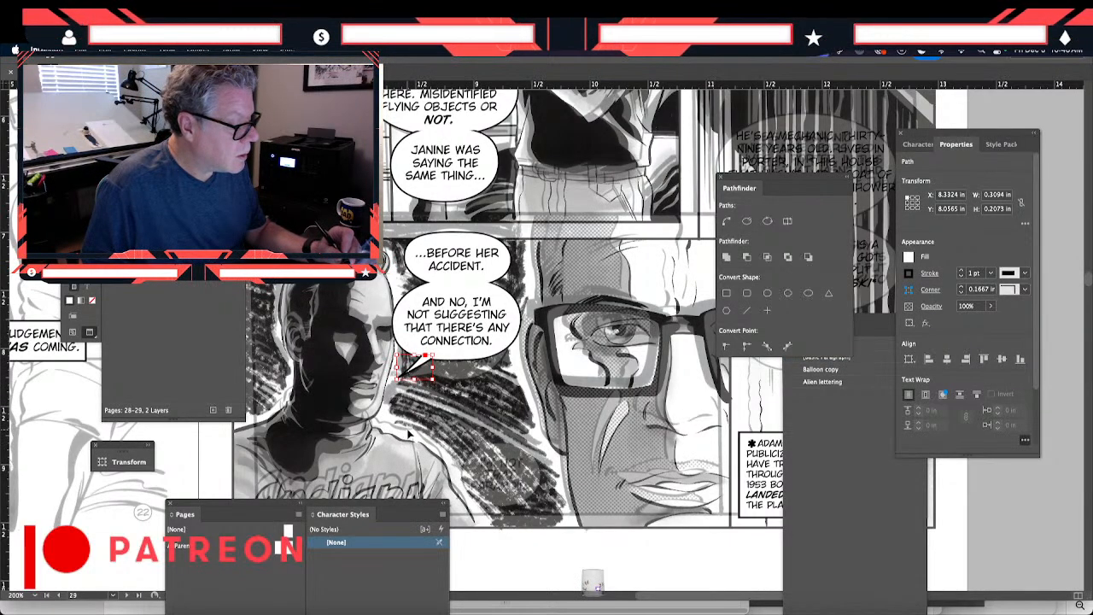
click(409, 439)
- Duplicate the "AND NO, I'M..." lettering frame and place the copy in the blank margin below the panel
drag(328, 474, 289, 426)
drag(362, 303, 366, 291)
click(366, 296)
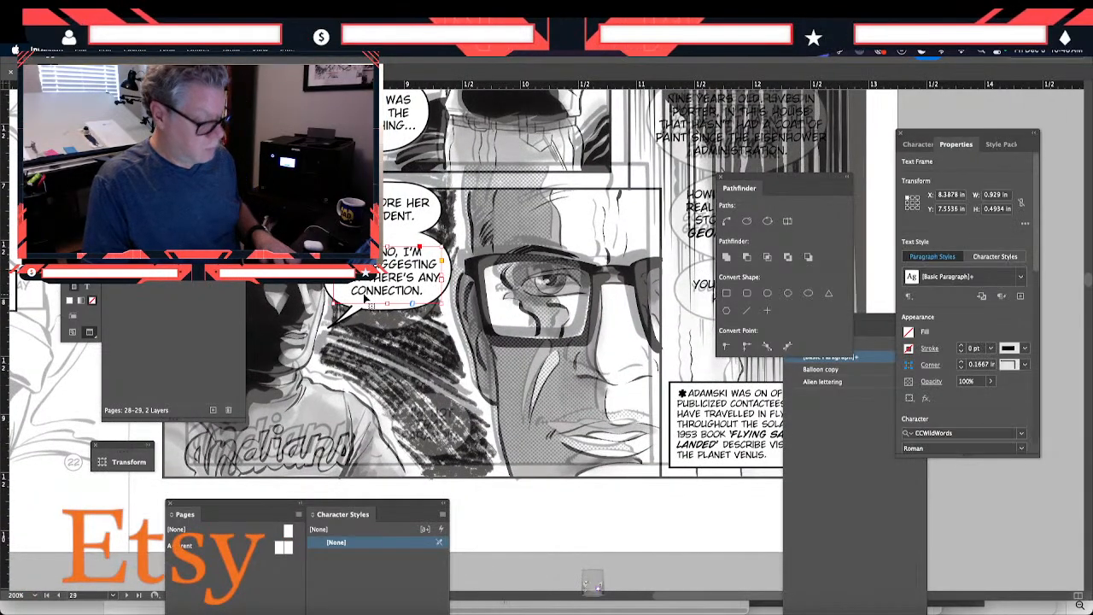
key(super+v)
drag(520, 346, 515, 510)
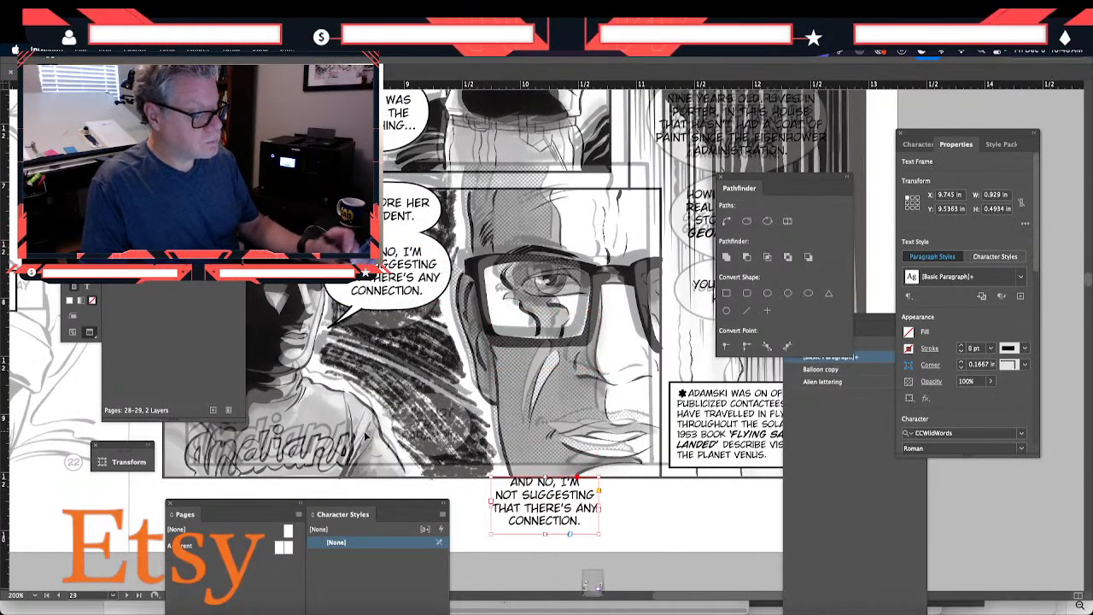
scroll(515, 510, down, 3)
drag(511, 433, 498, 460)
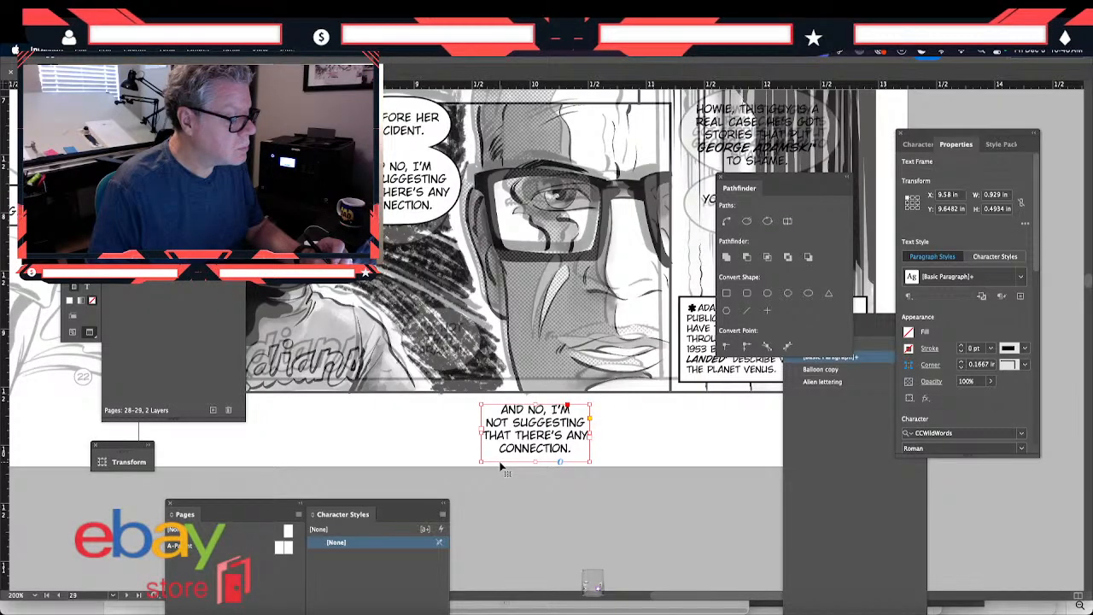
- Replace the copied lettering with "I'M NOT THAT PARANOID."
double_click(531, 443)
key(super+a)
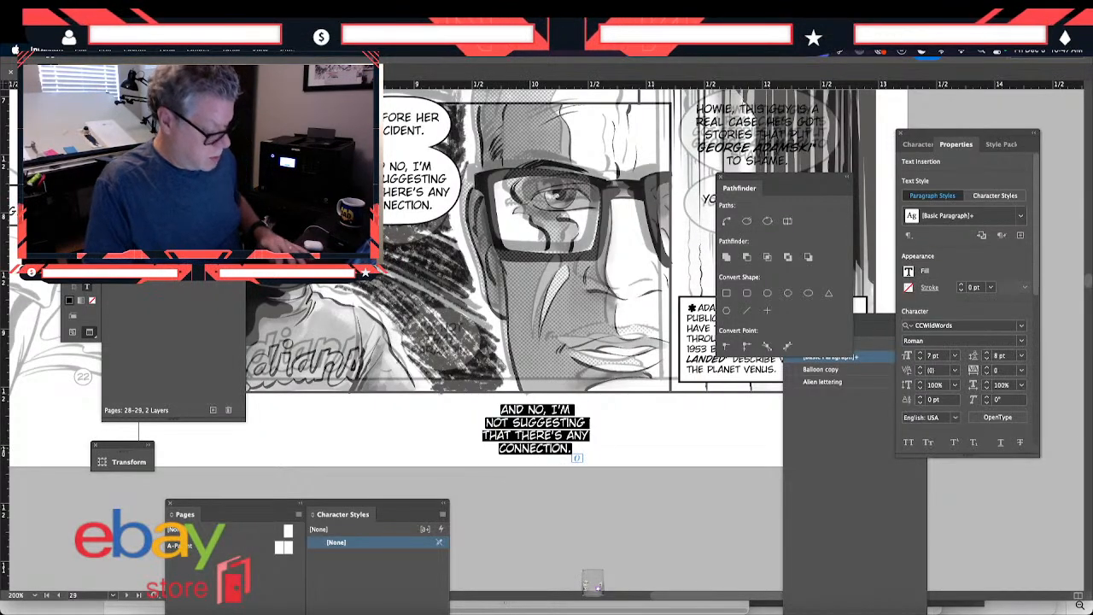
text(I'M NOT)
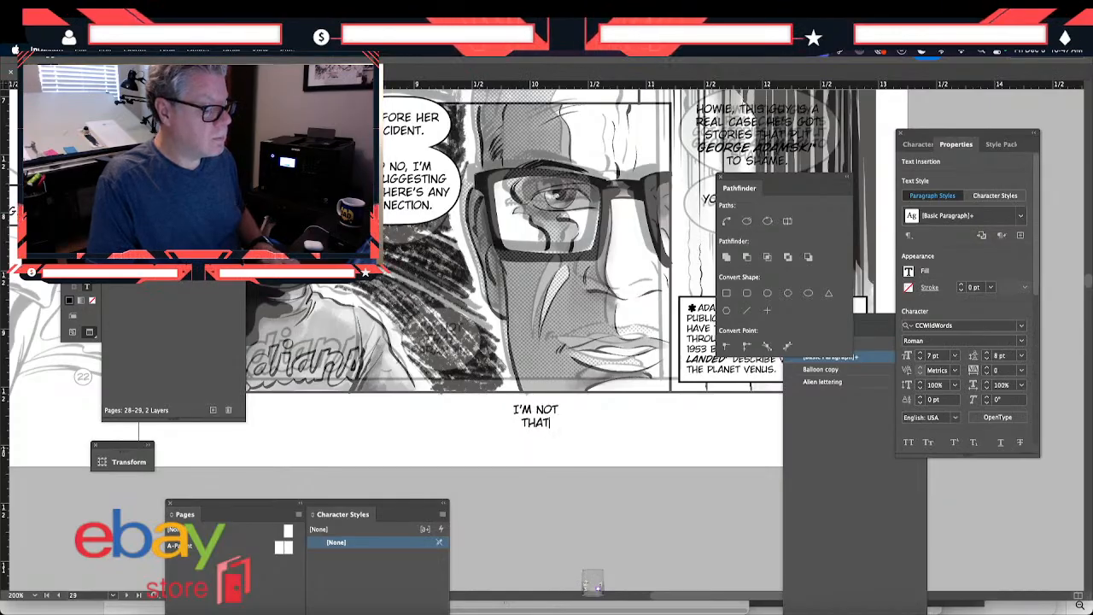
text( THAT PARANOID.)
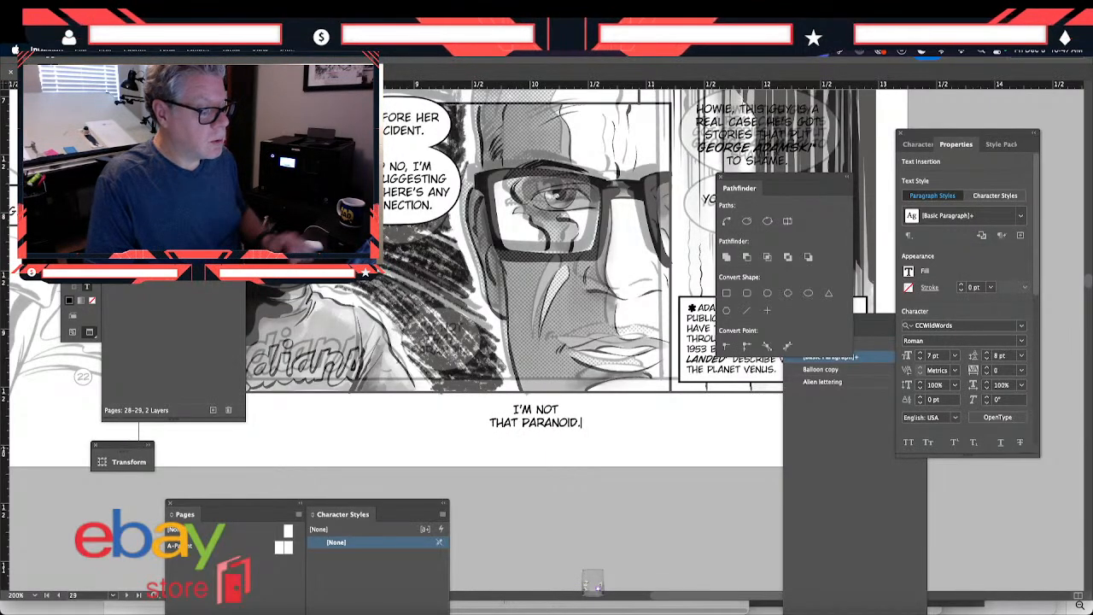
- Set the word "THAT" in the new lettering to BoldItalic
double_click(507, 422)
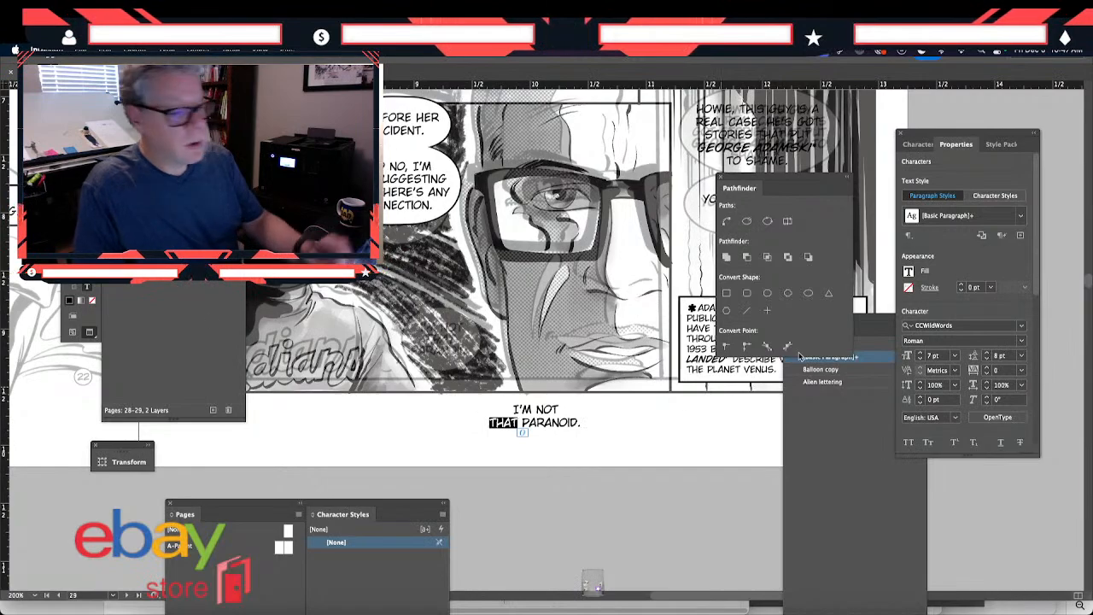
click(1022, 341)
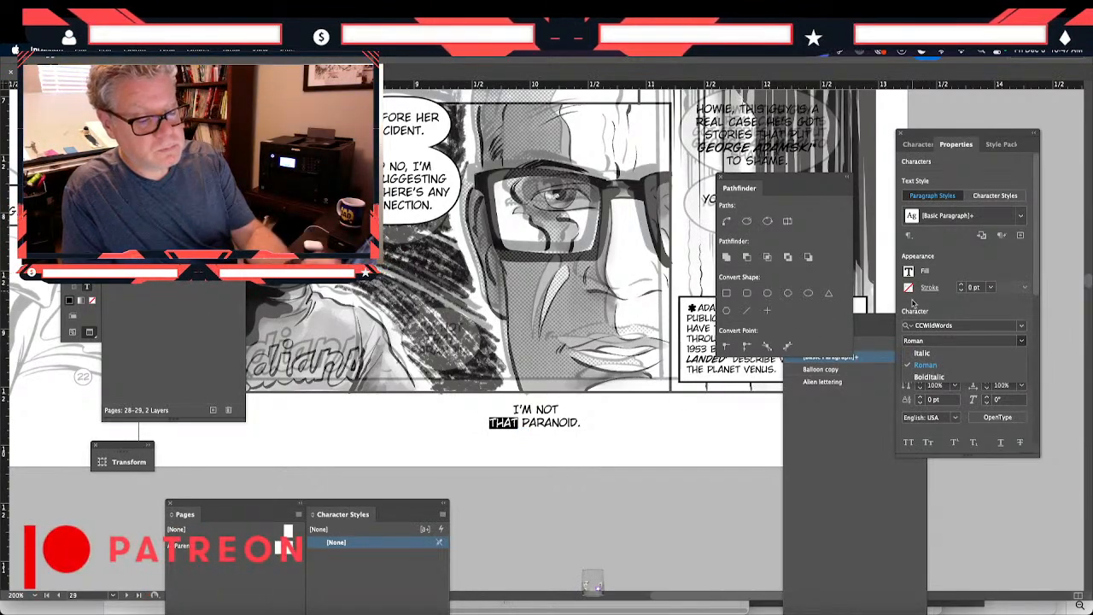
click(923, 381)
key(Escape)
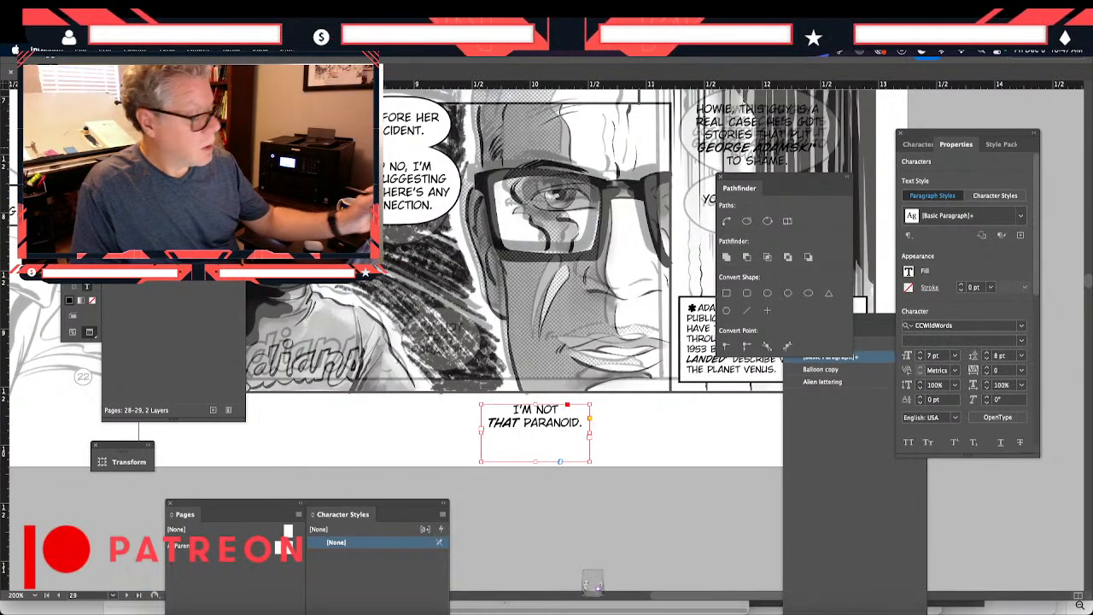
- Narrow the "I'M NOT THAT PARANOID." frame to about 0.76 × 0.54 in and position it beside the shadowed man's shoulder
drag(589, 463, 441, 365)
key(Up)
key(Left)
key(Up)
key(Left)
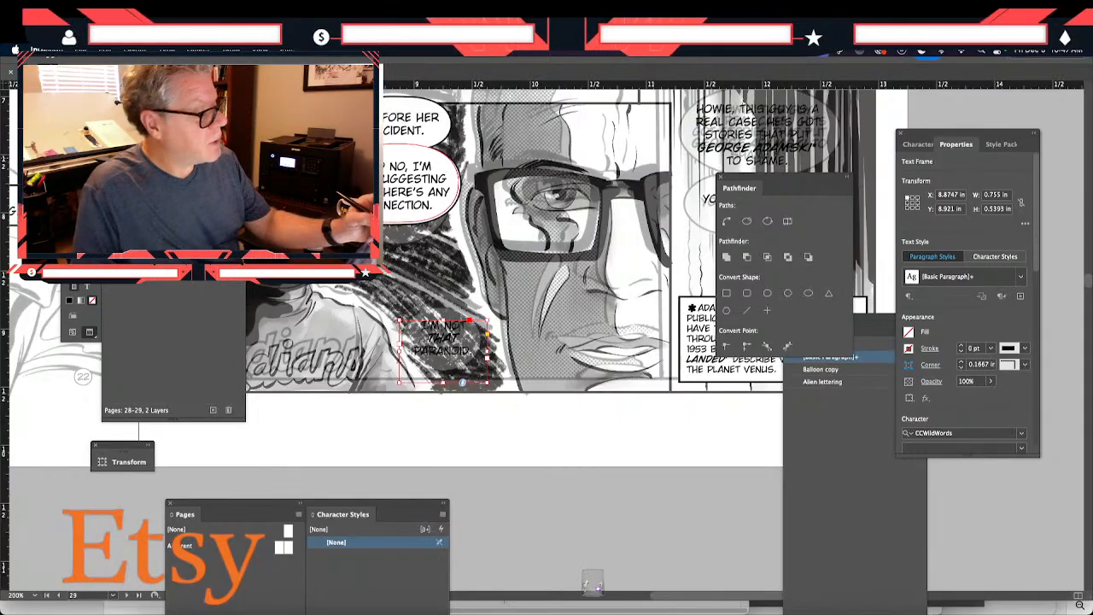
- Duplicate the "...BEFORE HER ACCIDENT." balloon shape and place the copy over the "I'M NOT THAT PARANOID." lettering
click(416, 255)
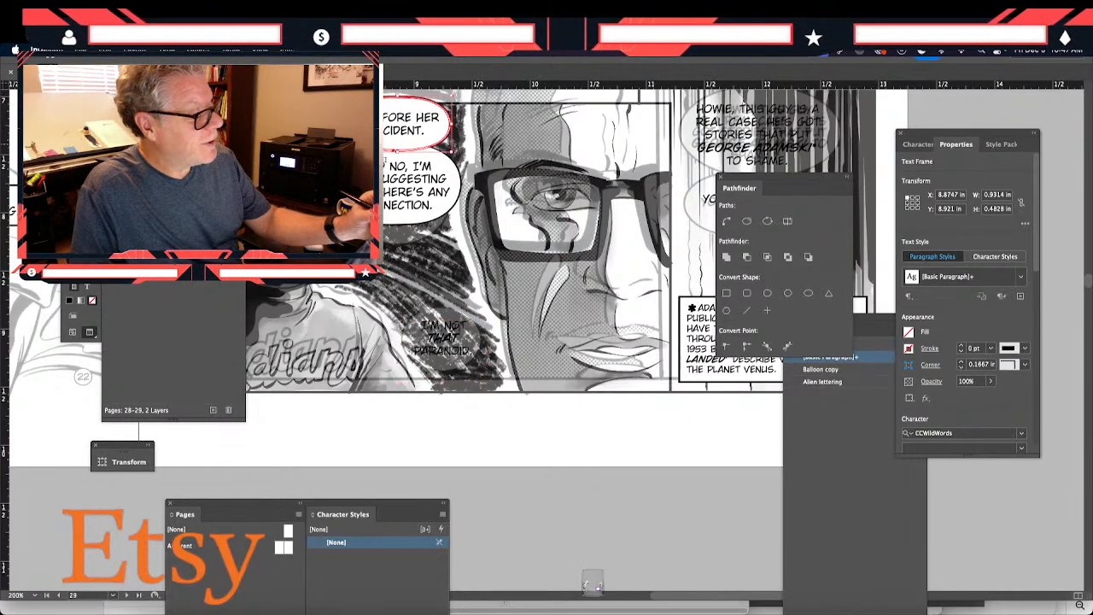
key(ctrl+v)
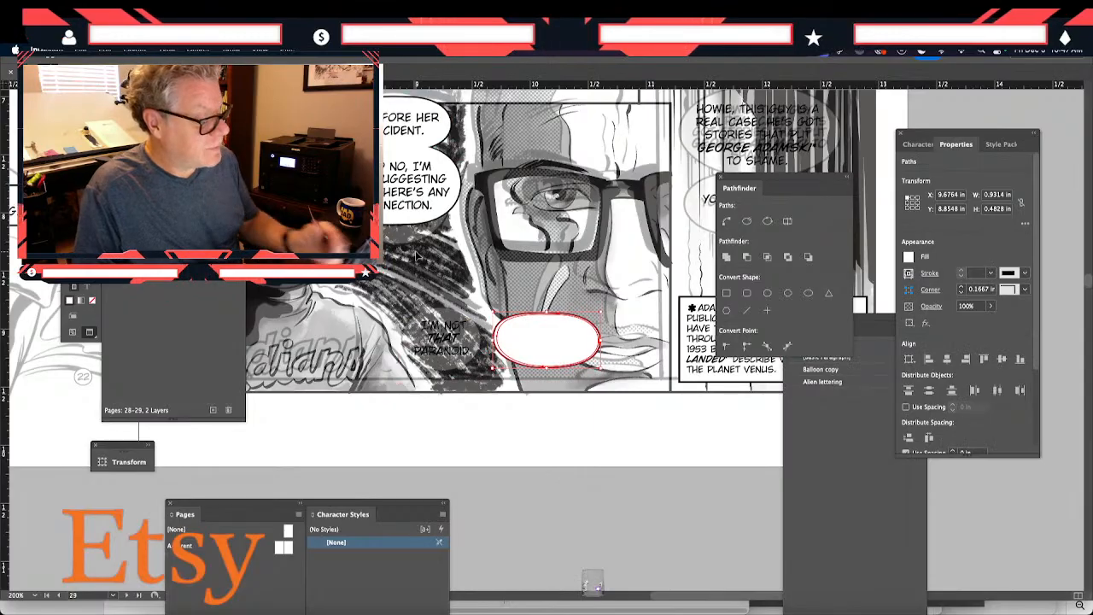
drag(530, 355, 436, 354)
- Resize the copied balloon to about 0.82 × 0.61 in and send it behind the "I'M NOT THAT PARANOID." lettering
drag(505, 339, 492, 339)
drag(446, 367, 446, 374)
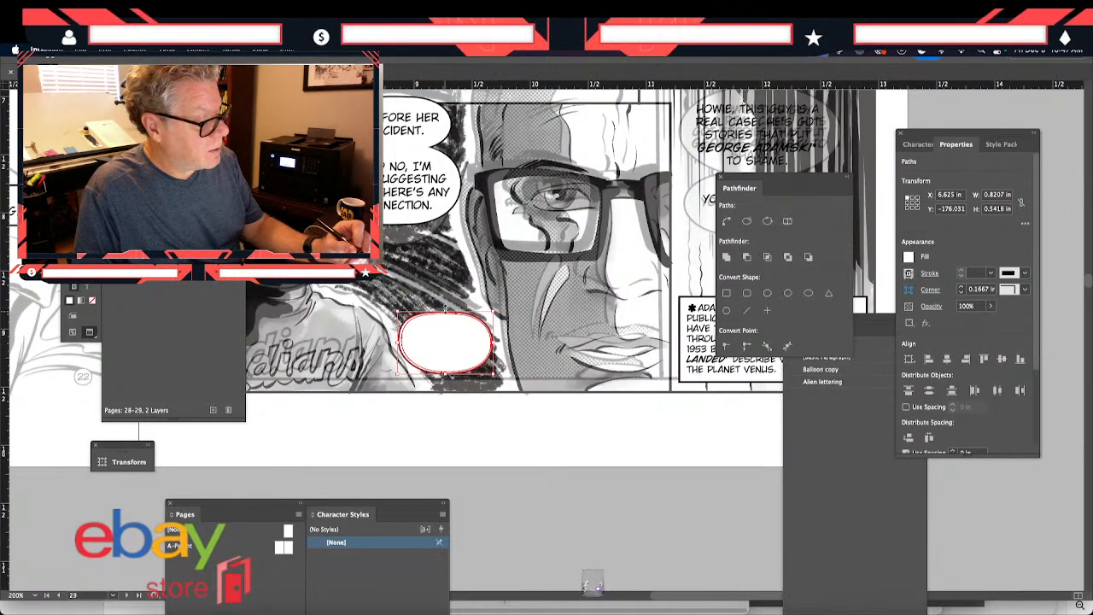
drag(445, 310, 445, 304)
key(super+shift+bracketleft)
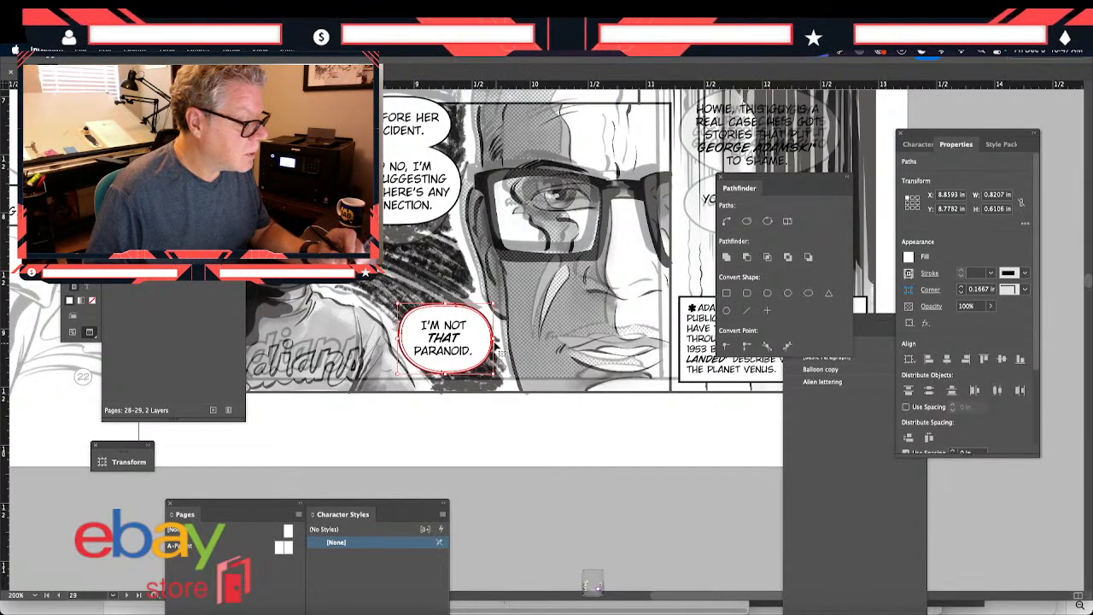
click(545, 355)
click(468, 363)
click(382, 365)
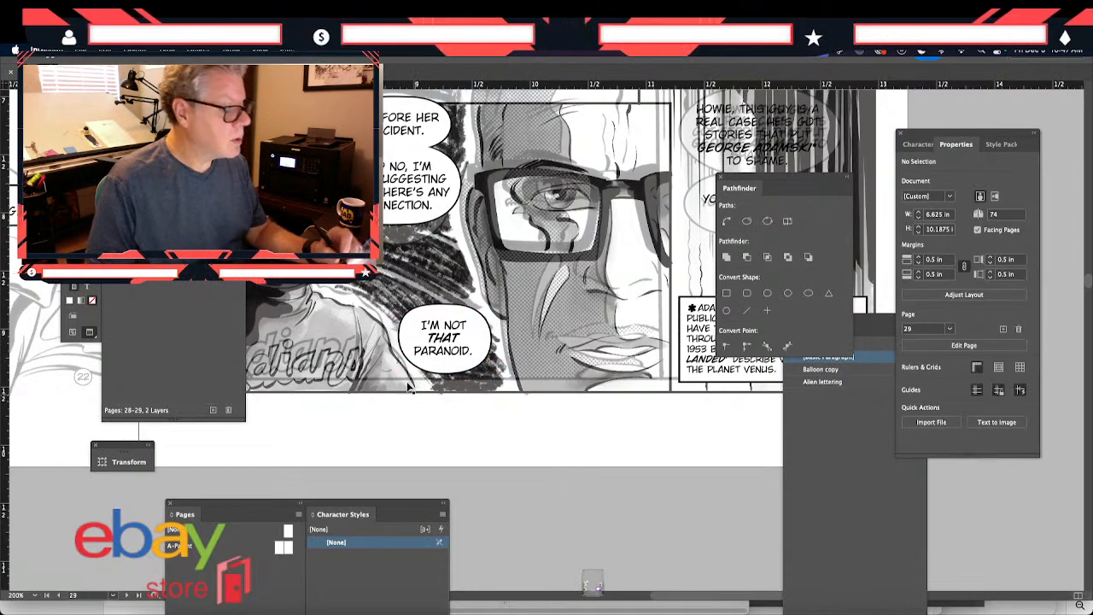
- Draw a pointed tail about 0.30 × 0.24 in from the "I'M NOT THAT PARANOID." balloon's upper-left edge towards the shadowed man
drag(350, 304, 365, 329)
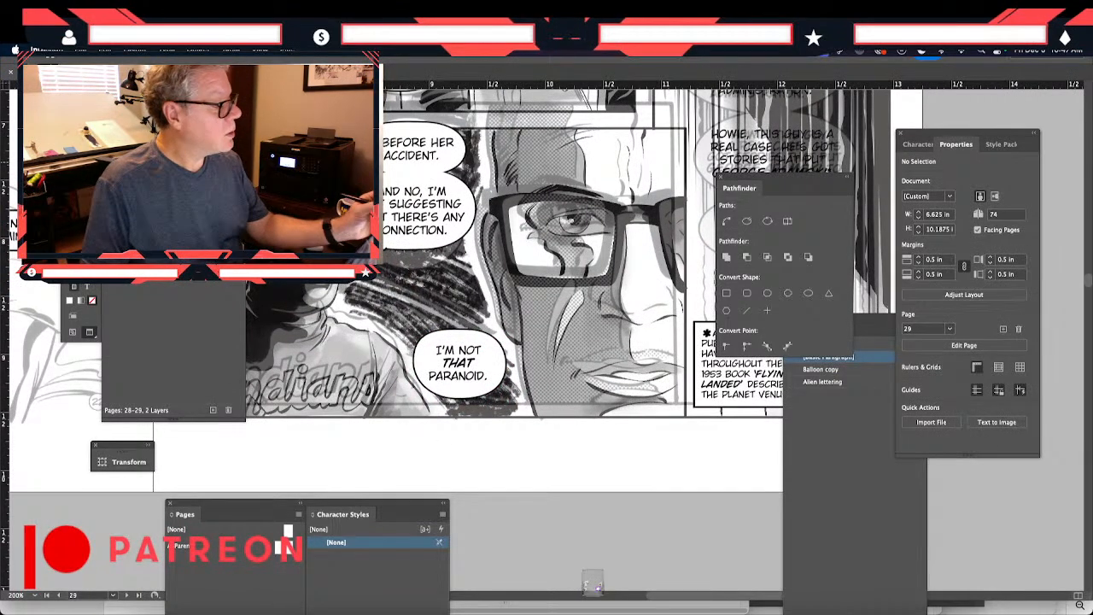
click(425, 342)
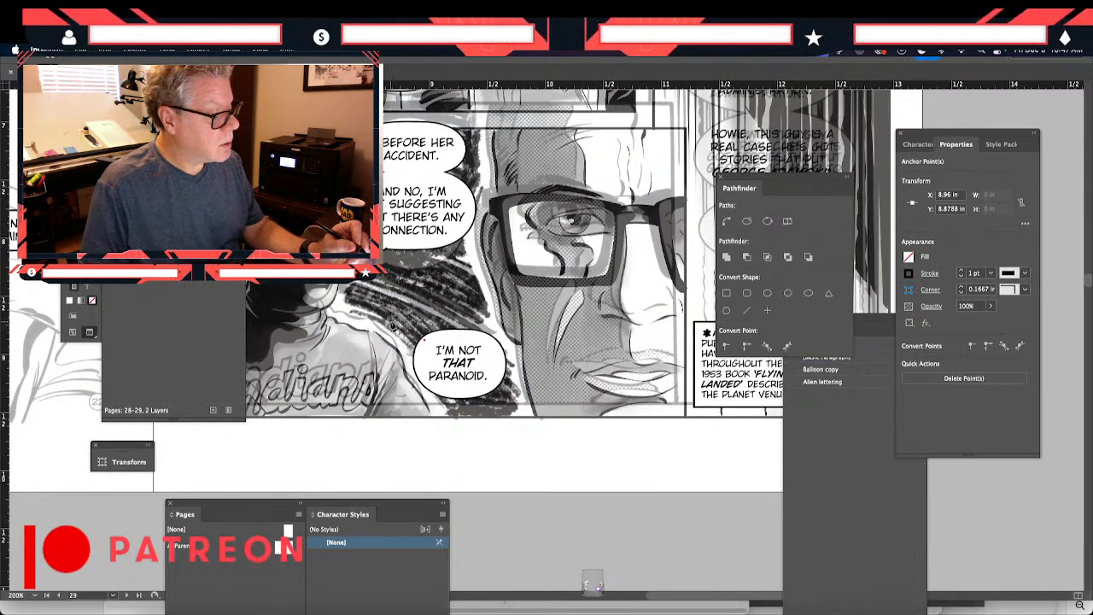
click(391, 323)
drag(421, 347, 424, 356)
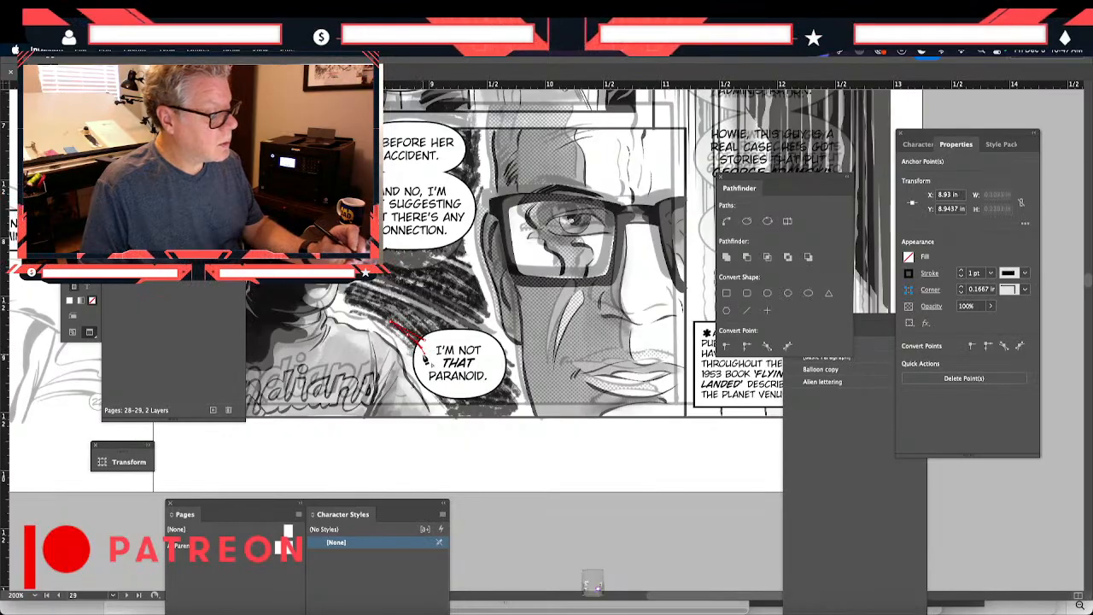
- Fill the "I'M NOT THAT PARANOID." balloon's tail with white and nudge it slightly left
key(v)
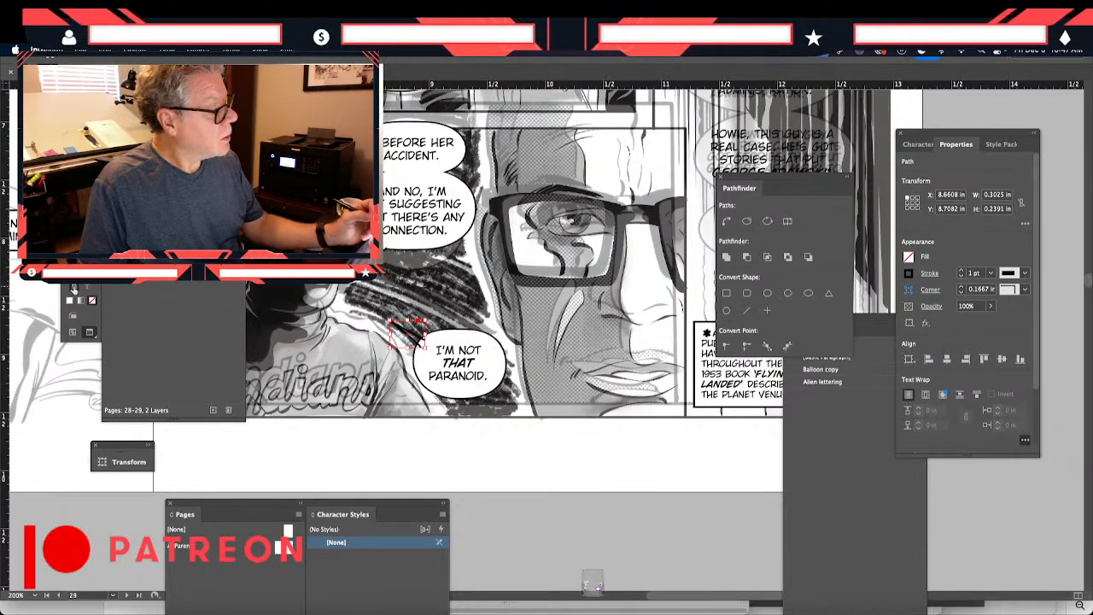
double_click(77, 266)
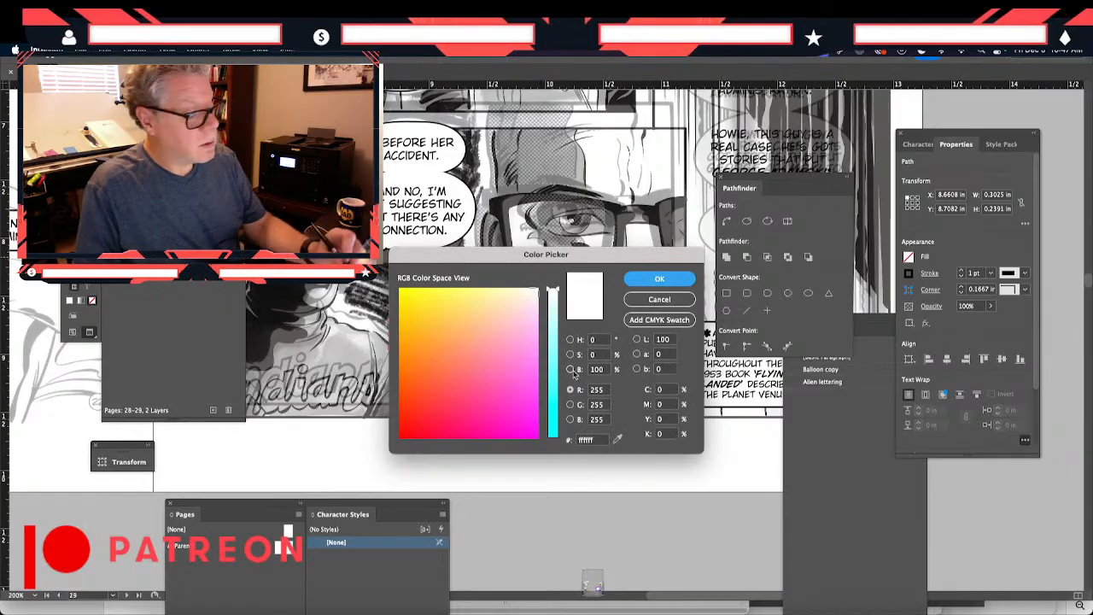
click(571, 339)
drag(402, 292, 399, 287)
click(644, 280)
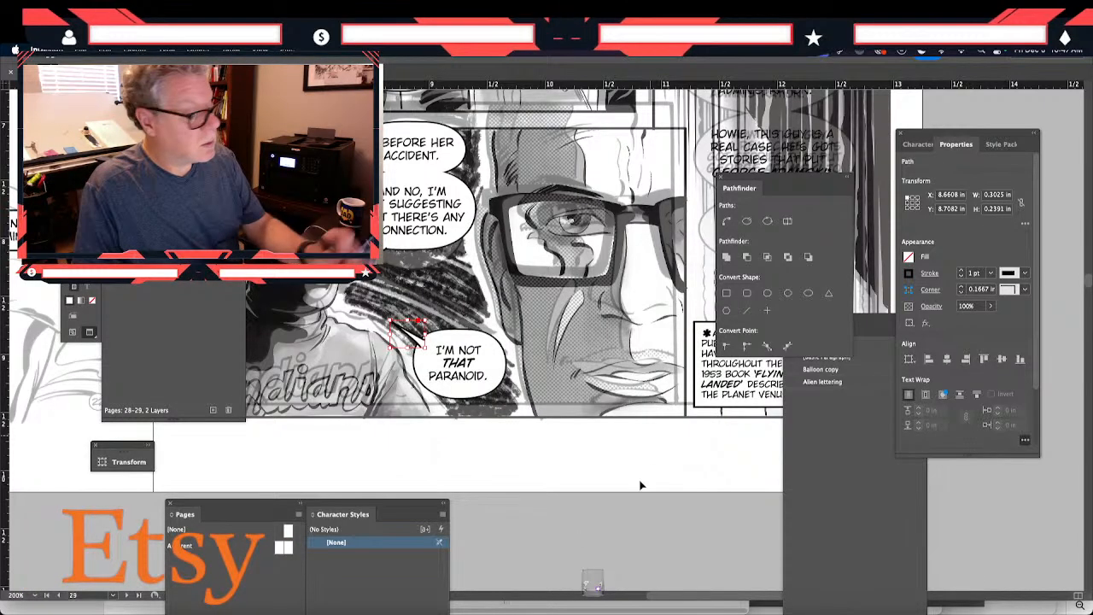
click(443, 484)
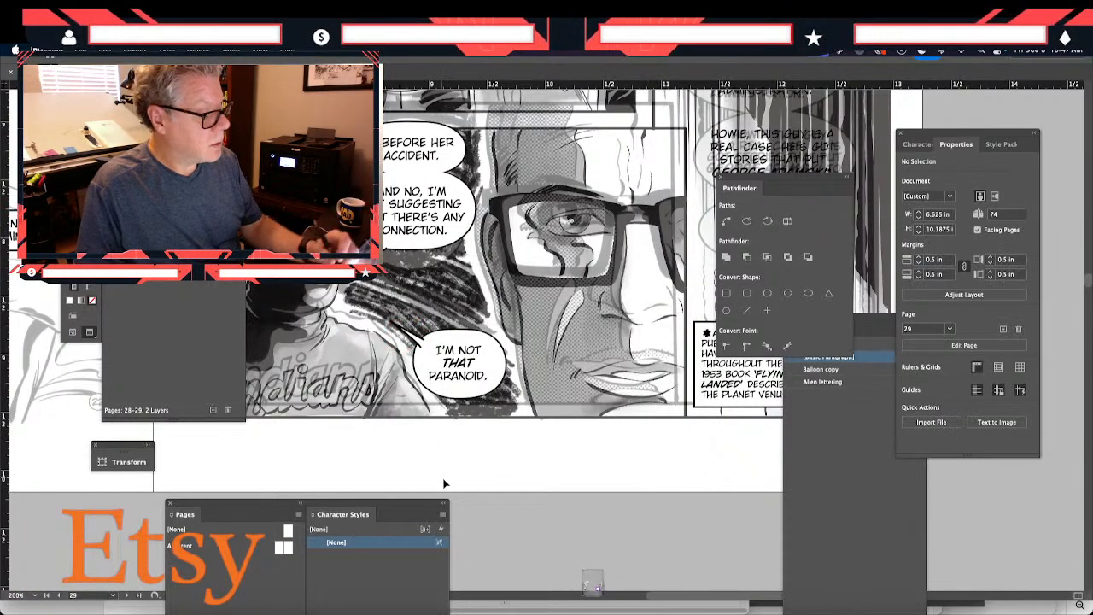
click(410, 340)
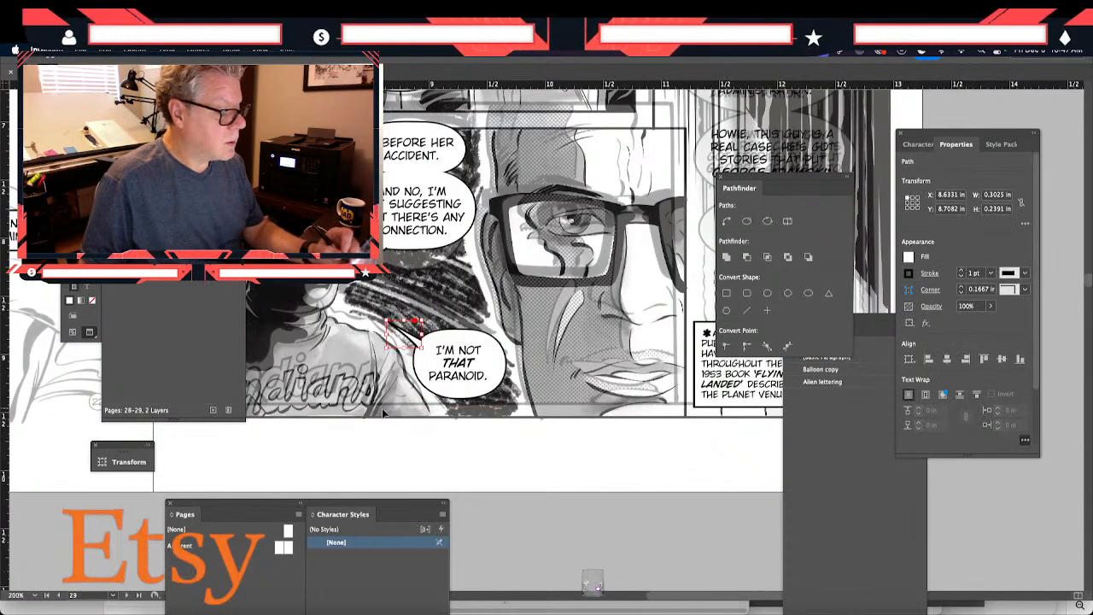
click(384, 413)
- Place a copy of the white balloon shape, about 0.93 × 0.48 in, above the "HE'S A MECHANIC" lettering in the tall cassette panel
scroll(385, 202, up, 5)
scroll(384, 202, right, 3)
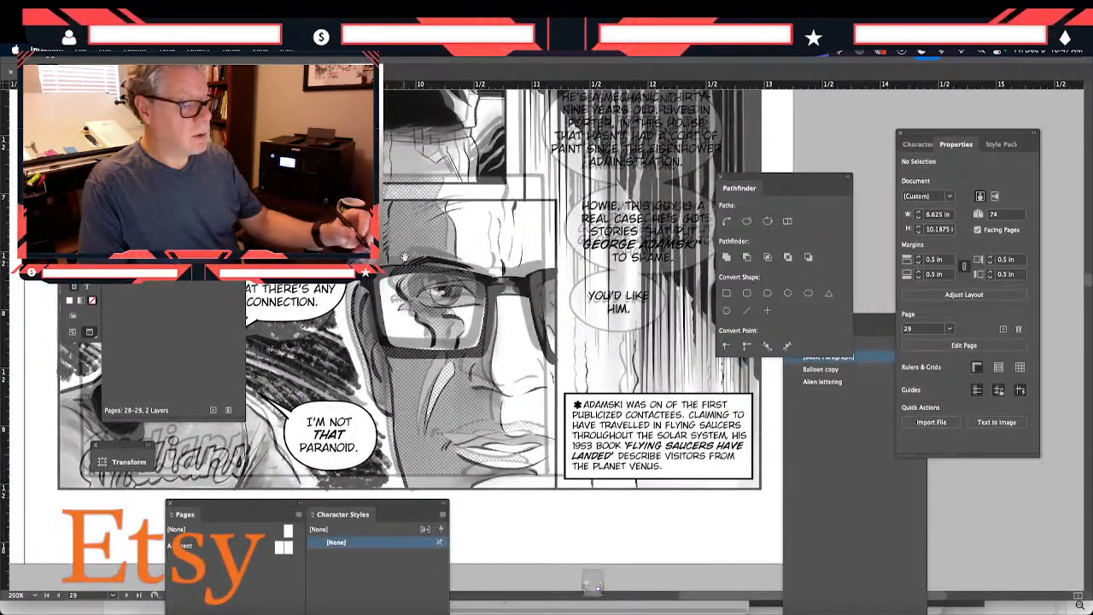
scroll(341, 440, up, 6)
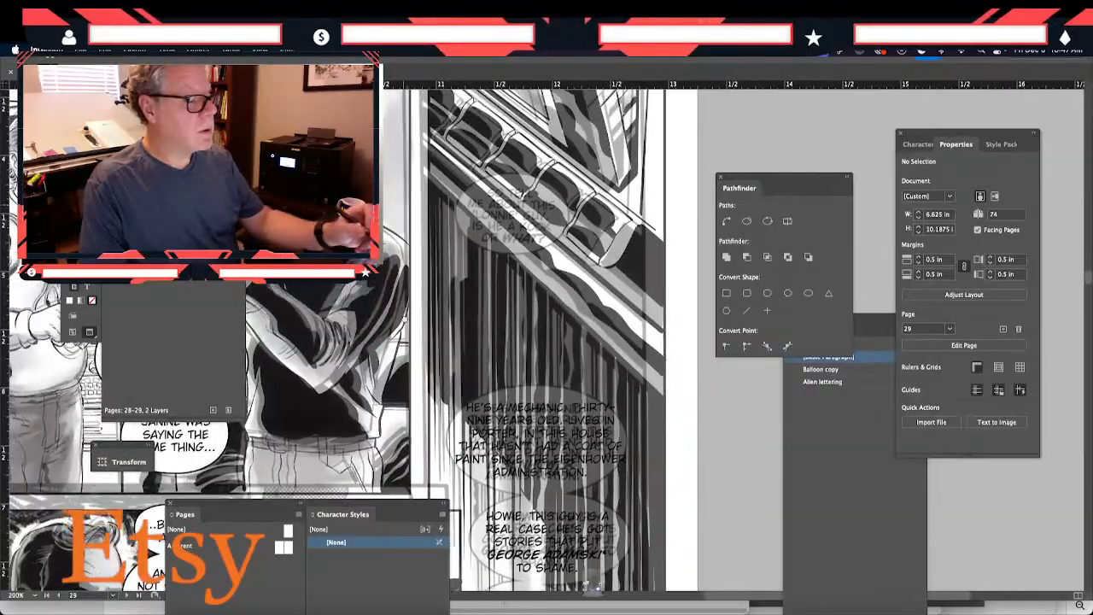
scroll(436, 517, up, 5)
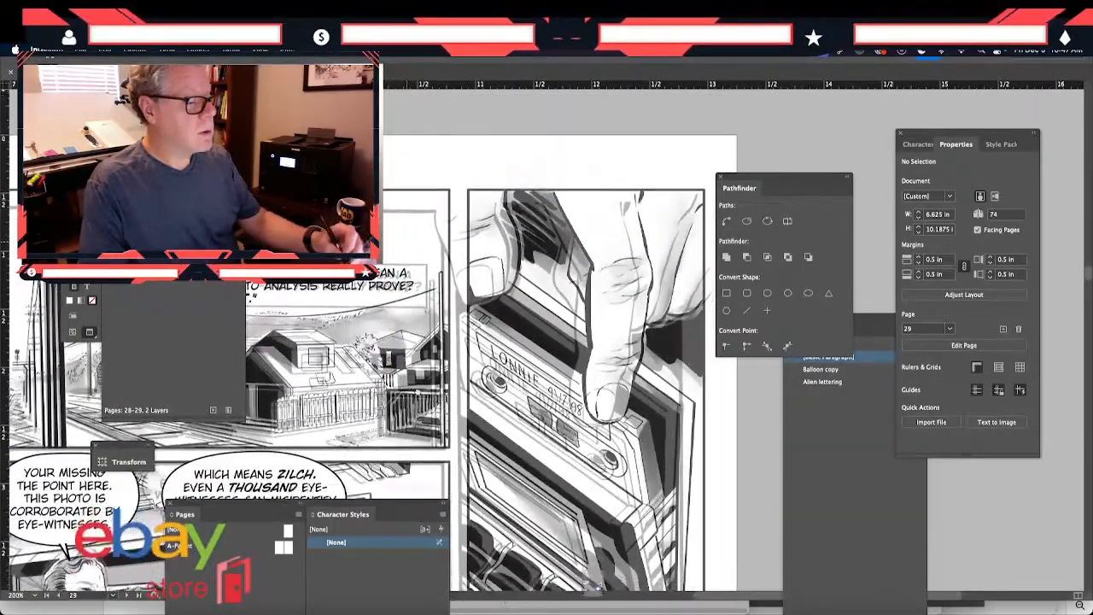
scroll(417, 268, down, 10)
scroll(417, 268, down, 2)
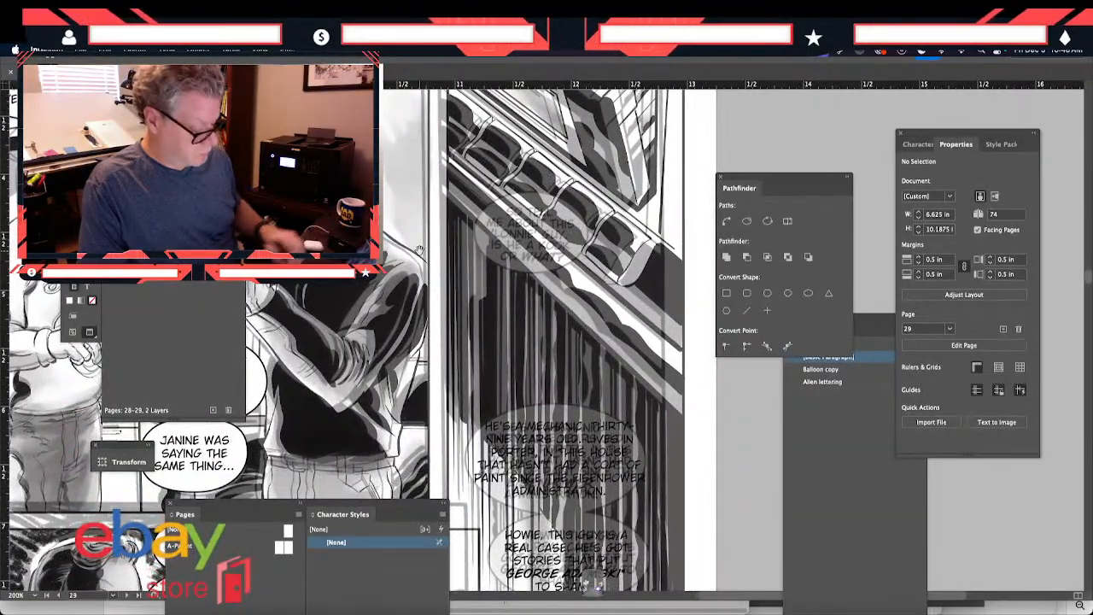
key(ctrl+v)
drag(521, 354, 534, 359)
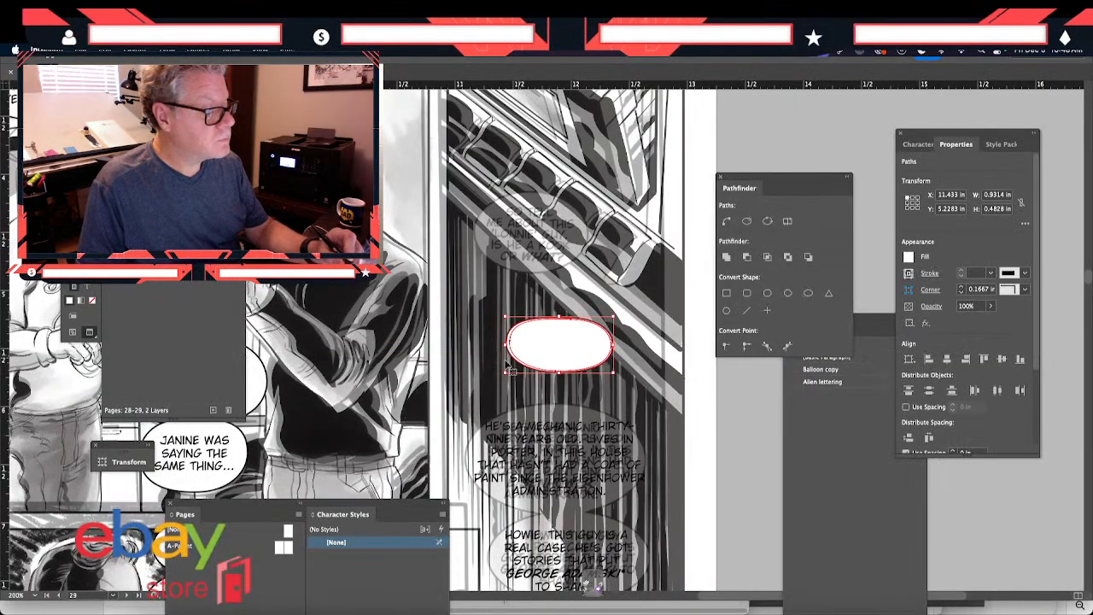
- Duplicate the "HE'S A MECHANIC" text frame and place the copy over the capped man in the neighbouring panel
click(496, 472)
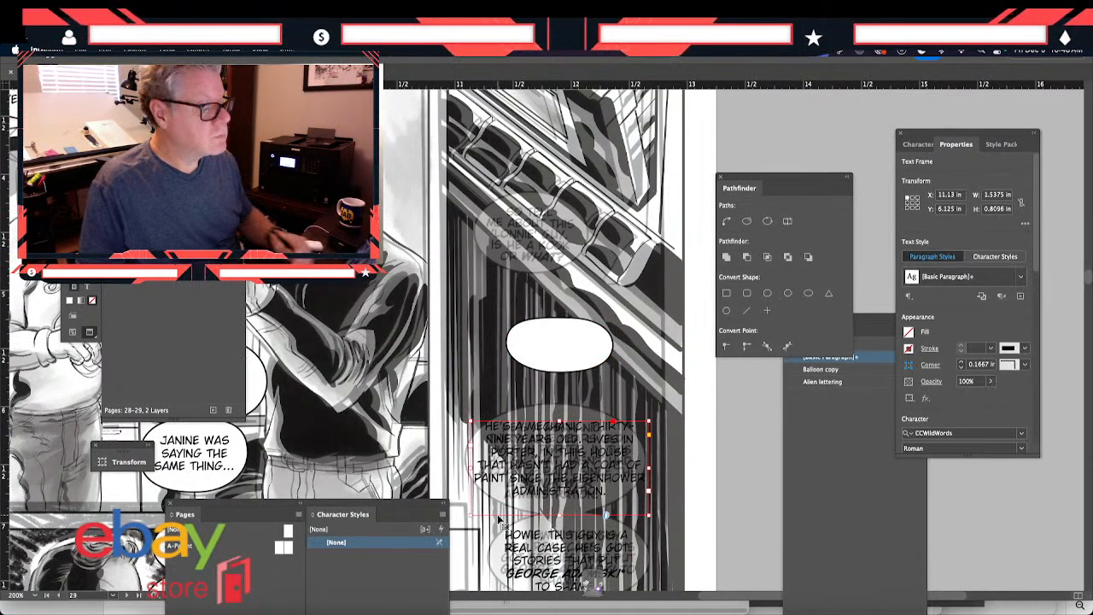
key(ctrl+v)
drag(524, 354, 407, 300)
- Replace the copied lettering with "SO TELL ME ABOUT THIS LONNIE GUY. IS HE A KOOK, OR WHAT?"
double_click(478, 322)
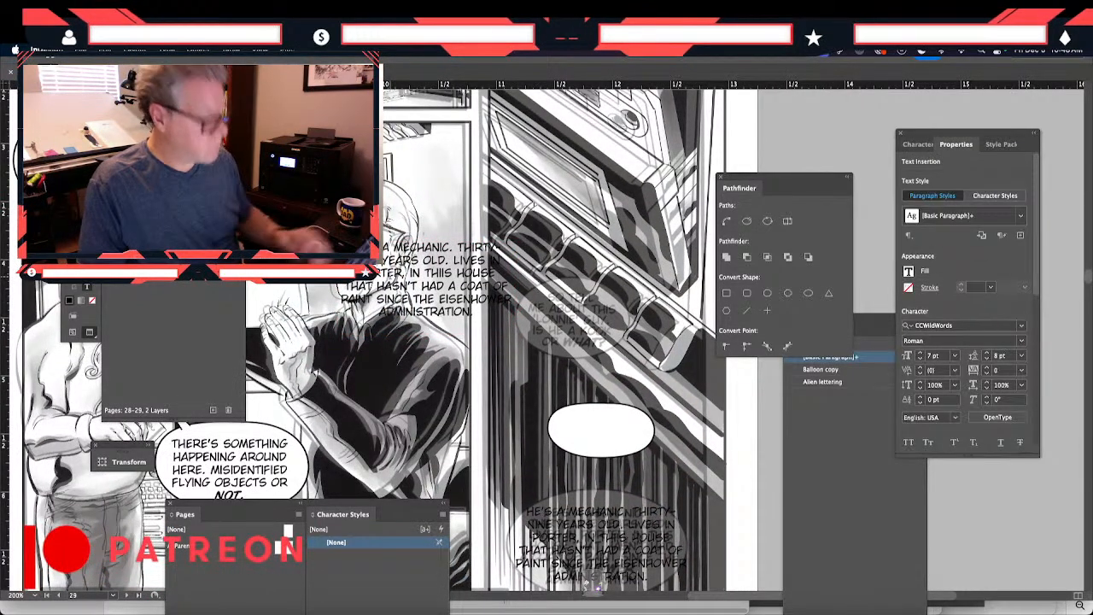
key(ctrl+a)
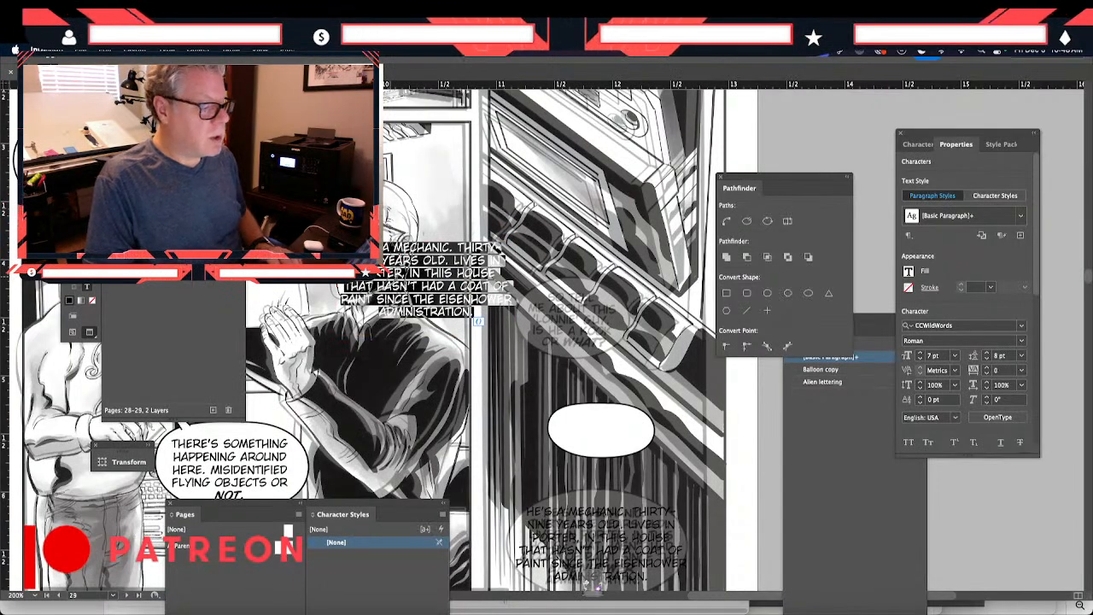
text(sa)
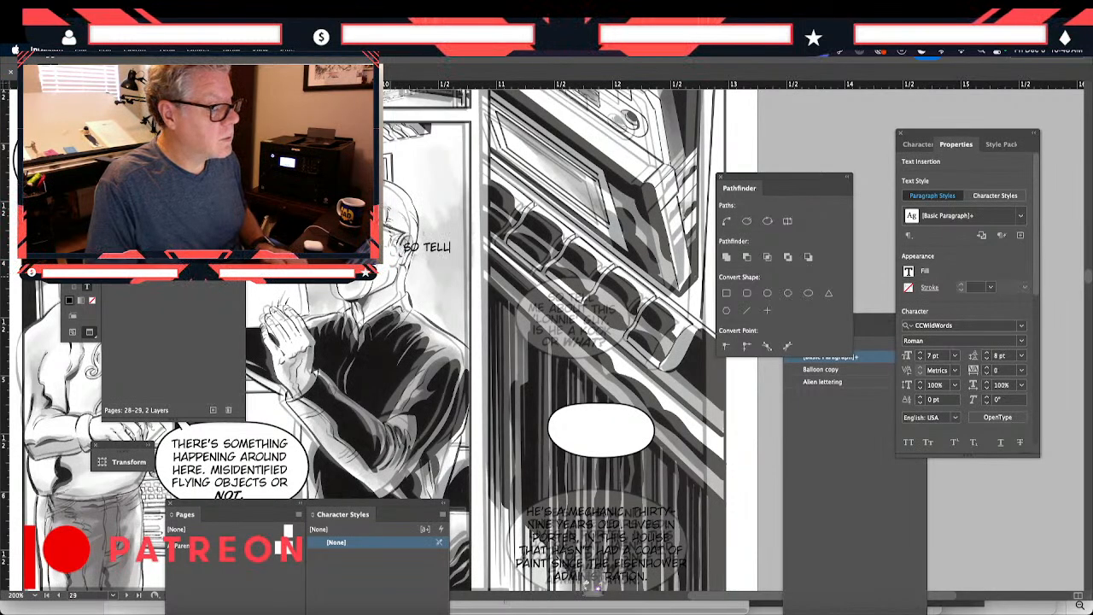
text( ME ABOUT THIS LO)
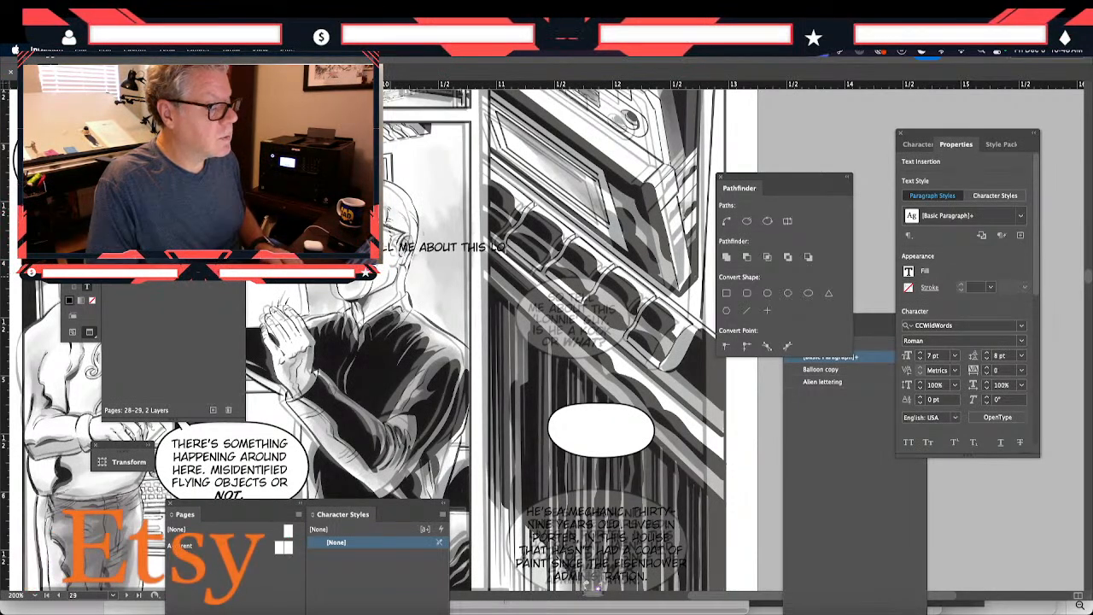
text(nnie)
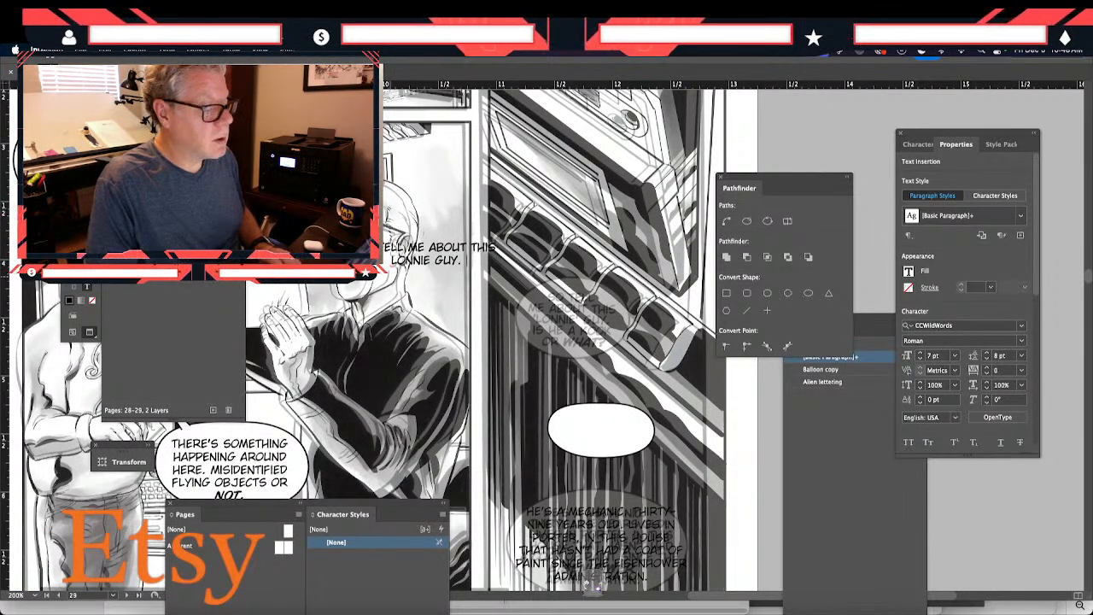
text( guy. is he)
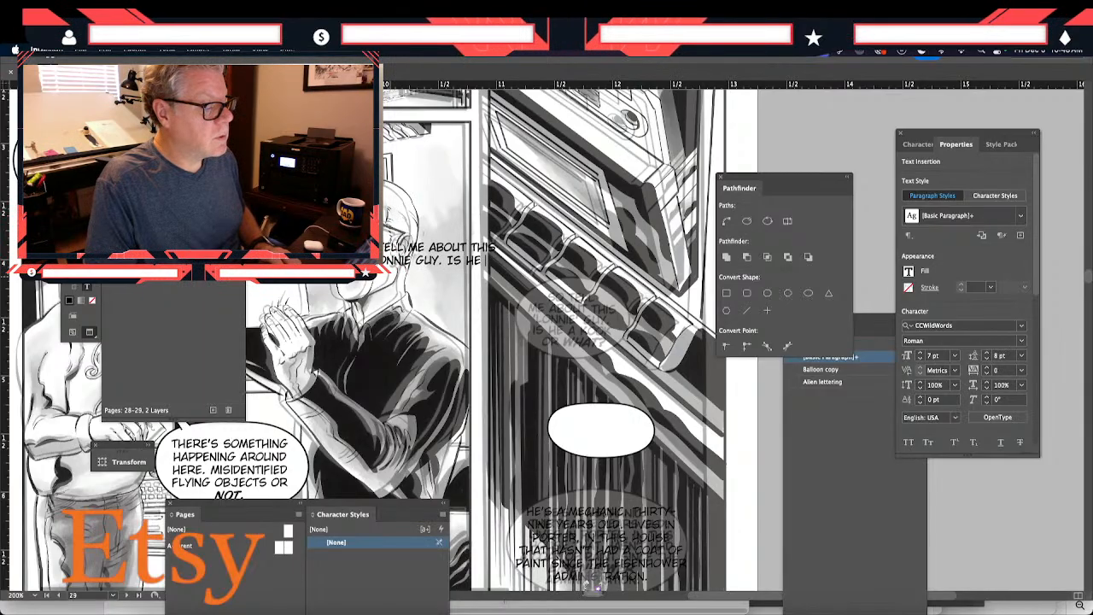
text( a kook)
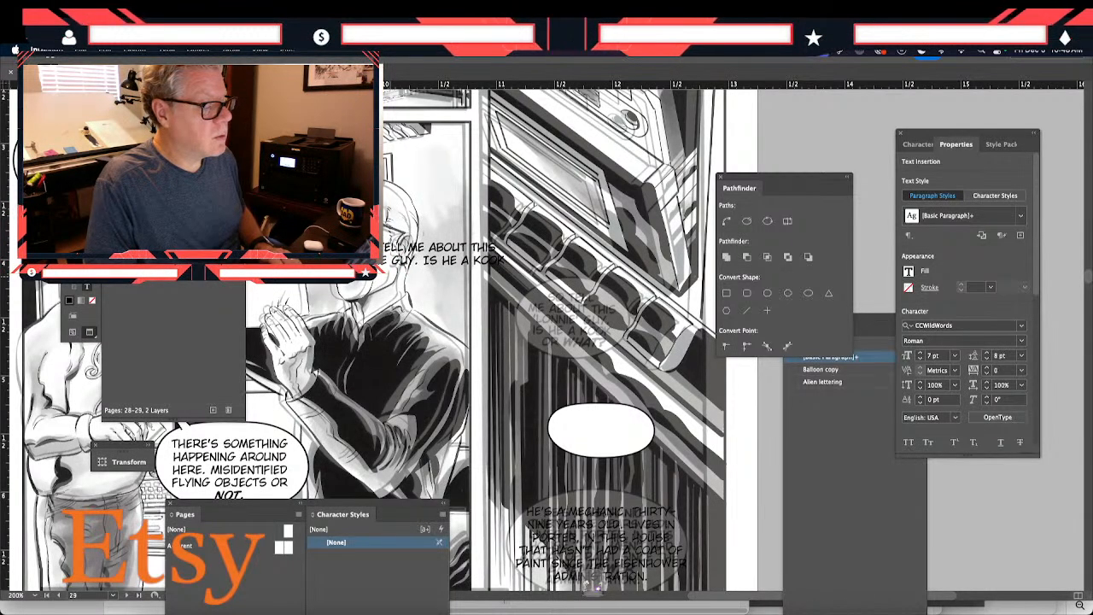
text(, or)
text(?)
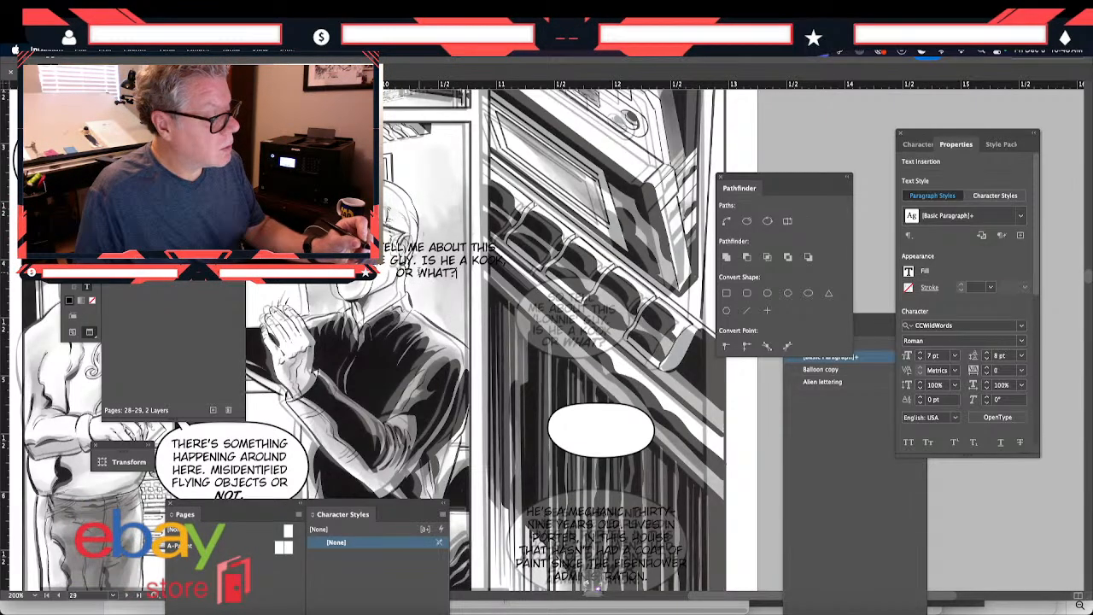
- Set the word "WHAT?" in the new lettering to the BoldItalic style of CCWildWords
drag(419, 272, 452, 273)
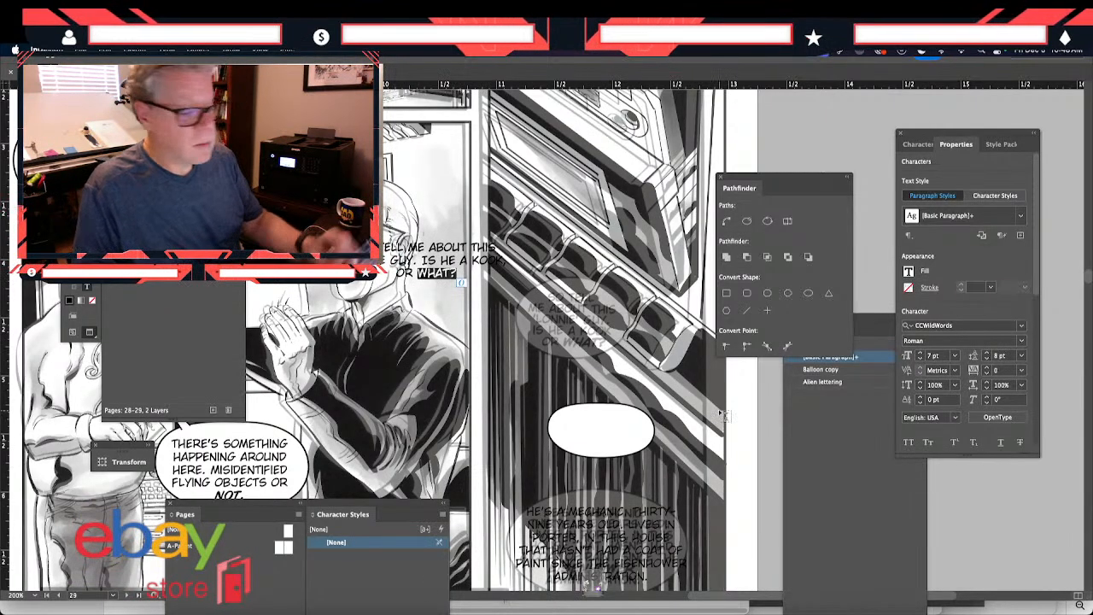
click(1004, 342)
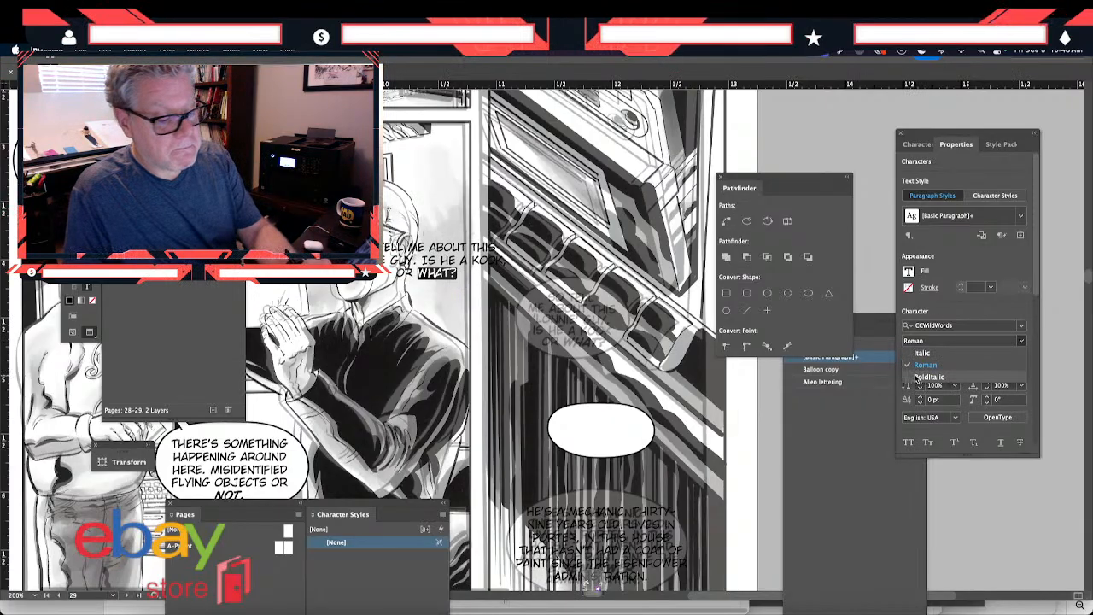
click(924, 376)
key(Escape)
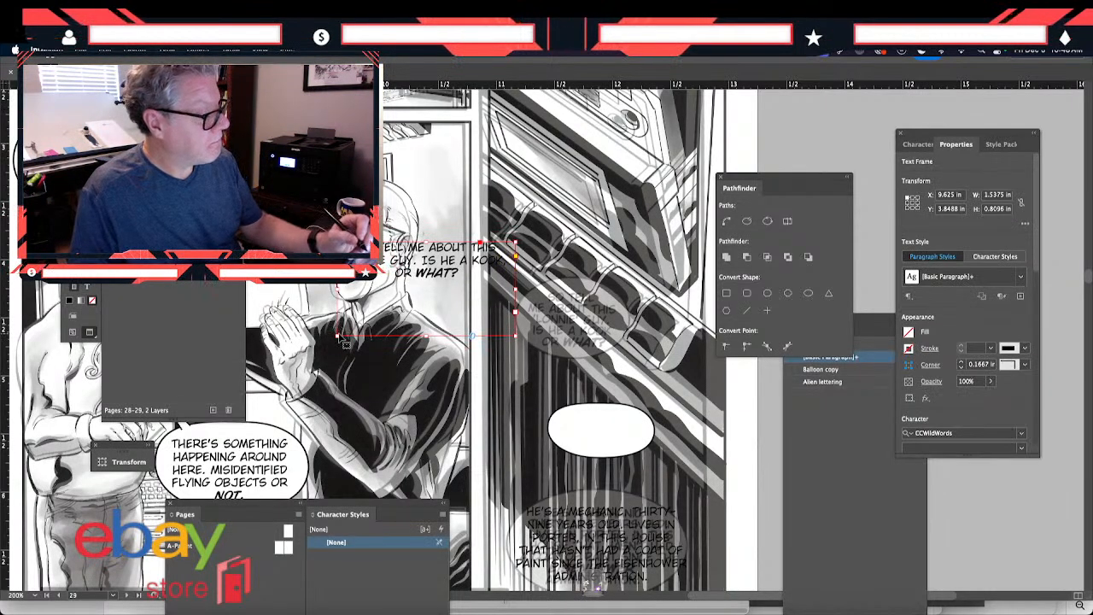
- Narrow the "SO TELL ME" text frame to about 0.91 in and move it over the faded balloon in the tall cassette panel
drag(337, 336, 401, 336)
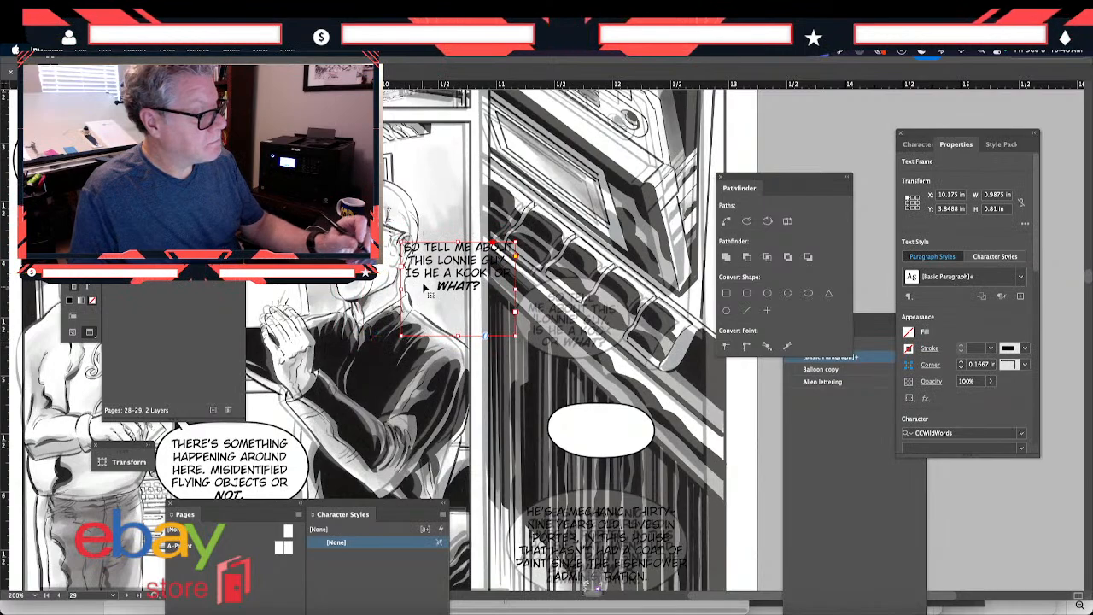
drag(430, 274, 546, 328)
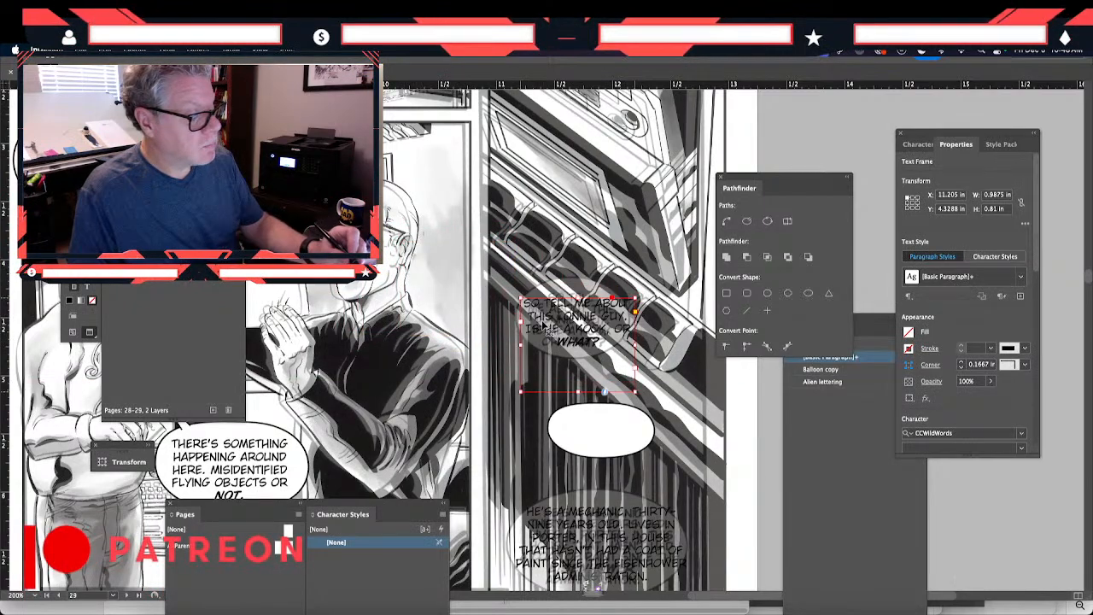
drag(636, 345, 627, 346)
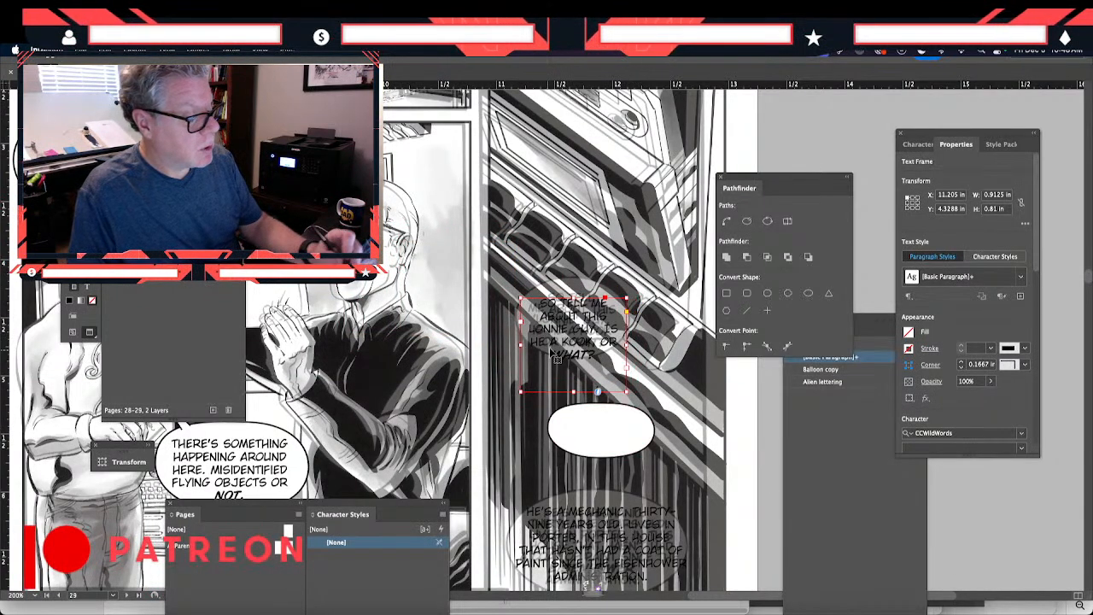
- Shorten the "SO TELL ME" text frame to about 0.59 in high and shift it slightly up to align with the faded balloon
drag(550, 362, 549, 338)
key(Up)
key(Up)
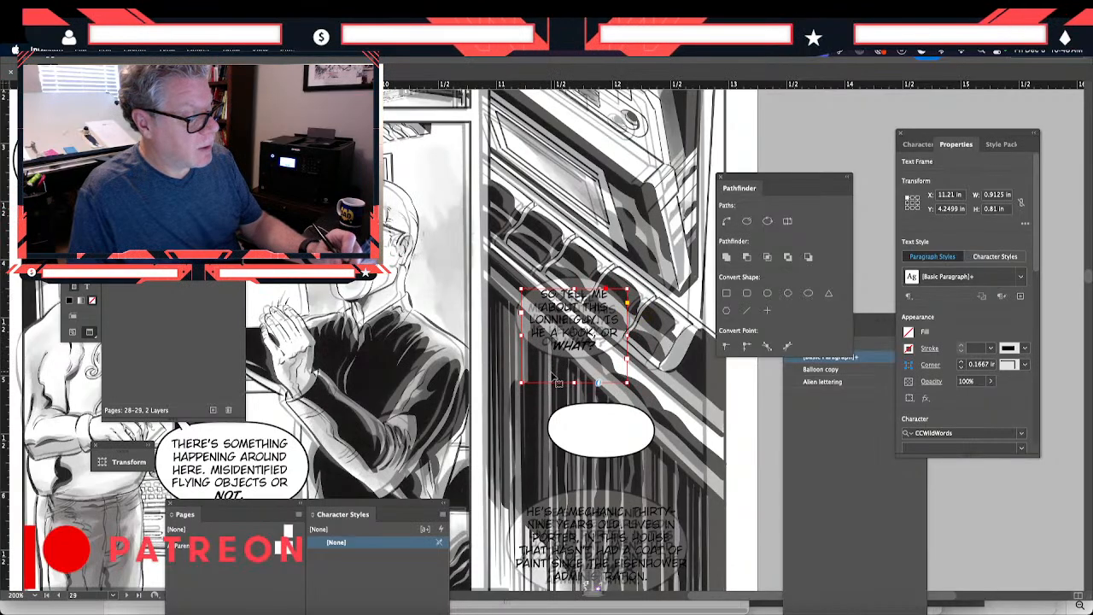
drag(572, 387, 598, 356)
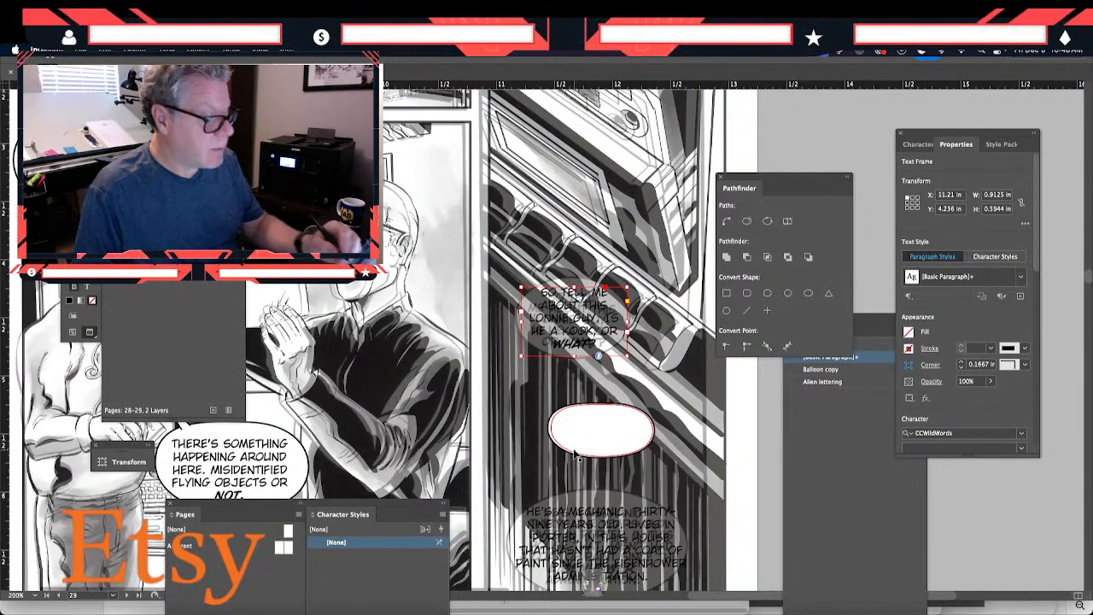
drag(542, 340, 545, 340)
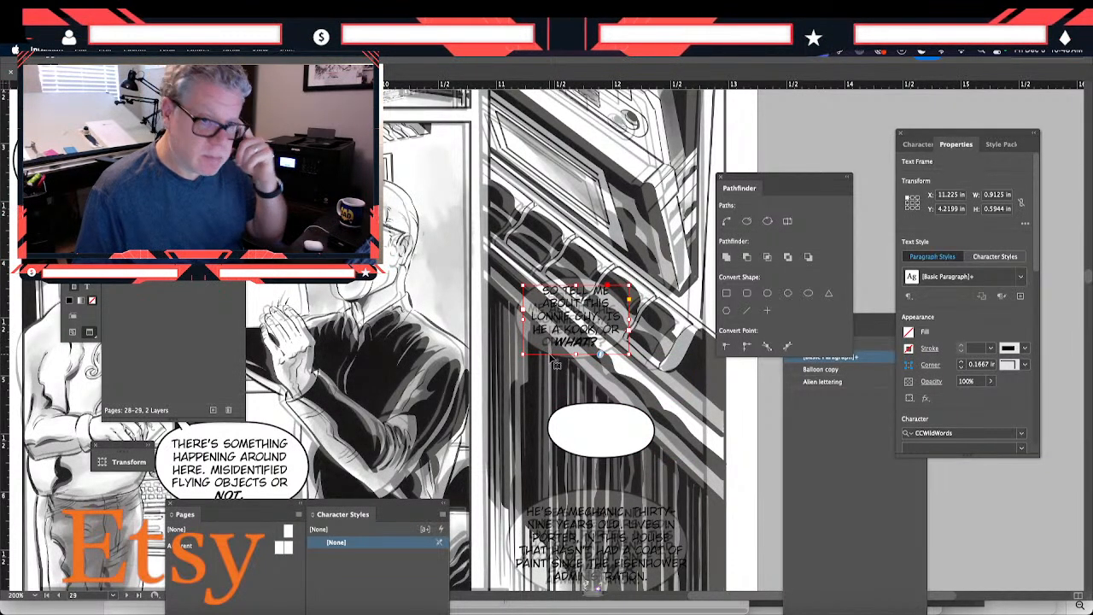